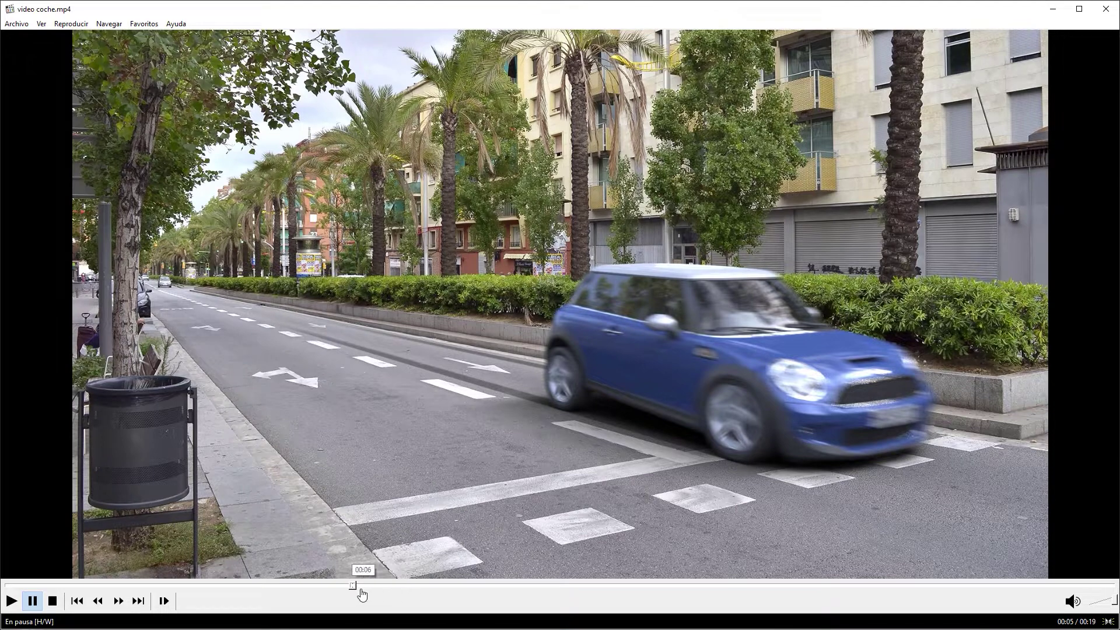
# Step: Review the finished car clip up to the 16-second mark and stop playback
pyautogui.moveTo(354, 588); pyautogui.dragTo(965, 586)
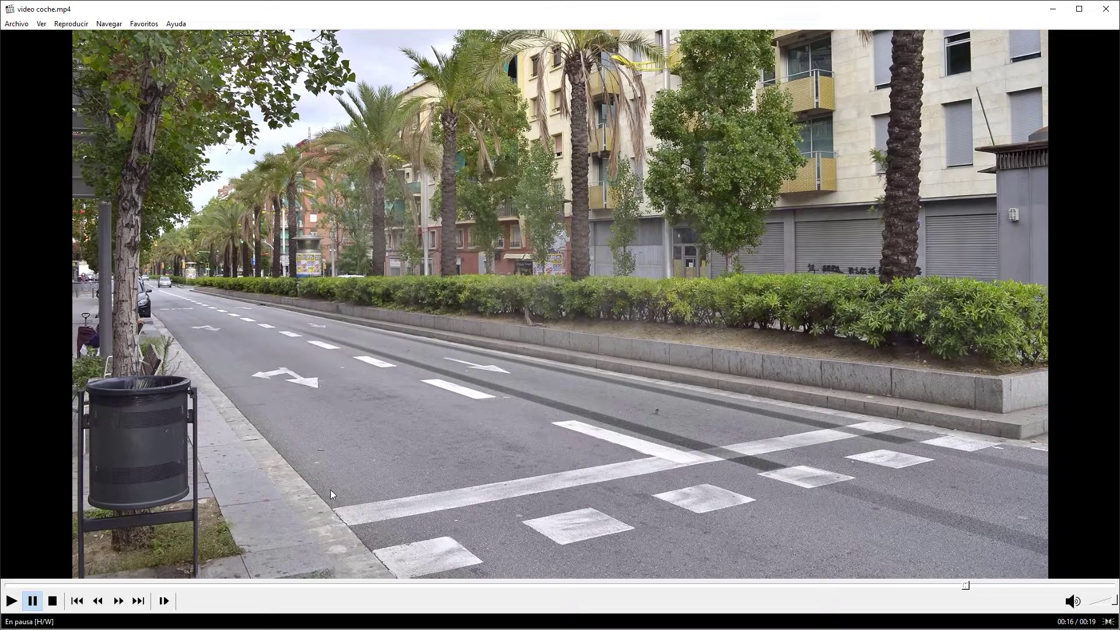
pyautogui.click(52, 600)
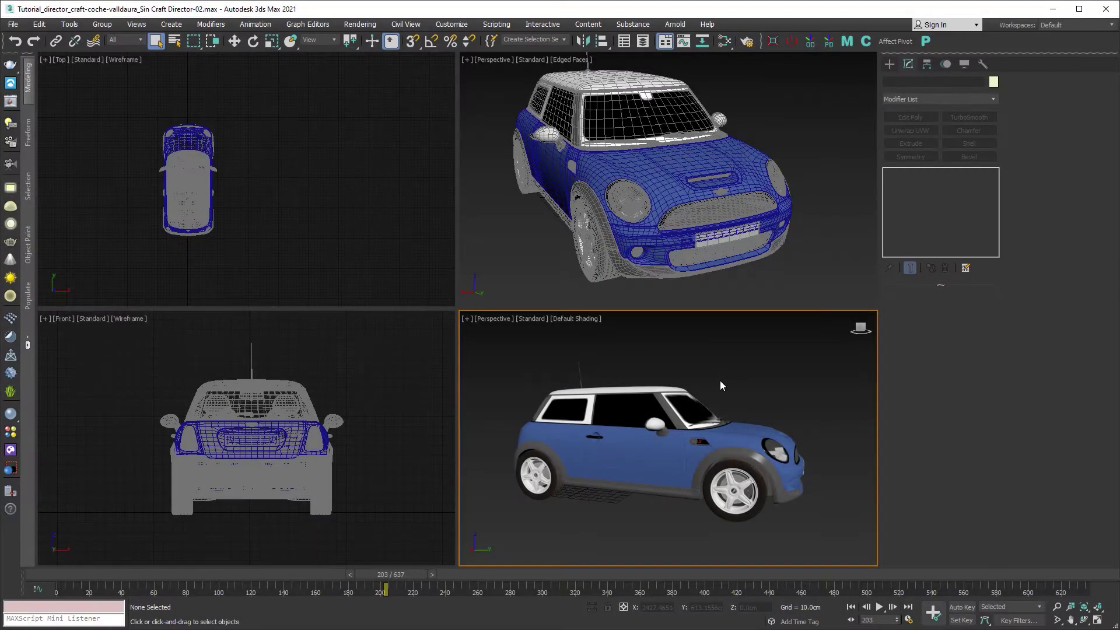
# Step: Set the shaded Perspective viewport's background to Fondo ciudad.jpg from the imagenes folder on the Desktop
pyautogui.click(583, 318)
pyautogui.moveTo(672, 485)
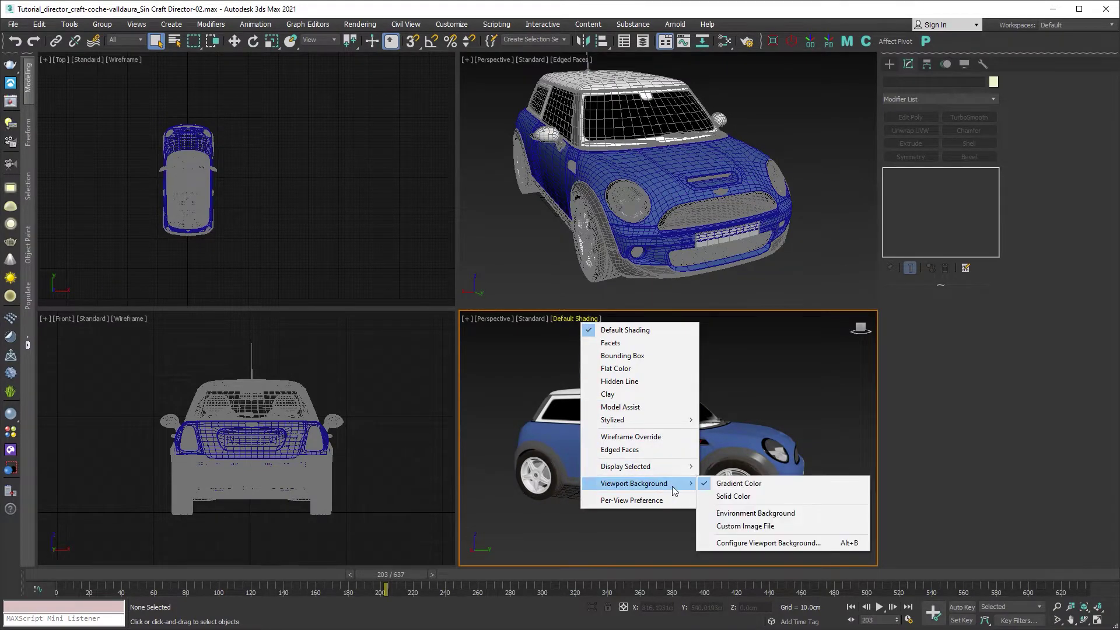
pyautogui.click(761, 542)
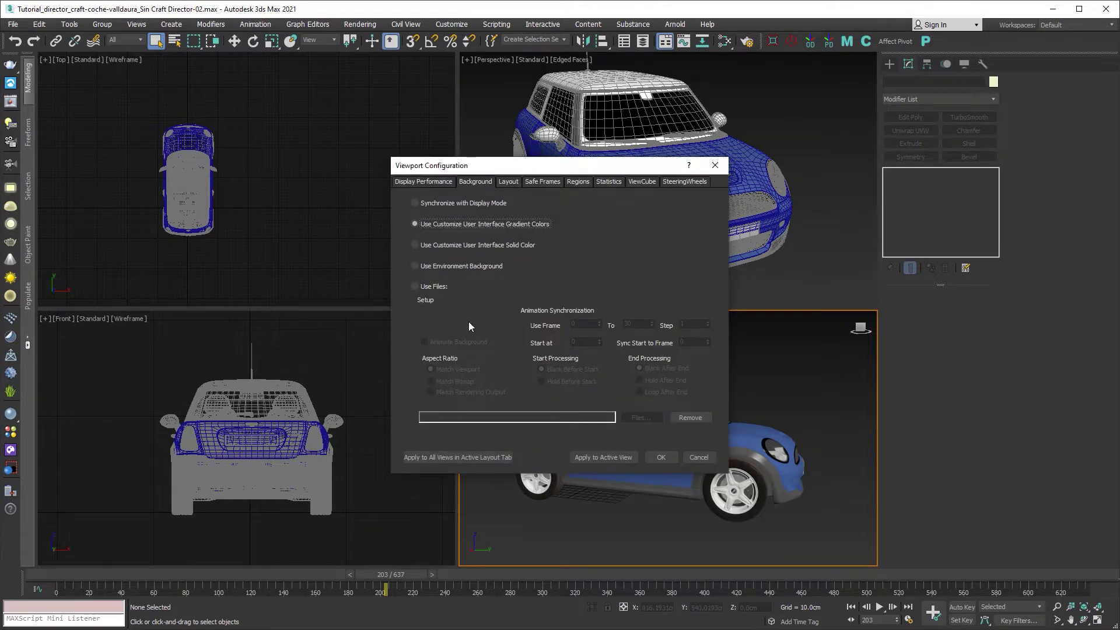
pyautogui.click(435, 286)
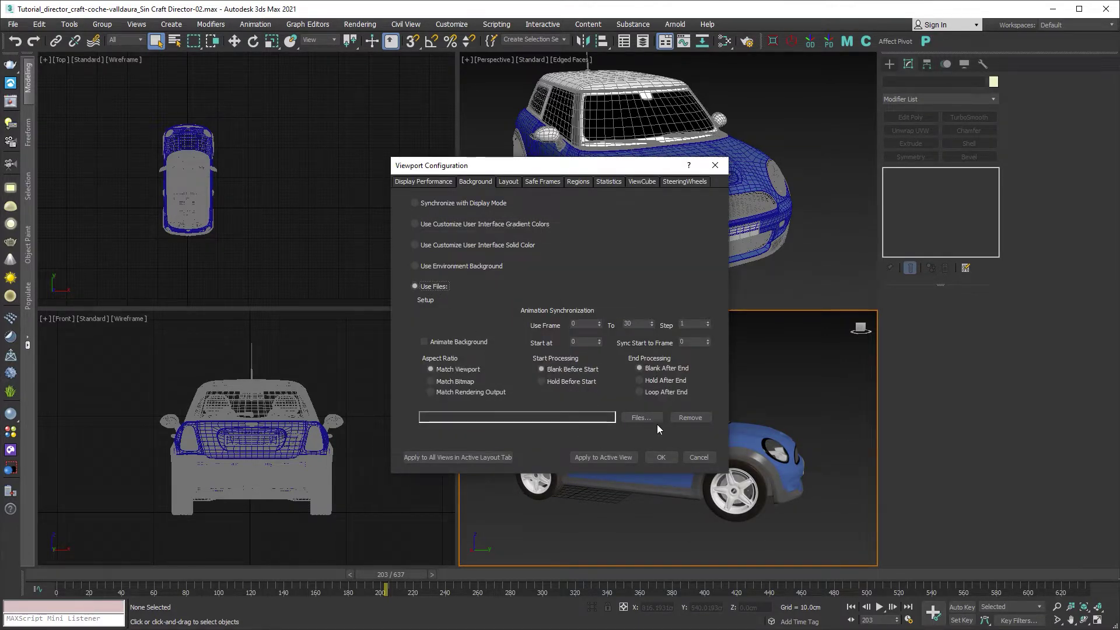
pyautogui.click(642, 418)
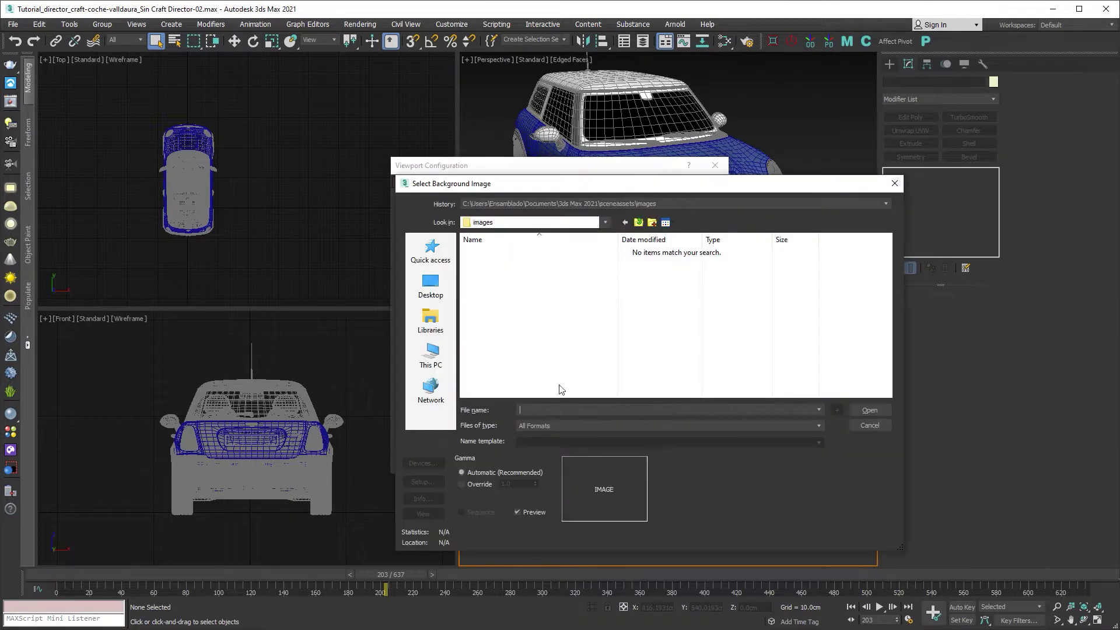
pyautogui.click(439, 292)
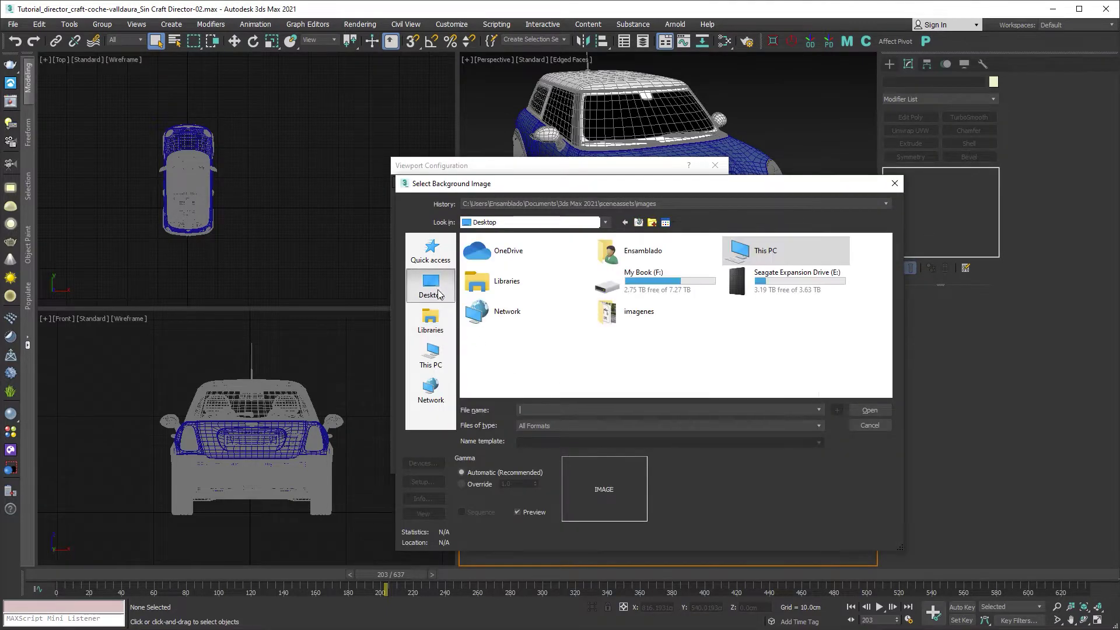
pyautogui.doubleClick(645, 318)
pyautogui.click(496, 279)
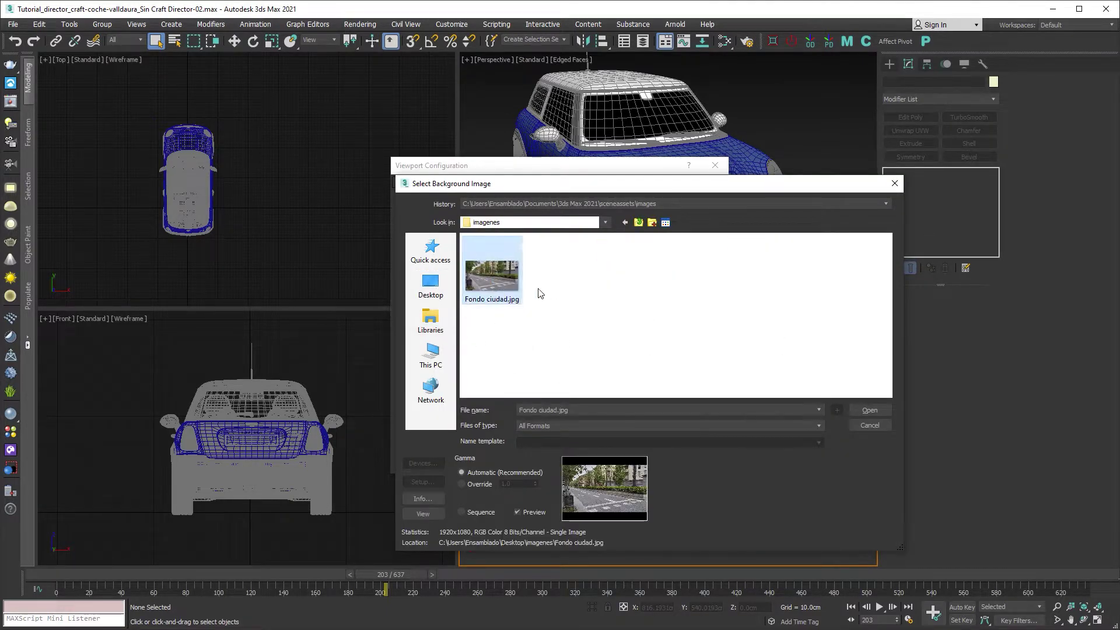
pyautogui.click(870, 410)
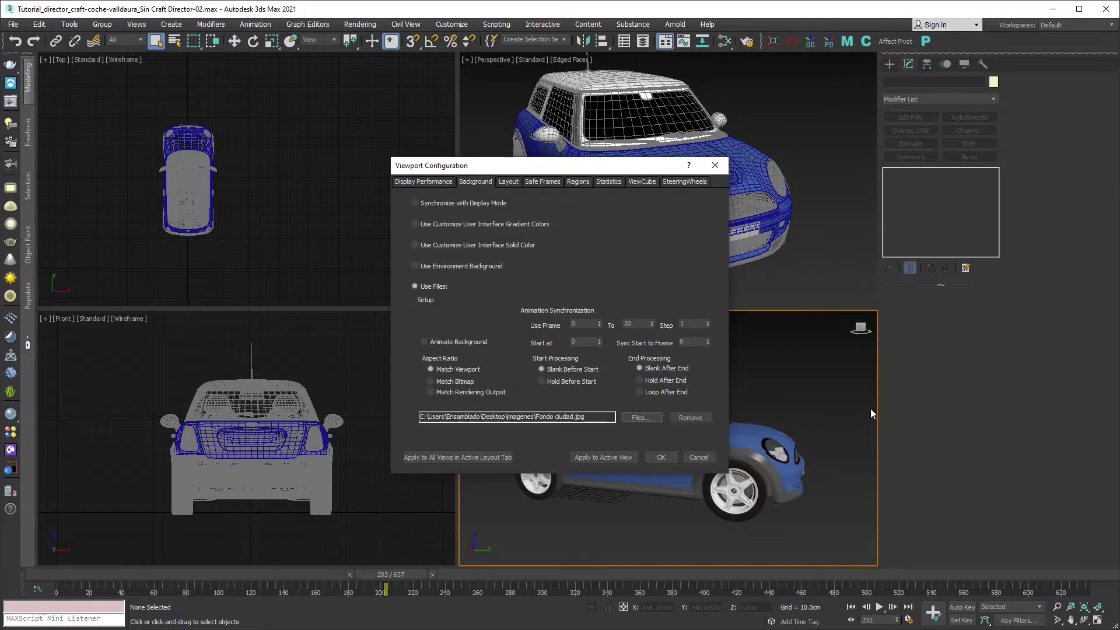
pyautogui.click(624, 457)
pyautogui.click(661, 457)
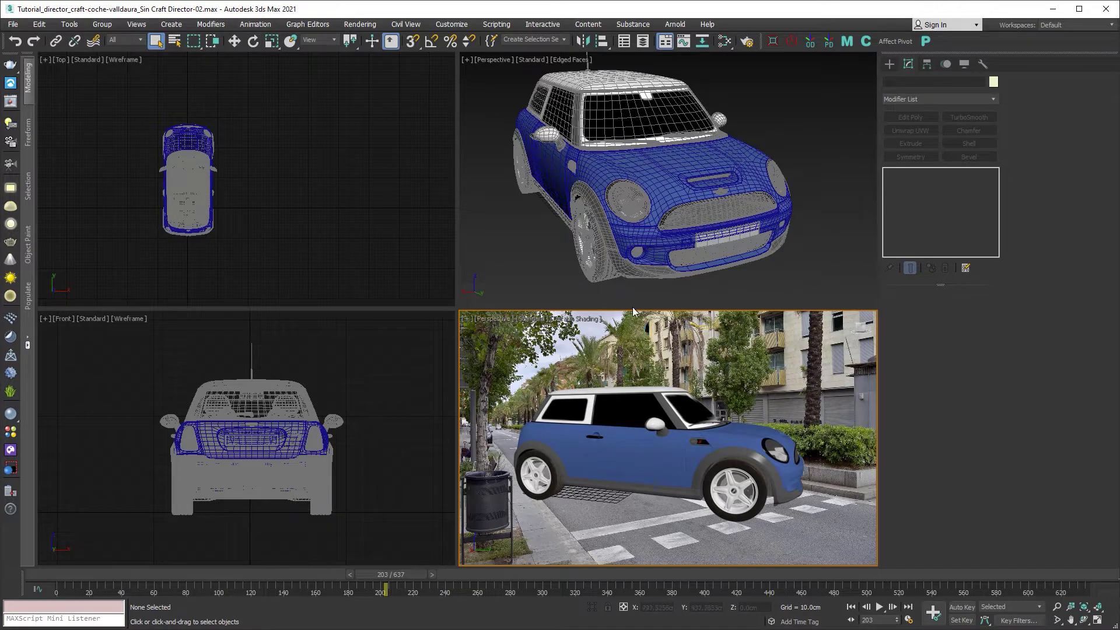
# Step: Enlarge the Perspective viewport with the street background and check the output size in Render Setup
pyautogui.moveTo(634, 311); pyautogui.dragTo(678, 171)
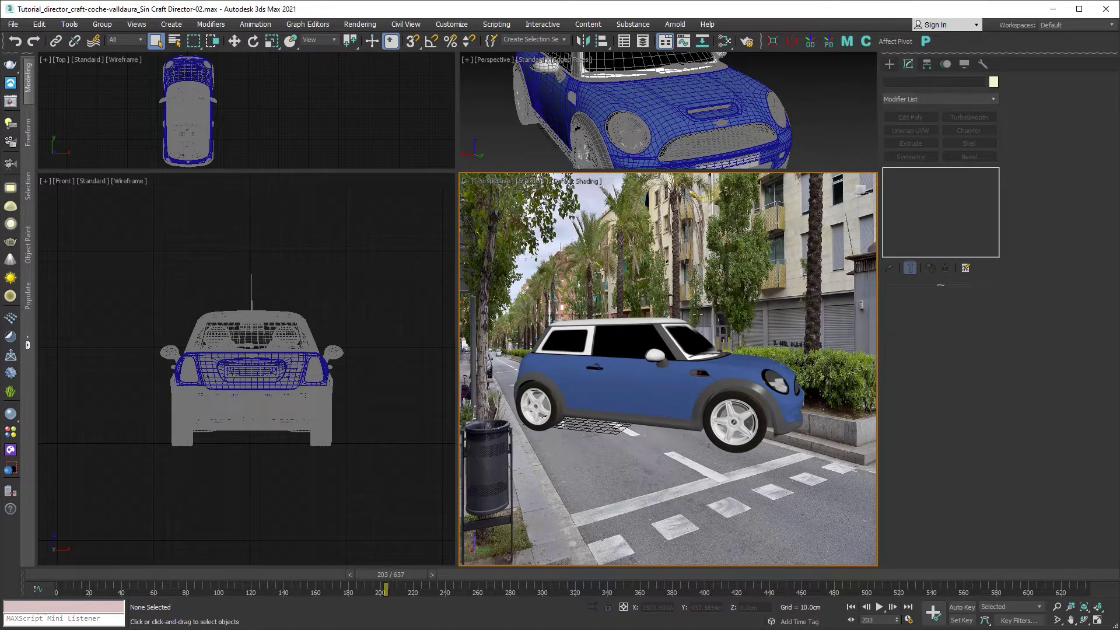
pyautogui.click(746, 40)
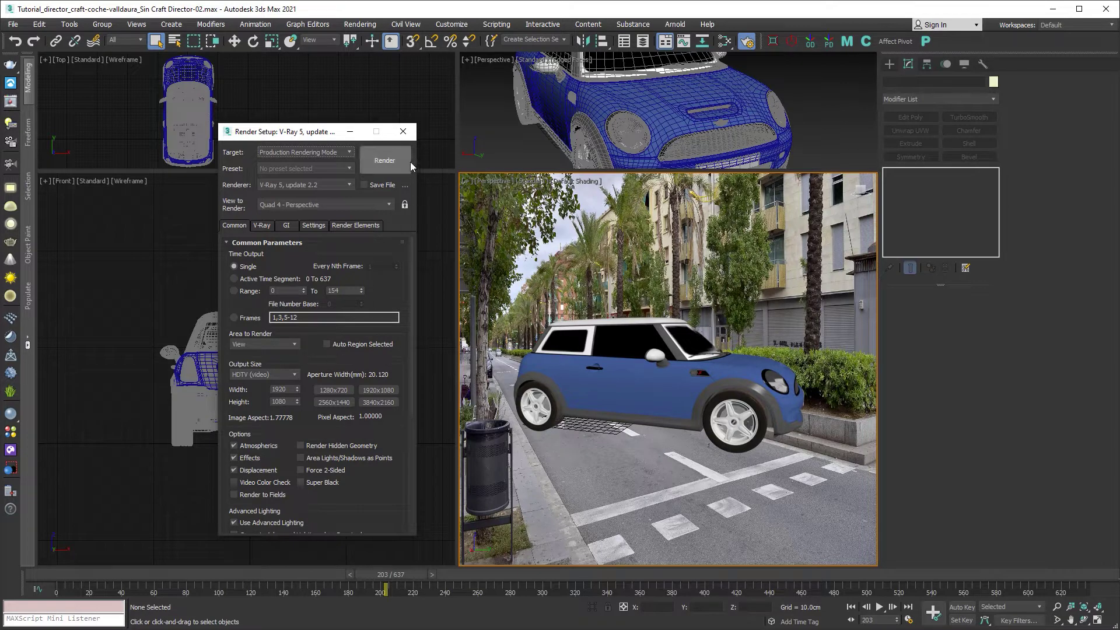
pyautogui.click(402, 131)
# Step: Show safe frames in the street-background Perspective viewport and return the four viewports to equal sizes
pyautogui.click(466, 181)
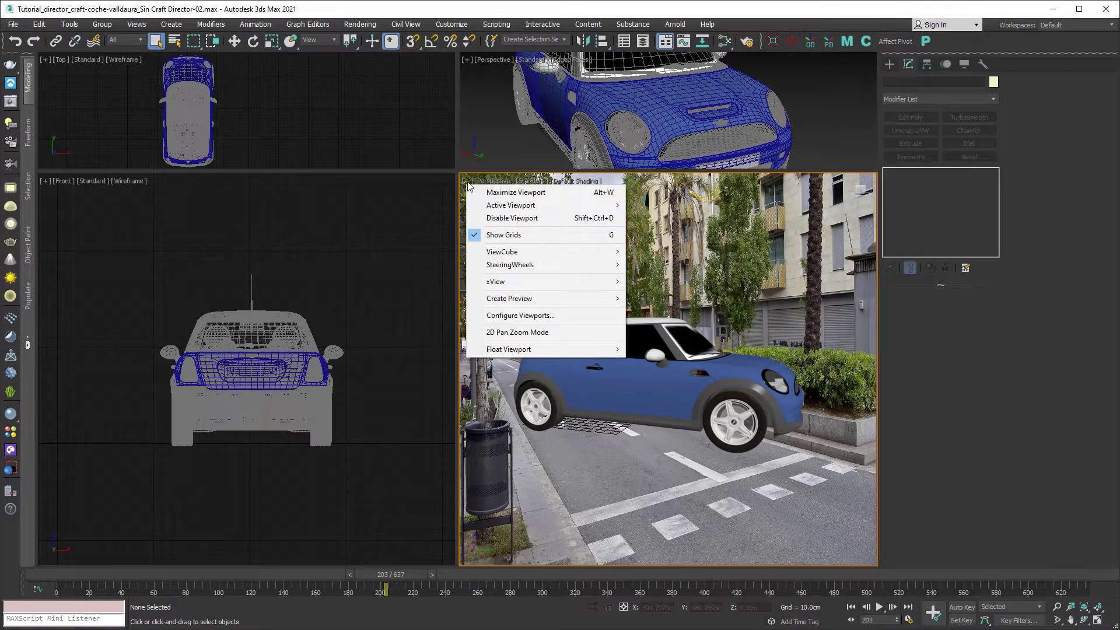
pyautogui.click(493, 182)
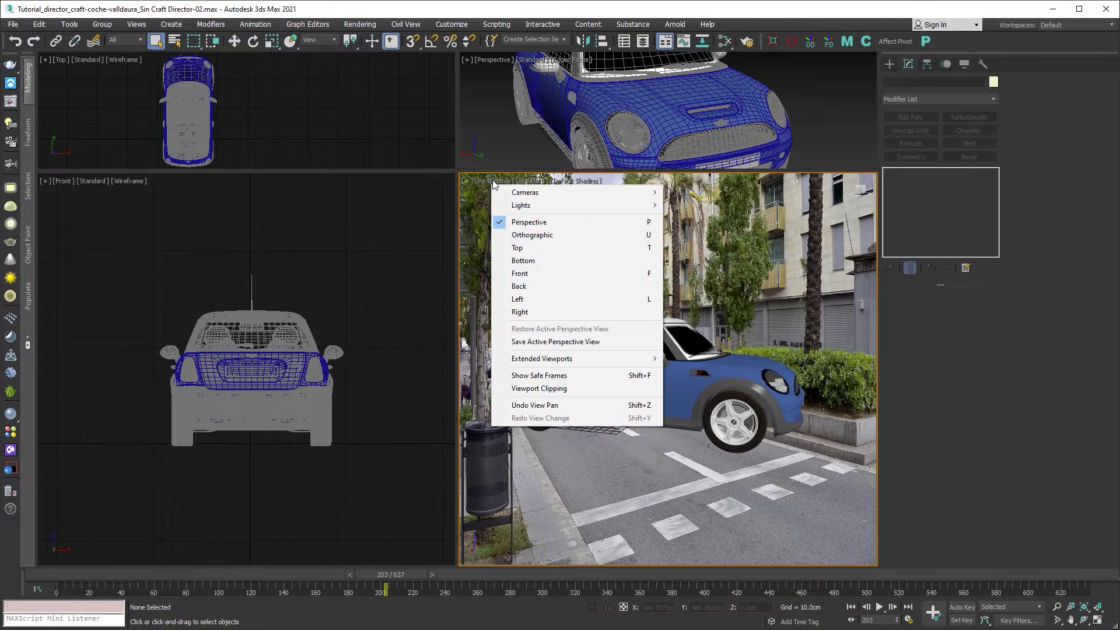
pyautogui.click(585, 376)
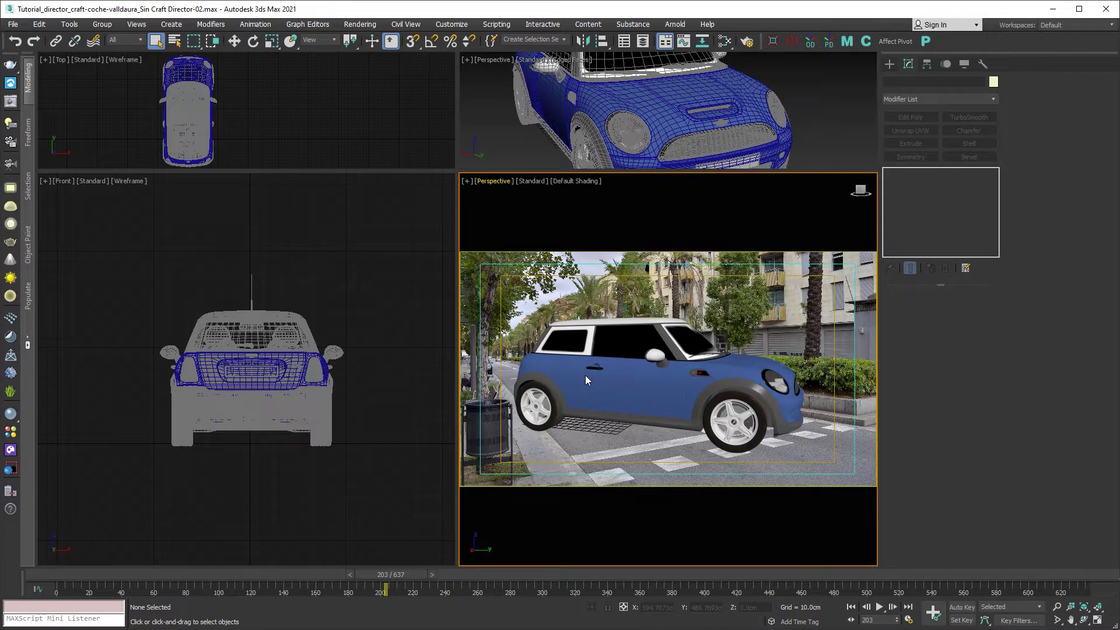
pyautogui.moveTo(478, 170); pyautogui.dragTo(473, 306)
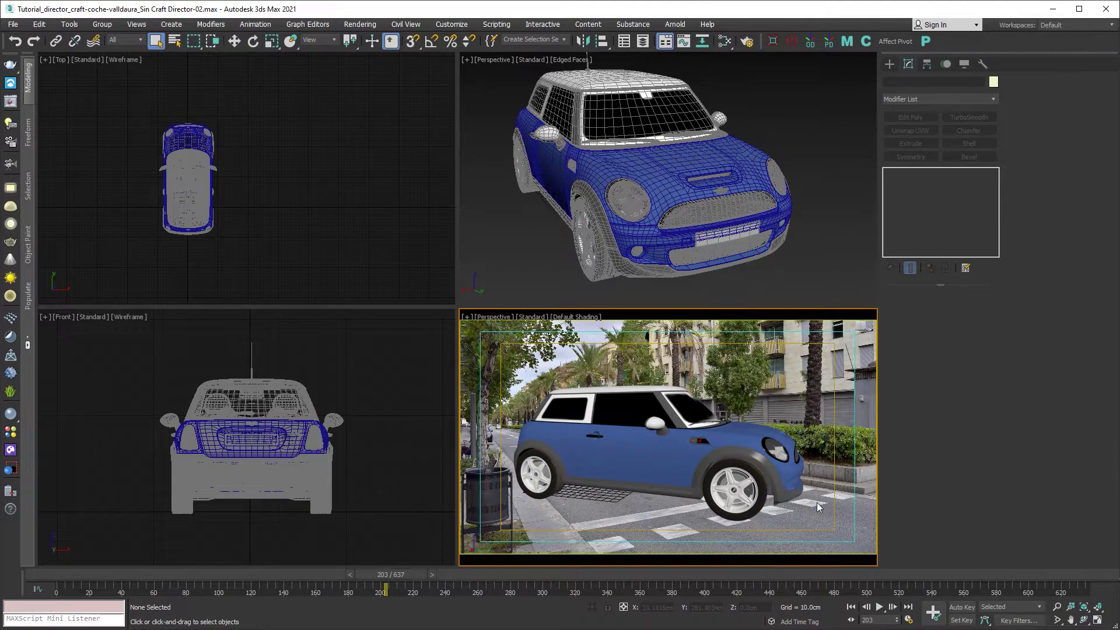
# Step: Show the XYZ vanishing lines of the Perspective Match utility and try repositioning the near red line along the crosswalk
pyautogui.click(982, 64)
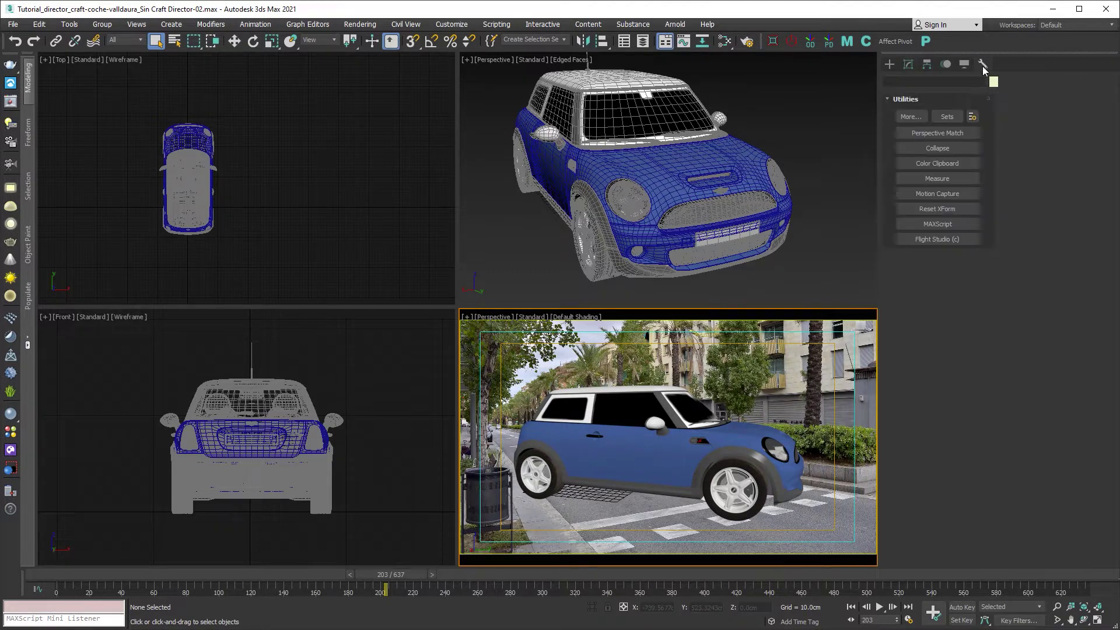
pyautogui.click(939, 132)
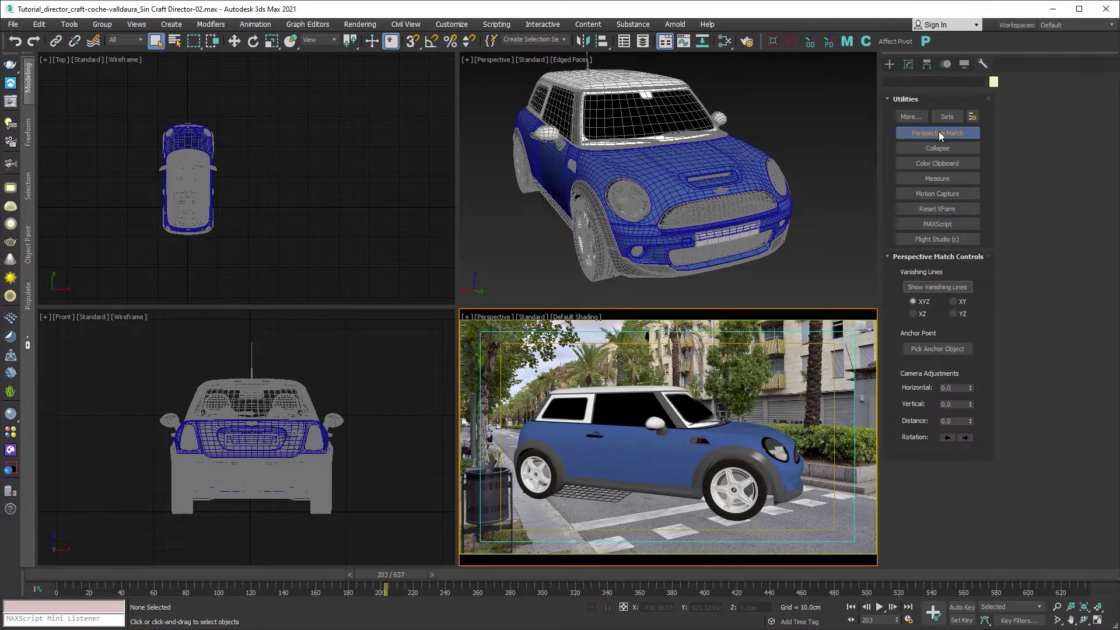
pyautogui.click(940, 287)
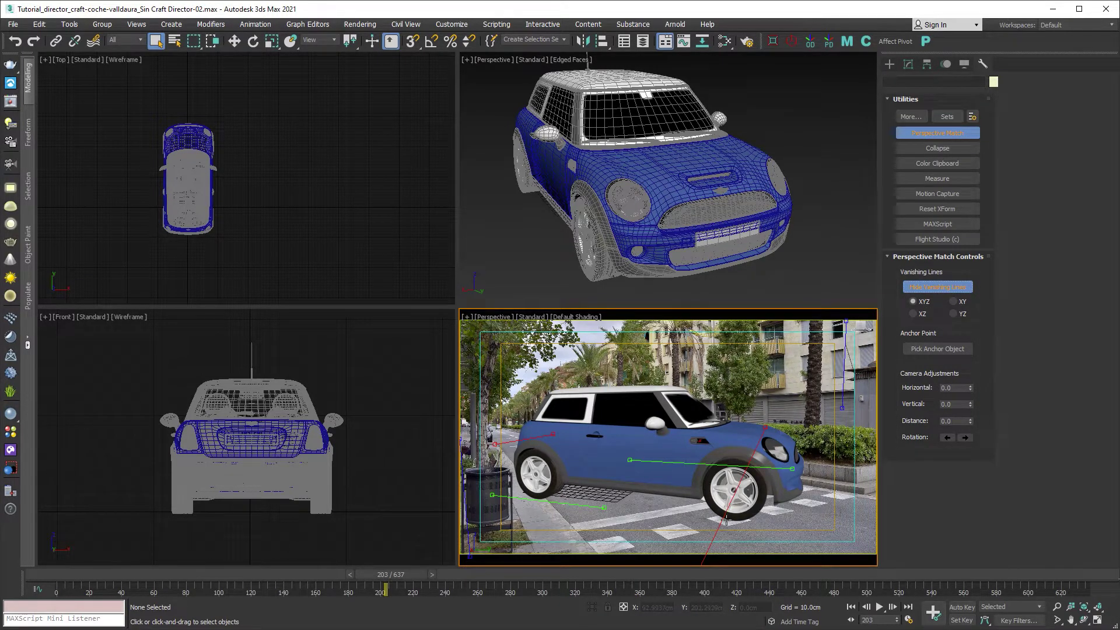
pyautogui.moveTo(735, 492); pyautogui.dragTo(646, 491)
pyautogui.moveTo(772, 406); pyautogui.dragTo(787, 495)
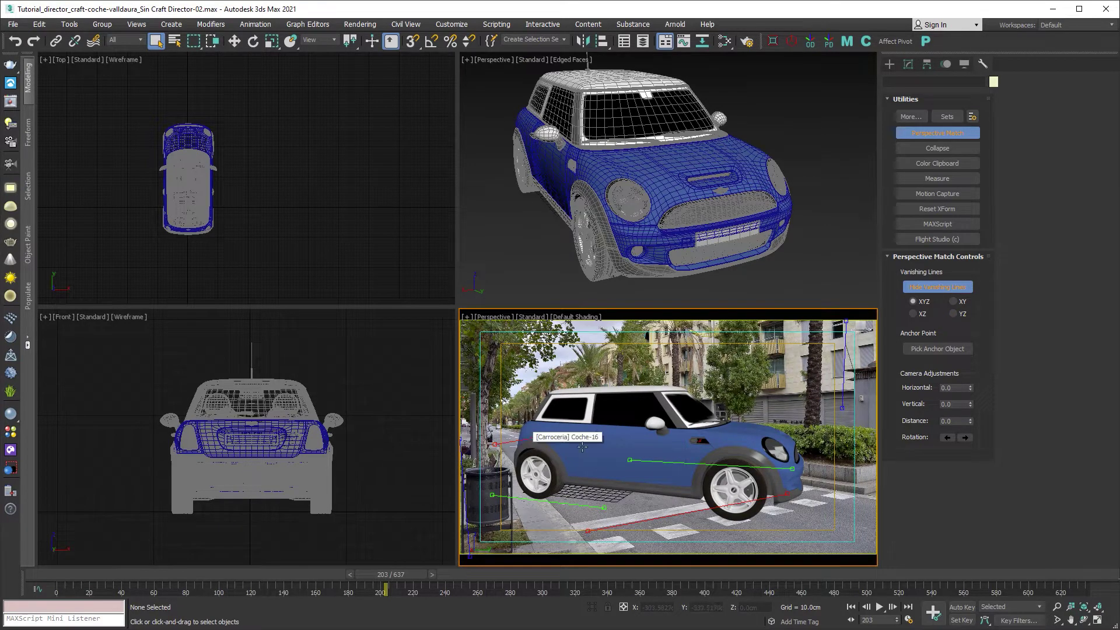
# Step: Maximize the Perspective viewport and lay the far red vanishing line horizontally across the distant part of the road
pyautogui.hotkey('alt', 'w')
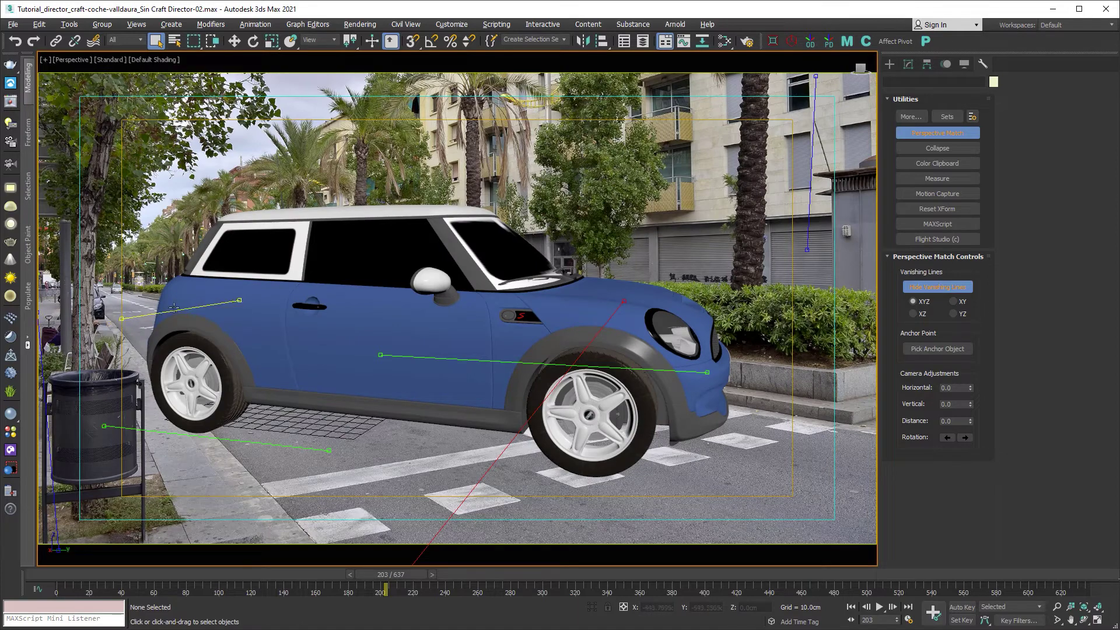
pyautogui.moveTo(174, 307); pyautogui.dragTo(163, 300)
pyautogui.moveTo(230, 293); pyautogui.dragTo(242, 311)
# Step: Align the two green vanishing lines with the sidewalk curb and the upper edge of the hedge planter
pyautogui.moveTo(330, 450); pyautogui.dragTo(262, 489)
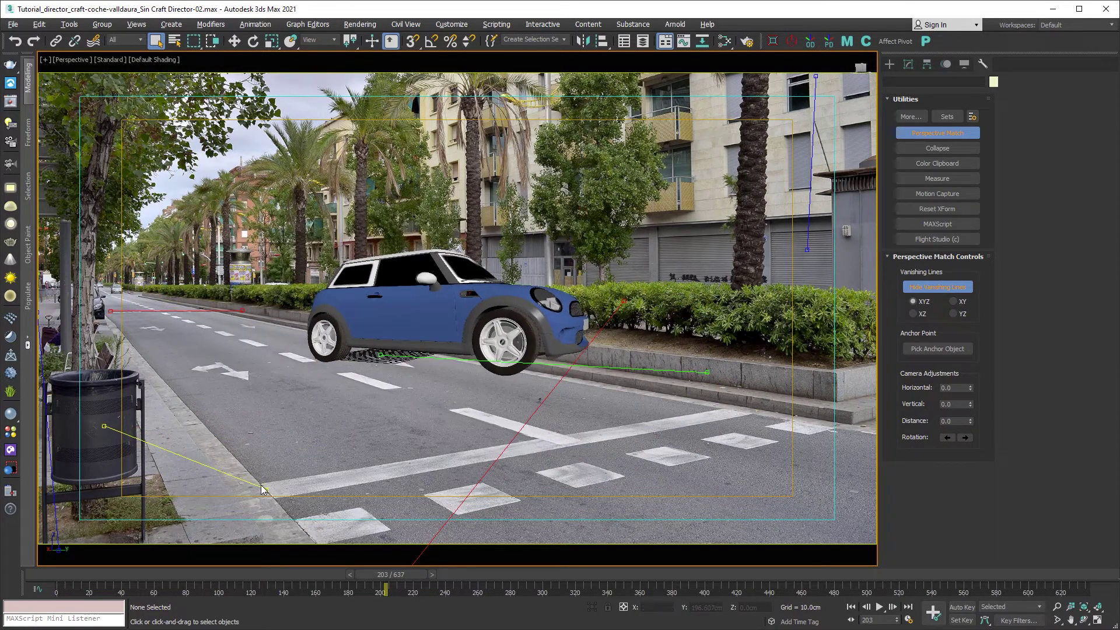
pyautogui.moveTo(104, 426); pyautogui.dragTo(147, 366)
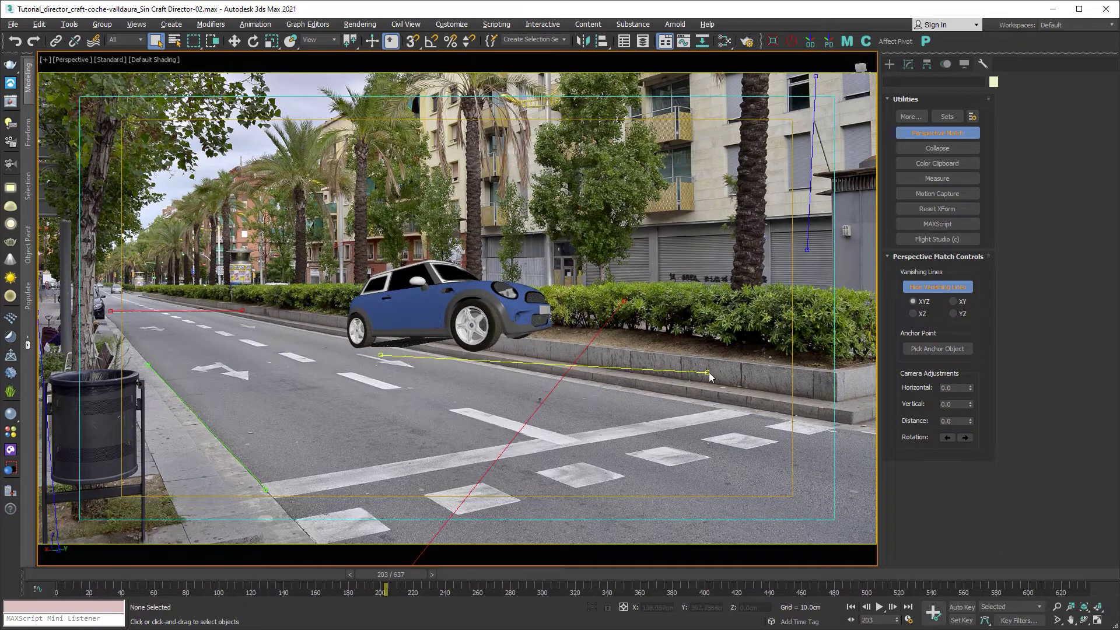
pyautogui.moveTo(708, 372); pyautogui.dragTo(719, 360)
pyautogui.moveTo(380, 355); pyautogui.dragTo(385, 318)
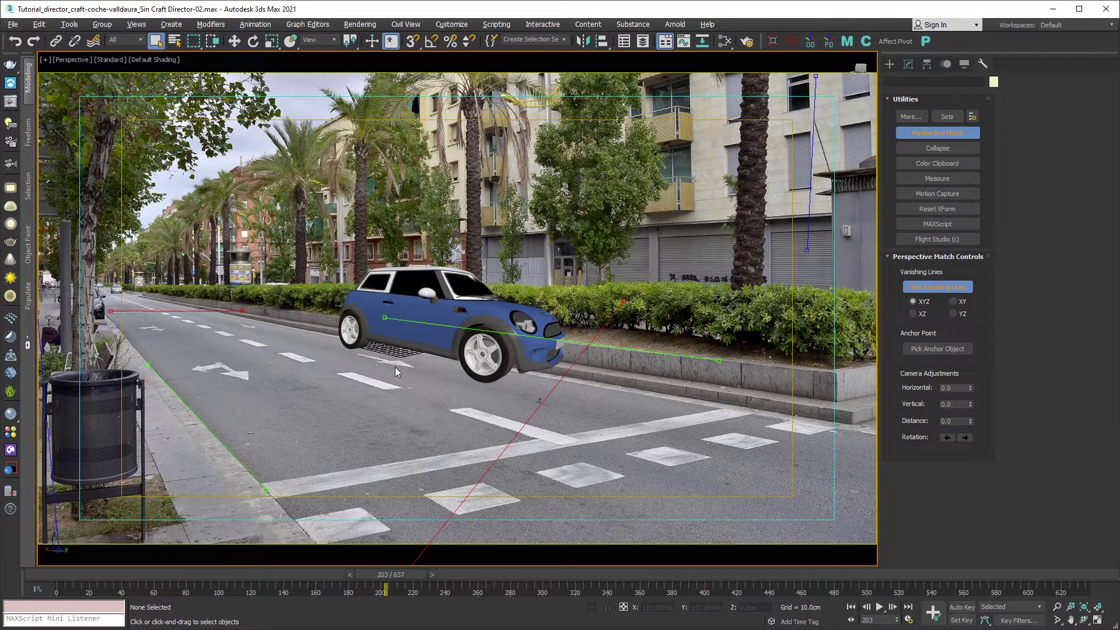
# Step: Set the blue vanishing lines upright beside the palm trunk and along the street post, and align the near red line with the white stop line
pyautogui.moveTo(808, 207); pyautogui.dragTo(777, 260)
pyautogui.moveTo(777, 133); pyautogui.dragTo(772, 131)
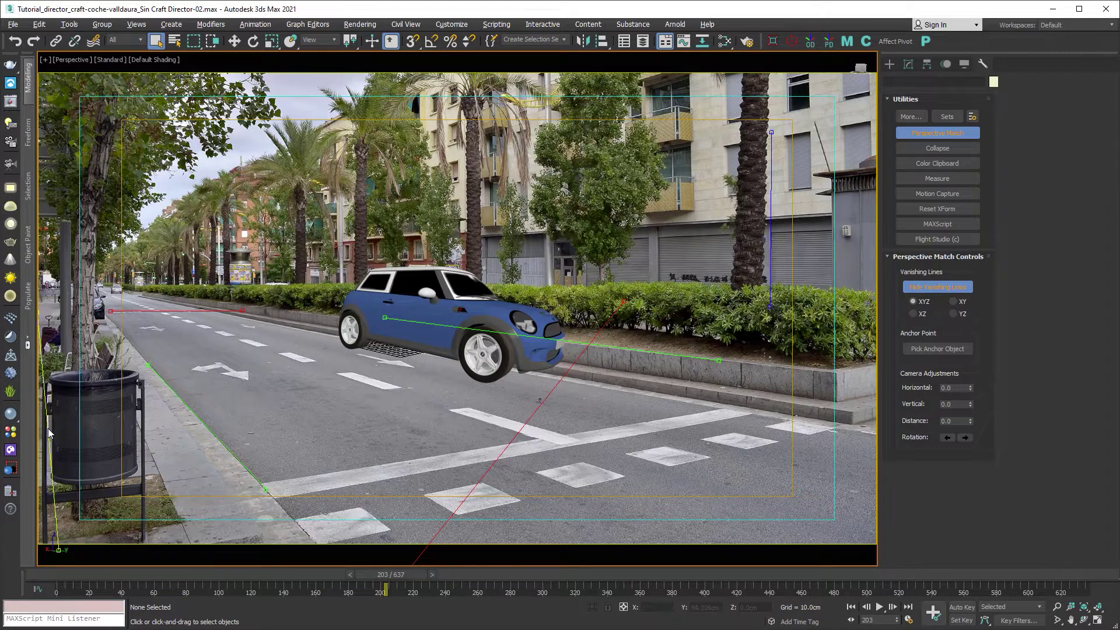
pyautogui.moveTo(48, 428); pyautogui.dragTo(82, 337)
pyautogui.moveTo(94, 460); pyautogui.dragTo(70, 399)
pyautogui.moveTo(482, 473); pyautogui.dragTo(472, 397)
pyautogui.moveTo(659, 283); pyautogui.dragTo(728, 418)
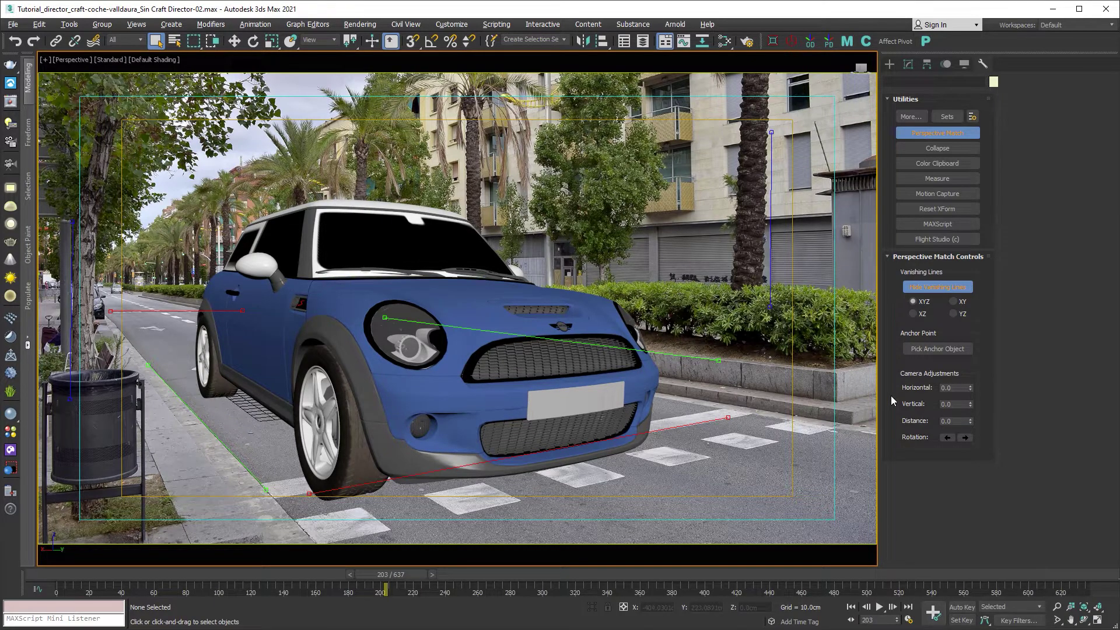
# Step: Adjust the Perspective Match horizontal and distance values to place the car on the road behind the crosswalk, and restore the four-viewport layout
pyautogui.moveTo(970, 420); pyautogui.dragTo(900, 138)
pyautogui.moveTo(970, 388); pyautogui.dragTo(894, 111)
pyautogui.moveTo(970, 420); pyautogui.dragTo(945, 438)
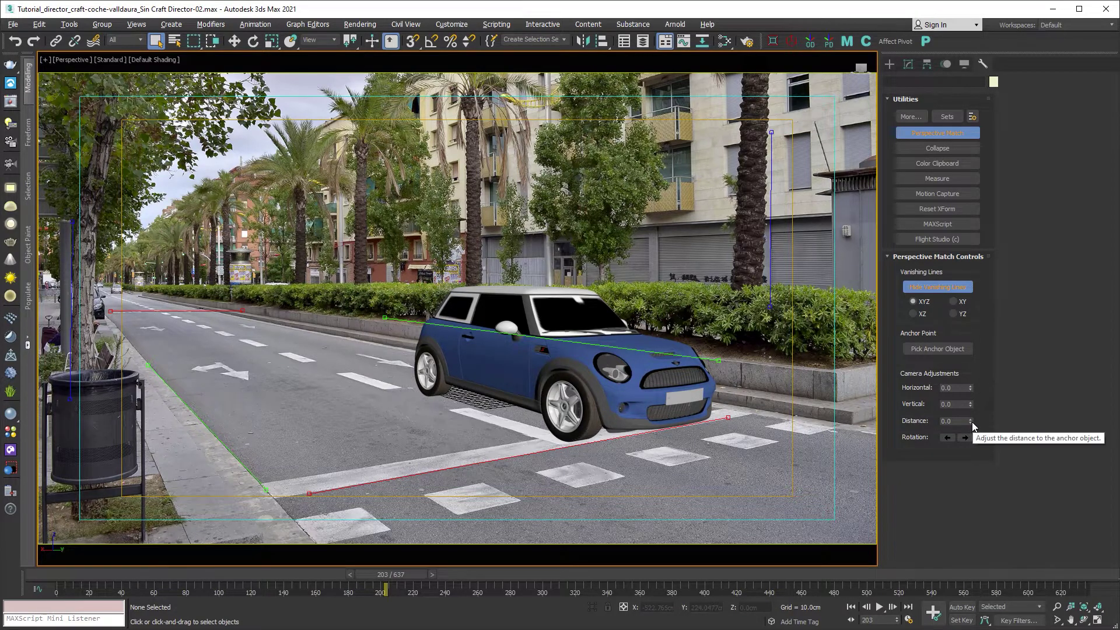
pyautogui.moveTo(970, 420); pyautogui.dragTo(812, 1)
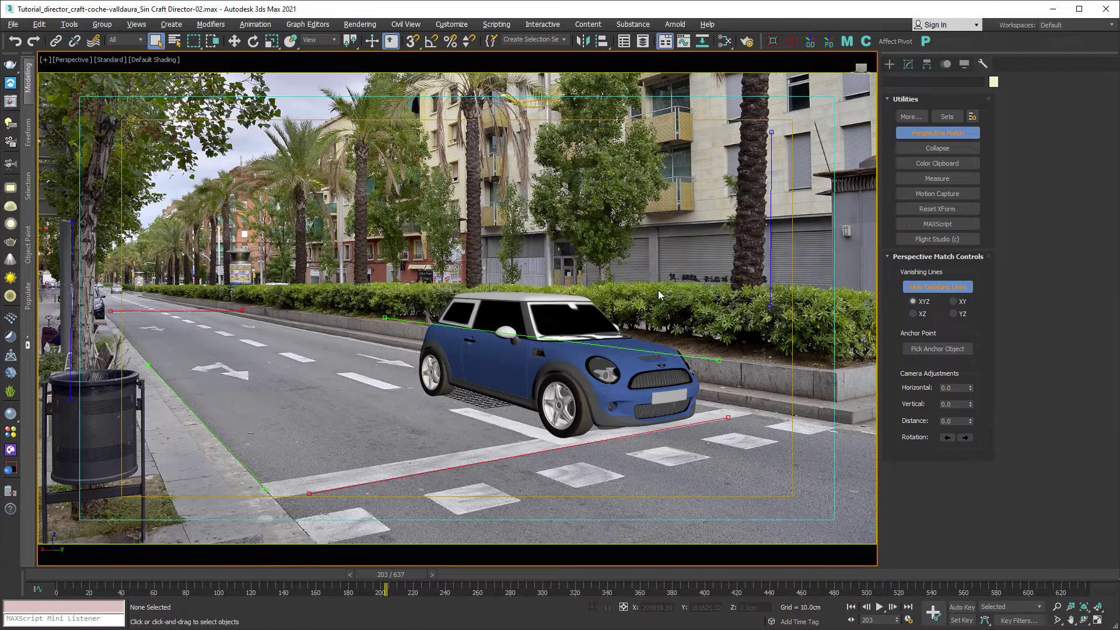
pyautogui.click(1097, 620)
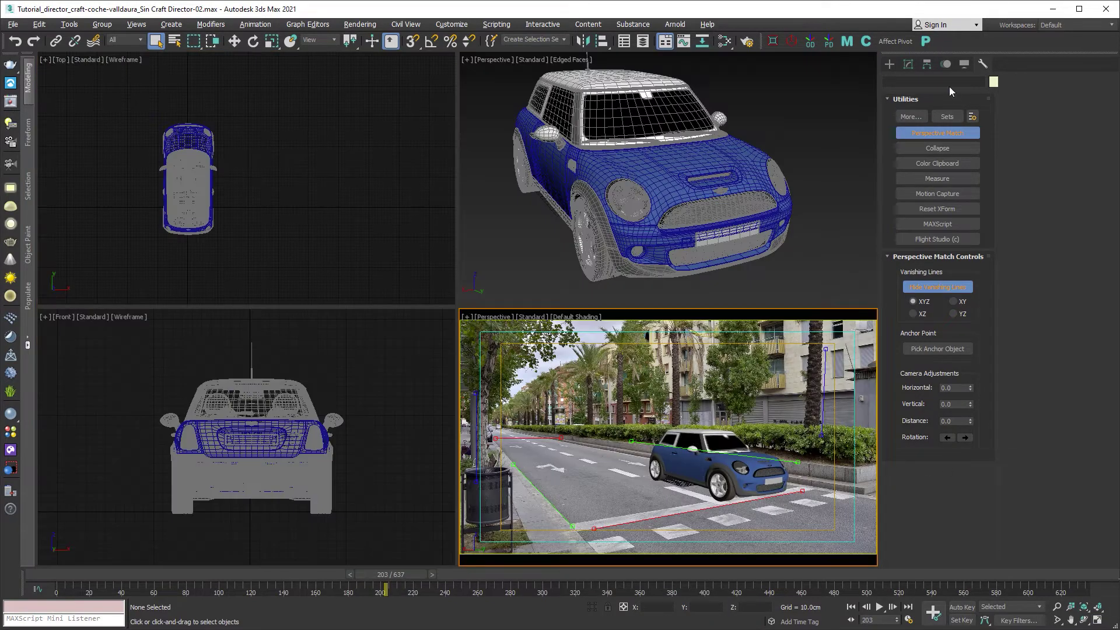
# Step: Unhide the lights category, select the V-Ray dome light and inspect its VRayBitmap environment map in the Slate Material Editor
pyautogui.click(964, 65)
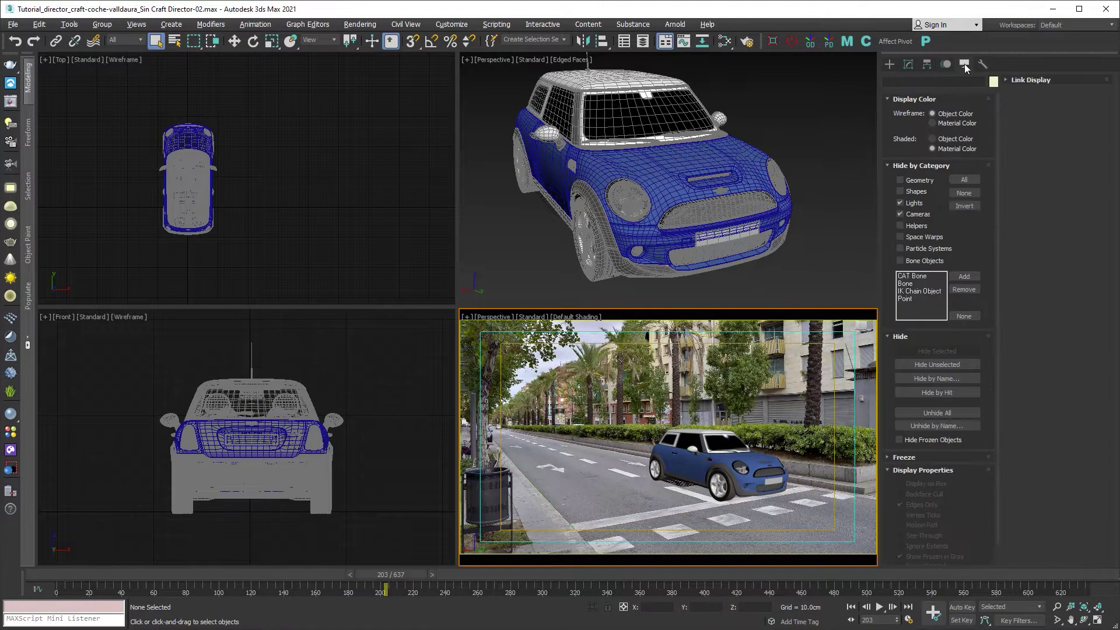
pyautogui.click(908, 204)
pyautogui.click(526, 458)
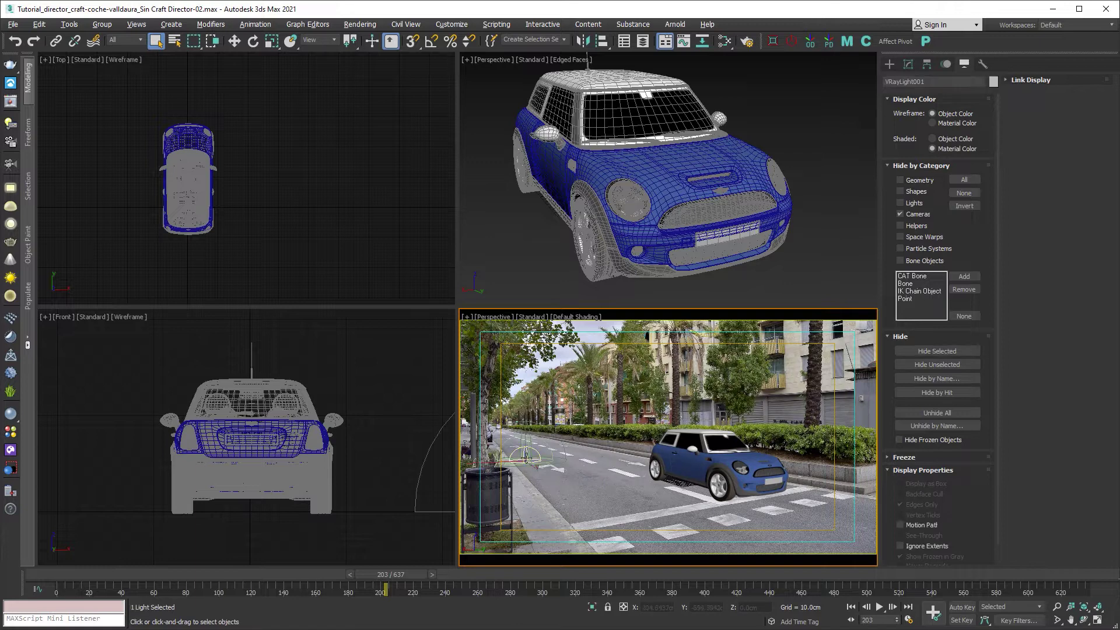
pyautogui.press('m')
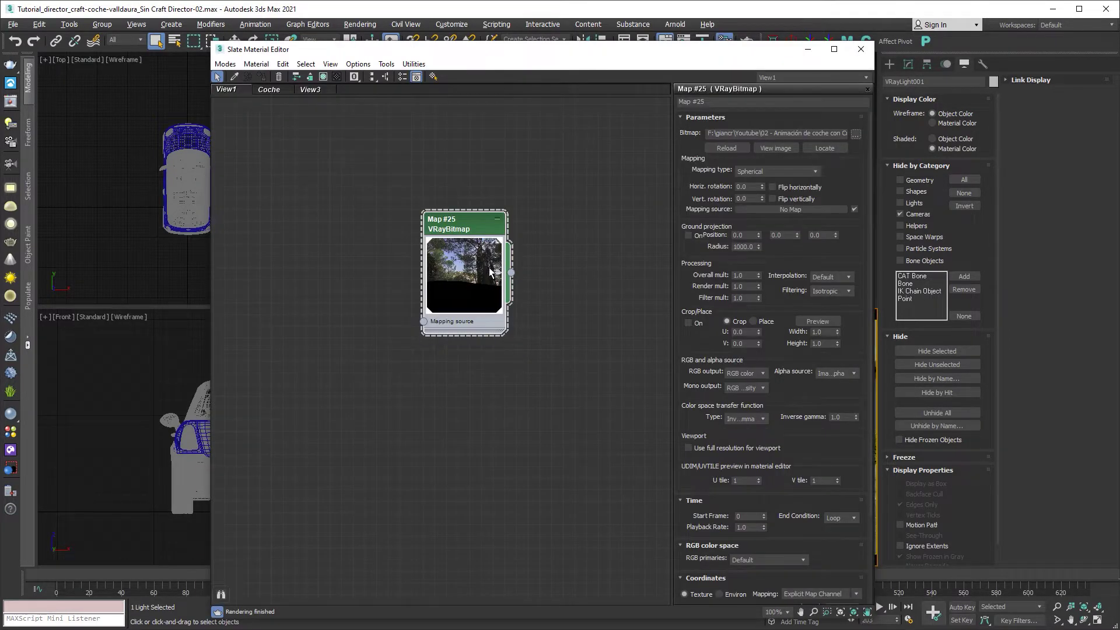
pyautogui.click(861, 49)
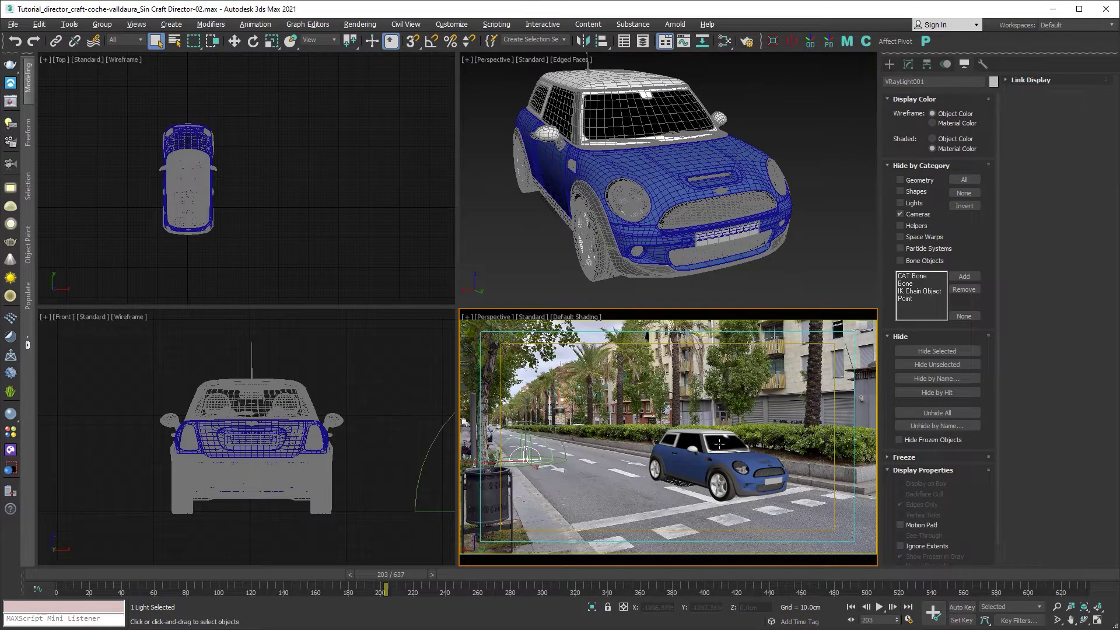
# Step: Unhide the cameras category, select the physical camera in the Top view and show its parameters
pyautogui.click(900, 213)
pyautogui.scroll(-3, 318, 162)
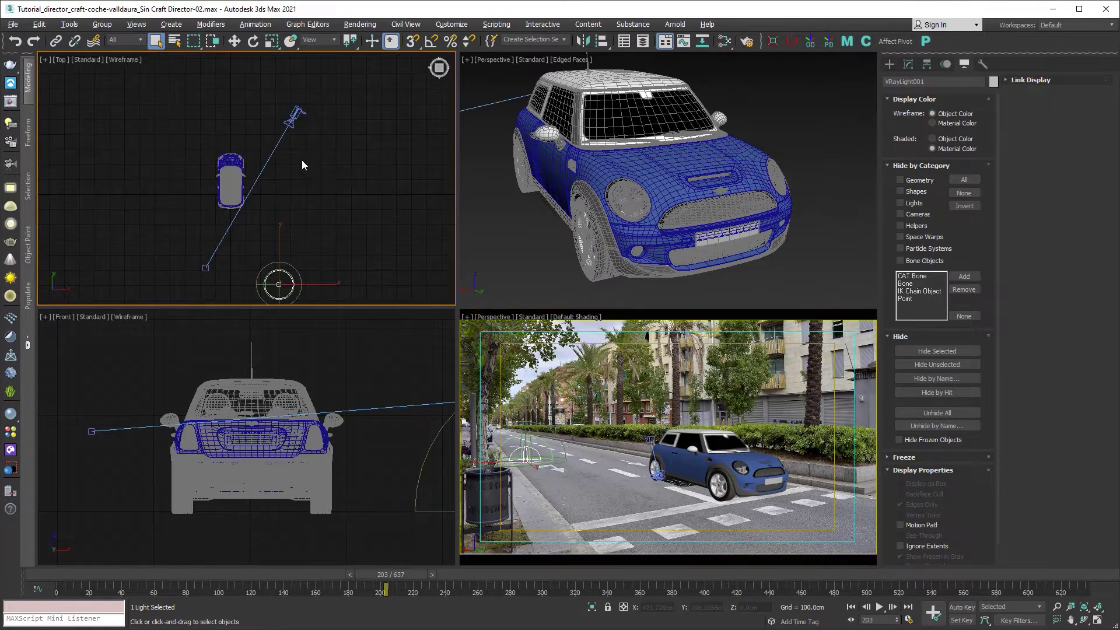
pyautogui.click(303, 112)
pyautogui.click(908, 65)
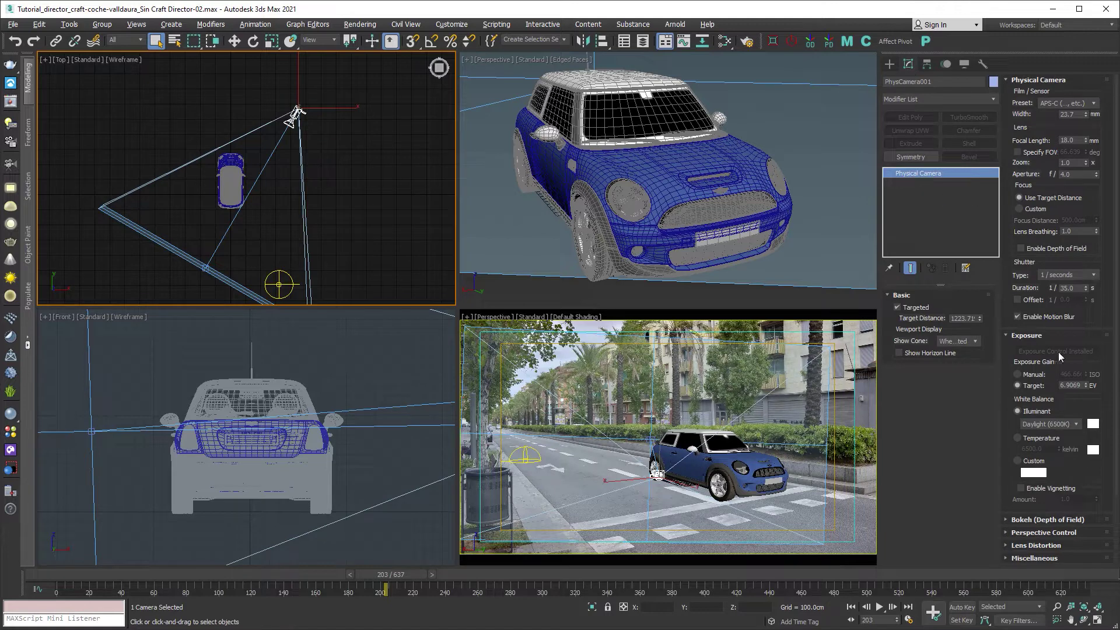
# Step: Switch the perspective viewport with the street photo to the PhysCamera001 camera view
pyautogui.click(706, 389)
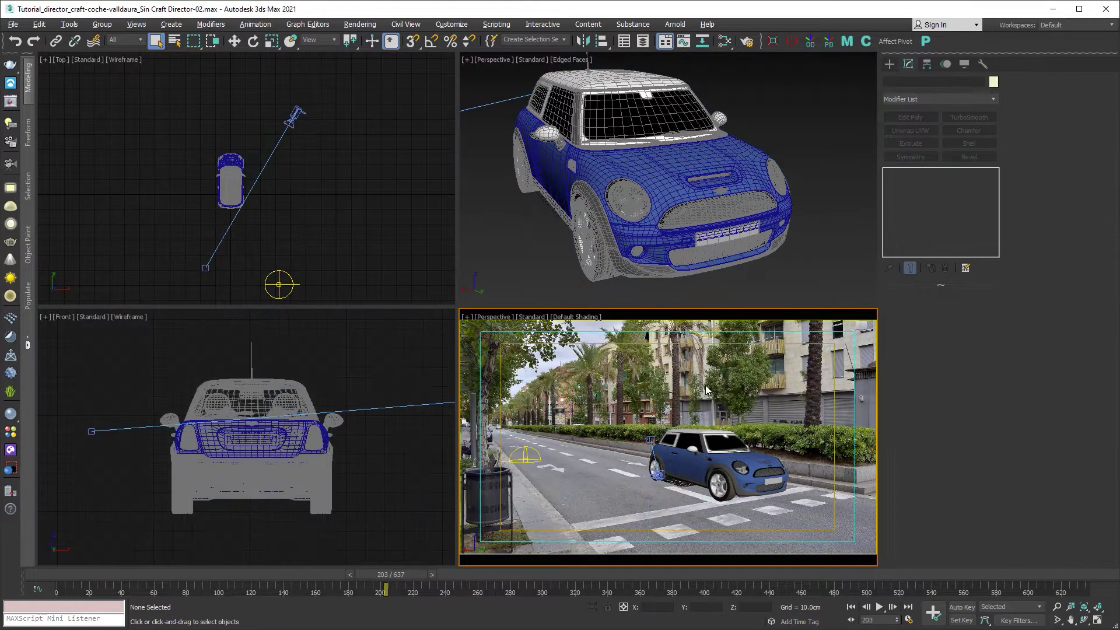
pyautogui.press('c')
pyautogui.click(545, 261)
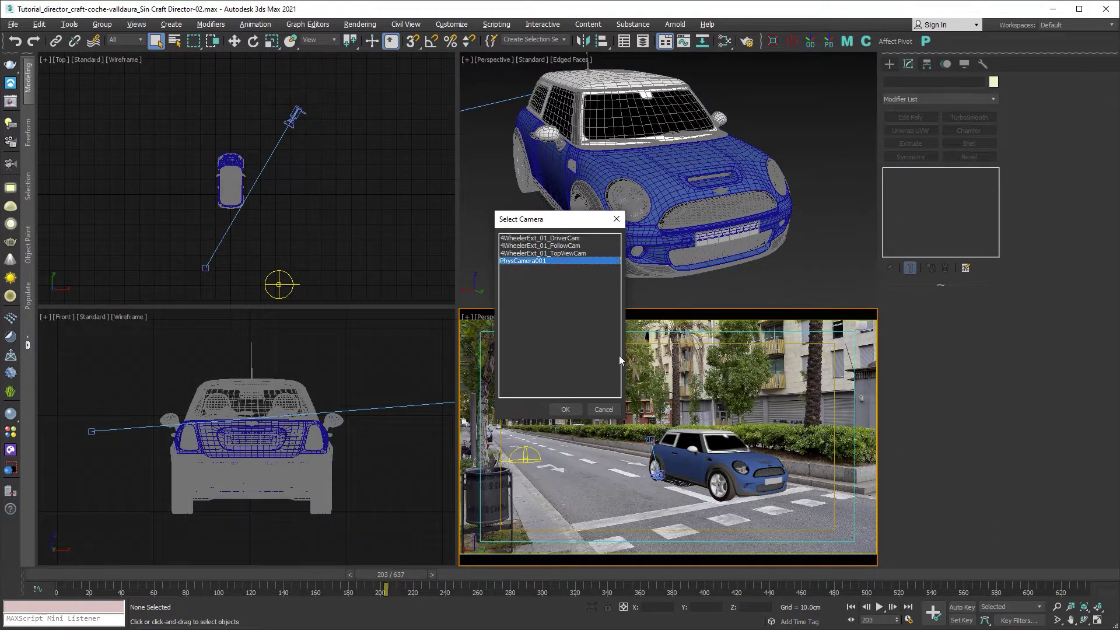
pyautogui.click(566, 410)
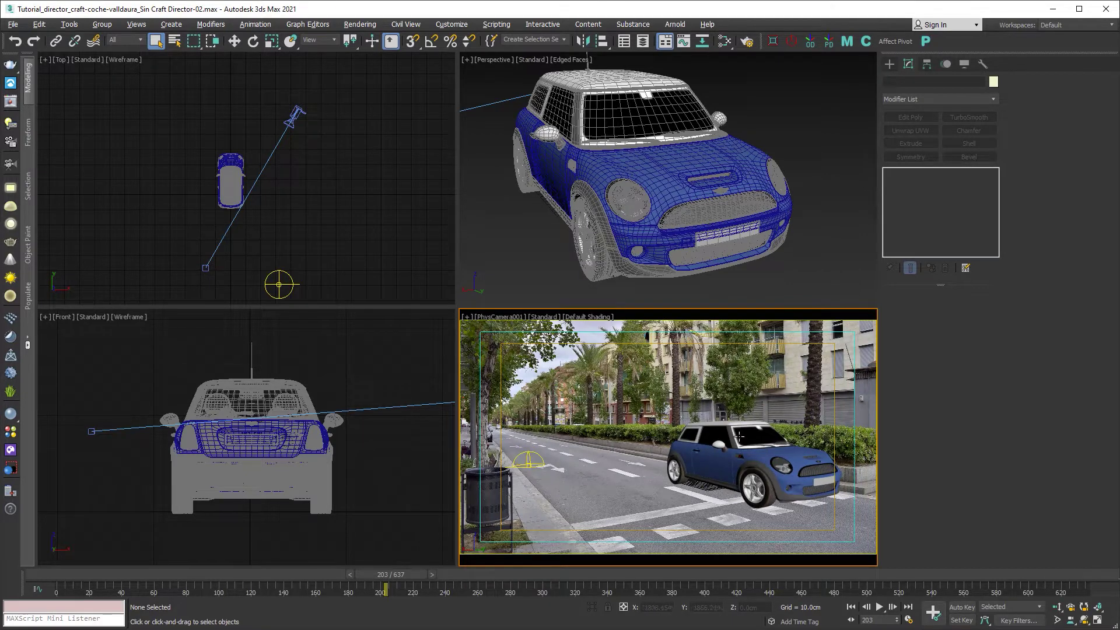
# Step: Scrub through the animation to examine the car's path along the street in the camera view
pyautogui.moveTo(397, 576); pyautogui.dragTo(652, 590)
pyautogui.moveTo(723, 590)
pyautogui.mouseDown()
pyautogui.moveTo(707, 590)
pyautogui.moveTo(732, 577)
pyautogui.mouseUp()
pyautogui.moveTo(838, 573); pyautogui.dragTo(1043, 567)
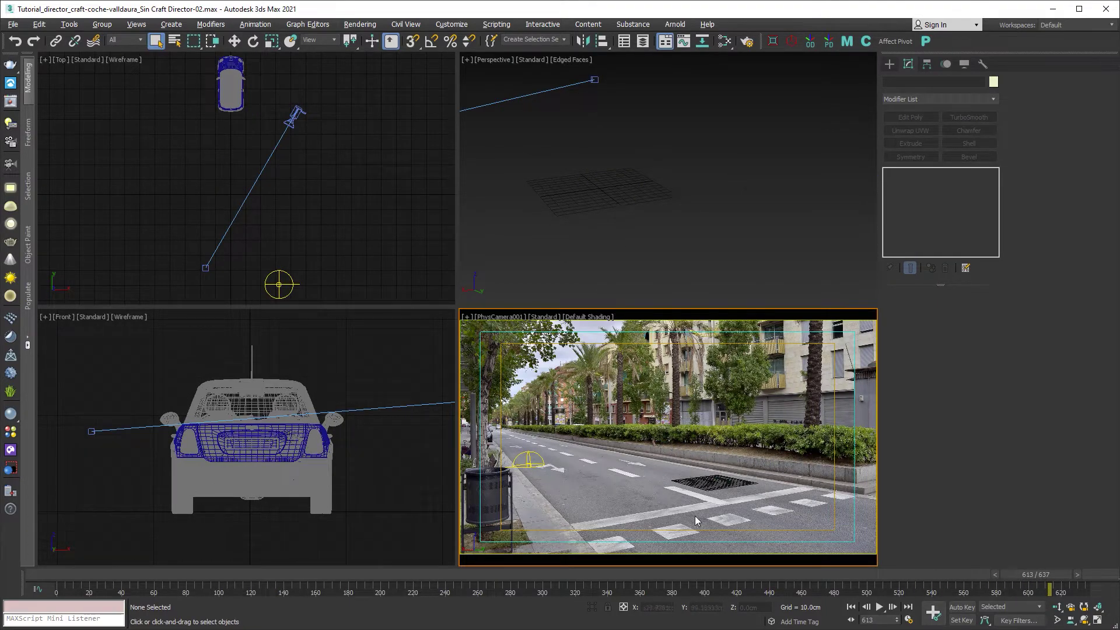
pyautogui.click(562, 575)
pyautogui.moveTo(565, 574); pyautogui.dragTo(305, 563)
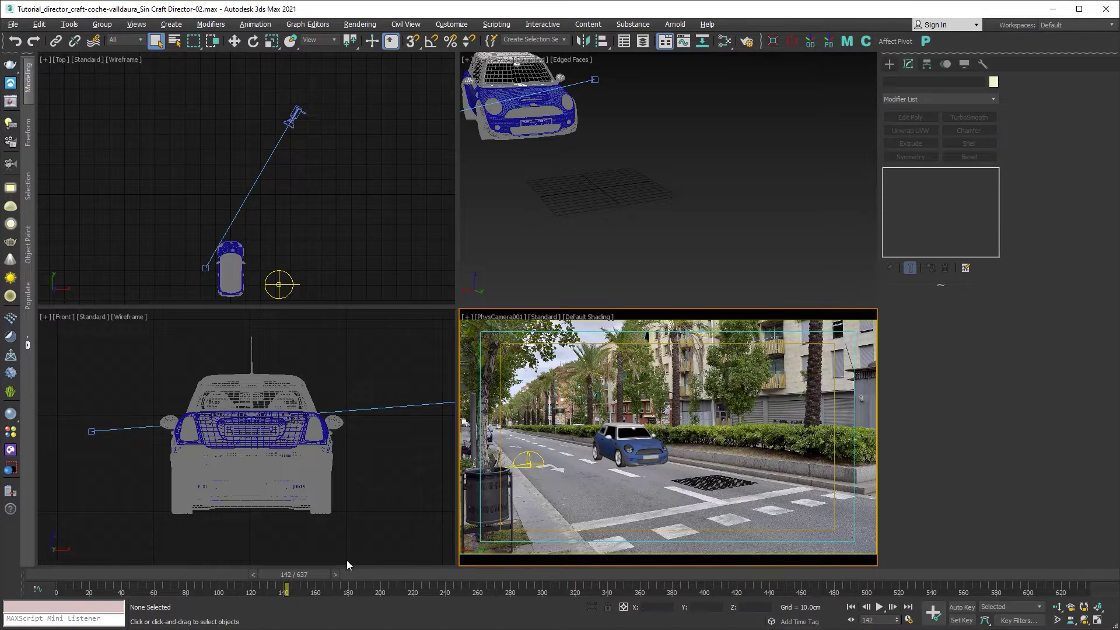
pyautogui.moveTo(313, 575)
pyautogui.mouseDown()
pyautogui.moveTo(341, 577)
pyautogui.moveTo(316, 574)
pyautogui.mouseUp()
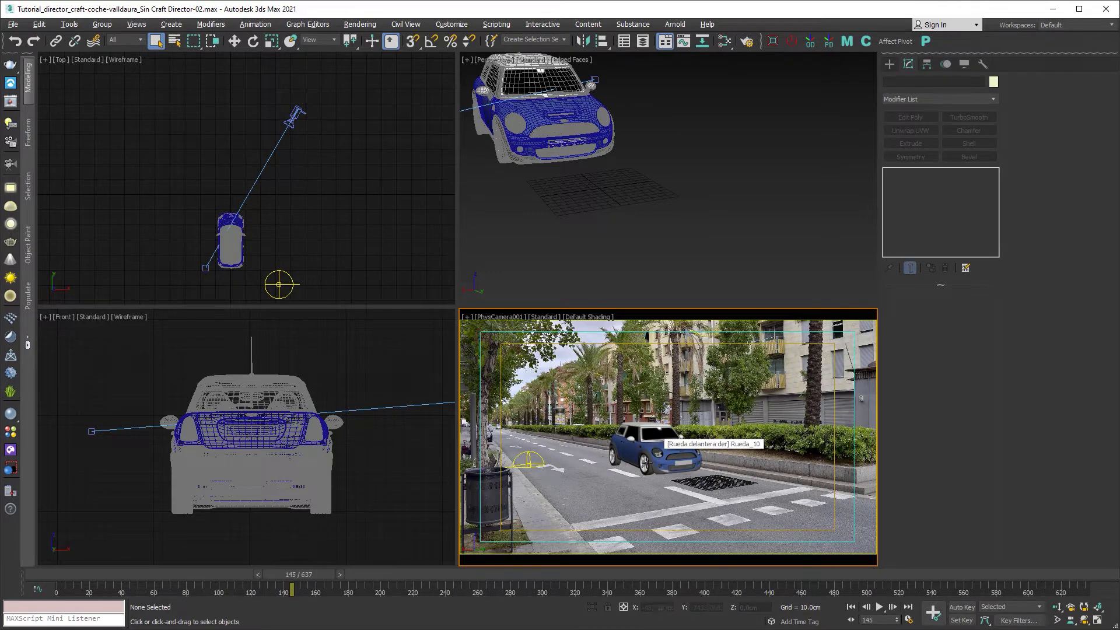
# Step: Create a ground plane about 1592 cm long and 348 cm wide under the car along its driving direction, with the animation at frame 165
pyautogui.click(890, 65)
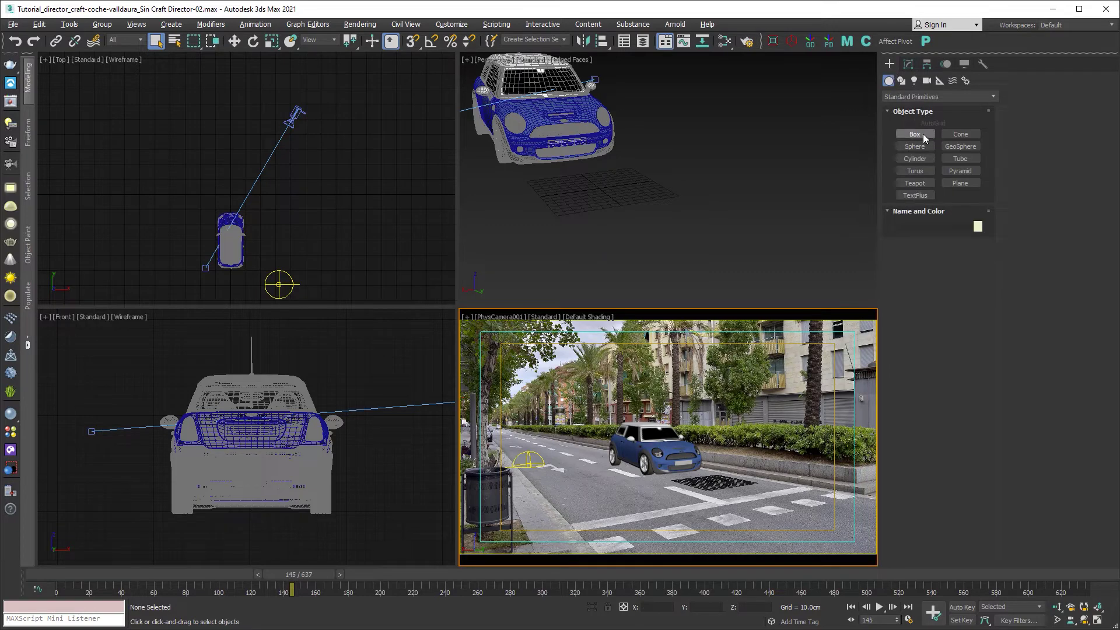
pyautogui.click(948, 184)
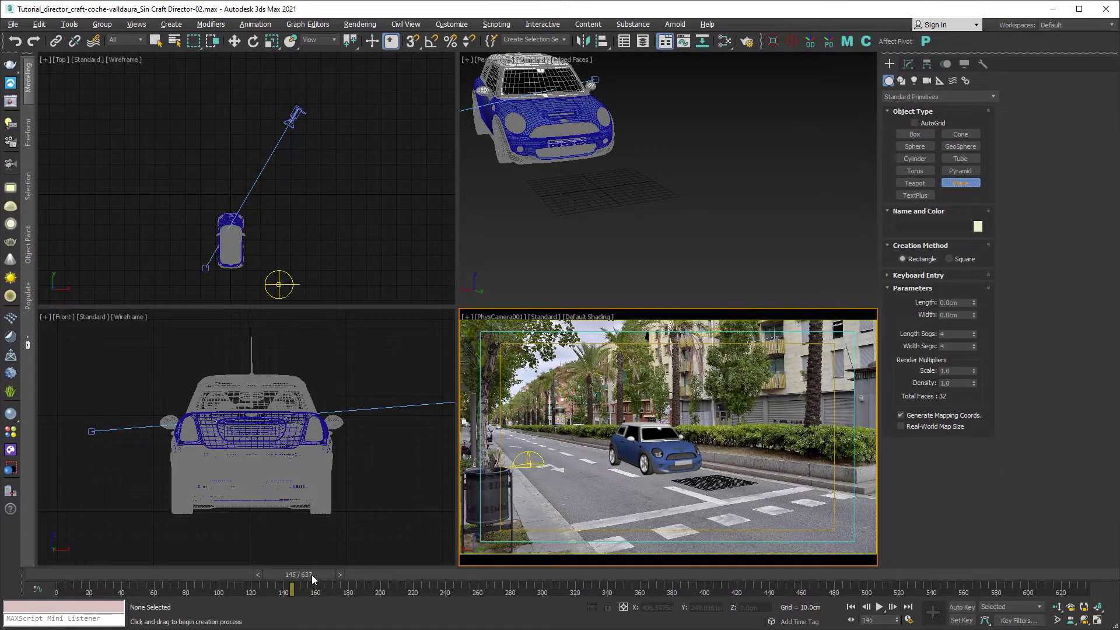
pyautogui.moveTo(311, 575); pyautogui.dragTo(346, 575)
pyautogui.scroll(-5, 270, 125)
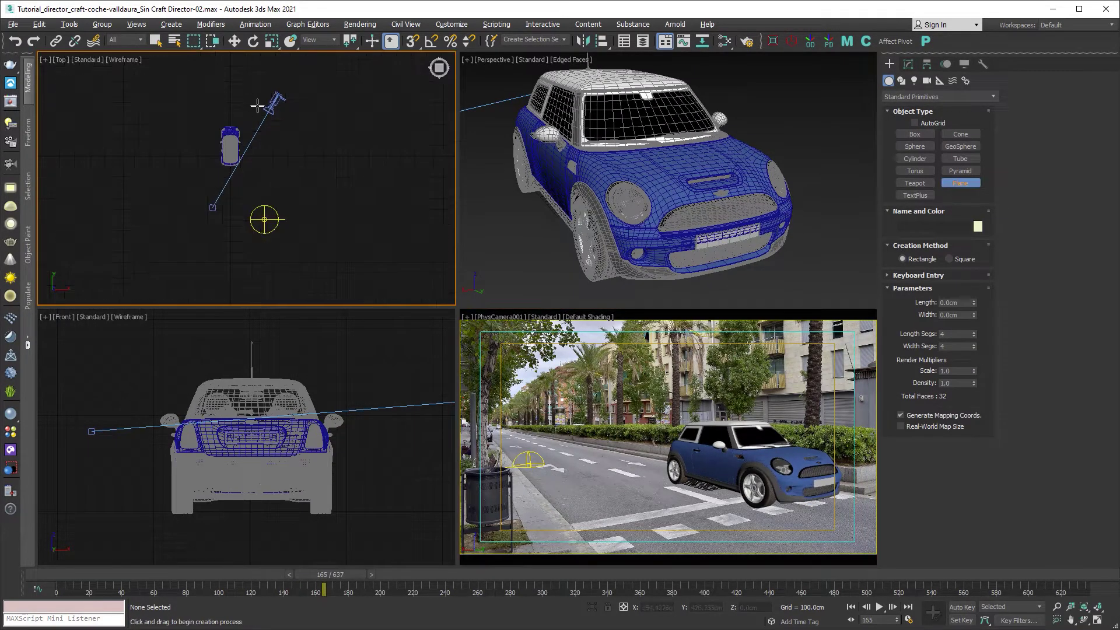
pyautogui.moveTo(210, 112); pyautogui.dragTo(237, 233)
pyautogui.click(234, 41)
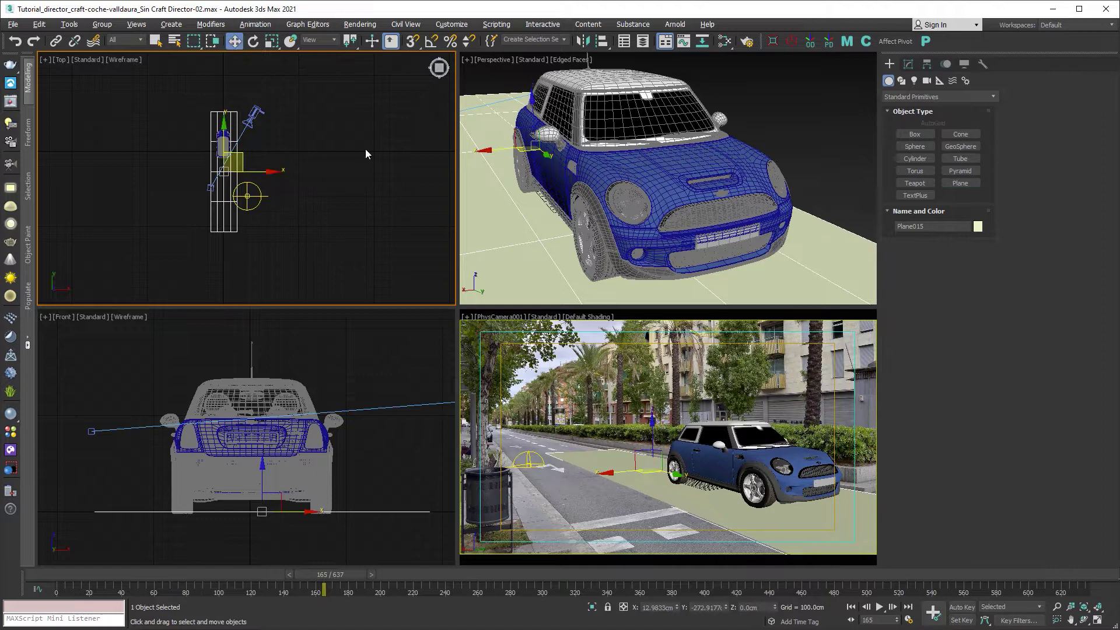
# Step: Reduce the plane to 1 length and 1 width segment and convert it to an Editable Poly
pyautogui.click(909, 63)
pyautogui.moveTo(974, 340); pyautogui.dragTo(970, 369)
pyautogui.rightClick(914, 176)
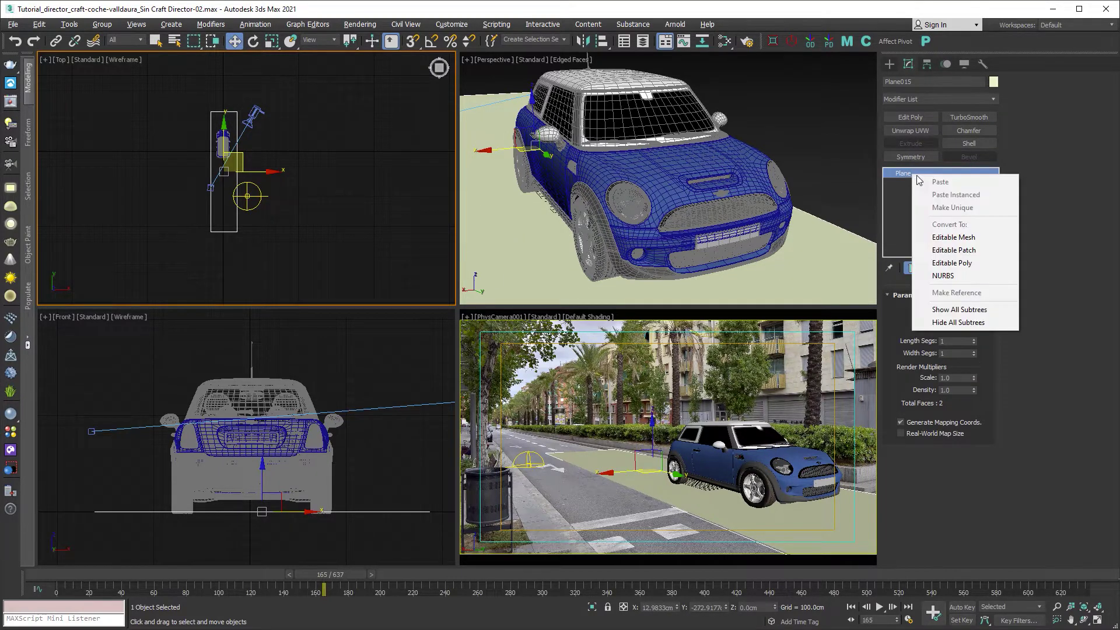
pyautogui.click(969, 264)
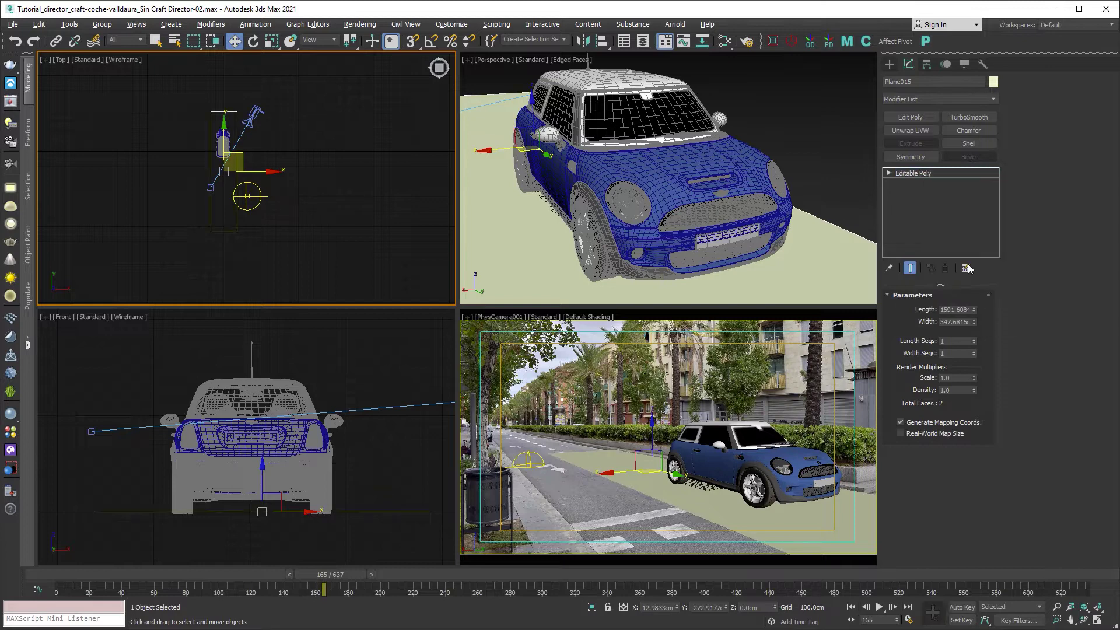
# Step: Select the two vertices at the plane's rear end and move them far back along the car's path
pyautogui.click(908, 309)
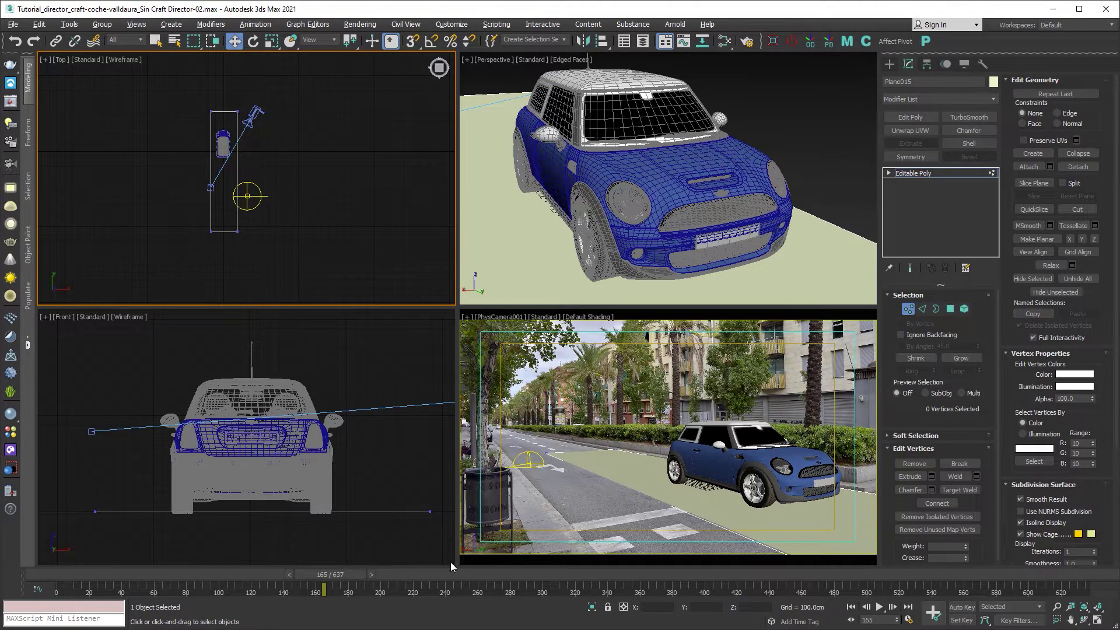
pyautogui.moveTo(348, 574); pyautogui.dragTo(295, 573)
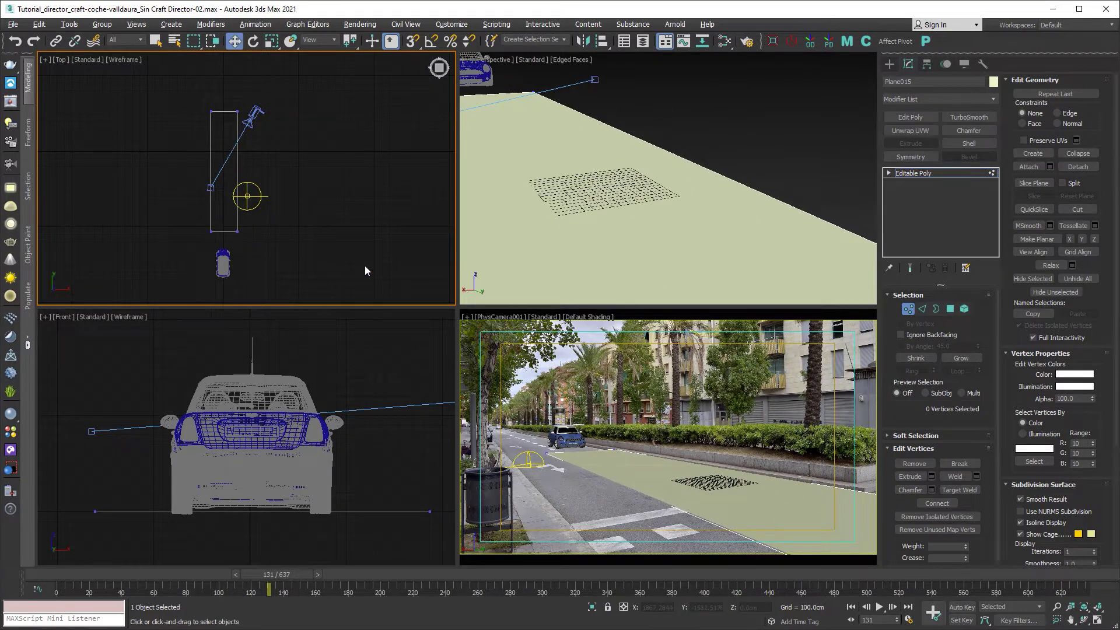
pyautogui.moveTo(355, 232); pyautogui.dragTo(354, 210, button='middle')
pyautogui.moveTo(245, 221); pyautogui.dragTo(201, 199)
pyautogui.scroll(-5, 295, 152)
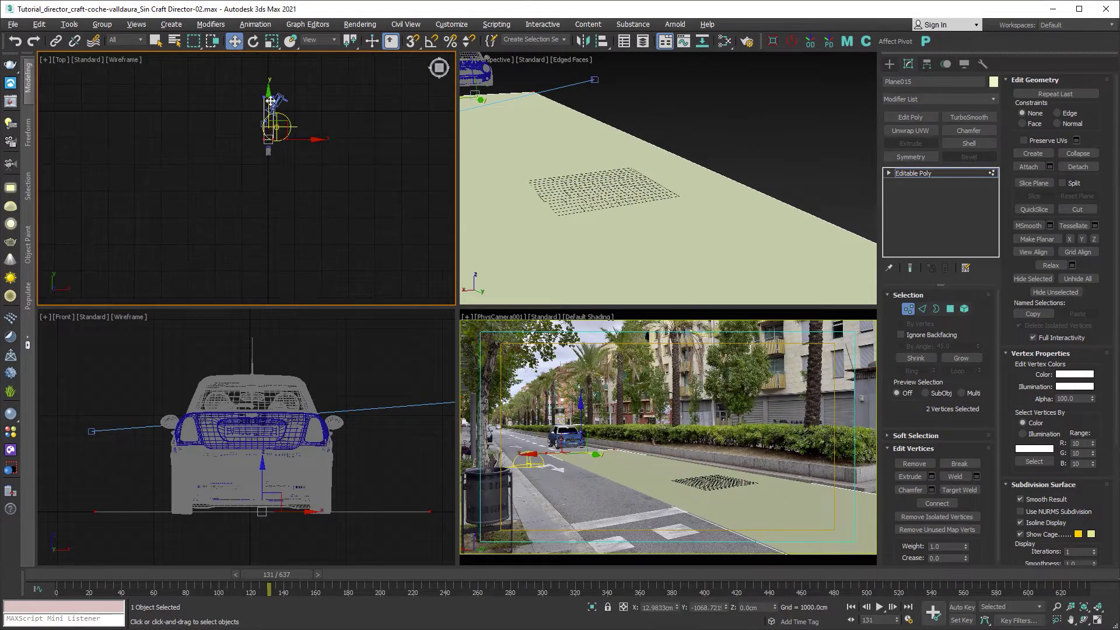
pyautogui.moveTo(260, 154); pyautogui.dragTo(254, 350)
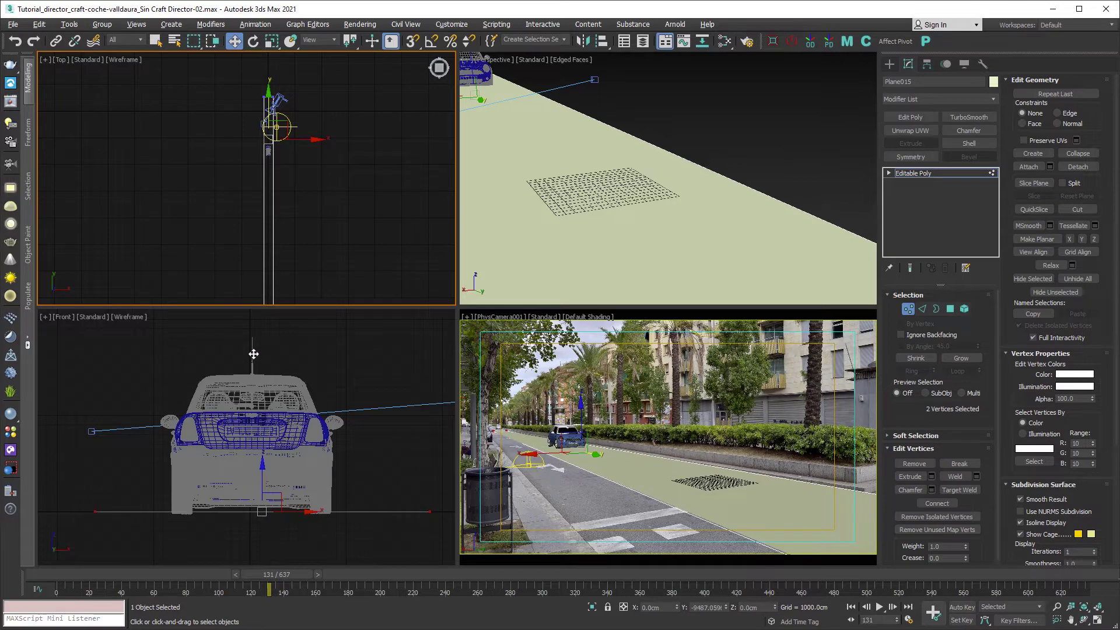
# Step: Extend the plane's rear vertices to just behind the car's position at frame 1, then leave vertex editing with the animation at frame 183
pyautogui.moveTo(325, 249); pyautogui.dragTo(295, 249, button='middle')
pyautogui.moveTo(268, 574); pyautogui.dragTo(62, 574)
pyautogui.scroll(5, 256, 206)
pyautogui.moveTo(277, 154); pyautogui.dragTo(277, 275)
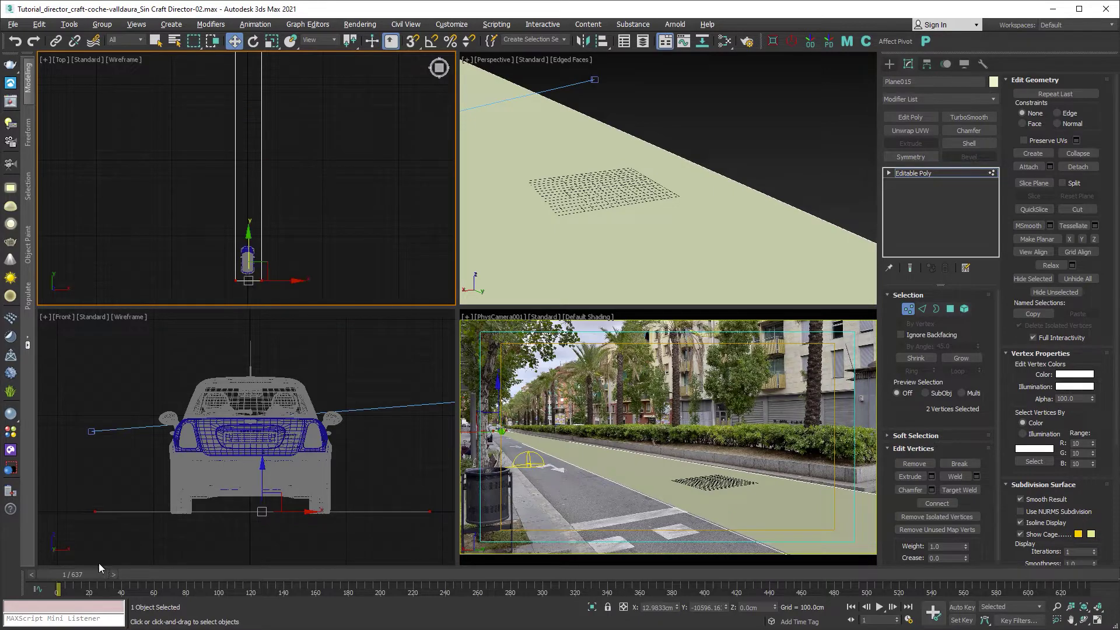
pyautogui.moveTo(79, 574); pyautogui.dragTo(378, 578)
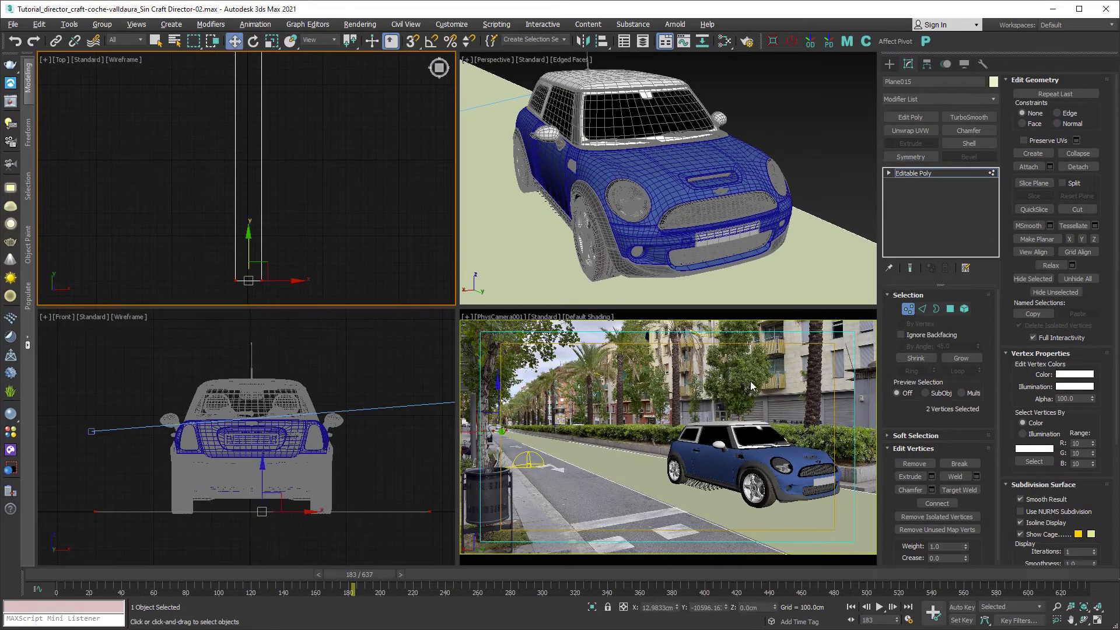
pyautogui.click(907, 309)
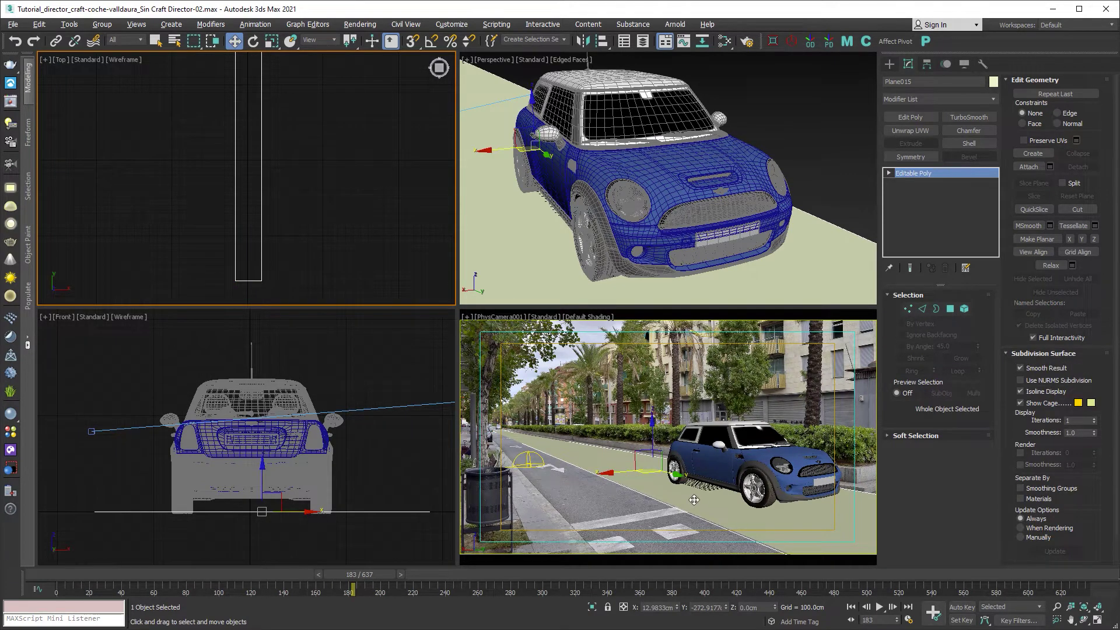
# Step: Deselect the road plane and open the V-Ray Render Setup to review the output settings
pyautogui.click(11, 470)
pyautogui.click(608, 502)
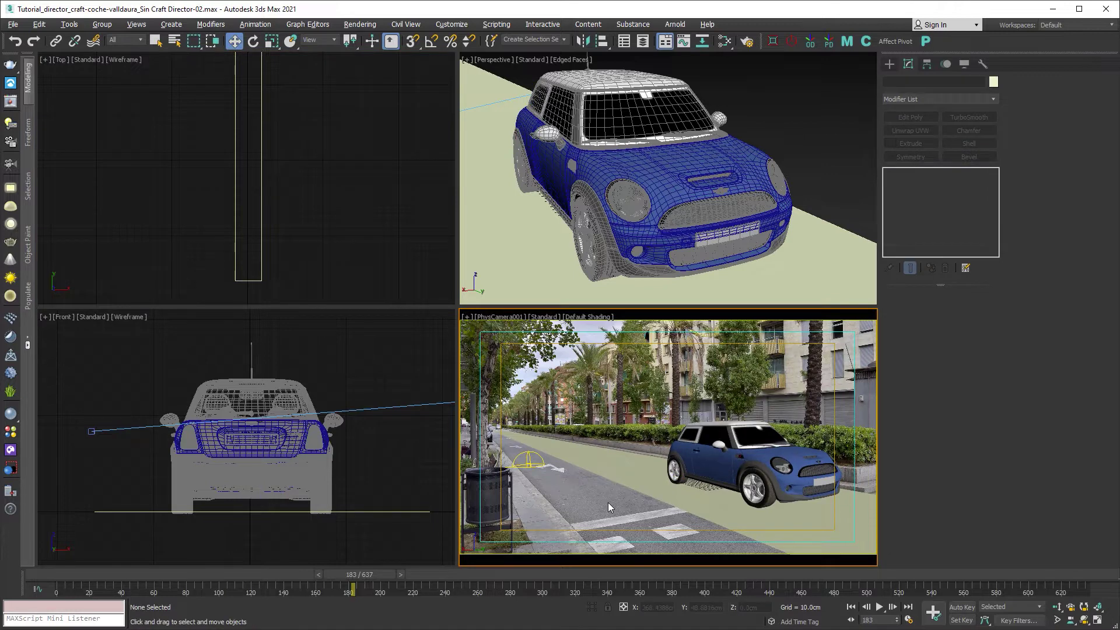
pyautogui.click(744, 41)
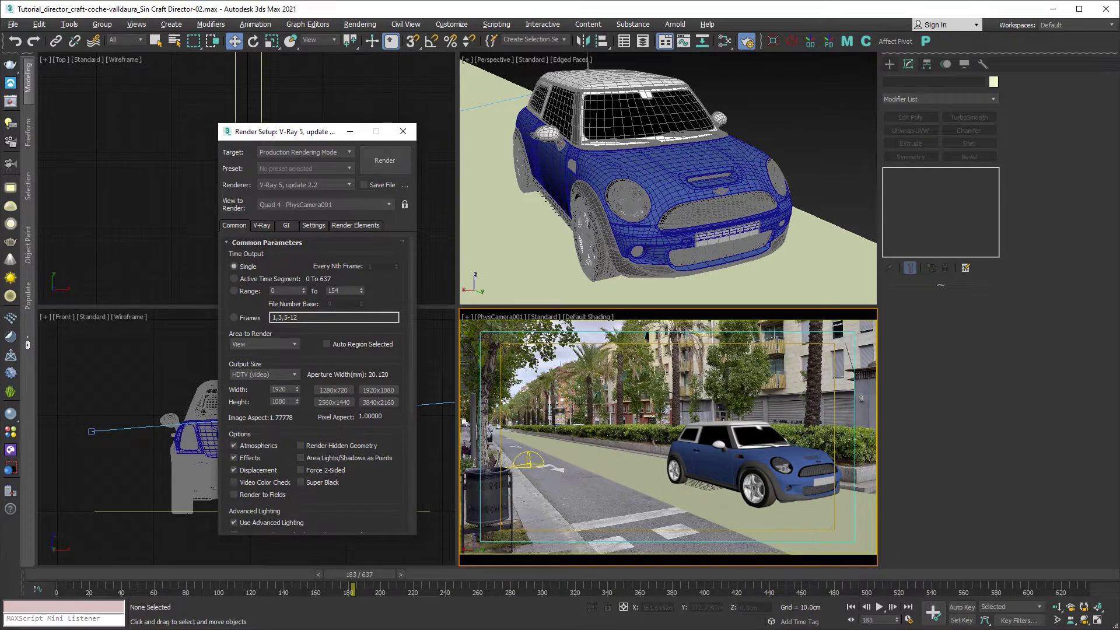
# Step: Browse the EXR sequence in the Render coche folder, then switch to Photoshop and view the coche_292.exr and coche_400.exr renders
pyautogui.hotkey('alt', 'Tab')
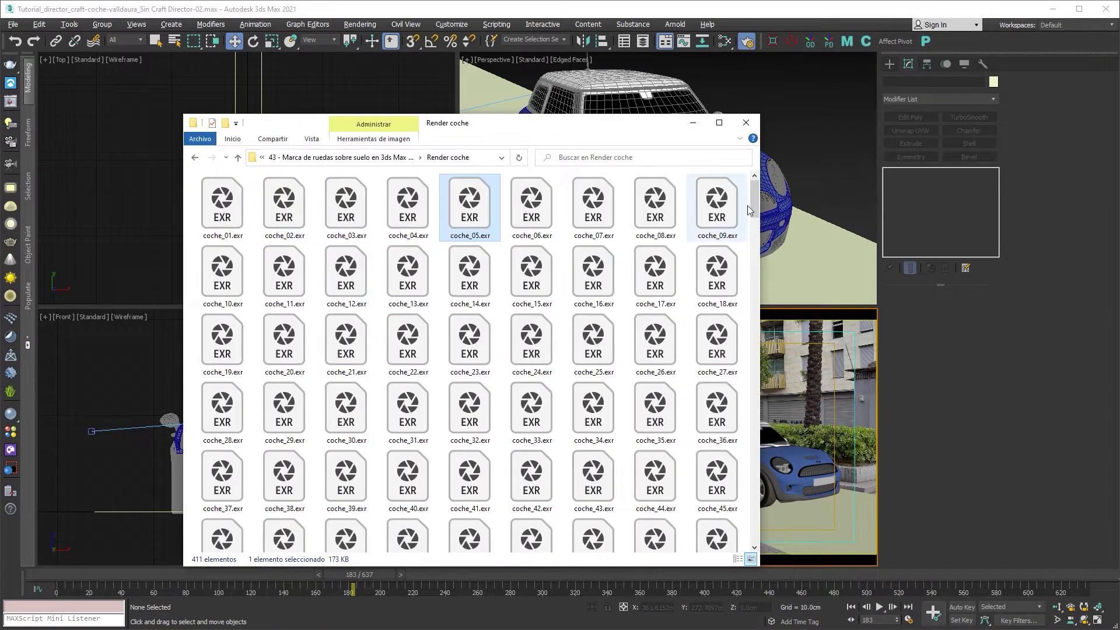
pyautogui.moveTo(753, 202); pyautogui.dragTo(750, 521)
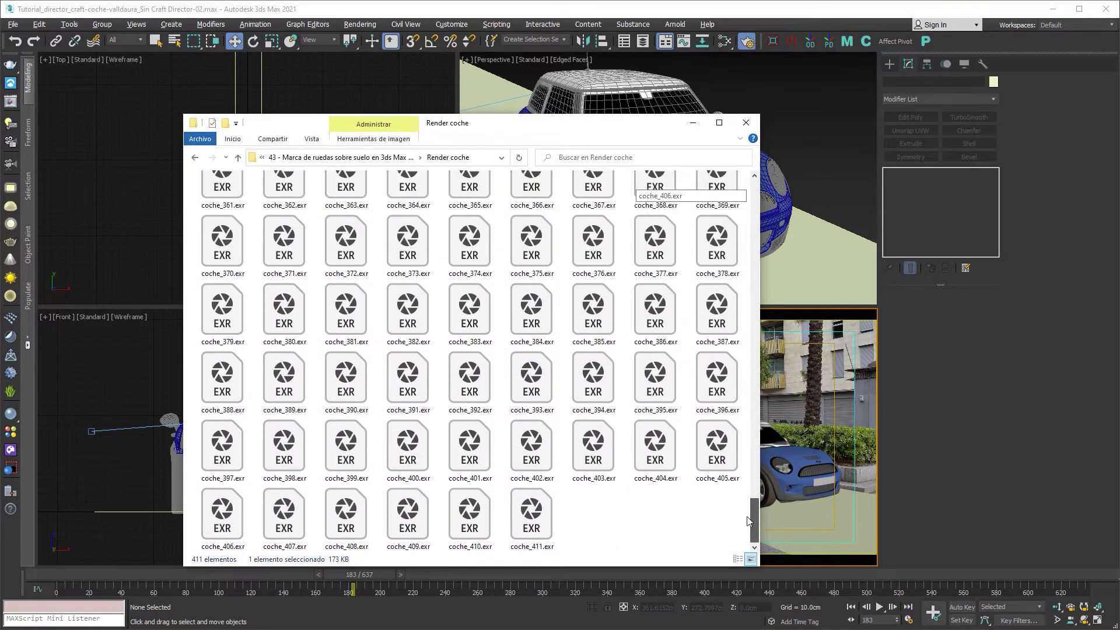
pyautogui.click(680, 534)
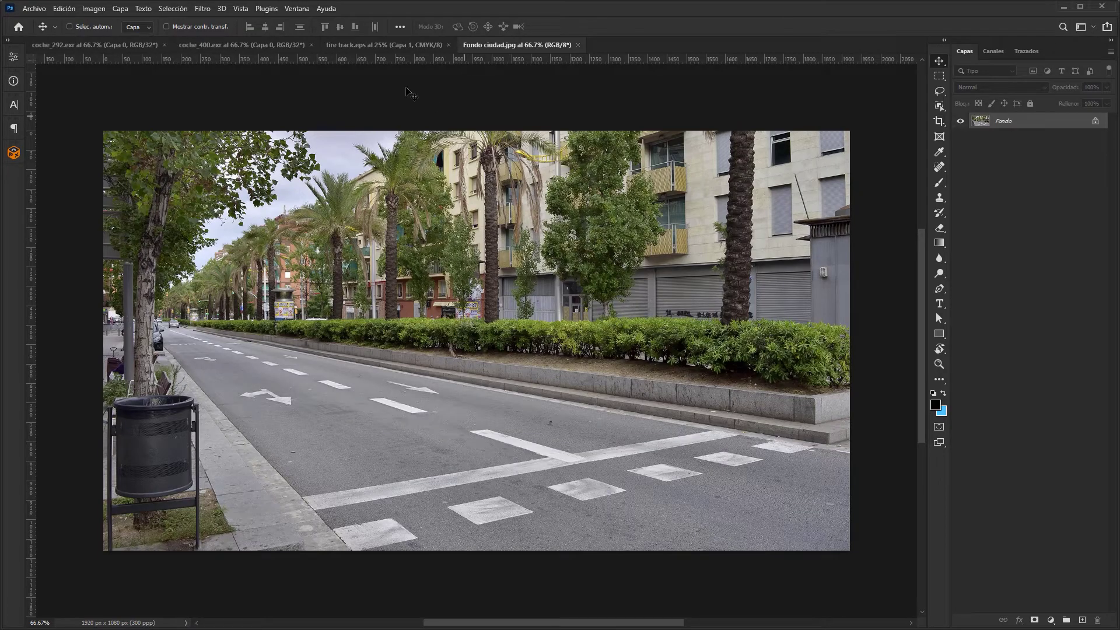
pyautogui.click(113, 45)
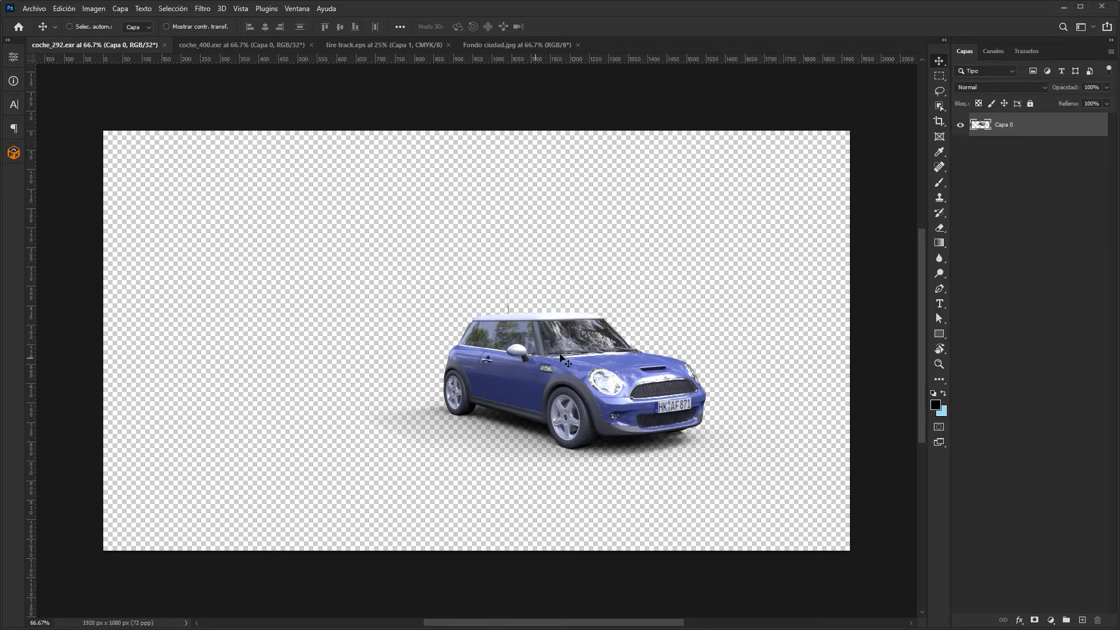
pyautogui.click(217, 45)
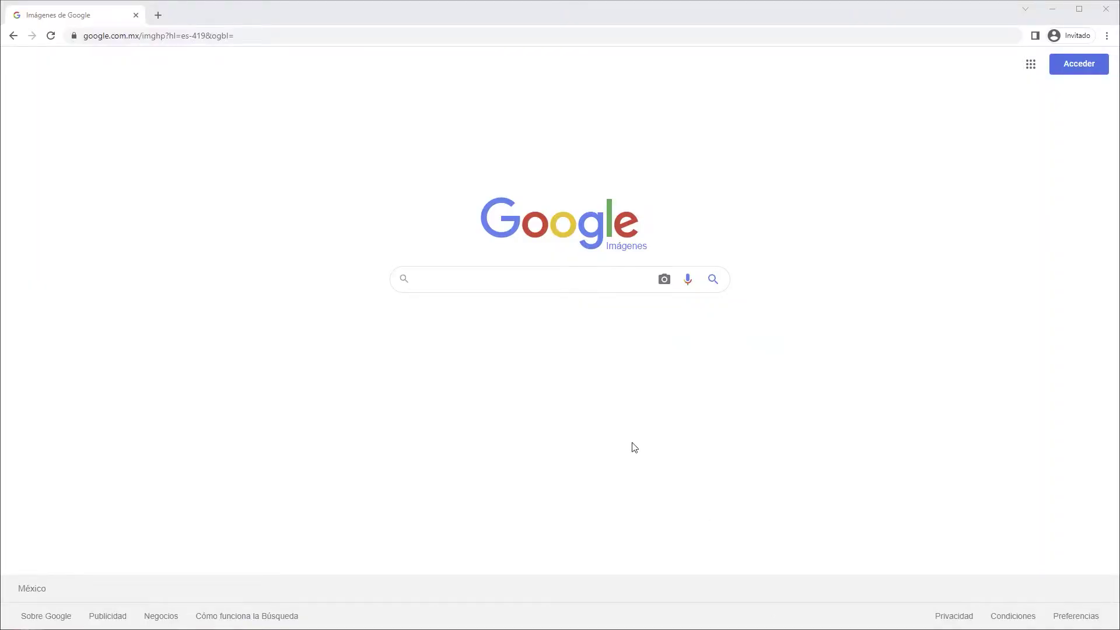
# Step: Search Google Images for "tire track" and browse the tread pattern images
pyautogui.click(526, 275)
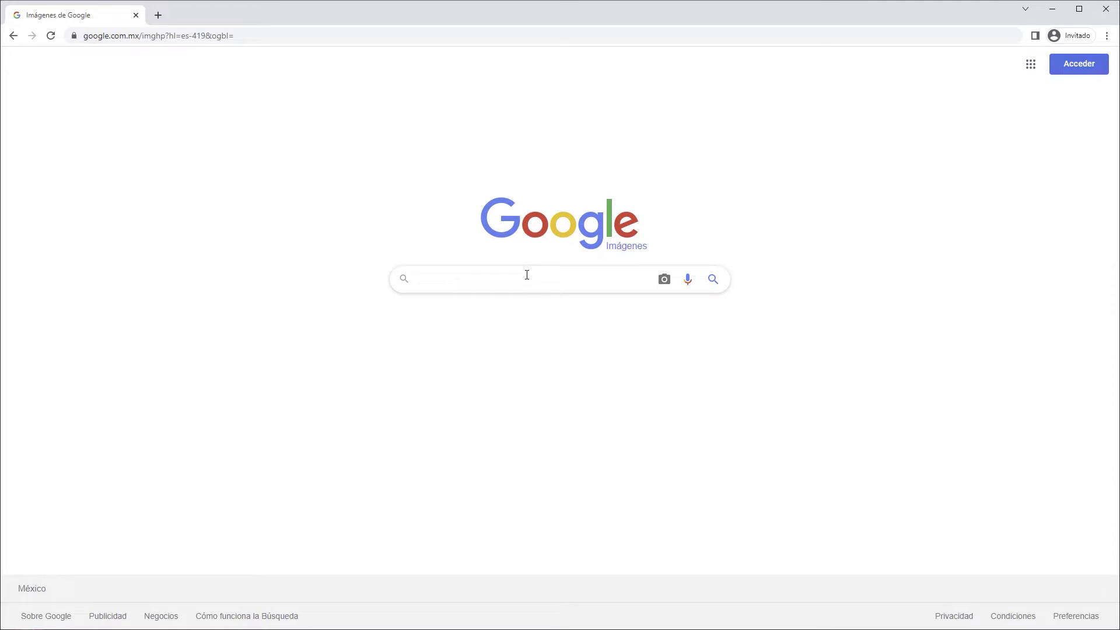
pyautogui.write('tire track')
pyautogui.press('Return')
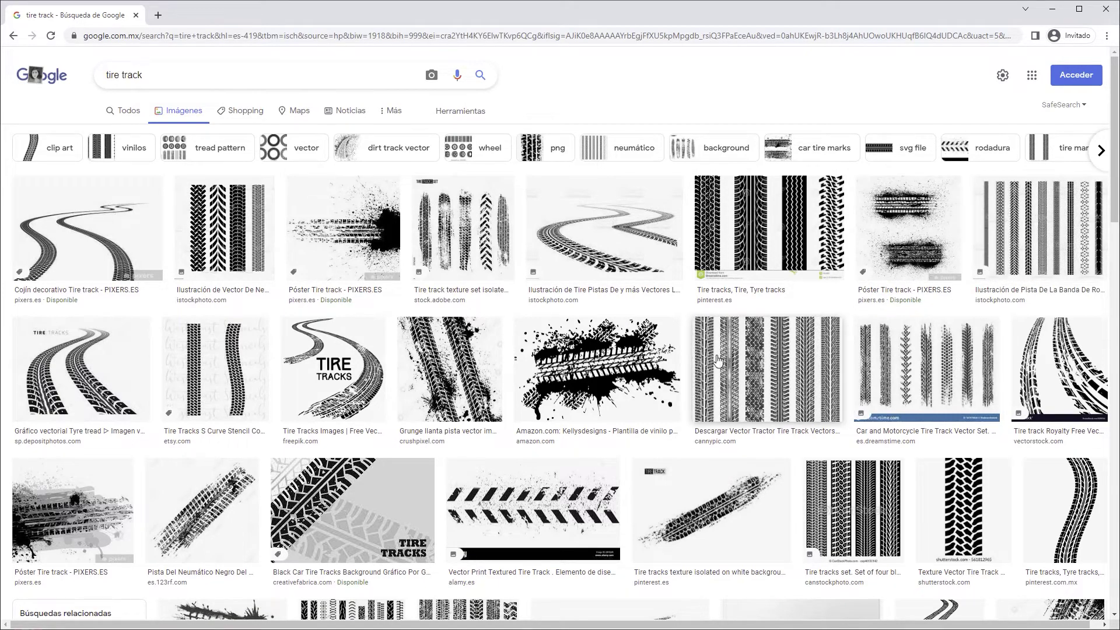
pyautogui.scroll(-15, 649, 387)
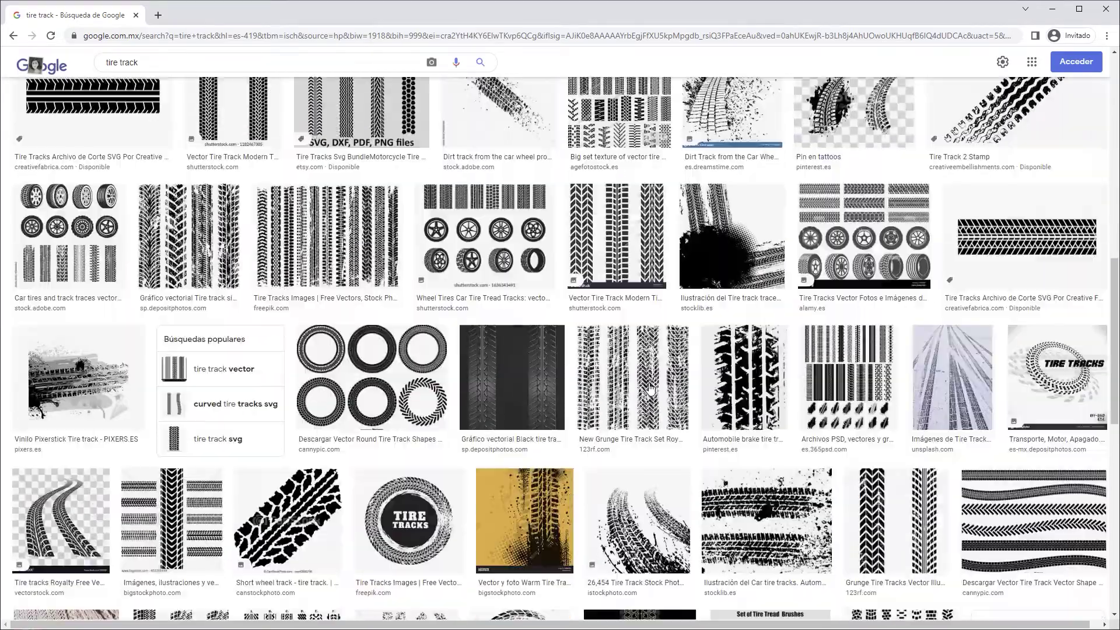
pyautogui.scroll(-5, 650, 387)
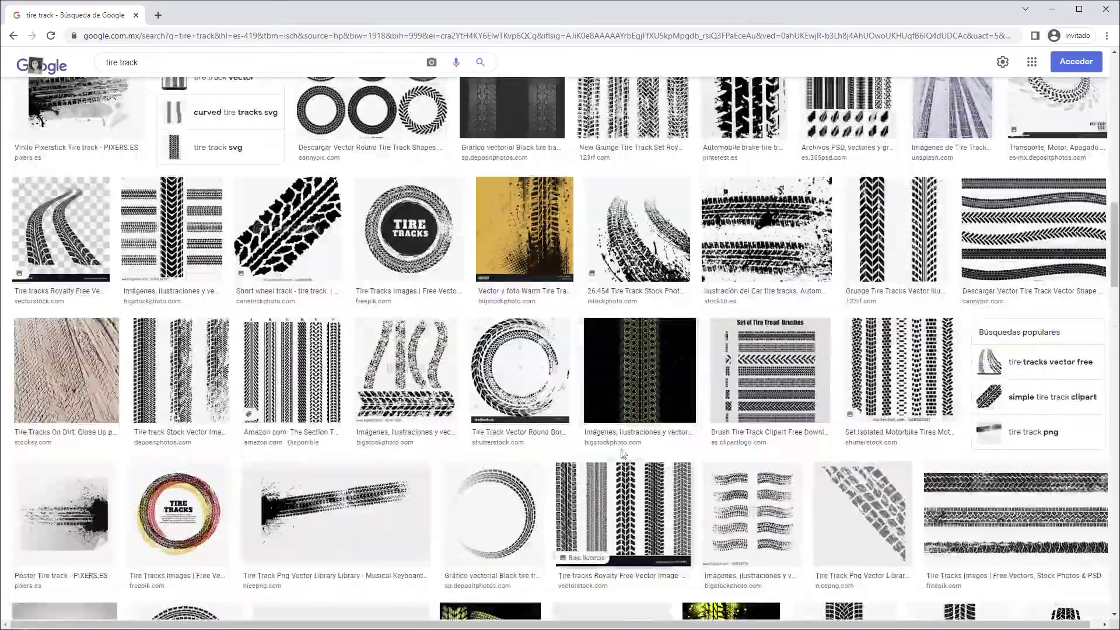
# Step: Switch back to 3ds Max, close Render Setup, and hide the lights and cameras categories
pyautogui.hotkey('alt', 'Tab')
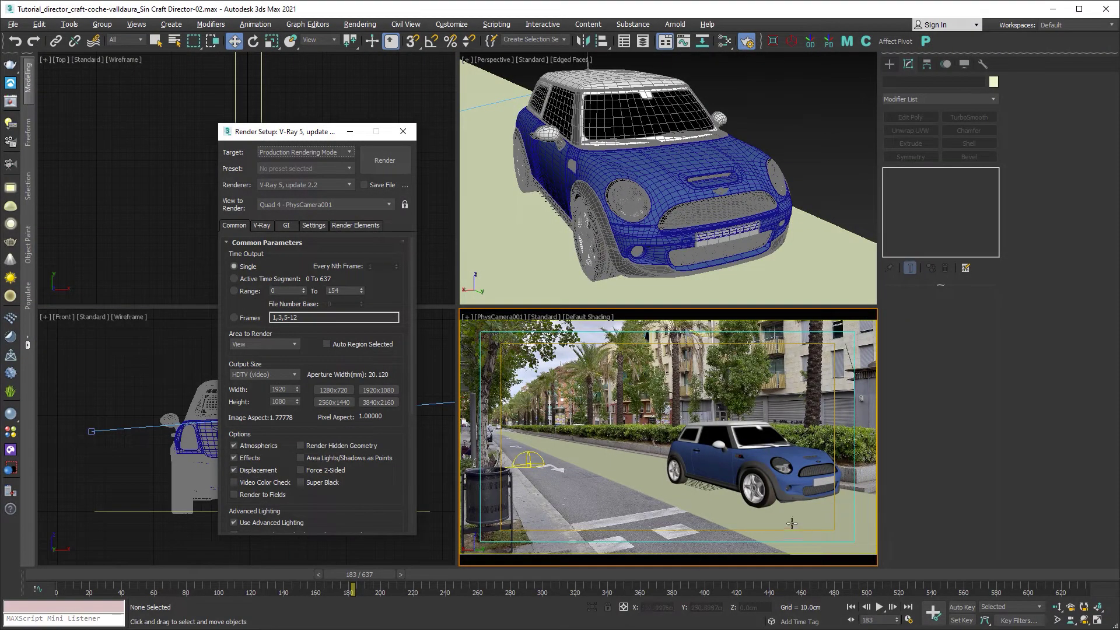
pyautogui.click(402, 131)
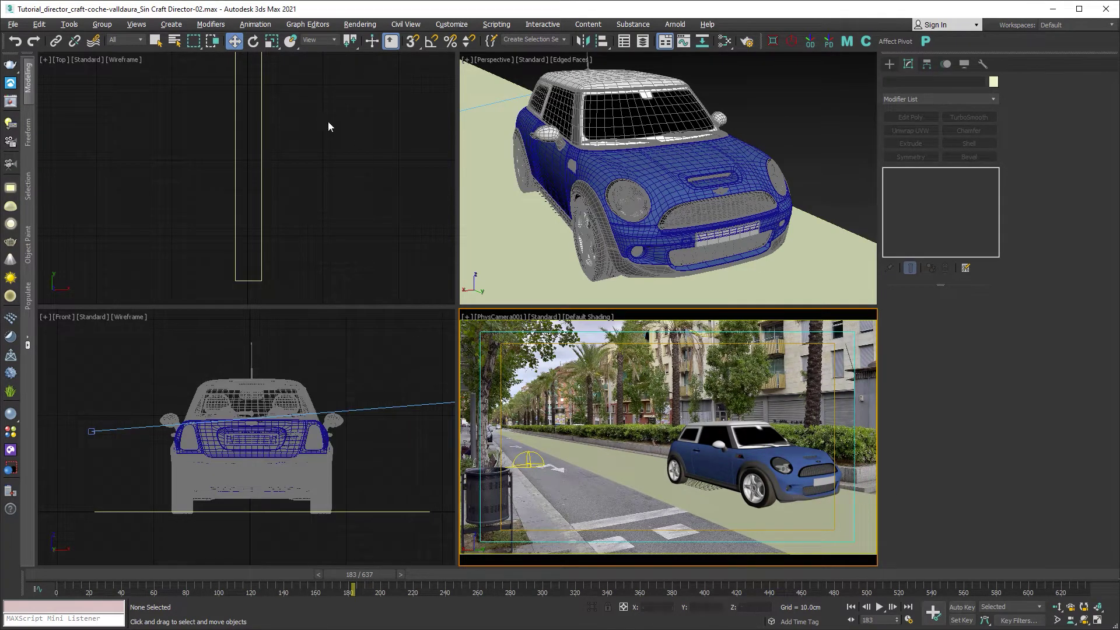
pyautogui.moveTo(328, 120); pyautogui.dragTo(308, 216, button='middle')
pyautogui.scroll(-10, 295, 247)
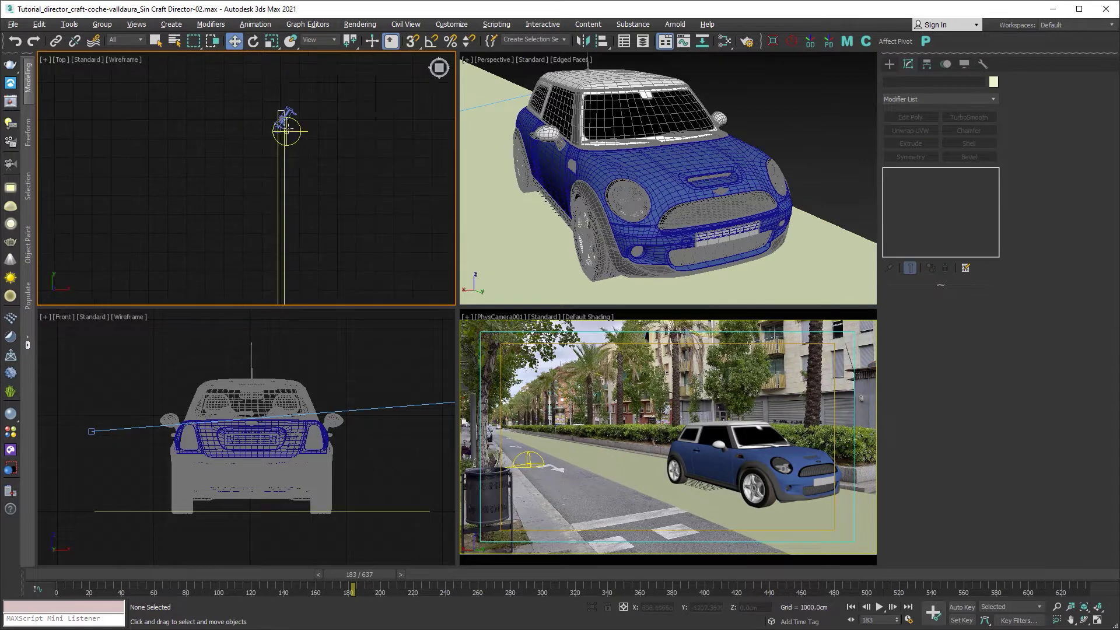
pyautogui.scroll(10, 274, 120)
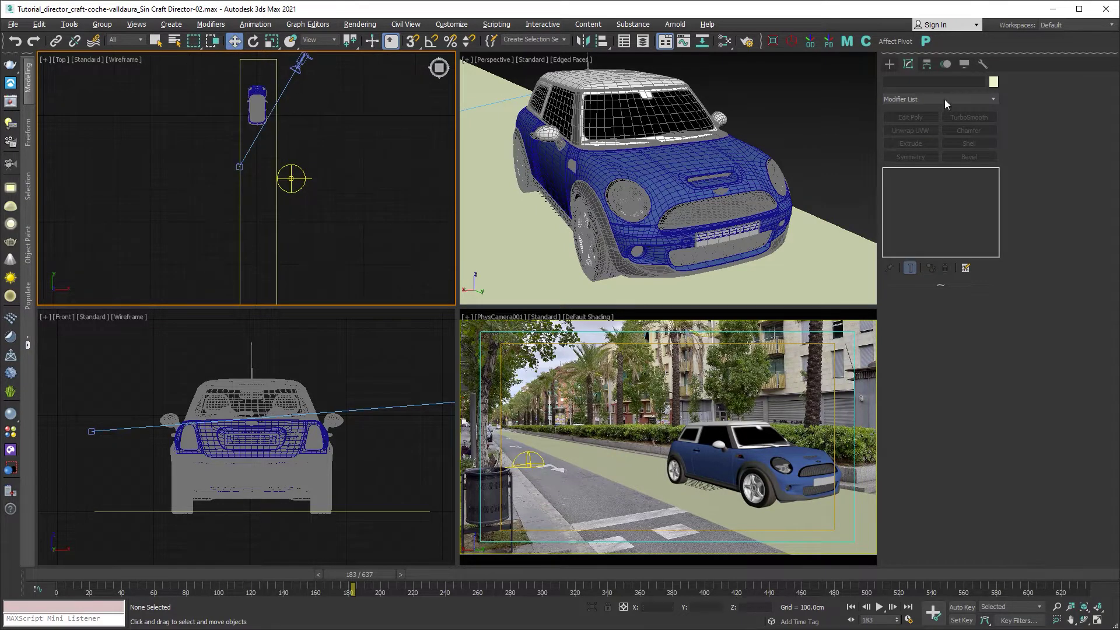
pyautogui.click(964, 64)
pyautogui.click(914, 202)
pyautogui.click(917, 214)
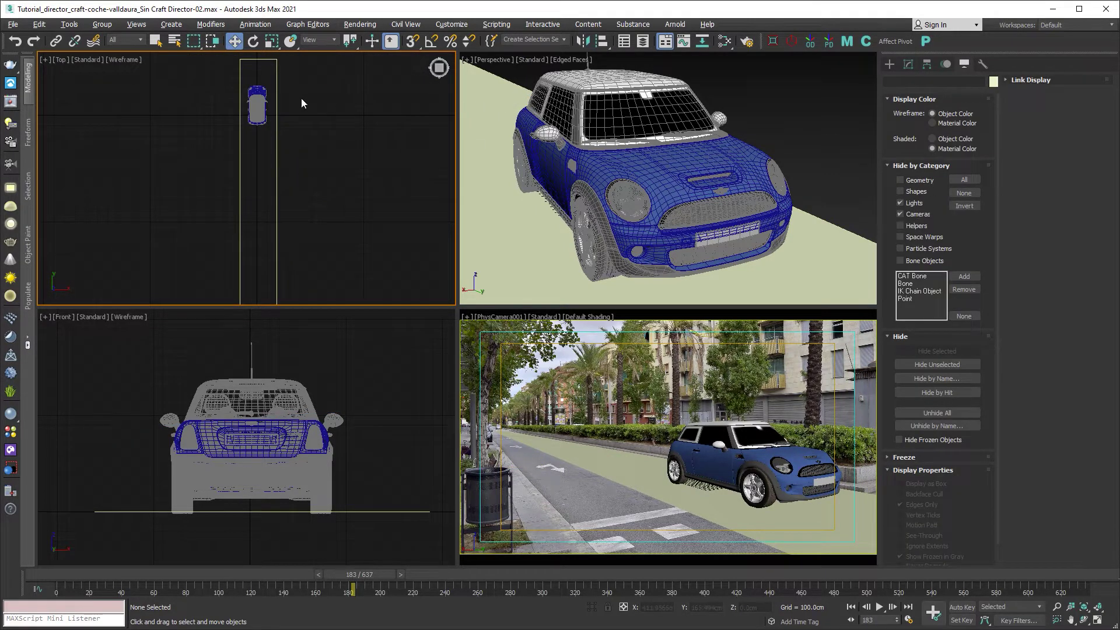
# Step: Create a plane about 485 cm long and 174 cm wide around the car in the Top viewport
pyautogui.scroll(6, 301, 98)
pyautogui.moveTo(332, 136); pyautogui.dragTo(326, 181, button='middle')
pyautogui.click(889, 64)
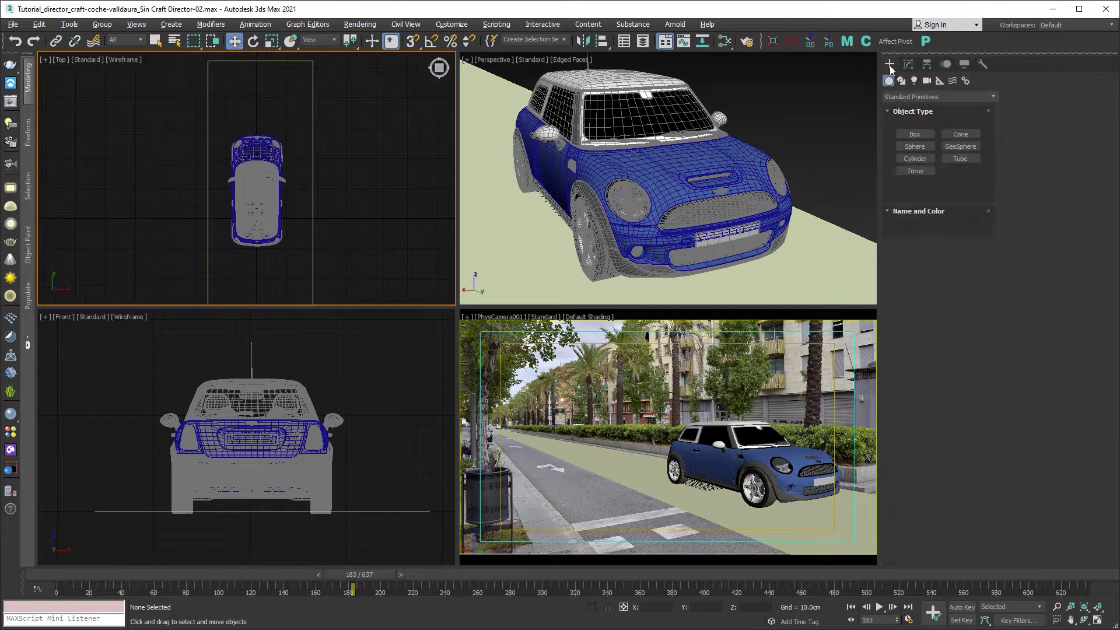
pyautogui.click(962, 184)
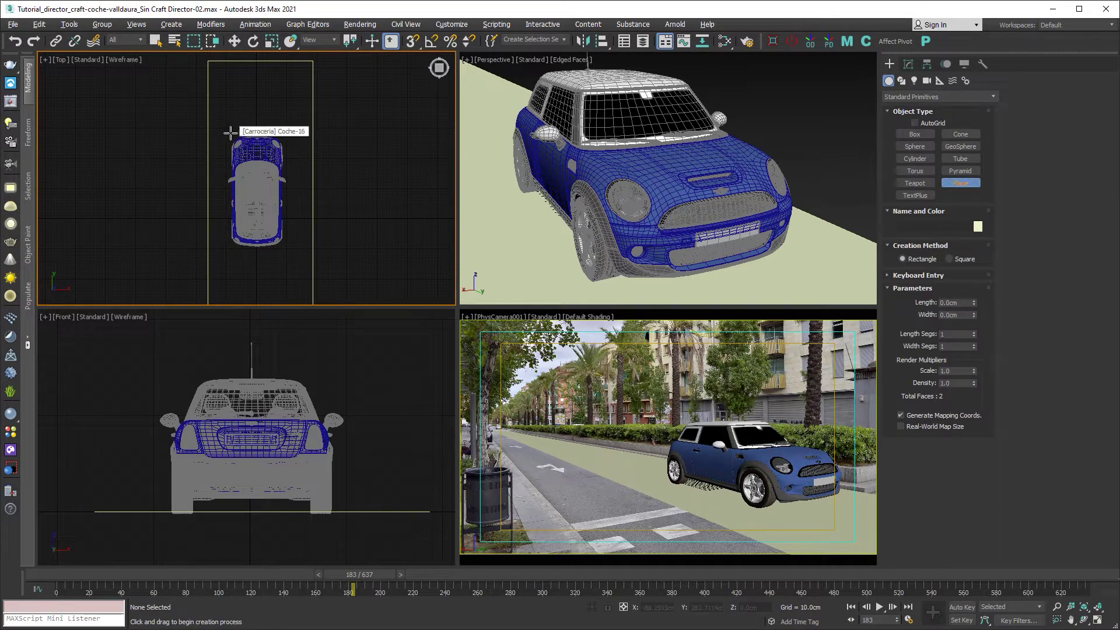
pyautogui.moveTo(231, 134); pyautogui.dragTo(281, 278)
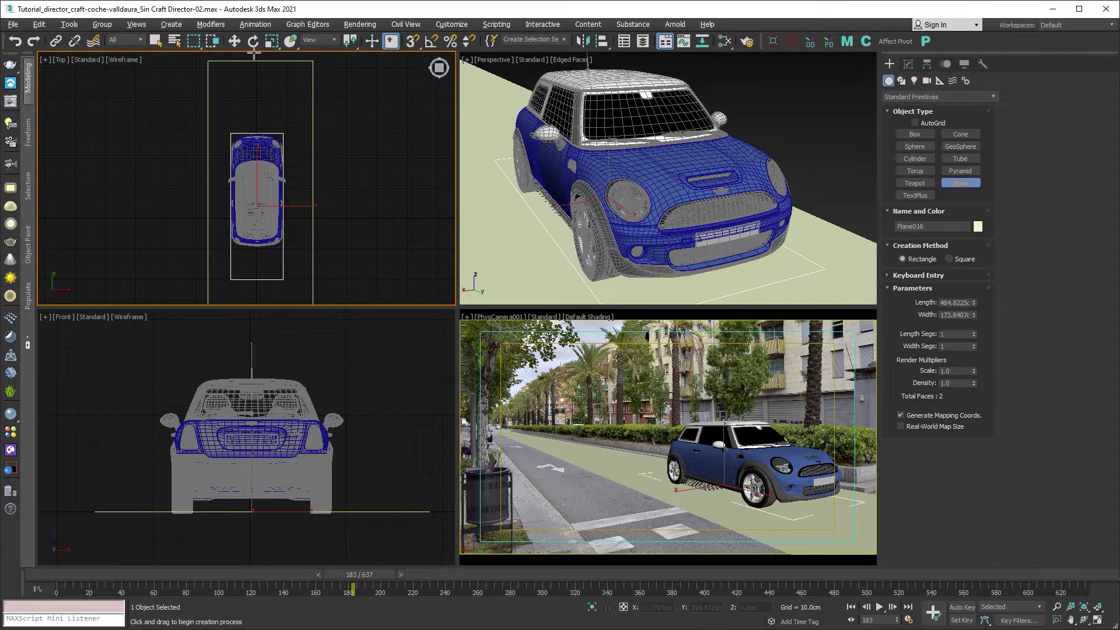
# Step: Set the new plane's width segments to 3
pyautogui.click(233, 41)
pyautogui.click(909, 65)
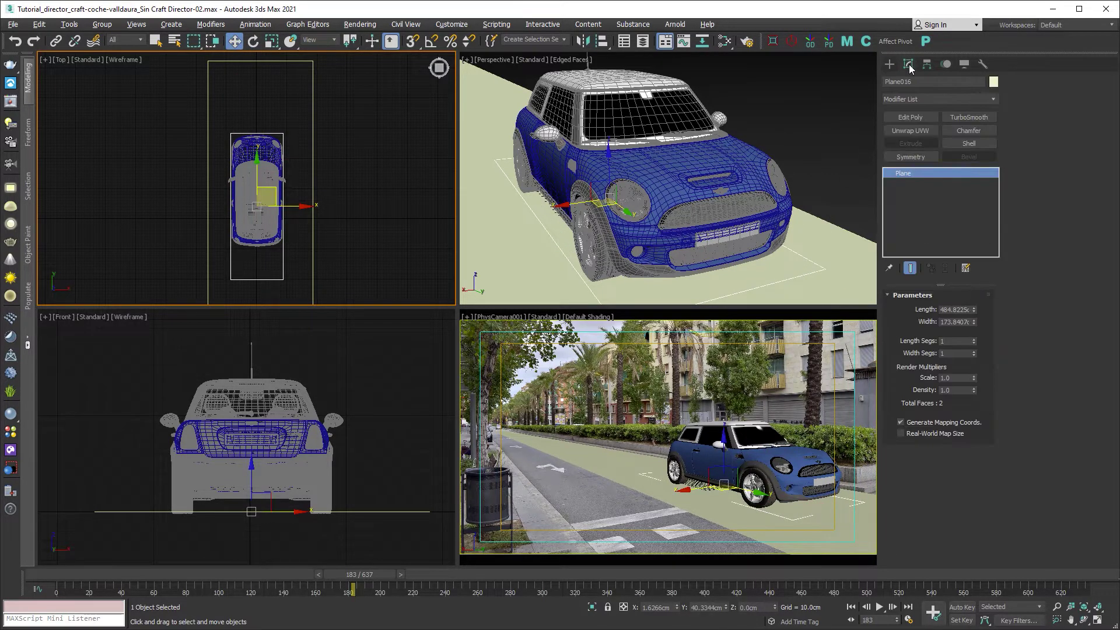
pyautogui.click(974, 350)
pyautogui.click(973, 350)
pyautogui.scroll(5, 248, 140)
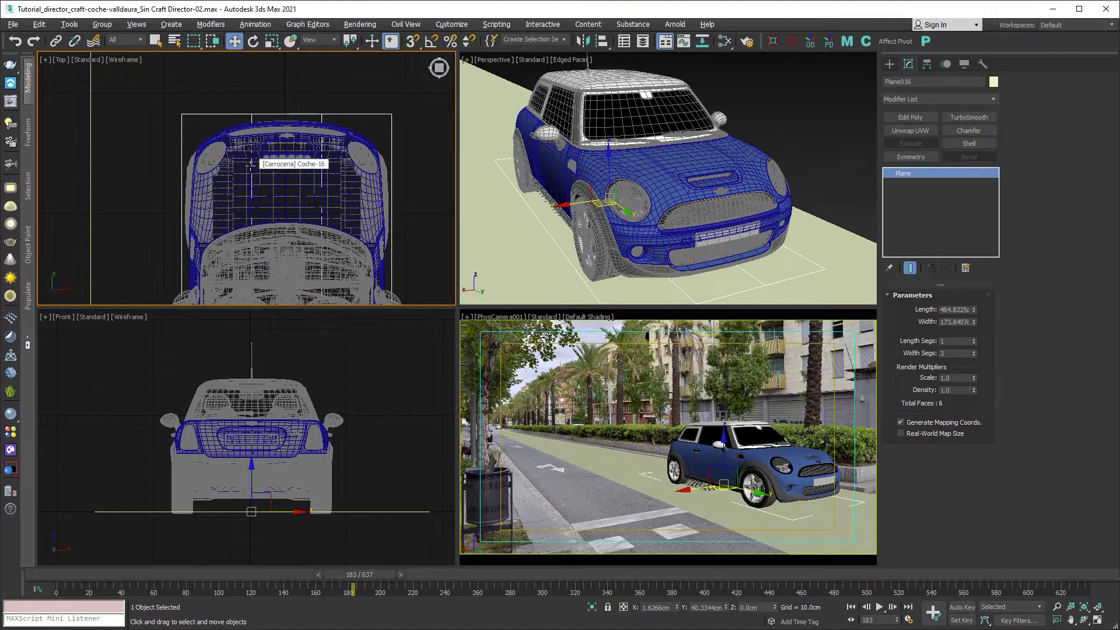
# Step: Convert the segmented plane to an Editable Poly
pyautogui.middleClick(571, 249)
pyautogui.hotkey('alt', 'w')
pyautogui.moveTo(545, 279); pyautogui.dragTo(538, 269, button='middle')
pyautogui.scroll(-3, 538, 269)
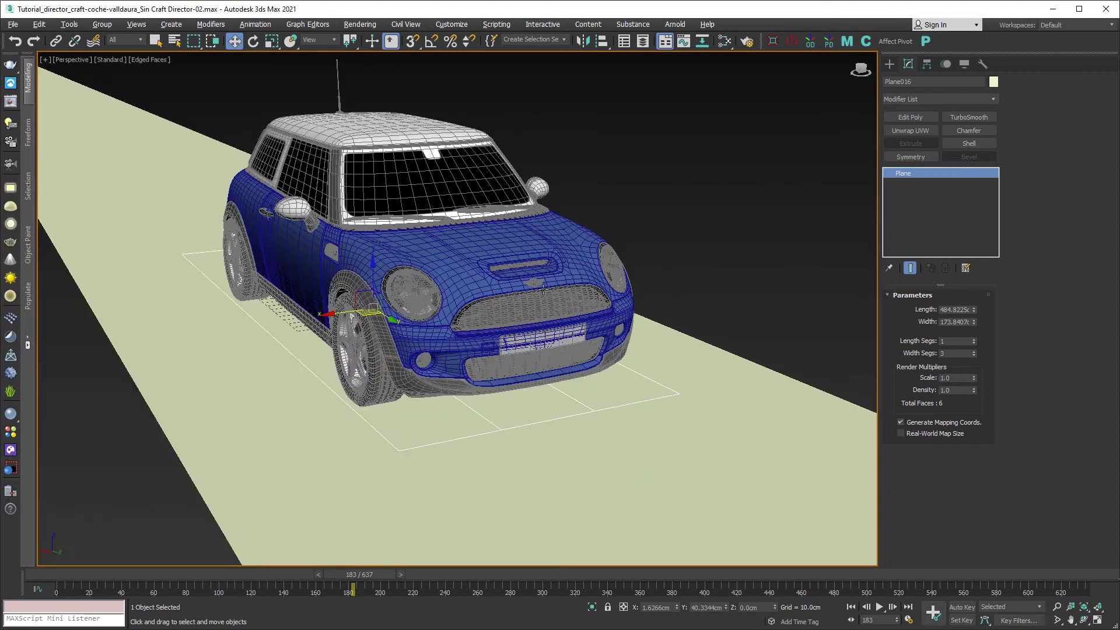
pyautogui.rightClick(922, 175)
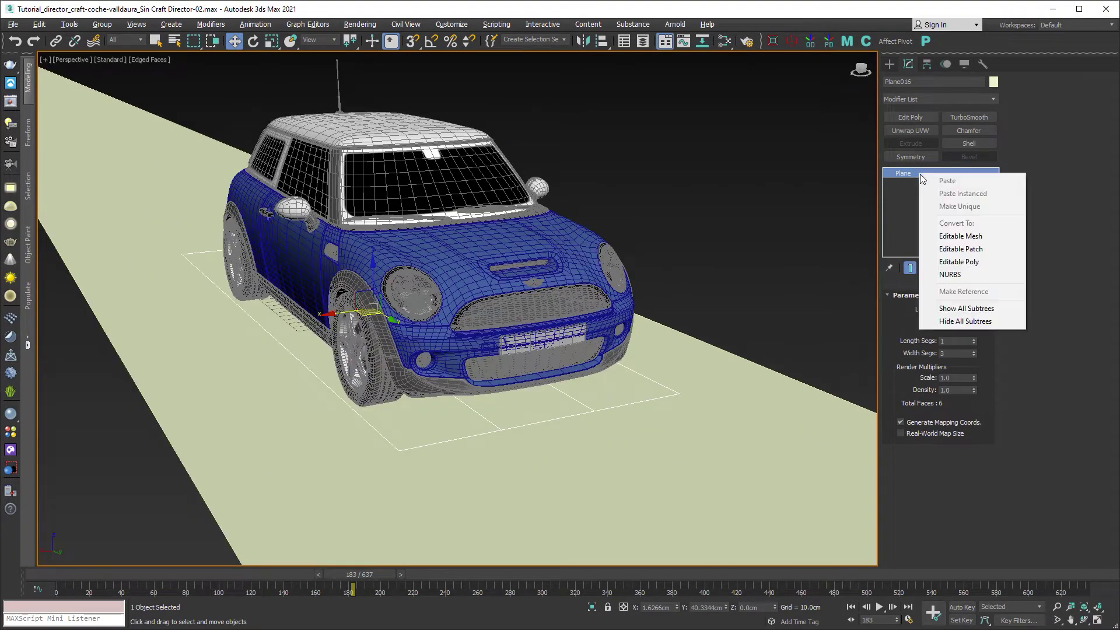
pyautogui.click(973, 263)
# Step: Move the plane's outer vertices along X on both sides to line up with the outer faces of the tires
pyautogui.click(908, 309)
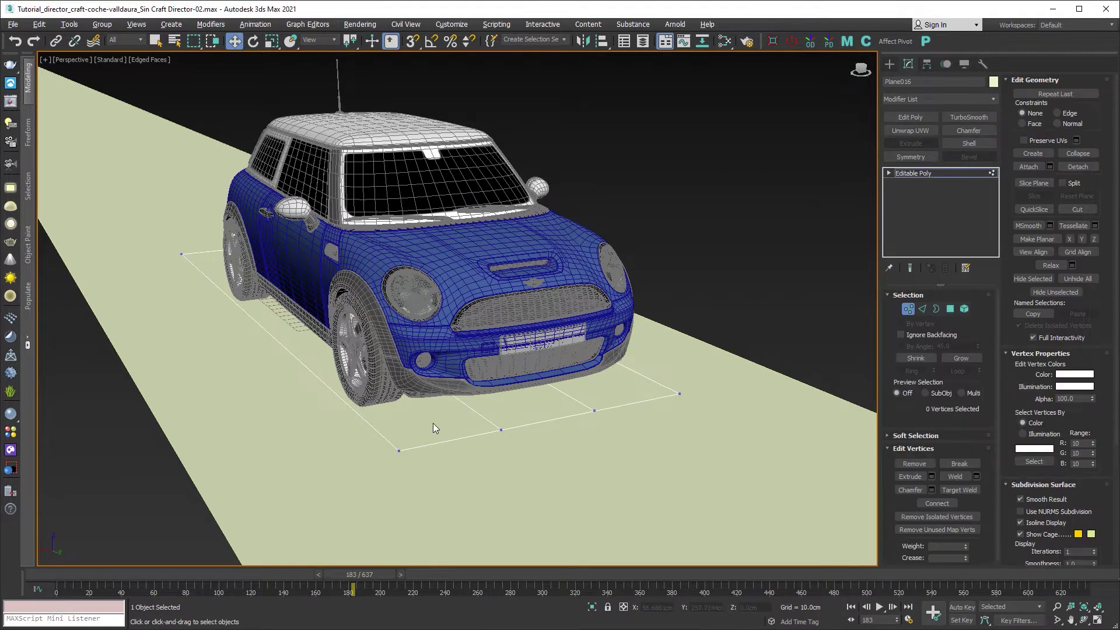
pyautogui.click(399, 451)
pyautogui.keyDown('ctrl'); pyautogui.moveTo(188, 243); pyautogui.dragTo(191, 242); pyautogui.keyUp('ctrl')
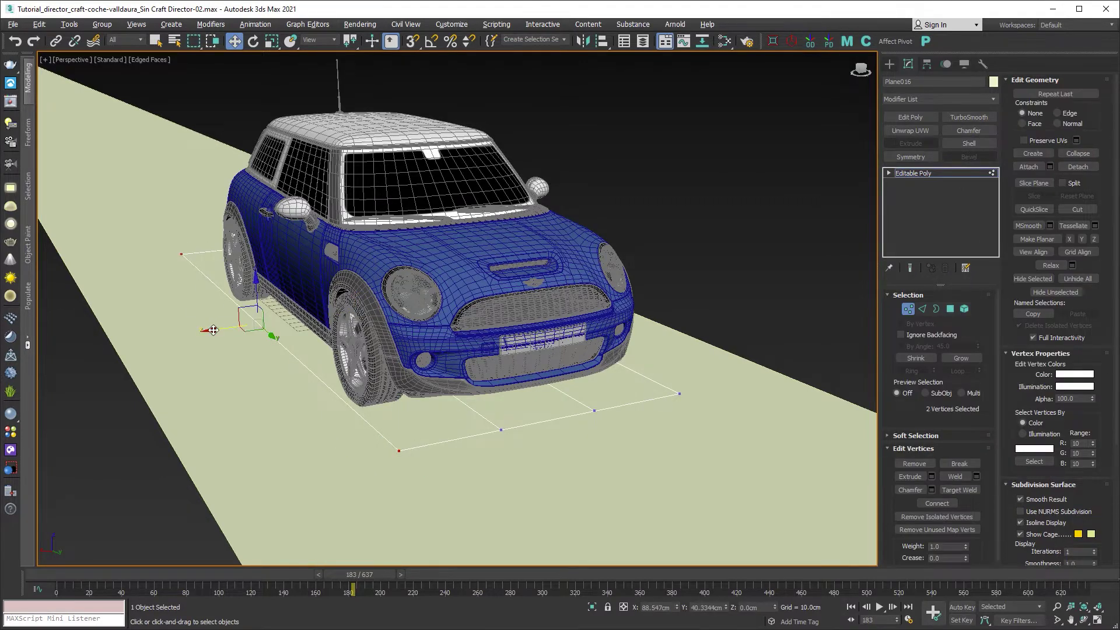
pyautogui.moveTo(212, 331); pyautogui.dragTo(220, 330)
pyautogui.moveTo(219, 331); pyautogui.dragTo(219, 331)
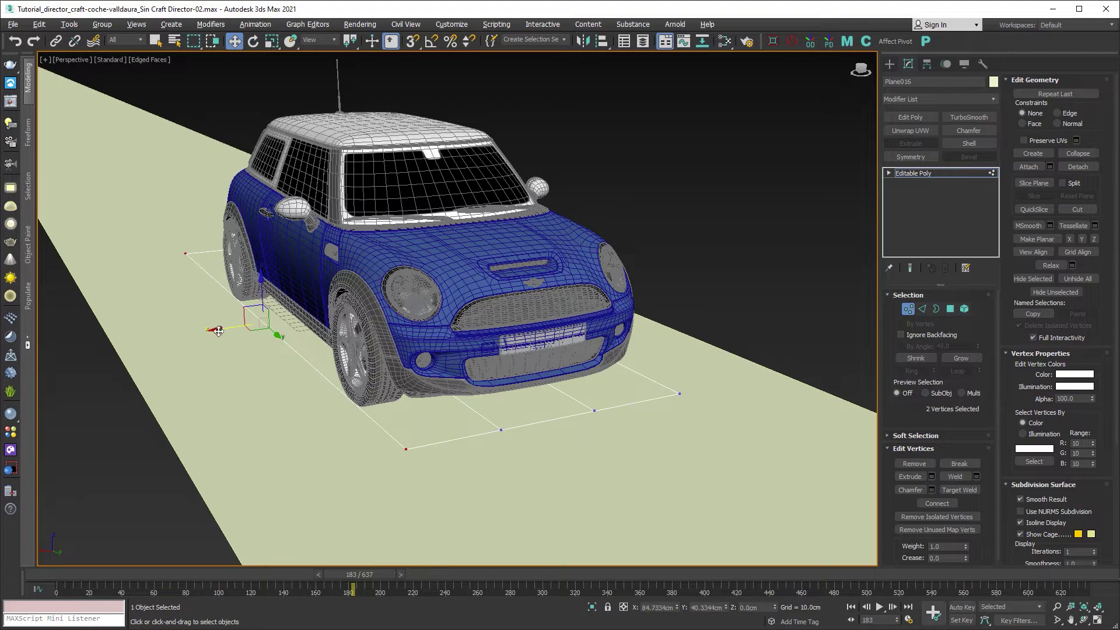
pyautogui.keyDown('alt'); pyautogui.moveTo(690, 418); pyautogui.dragTo(453, 538, button='middle'); pyautogui.keyUp('alt')
pyautogui.click(407, 529)
pyautogui.keyDown('ctrl'); pyautogui.click(614, 185); pyautogui.keyUp('ctrl')
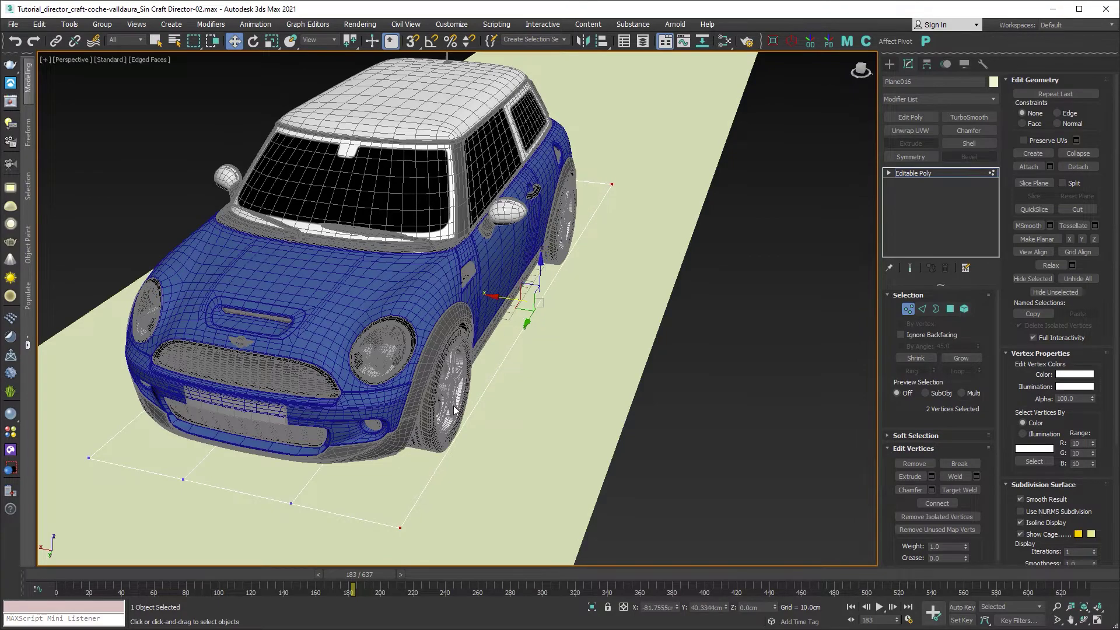
# Step: Move the plane's two inner vertex pairs outward along X to match the inner sides of the tires
pyautogui.keyDown('alt'); pyautogui.moveTo(456, 411); pyautogui.dragTo(540, 358, button='middle'); pyautogui.keyUp('alt')
pyautogui.moveTo(457, 258); pyautogui.dragTo(391, 307)
pyautogui.keyDown('alt'); pyautogui.moveTo(404, 267); pyautogui.dragTo(499, 326, button='middle'); pyautogui.keyUp('alt')
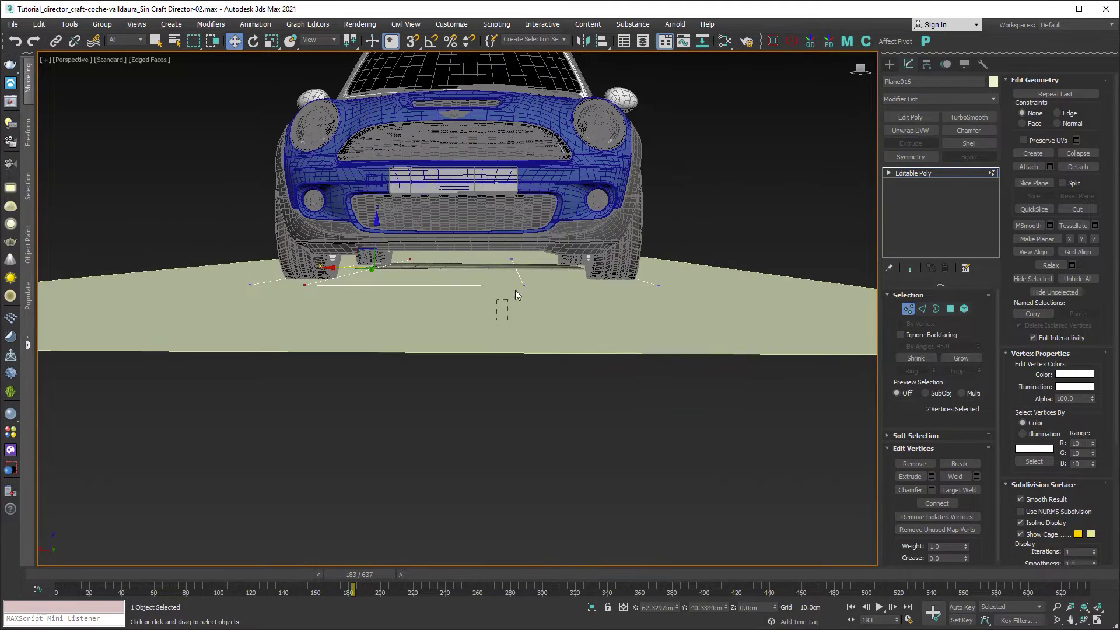
pyautogui.keyDown('alt'); pyautogui.moveTo(547, 297); pyautogui.dragTo(510, 281, button='middle'); pyautogui.keyUp('alt')
pyautogui.moveTo(485, 270); pyautogui.dragTo(534, 271)
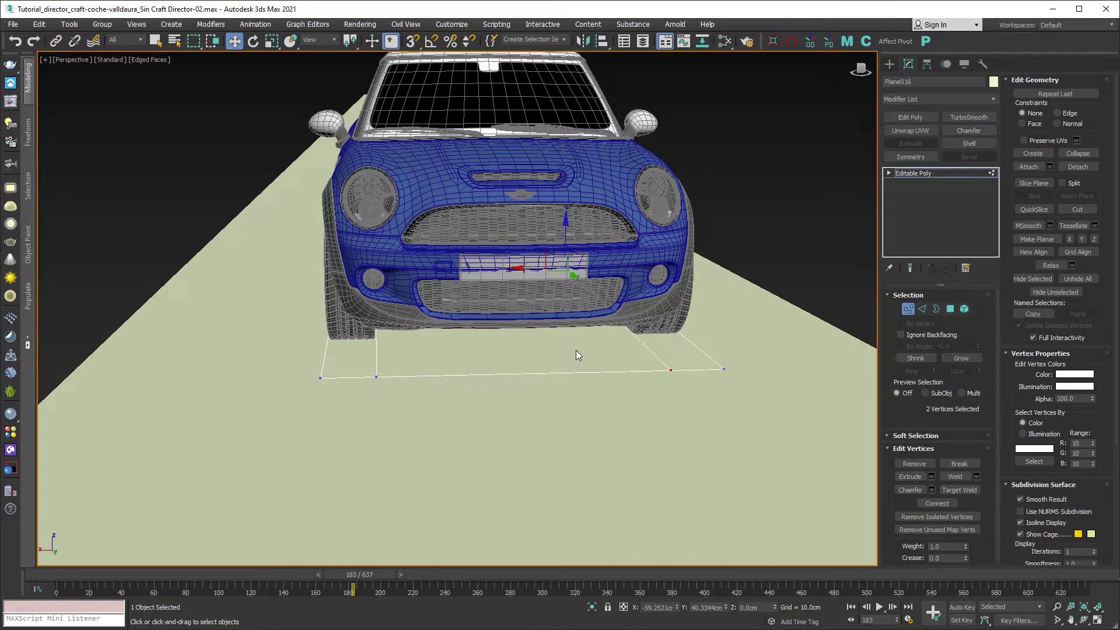
pyautogui.keyDown('alt'); pyautogui.moveTo(576, 350); pyautogui.dragTo(625, 378, button='middle'); pyautogui.keyUp('alt')
# Step: Go to frame 167 and move the plane's four front vertices back to where the front tires touch the road
pyautogui.hotkey('alt', 'w')
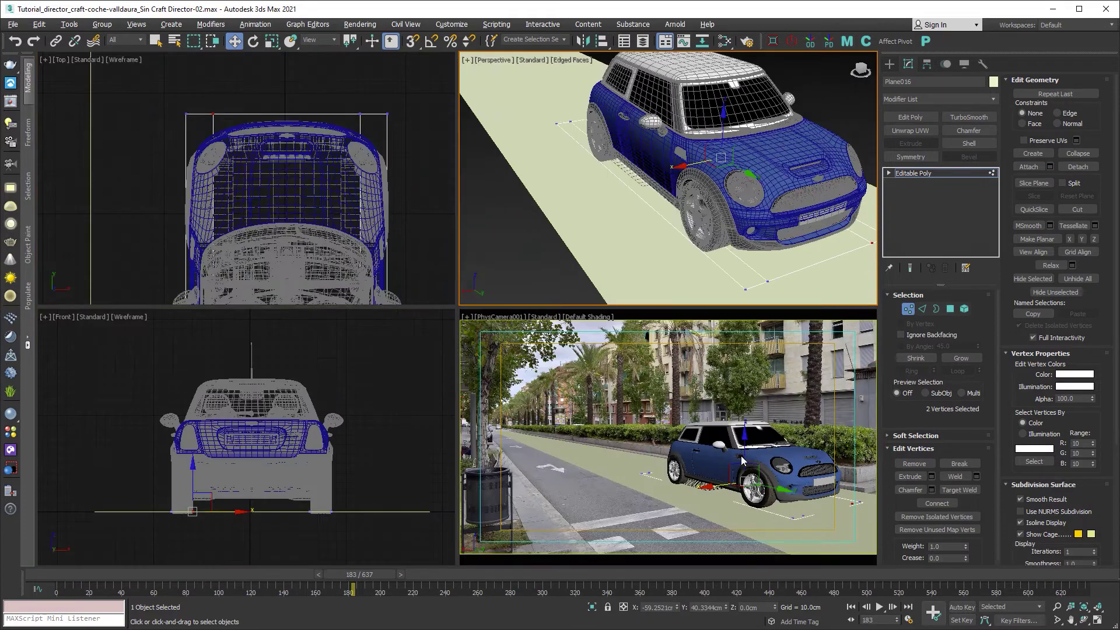
pyautogui.hotkey('alt', 'w')
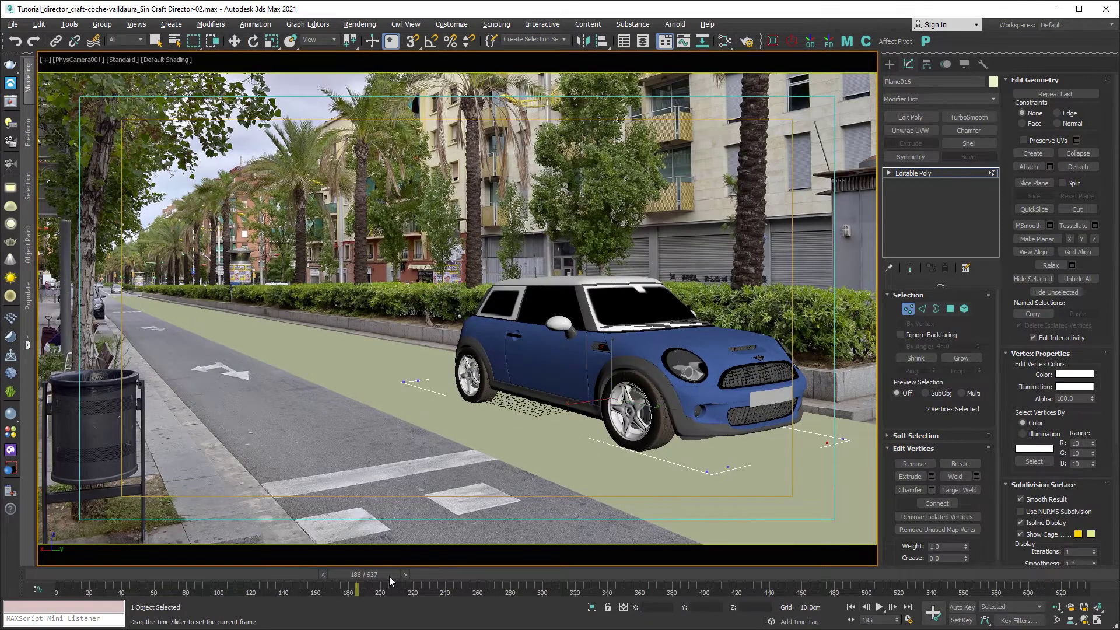
pyautogui.moveTo(390, 577); pyautogui.dragTo(357, 574)
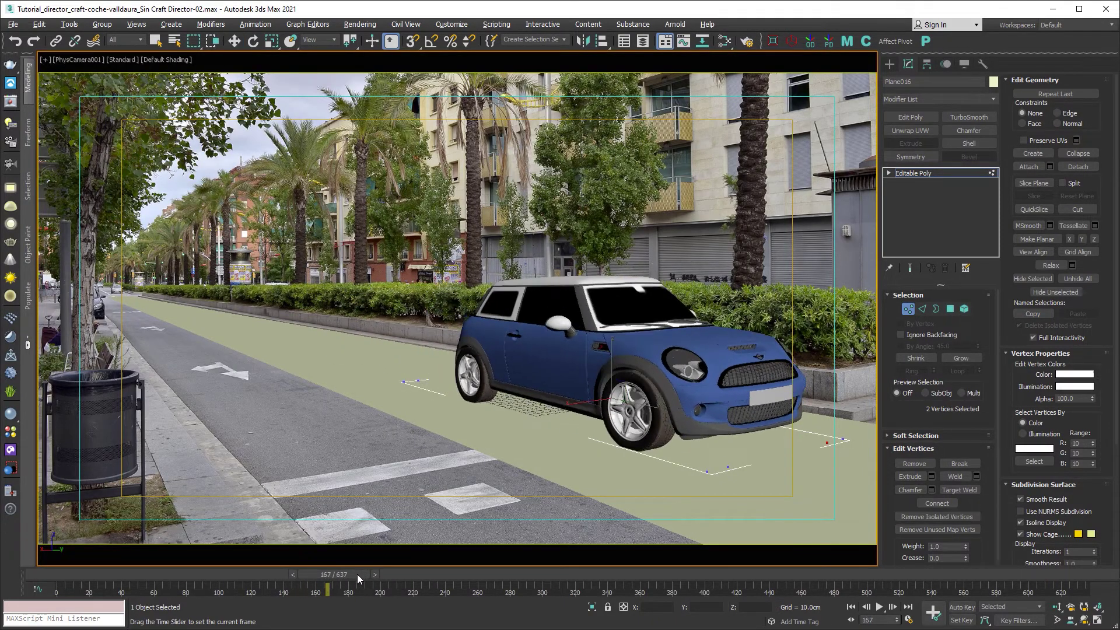
pyautogui.press('w')
pyautogui.moveTo(822, 444); pyautogui.dragTo(744, 444)
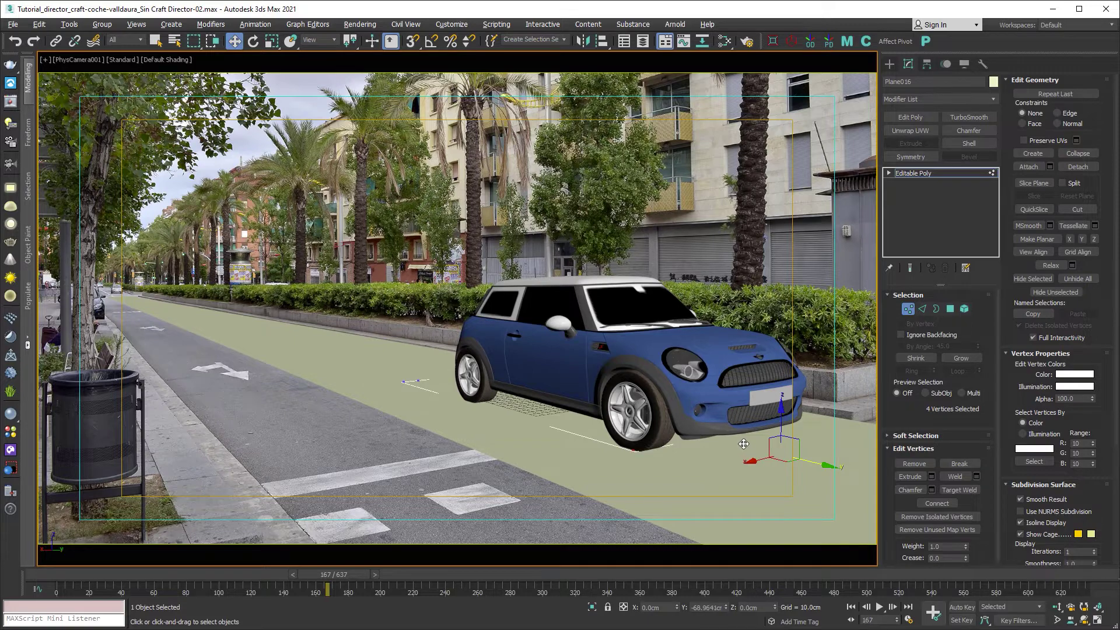
# Step: Select the plane's four rear vertices and set the timeline to frame 127, with the car far down the road
pyautogui.hotkey('alt', 'w')
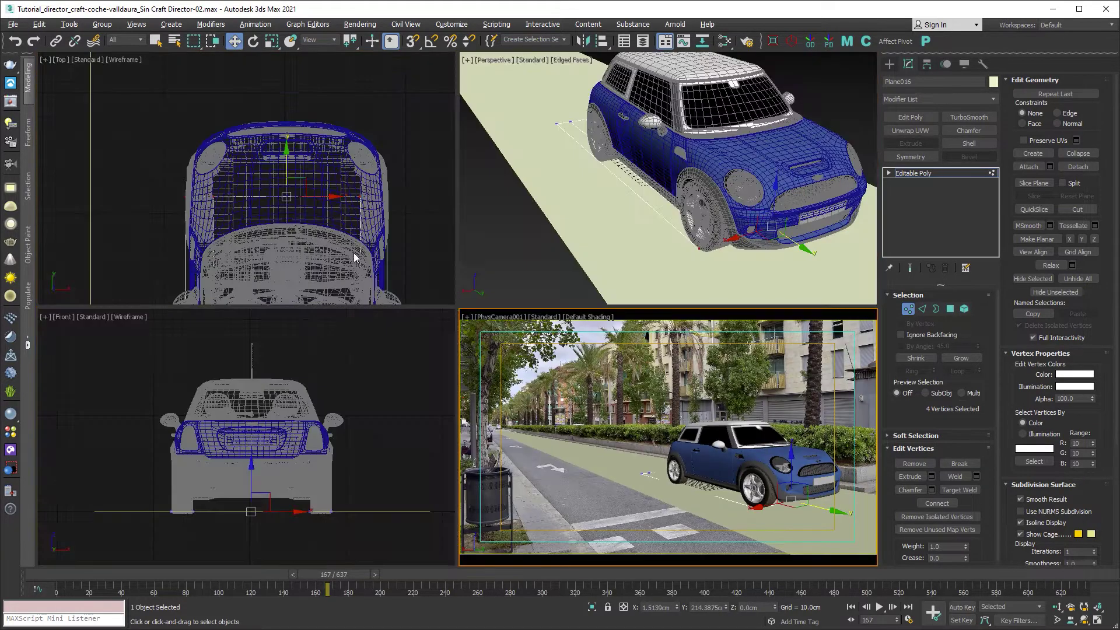
pyautogui.rightClick(324, 158)
pyautogui.scroll(-8, 317, 236)
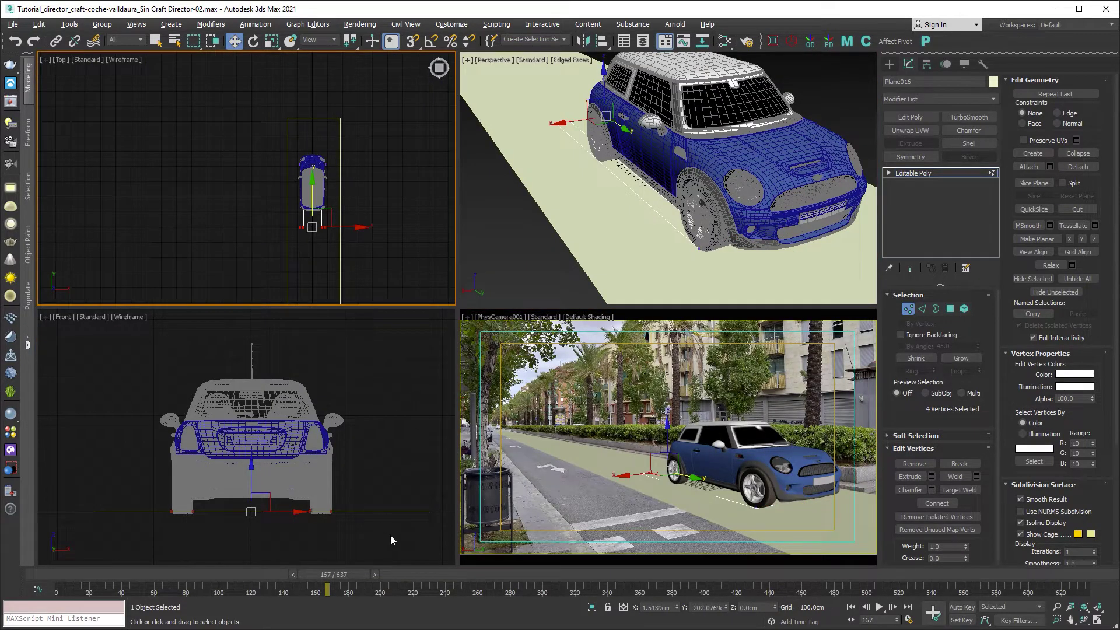
pyautogui.moveTo(346, 572); pyautogui.dragTo(278, 564)
pyautogui.press('w')
pyautogui.scroll(-10, 624, 177)
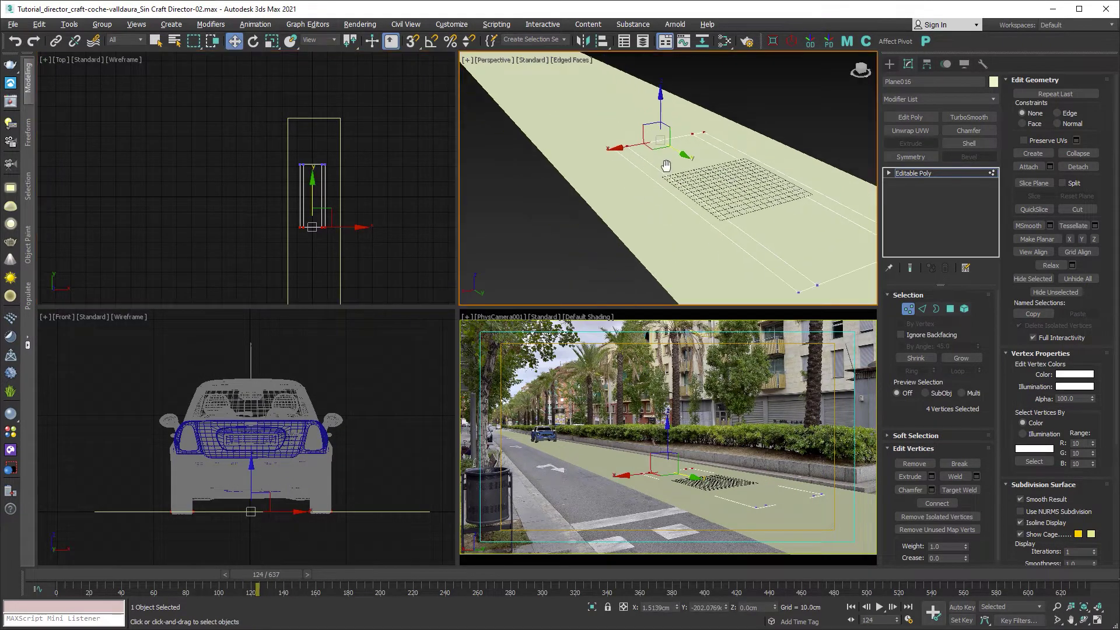
pyautogui.keyDown('alt'); pyautogui.moveTo(624, 176); pyautogui.dragTo(581, 186, button='middle'); pyautogui.keyUp('alt')
pyautogui.moveTo(286, 566)
pyautogui.mouseDown()
pyautogui.moveTo(268, 574)
pyautogui.moveTo(285, 573)
pyautogui.mouseUp()
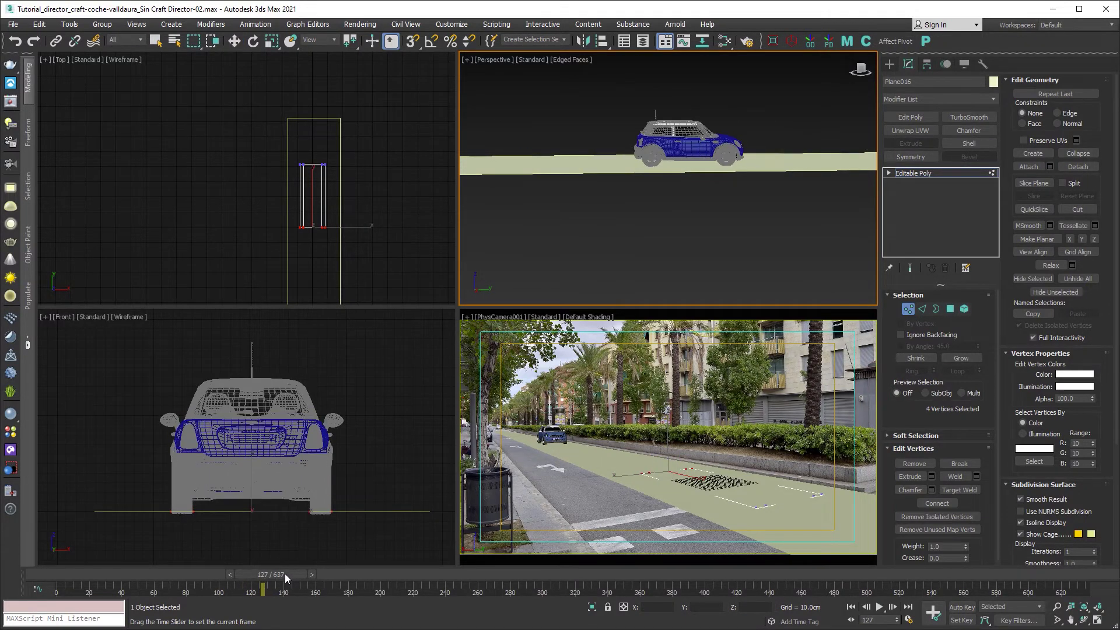
# Step: Extend the plane's rear vertices back along Y to about -2107 cm, under the distant car's rear wheels
pyautogui.scroll(-5, 342, 160)
pyautogui.moveTo(341, 161); pyautogui.dragTo(348, 133, button='middle')
pyautogui.moveTo(325, 136); pyautogui.dragTo(324, 239)
pyautogui.scroll(5, 326, 227)
pyautogui.scroll(6, 691, 172)
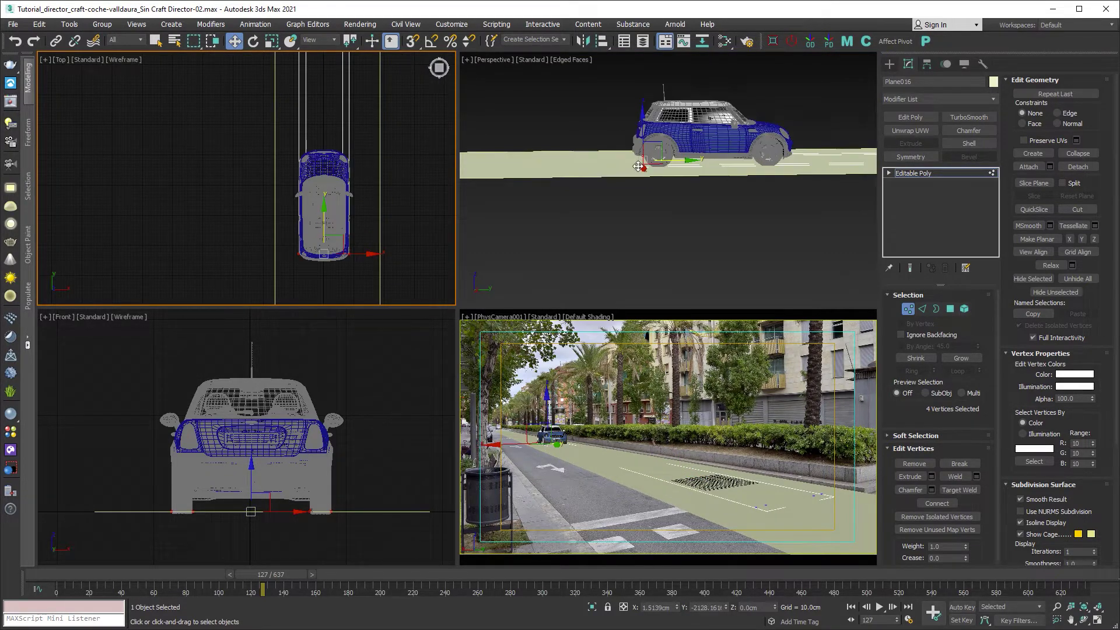
pyautogui.moveTo(589, 179); pyautogui.dragTo(617, 179)
pyautogui.scroll(-2, 605, 250)
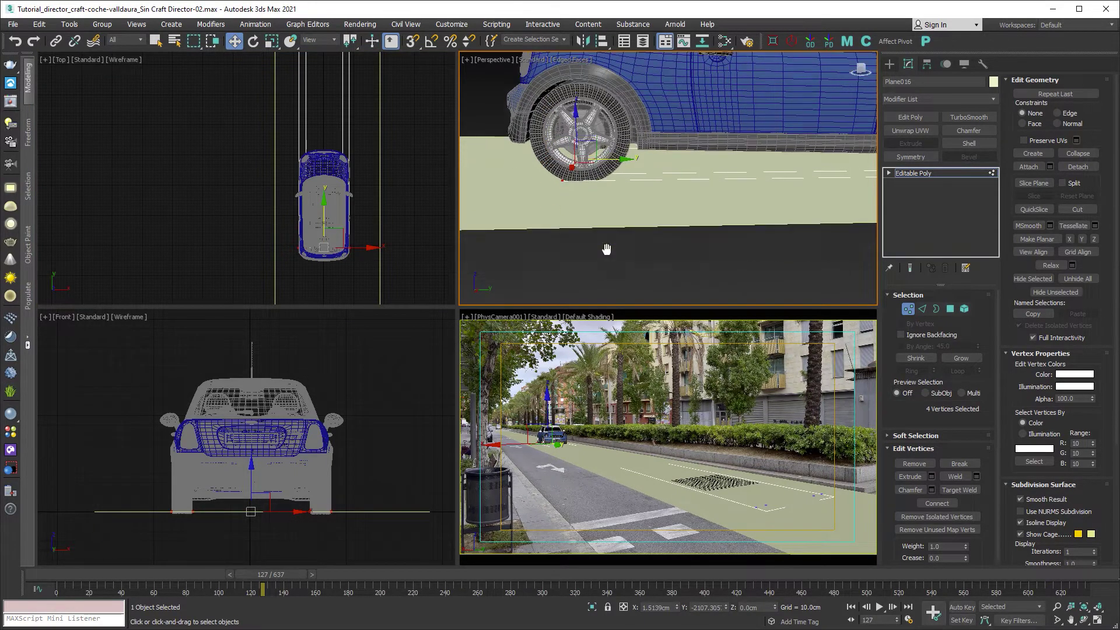
# Step: Examine the extended track strip against the car around frame 128 from several views
pyautogui.hotkey('alt', 'w')
pyautogui.scroll(-6, 522, 287)
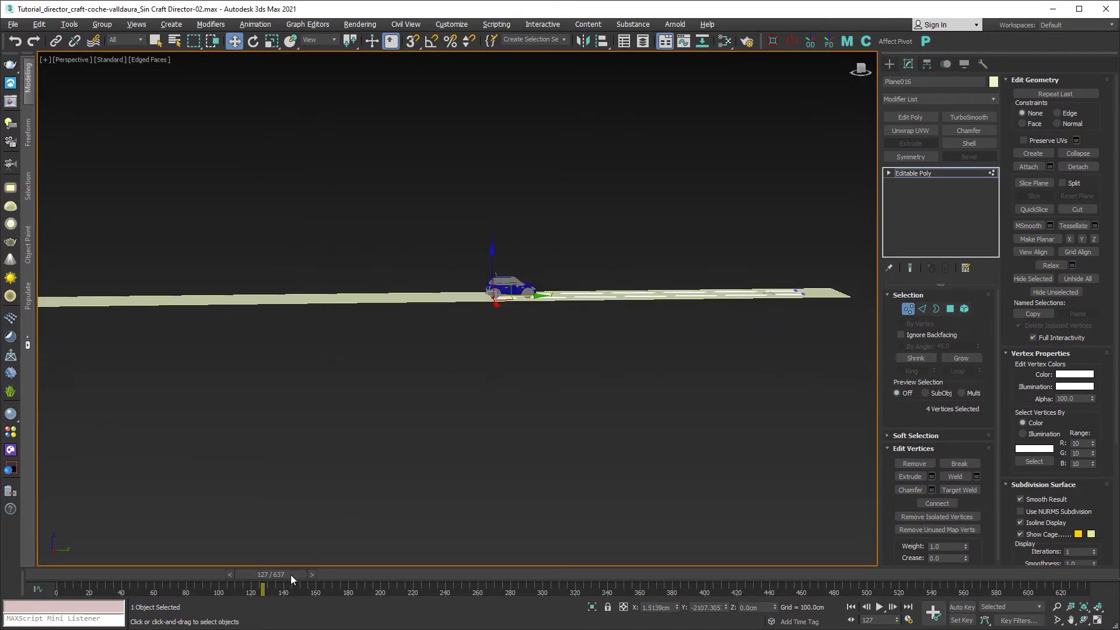
pyautogui.moveTo(290, 575)
pyautogui.mouseDown()
pyautogui.moveTo(271, 574)
pyautogui.moveTo(302, 576)
pyautogui.moveTo(271, 575)
pyautogui.moveTo(281, 568)
pyautogui.mouseUp()
pyautogui.press('w')
pyautogui.scroll(5, 432, 309)
pyautogui.scroll(-8, 360, 333)
pyautogui.keyDown('alt'); pyautogui.moveTo(373, 332); pyautogui.dragTo(481, 350, button='middle'); pyautogui.keyUp('alt')
pyautogui.hotkey('alt', 'w')
pyautogui.scroll(-5, 398, 223)
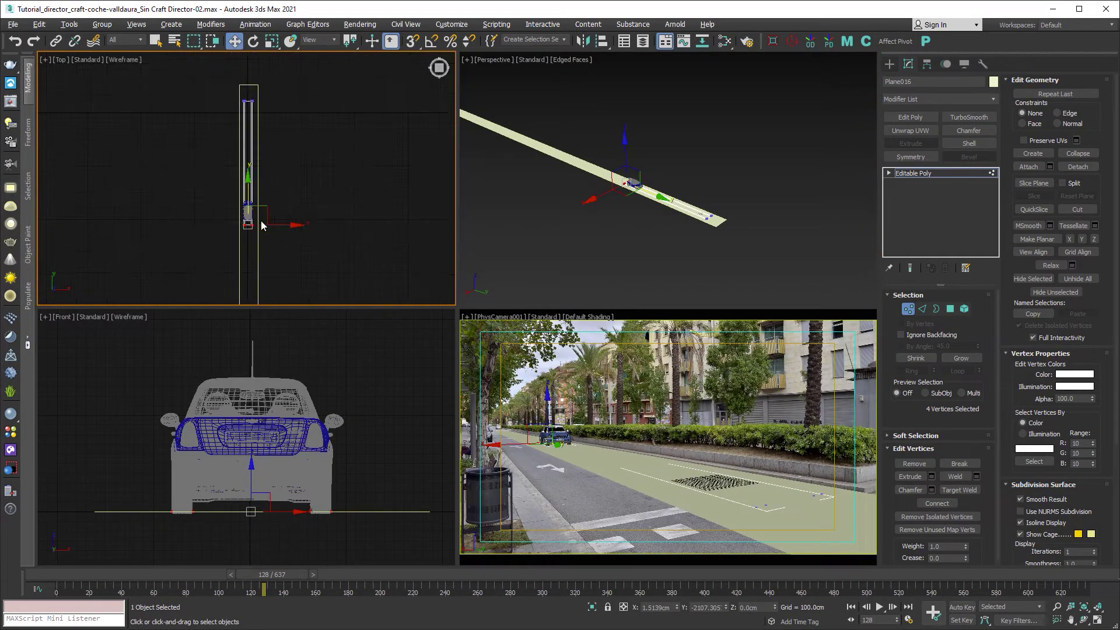
pyautogui.moveTo(266, 173); pyautogui.dragTo(247, 203, button='middle')
# Step: Leave vertex editing, go to frame 609, and copy the track strip forward along Y ahead of the original
pyautogui.click(908, 311)
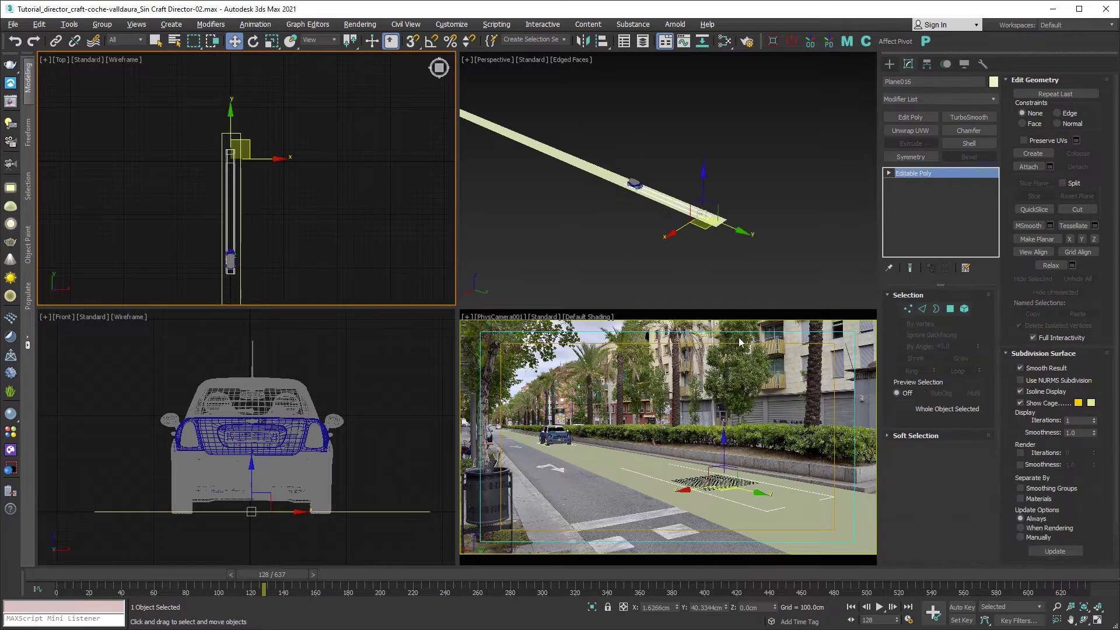
pyautogui.moveTo(309, 574); pyautogui.dragTo(1059, 599)
pyautogui.press('w')
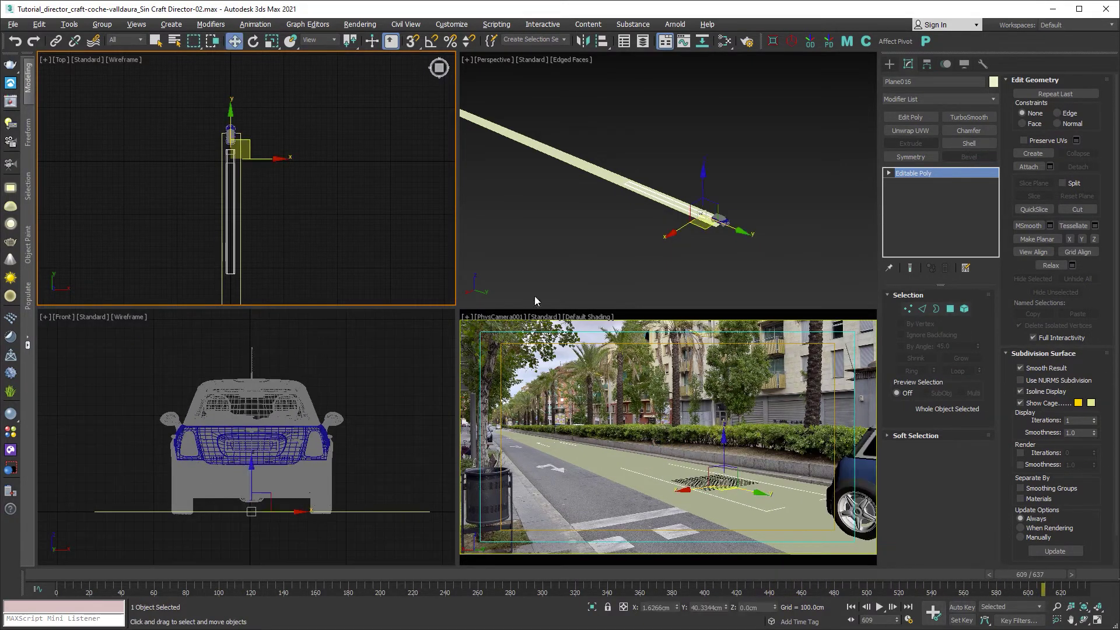
pyautogui.scroll(-3, 305, 180)
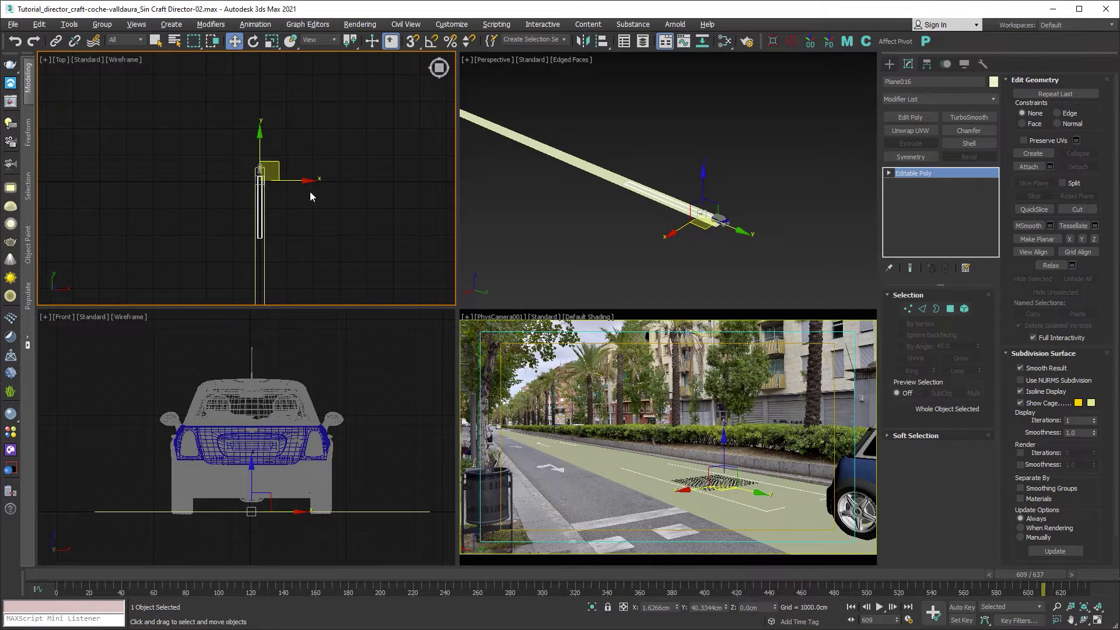
pyautogui.keyDown('shift'); pyautogui.moveTo(263, 152); pyautogui.dragTo(263, 82); pyautogui.keyUp('shift')
pyautogui.click(561, 373)
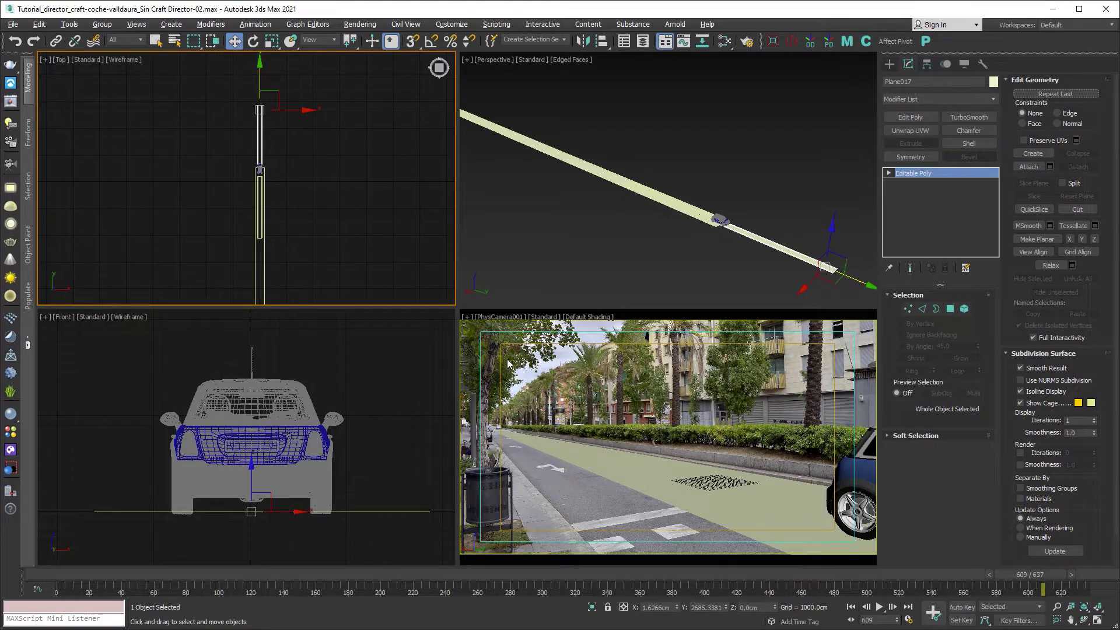
# Step: Hide the long road plane and turn on edged faces in the camera viewport
pyautogui.click(272, 265)
pyautogui.click(261, 263)
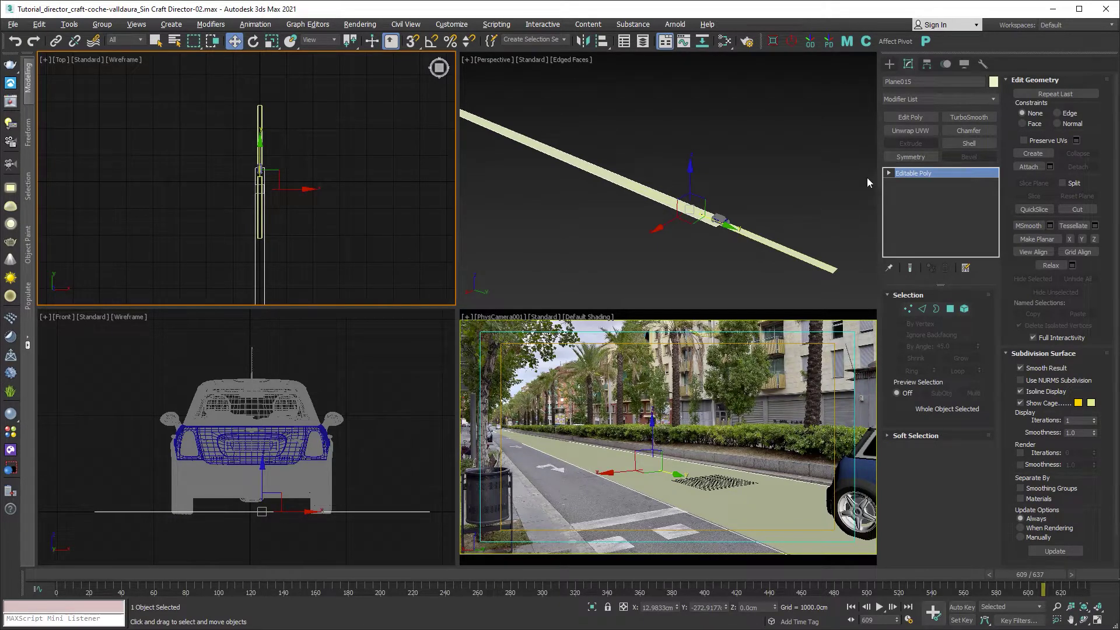
pyautogui.click(965, 64)
pyautogui.click(936, 351)
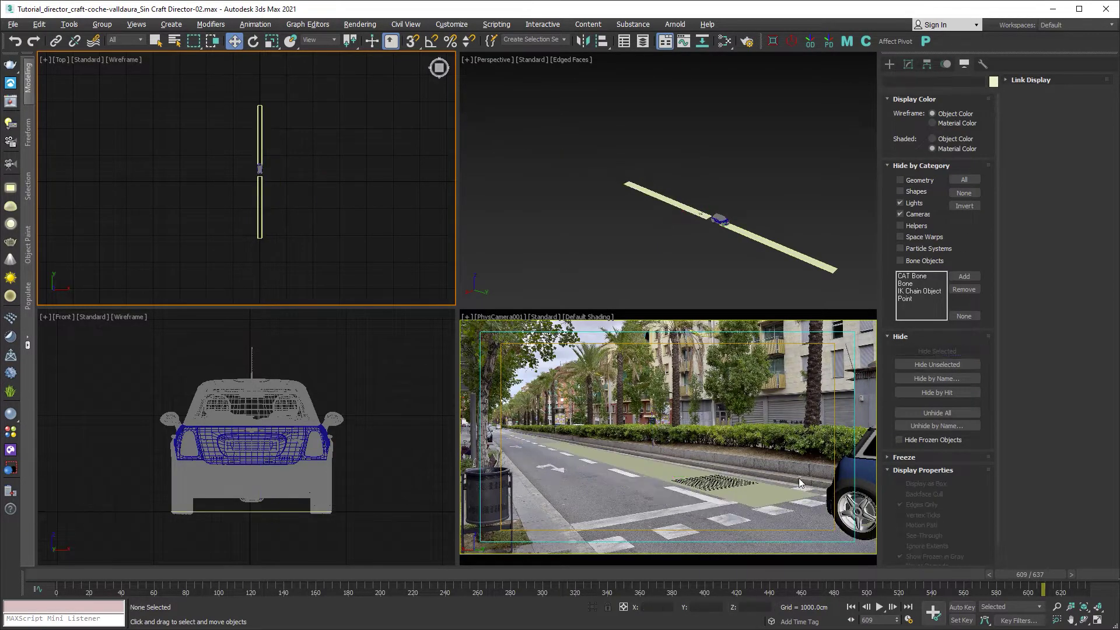
pyautogui.click(747, 464)
pyautogui.press('F4')
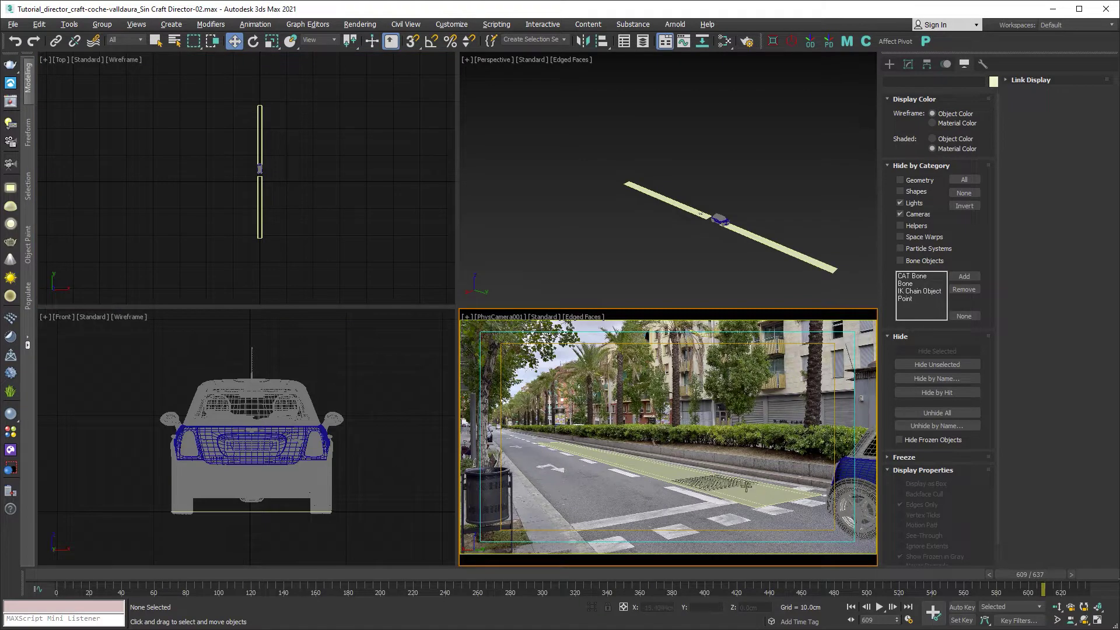
# Step: Move the copied strip back about 355 cm along Y to meet the front end of the original strip
pyautogui.click(264, 139)
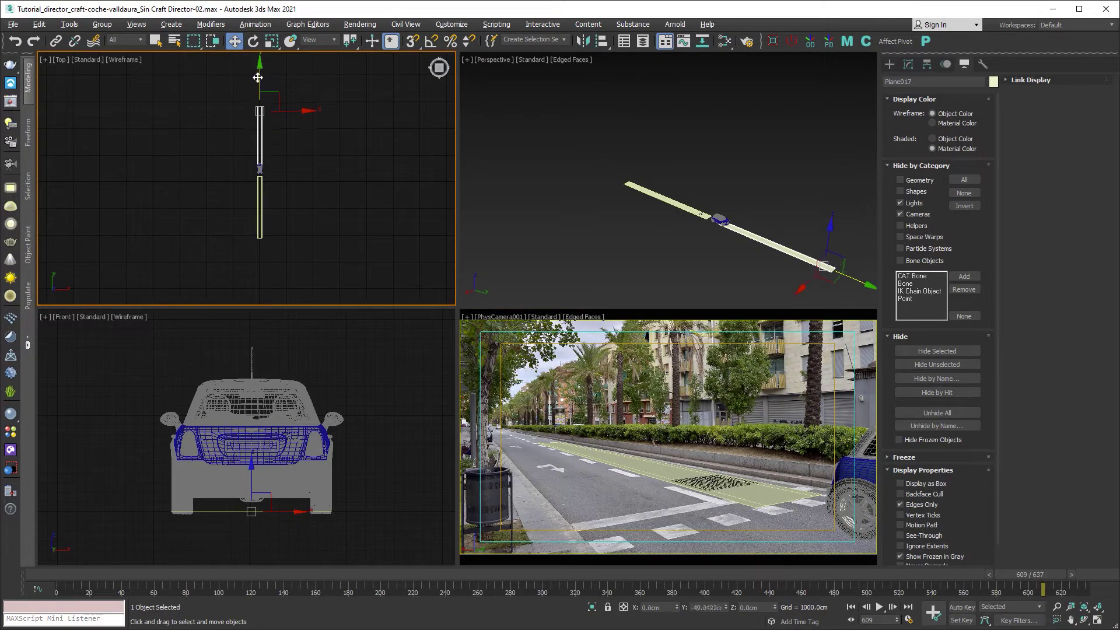
pyautogui.moveTo(255, 84); pyautogui.dragTo(255, 85)
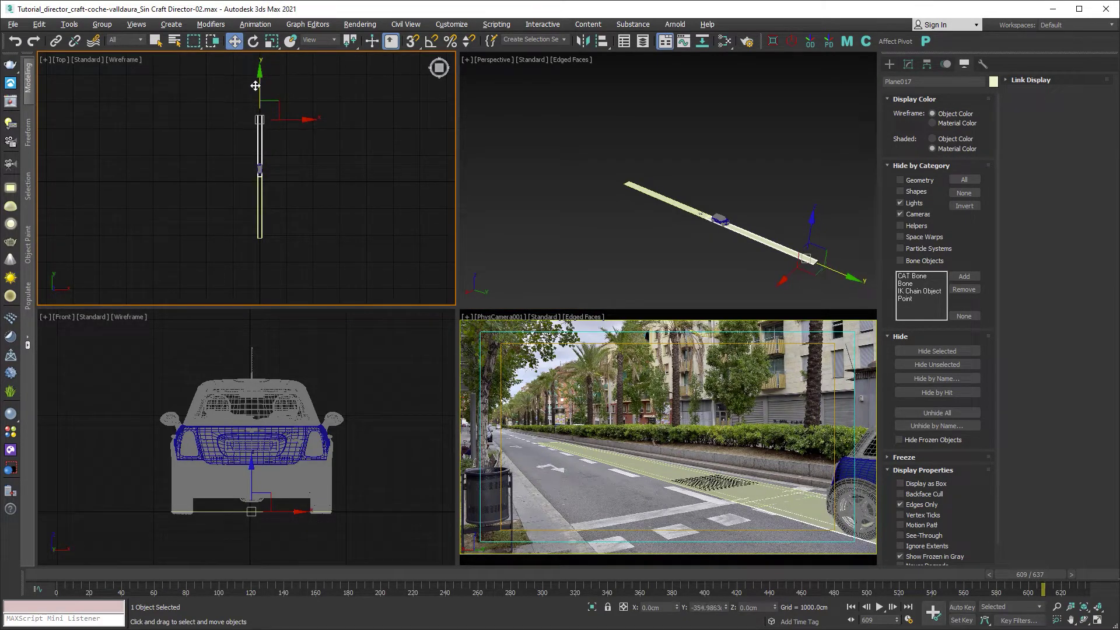
pyautogui.scroll(10, 706, 227)
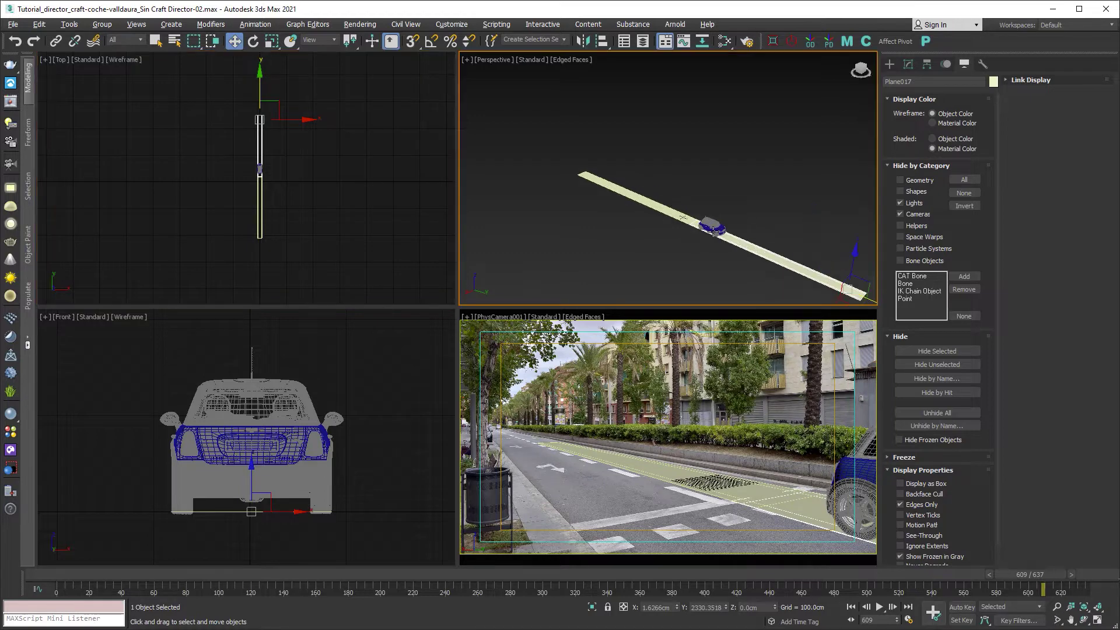
# Step: Examine the joint between the two track strips near the car's rear wheels and their full length
pyautogui.scroll(3, 687, 227)
pyautogui.scroll(-5, 680, 212)
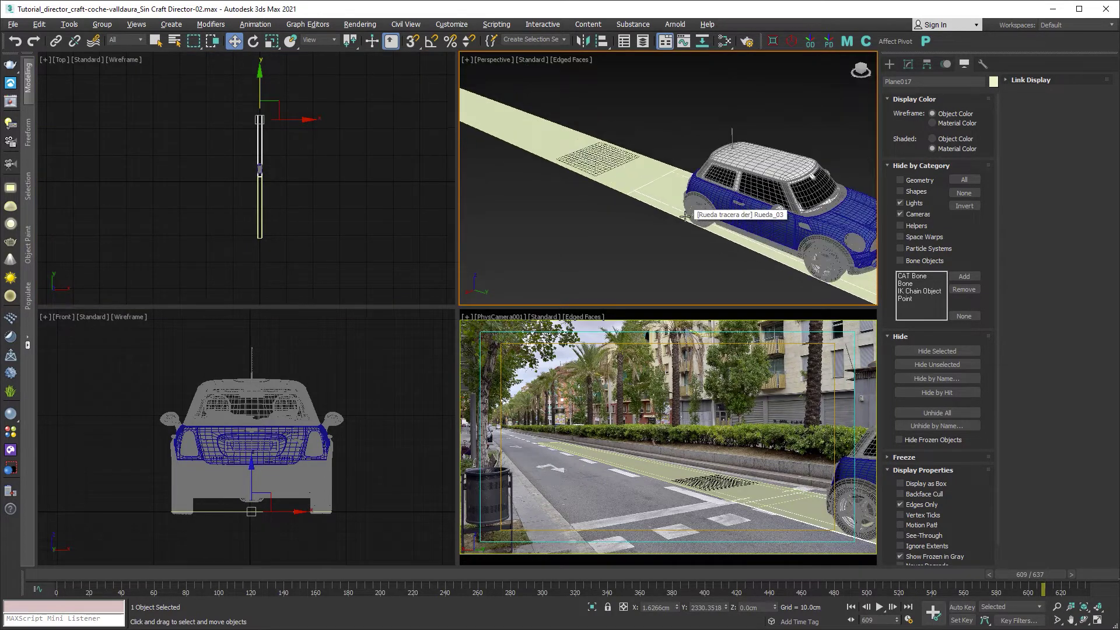
pyautogui.scroll(2, 609, 200)
pyautogui.keyDown('ctrl'); pyautogui.click(623, 179); pyautogui.keyUp('ctrl')
pyautogui.scroll(4, 646, 193)
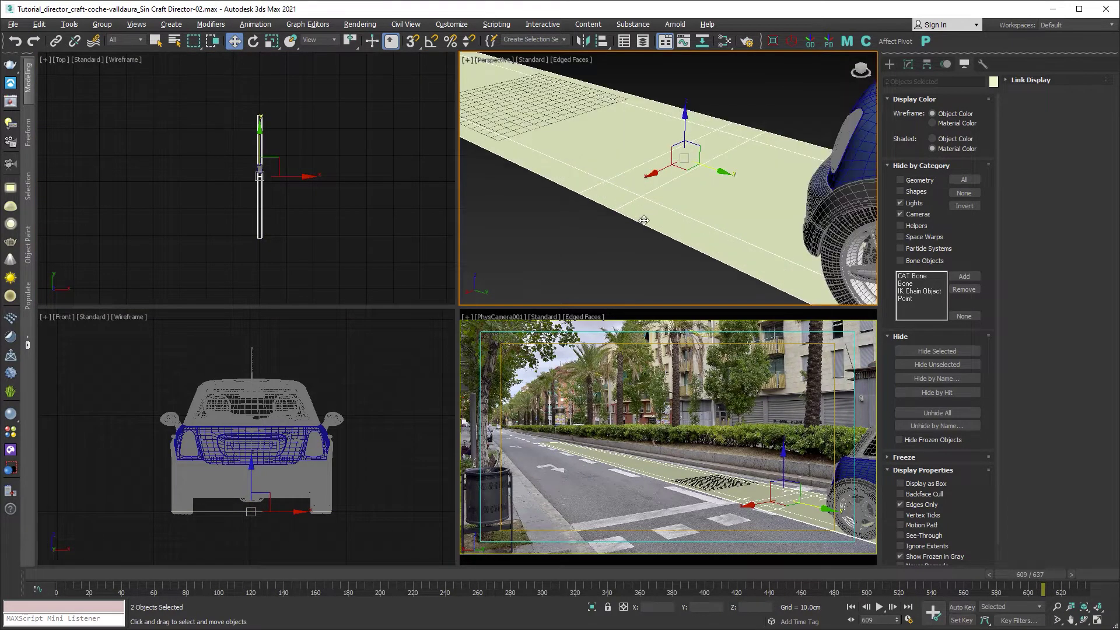
pyautogui.scroll(-7, 644, 220)
pyautogui.scroll(-3, 643, 221)
pyautogui.click(664, 247)
pyautogui.scroll(-2, 690, 185)
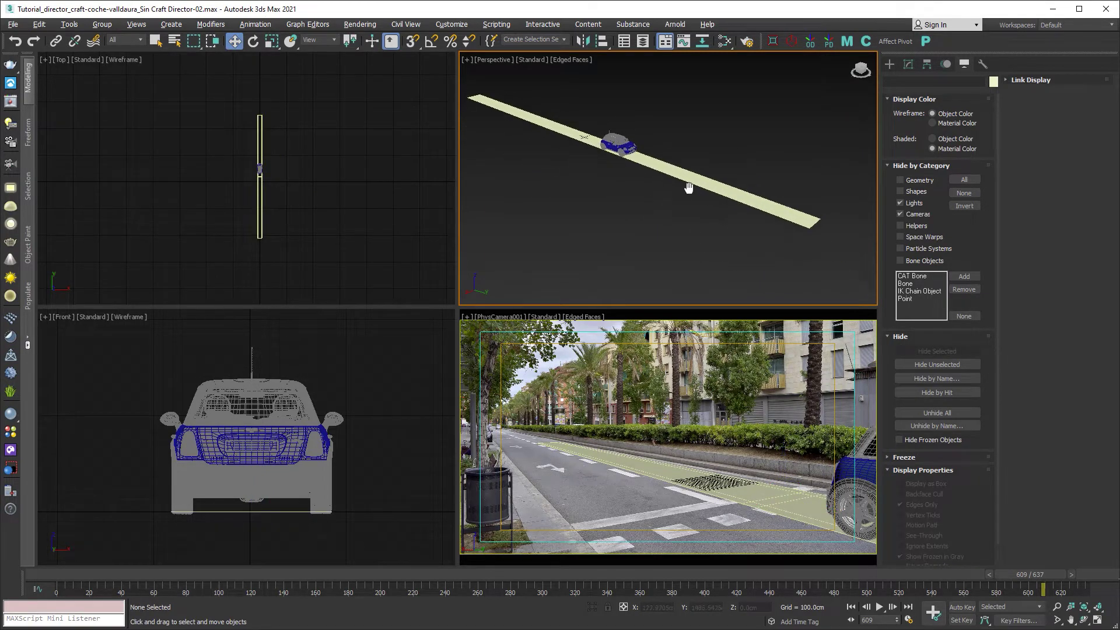
# Step: Apply an Unwrap UVW modifier to the original track strip and open an enlarged UV editor for it
pyautogui.click(668, 466)
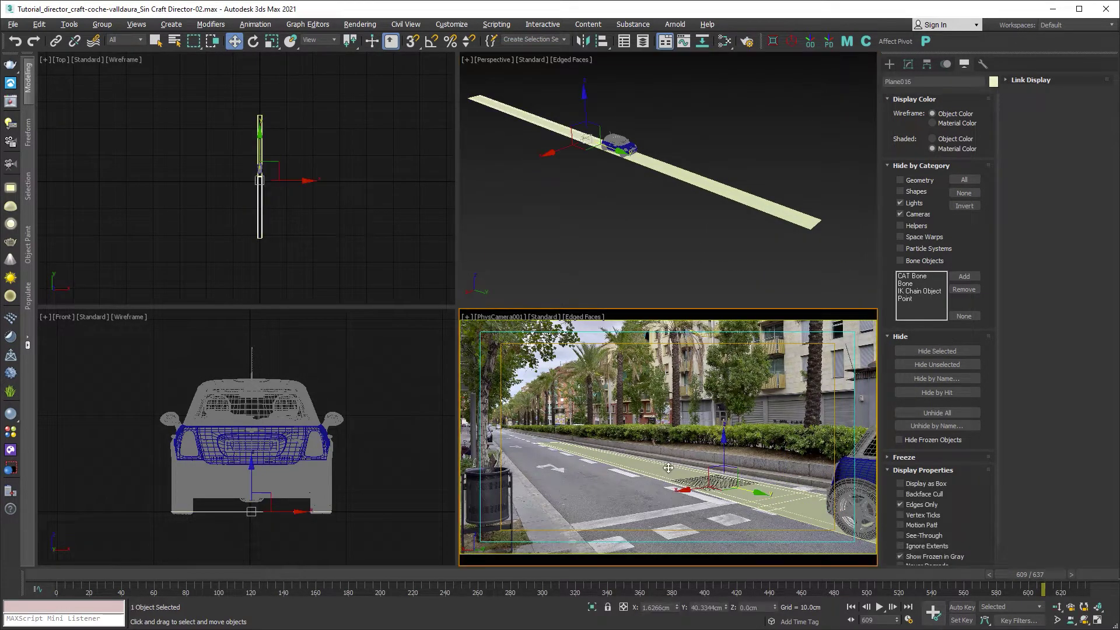
pyautogui.click(908, 64)
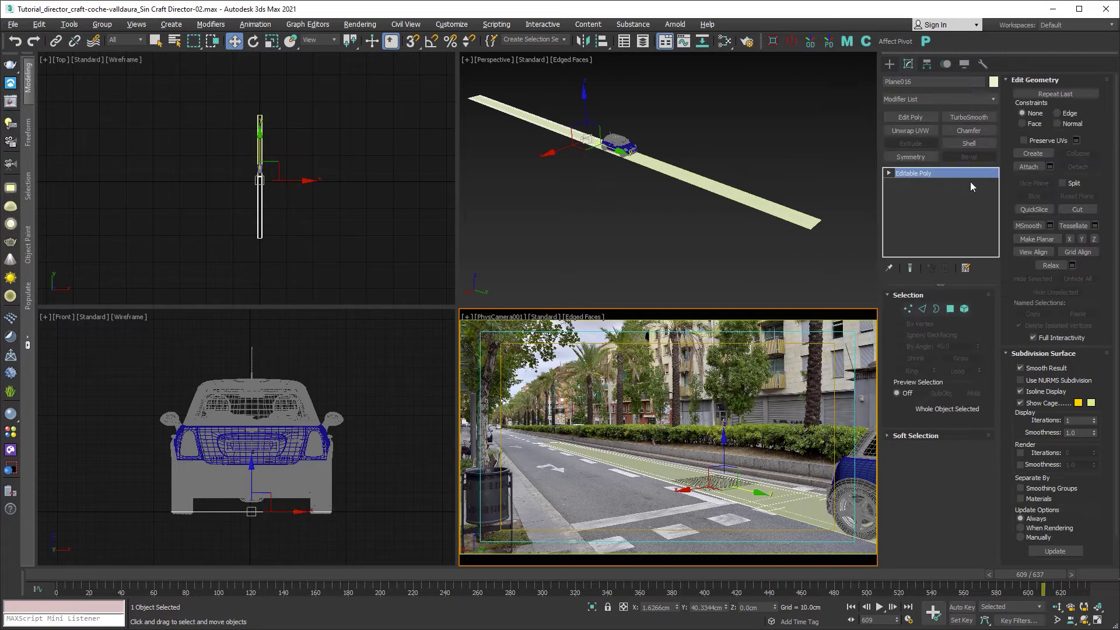
pyautogui.click(928, 131)
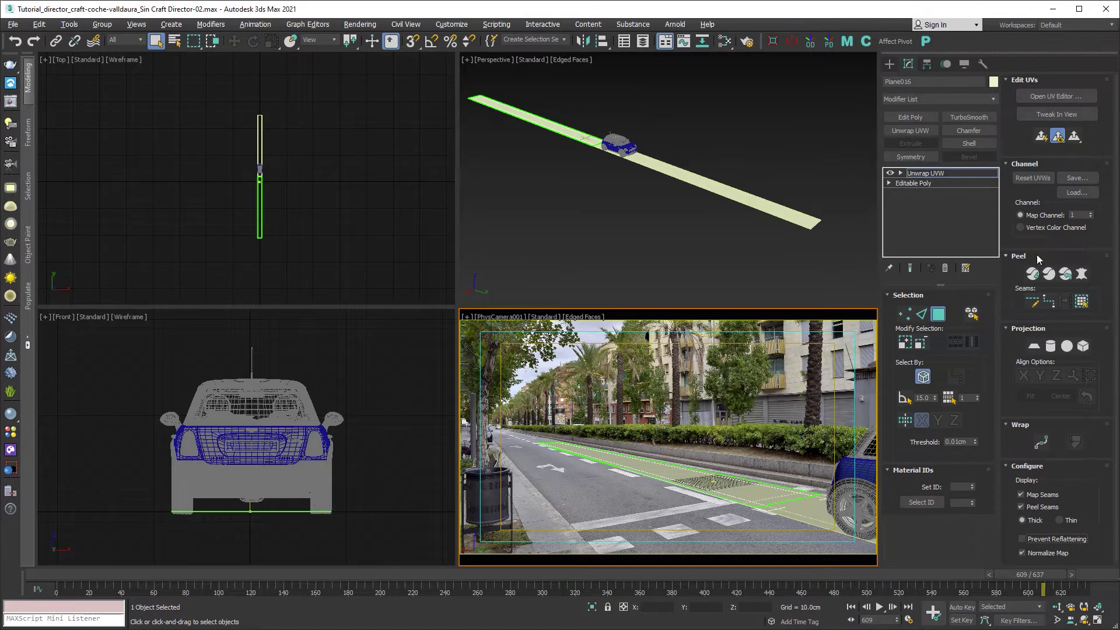
pyautogui.click(1074, 99)
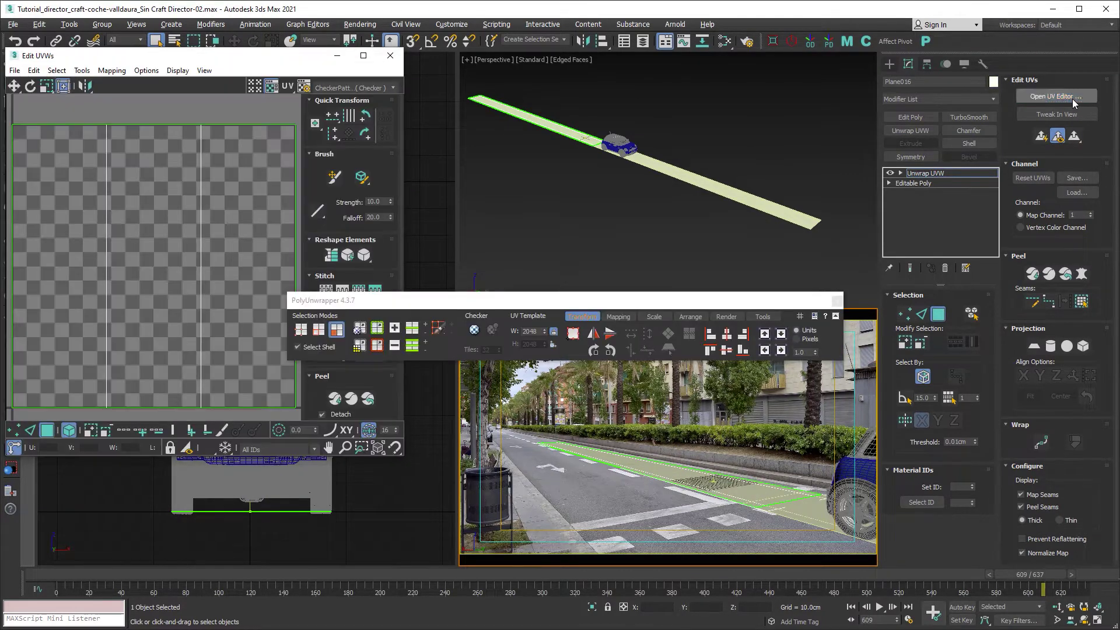
pyautogui.moveTo(579, 356); pyautogui.dragTo(0, 528)
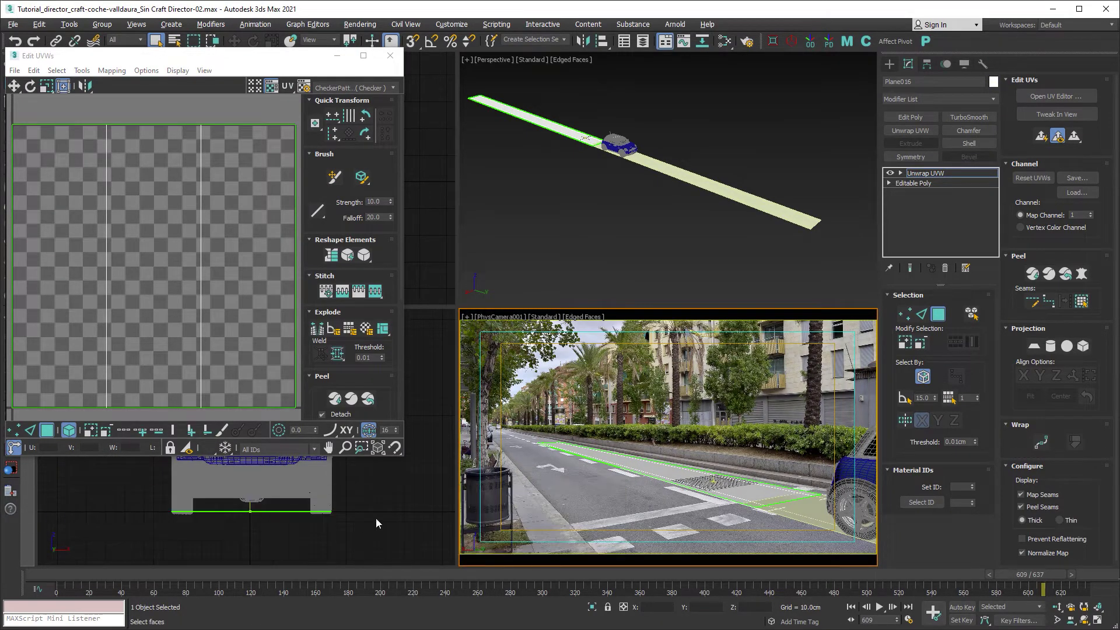
pyautogui.moveTo(404, 461); pyautogui.dragTo(553, 604)
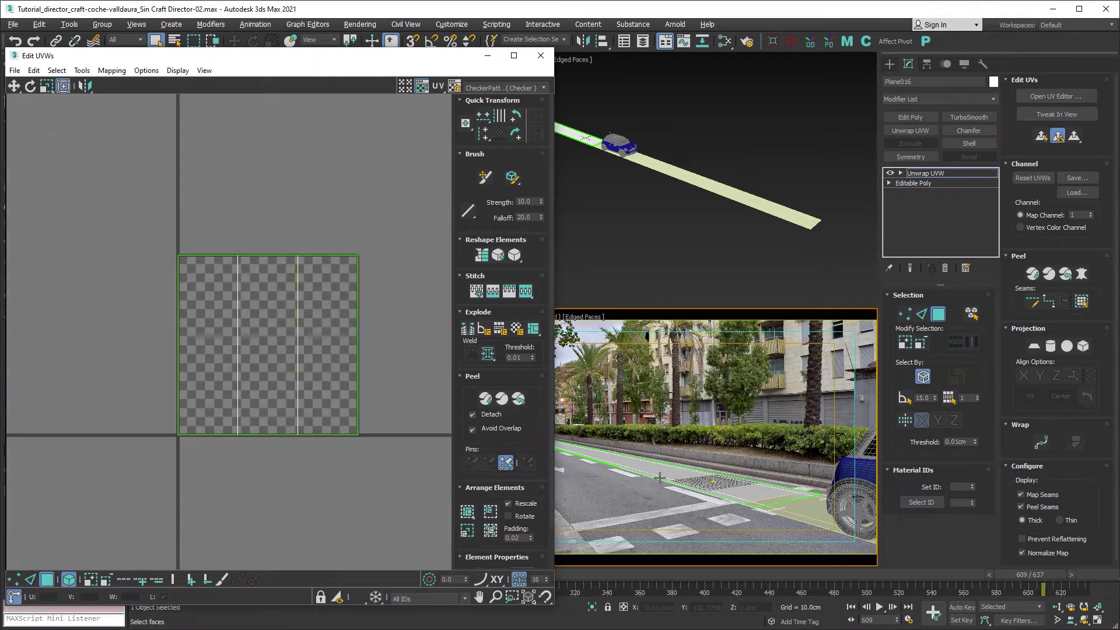
# Step: Quick Peel the strip's UVs into one long, narrow shell inside the UV tile
pyautogui.click(1034, 279)
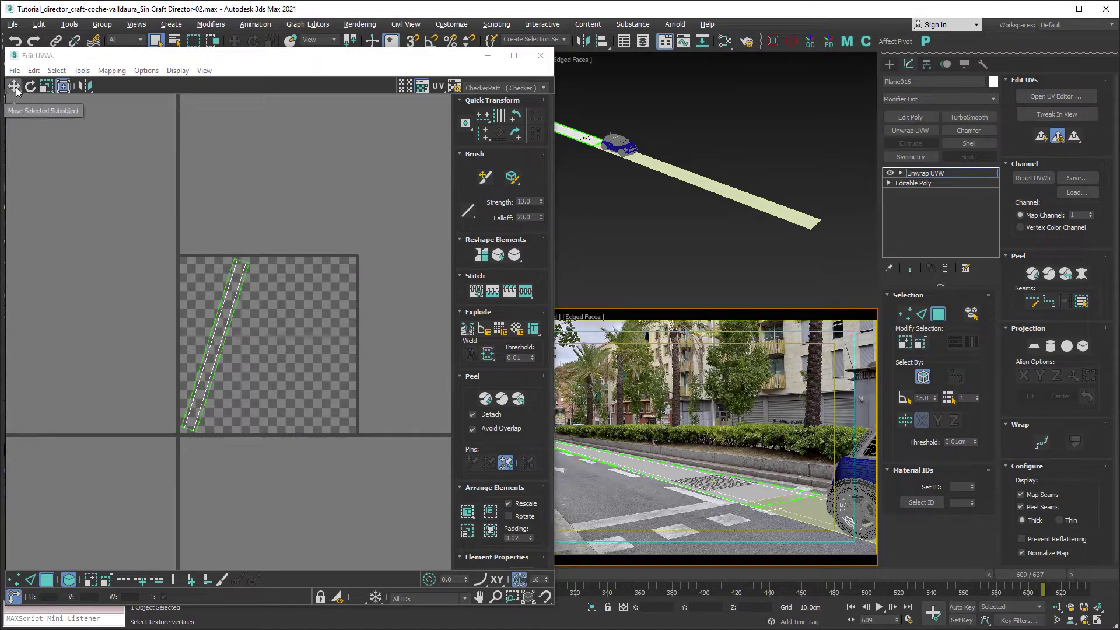
pyautogui.moveTo(159, 292); pyautogui.dragTo(266, 370)
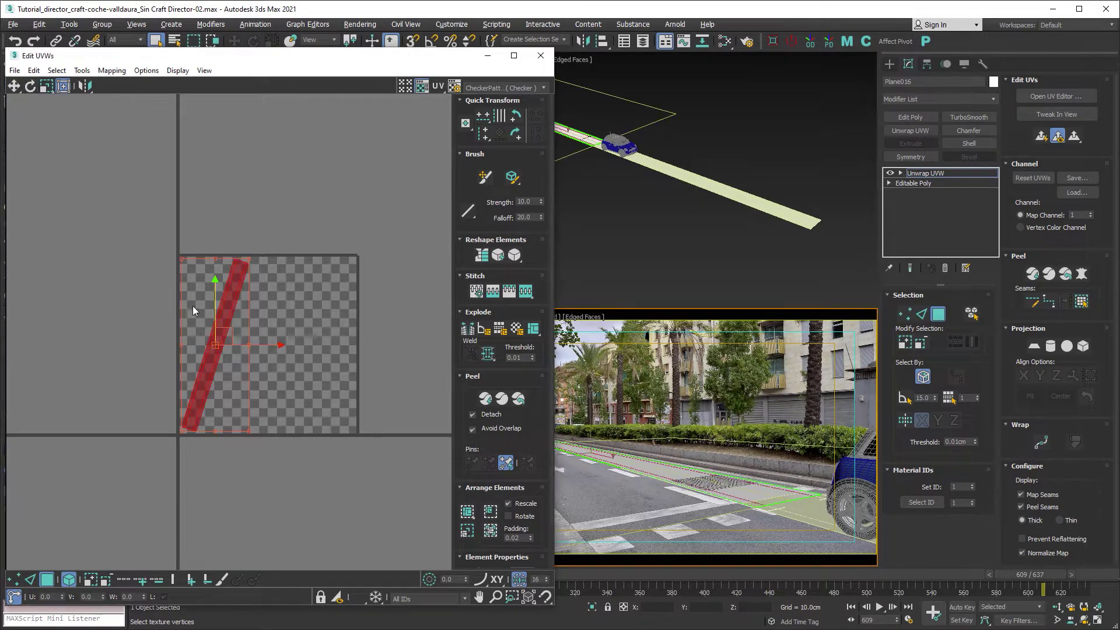
pyautogui.click(31, 87)
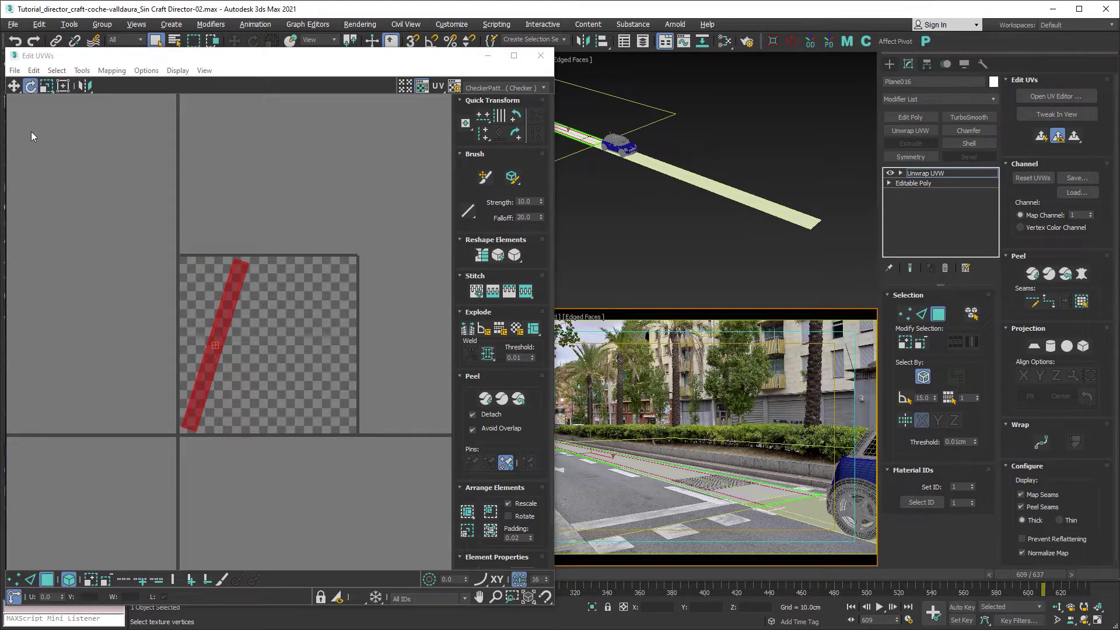
pyautogui.click(14, 87)
pyautogui.click(70, 170)
pyautogui.scroll(2, 242, 262)
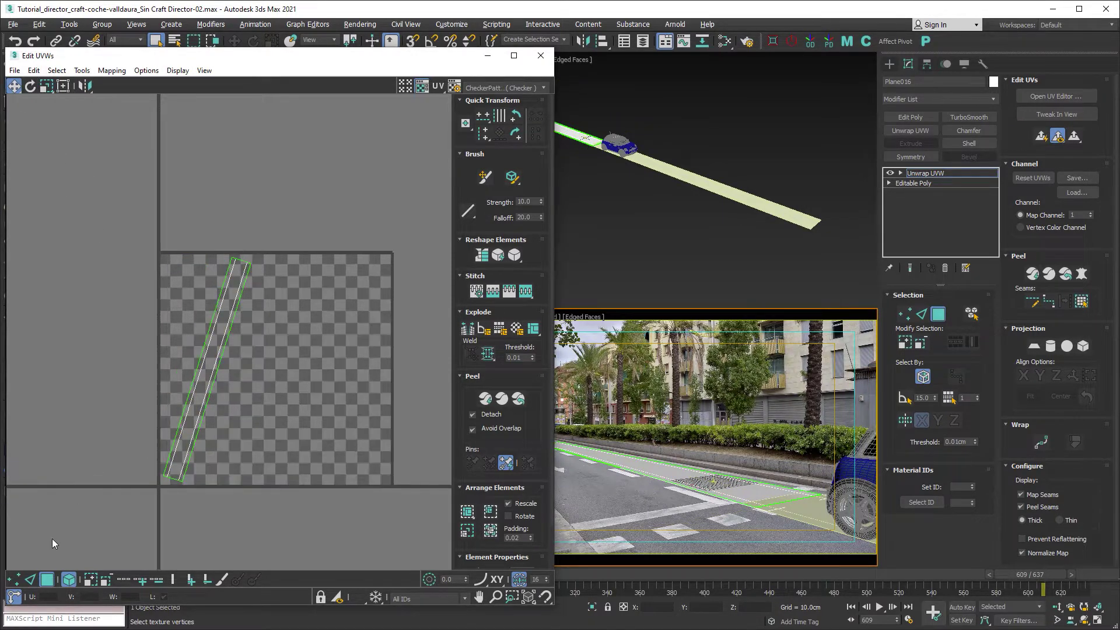
# Step: Straighten the tilted UV shell by aligning it vertically to one of its long inner edges
pyautogui.click(30, 579)
pyautogui.scroll(3, 218, 321)
pyautogui.click(207, 325)
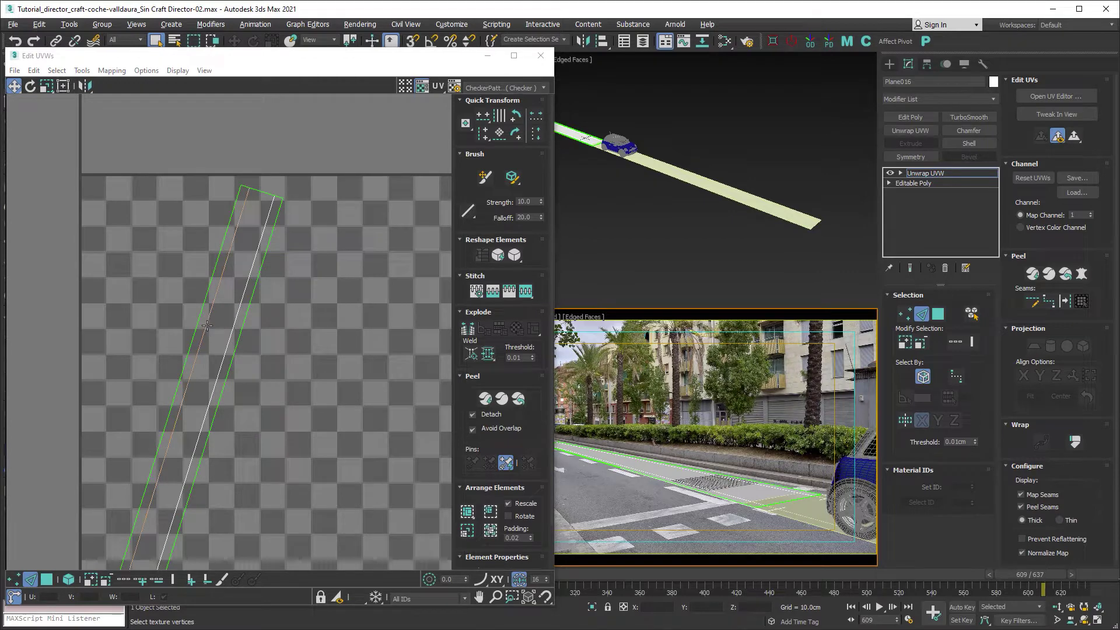
pyautogui.click(207, 325)
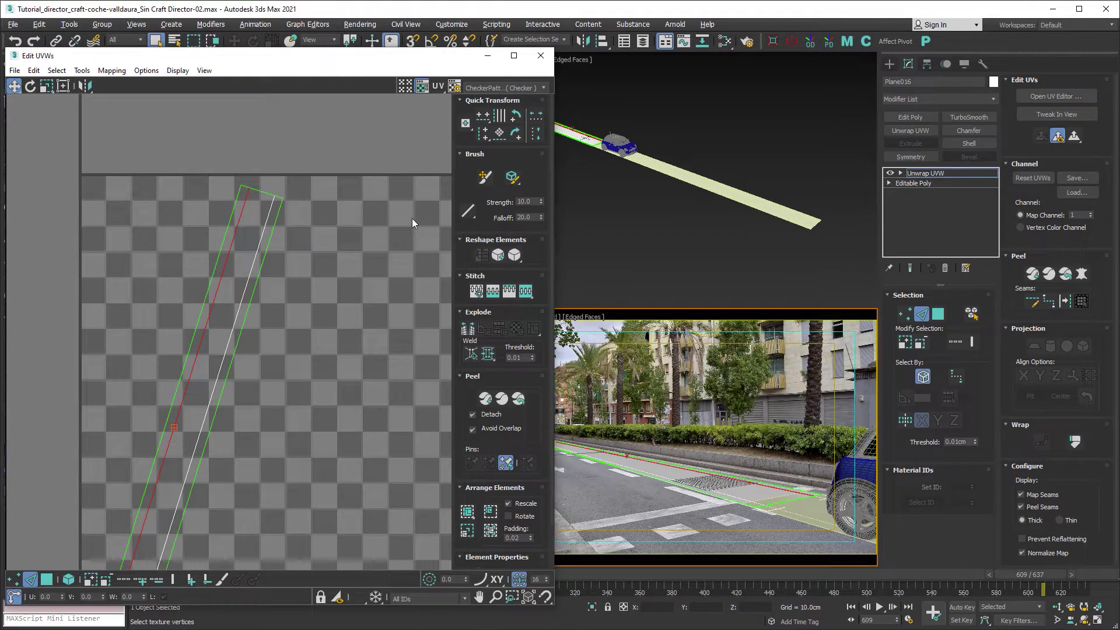
pyautogui.click(499, 135)
pyautogui.scroll(-3, 312, 244)
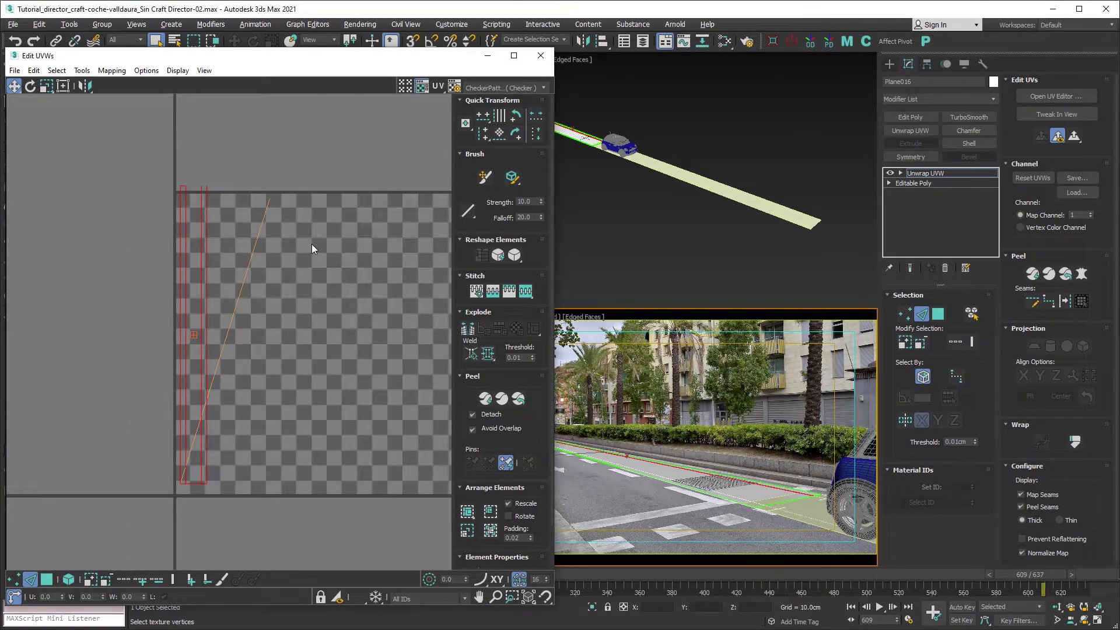
pyautogui.hotkey('ctrl', 'z')
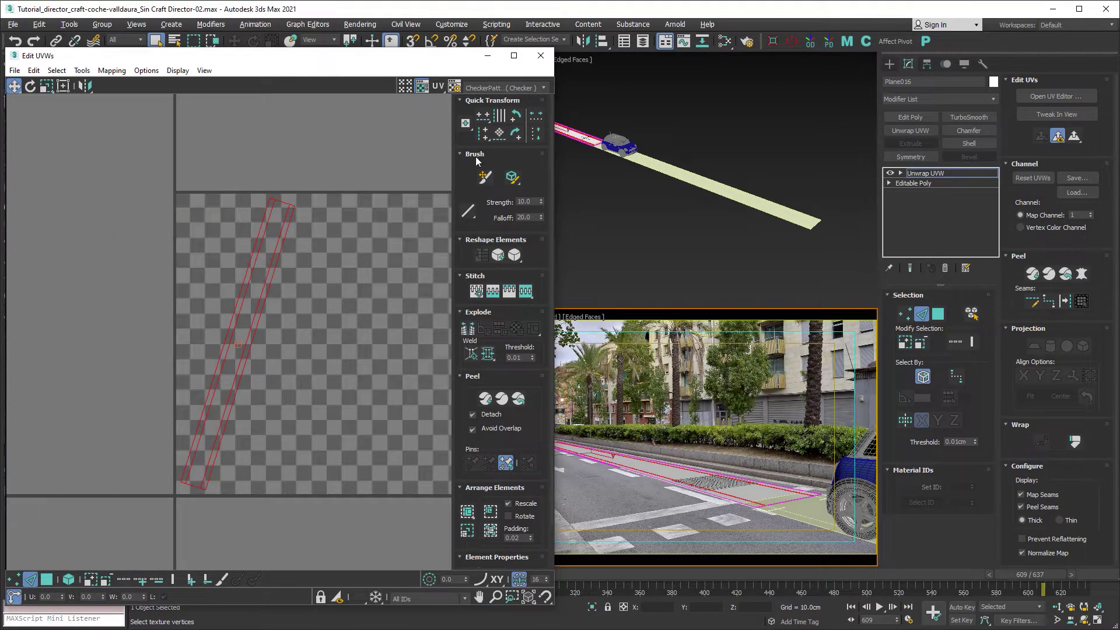
pyautogui.click(499, 135)
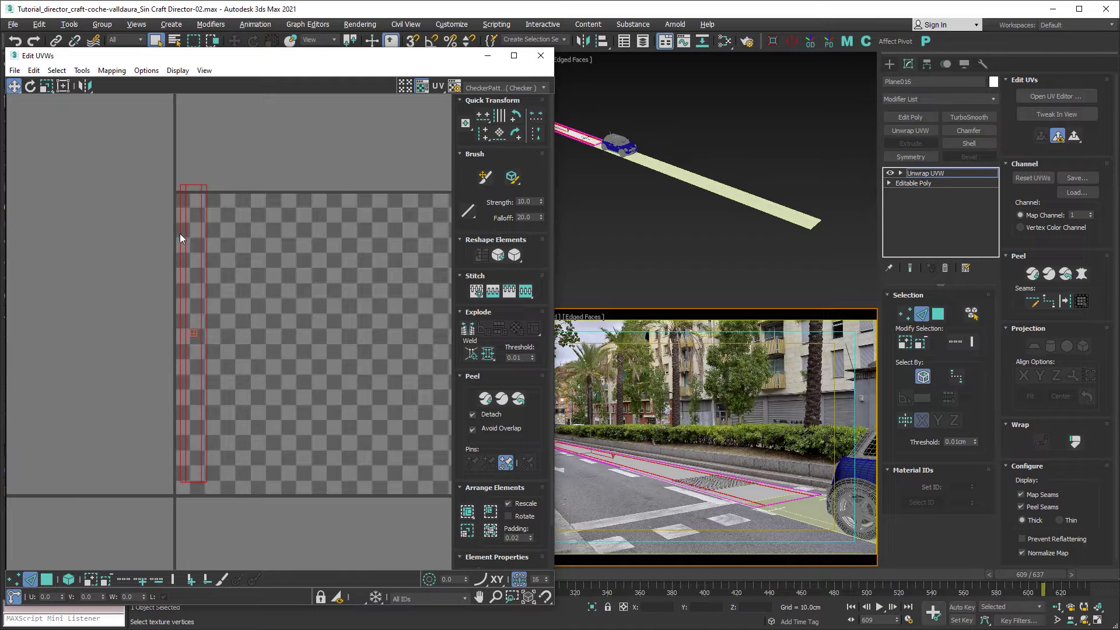
# Step: Move the straightened UV shell so it fits entirely inside the UV tile, near its left side
pyautogui.moveTo(180, 233); pyautogui.dragTo(191, 243)
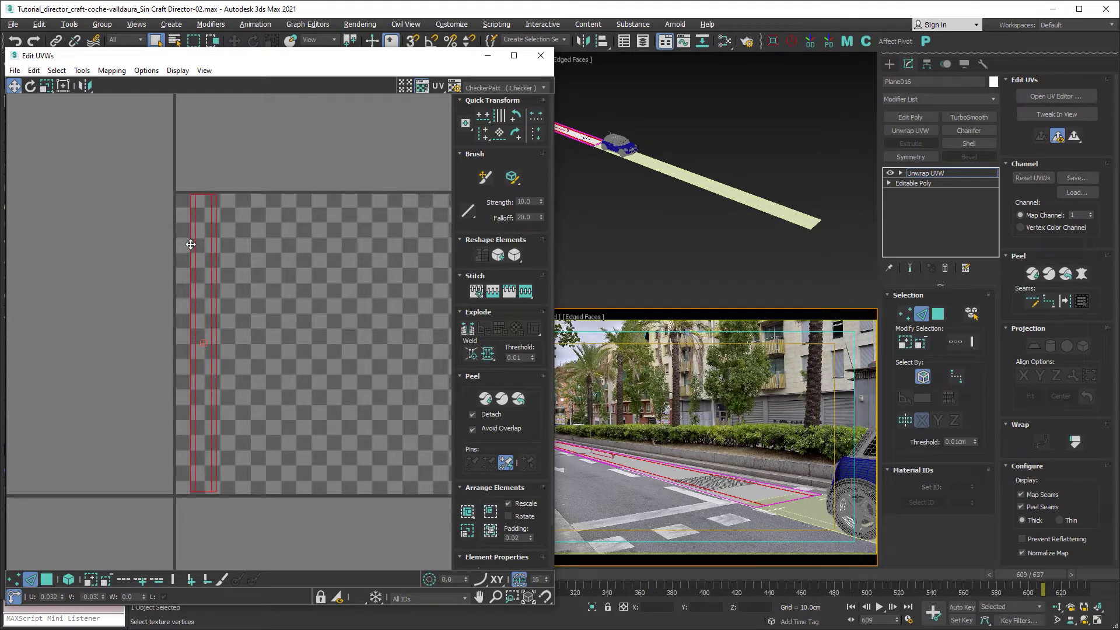
pyautogui.click(258, 255)
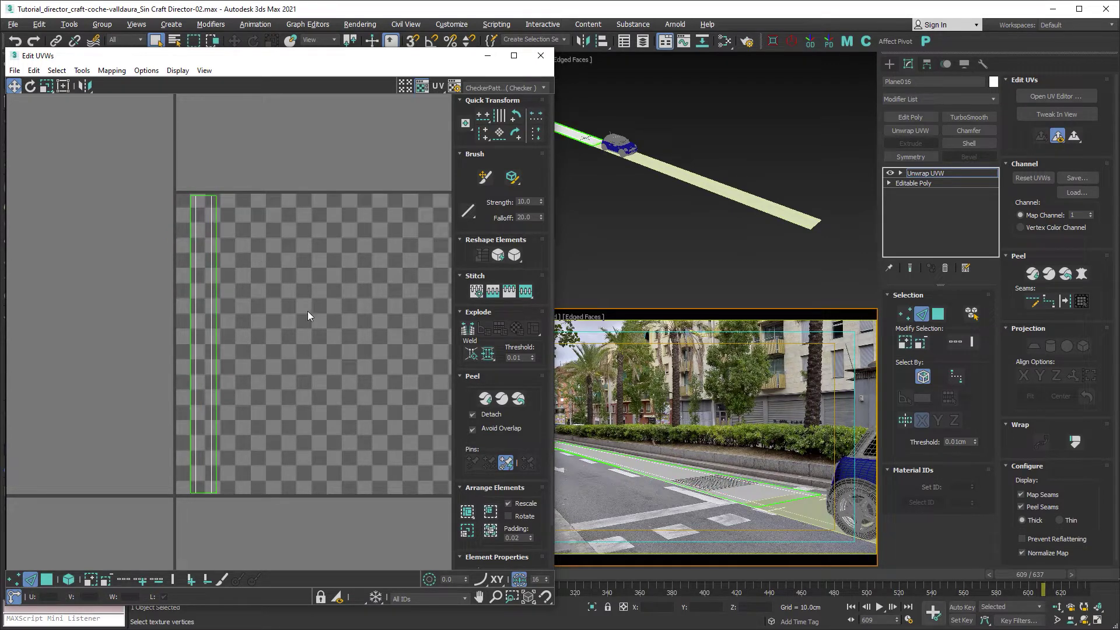
pyautogui.moveTo(299, 292); pyautogui.dragTo(238, 281, button='middle')
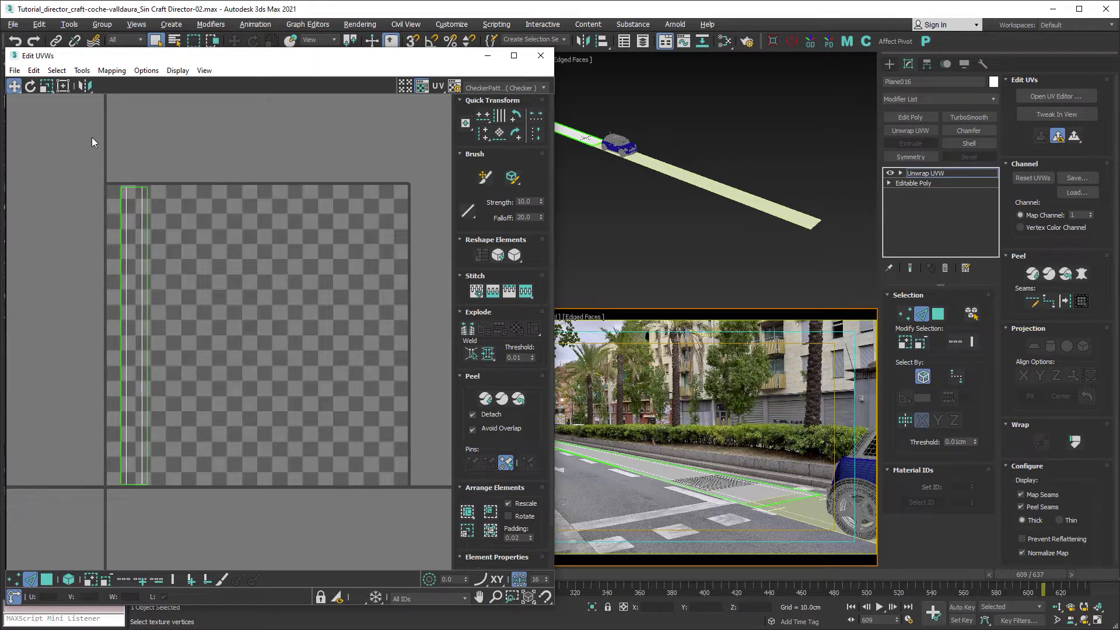
# Step: Render the strip's UVW template at 4096 by 4096 pixels
pyautogui.click(82, 70)
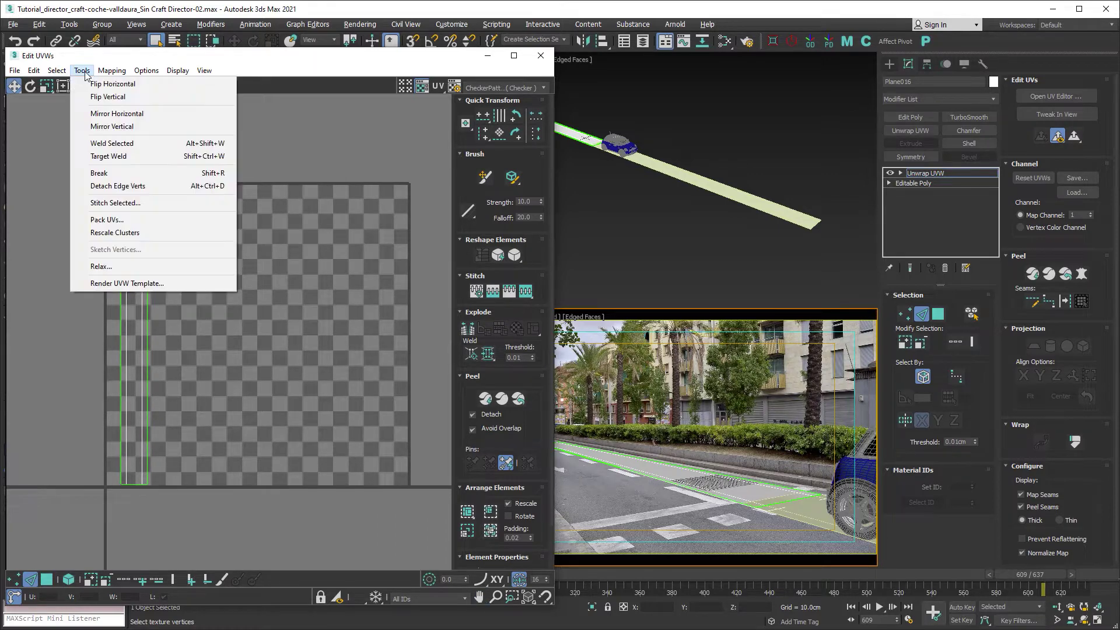
pyautogui.click(154, 285)
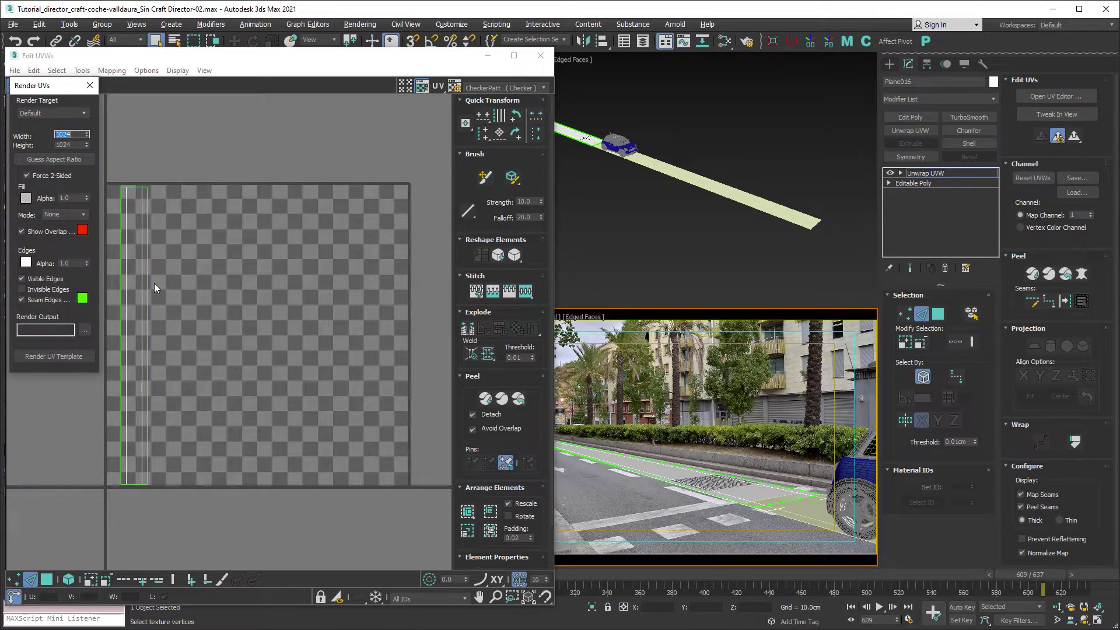
pyautogui.doubleClick(77, 134)
pyautogui.press('Return')
pyautogui.moveTo(76, 136); pyautogui.dragTo(44, 135)
pyautogui.write('4096')
pyautogui.press('Tab')
pyautogui.press('Return')
pyautogui.click(55, 356)
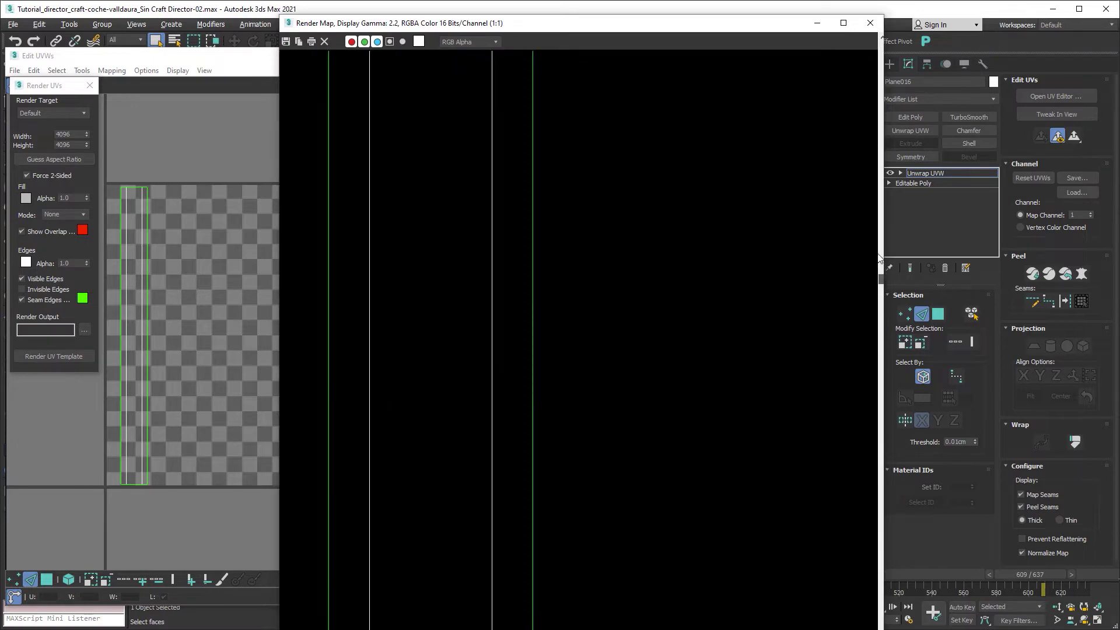
# Step: Save the rendered UV template as a JPEG named uvw in the imagenes folder
pyautogui.moveTo(880, 57); pyautogui.dragTo(880, 37)
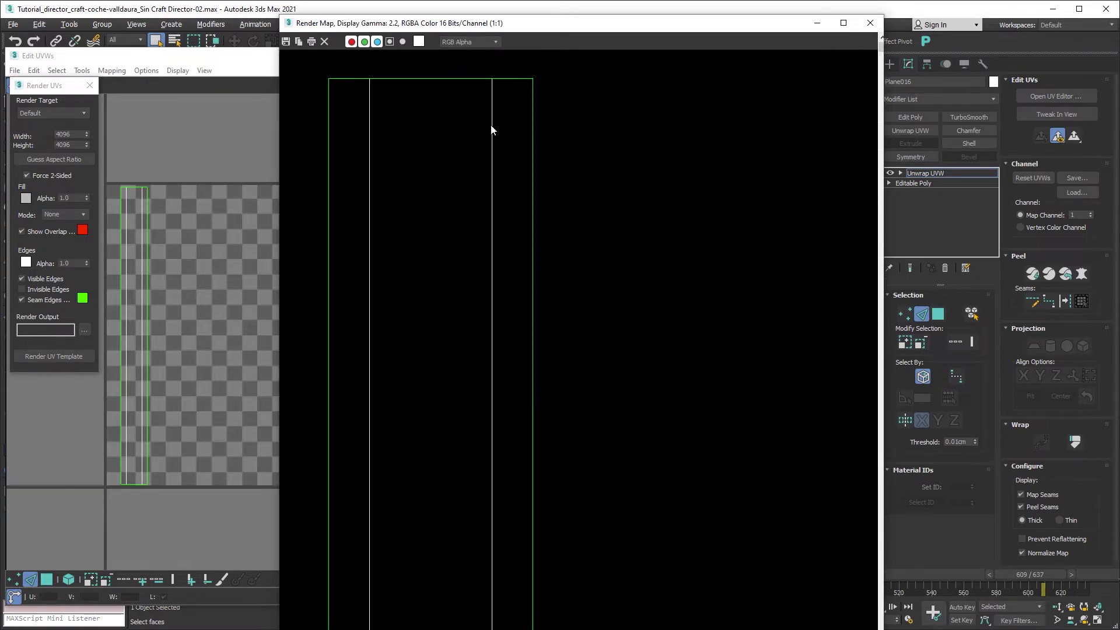
pyautogui.click(286, 45)
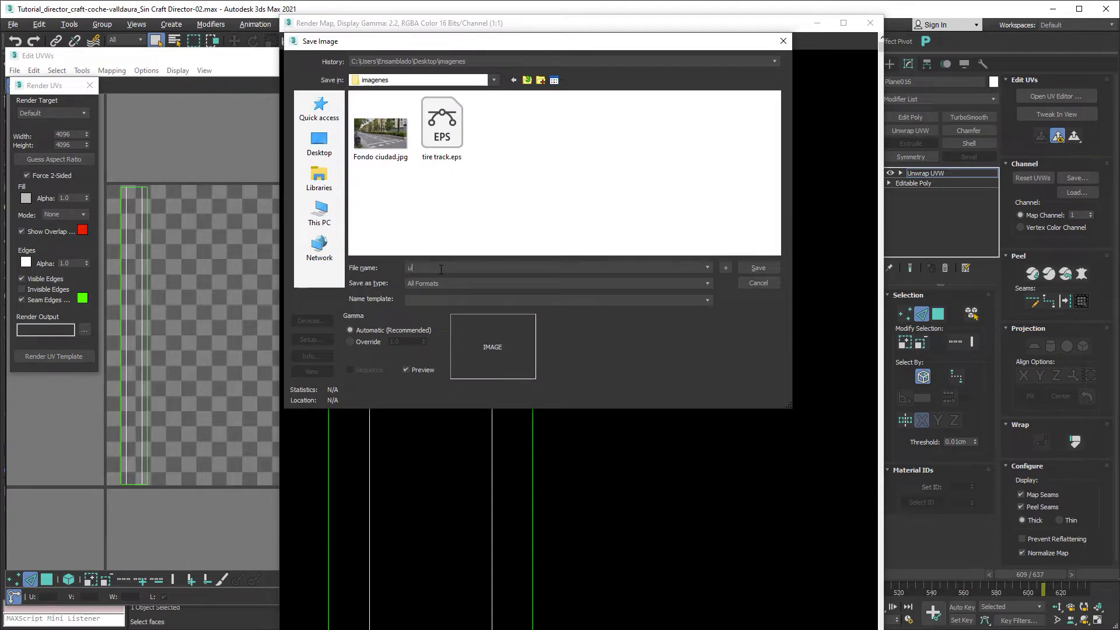
pyautogui.click(424, 284)
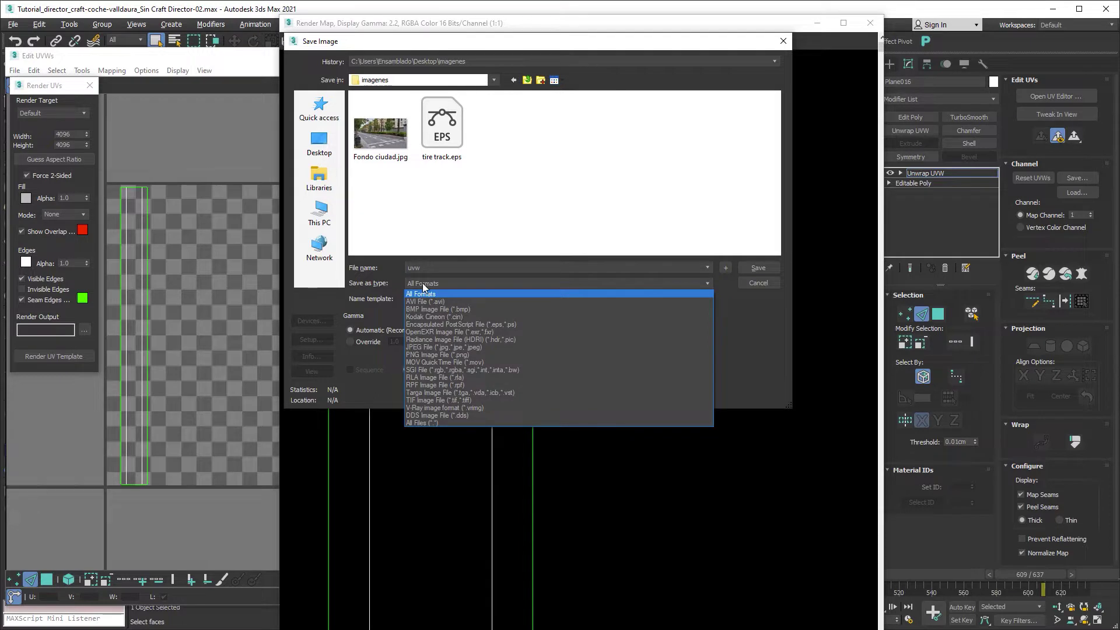
pyautogui.click(423, 348)
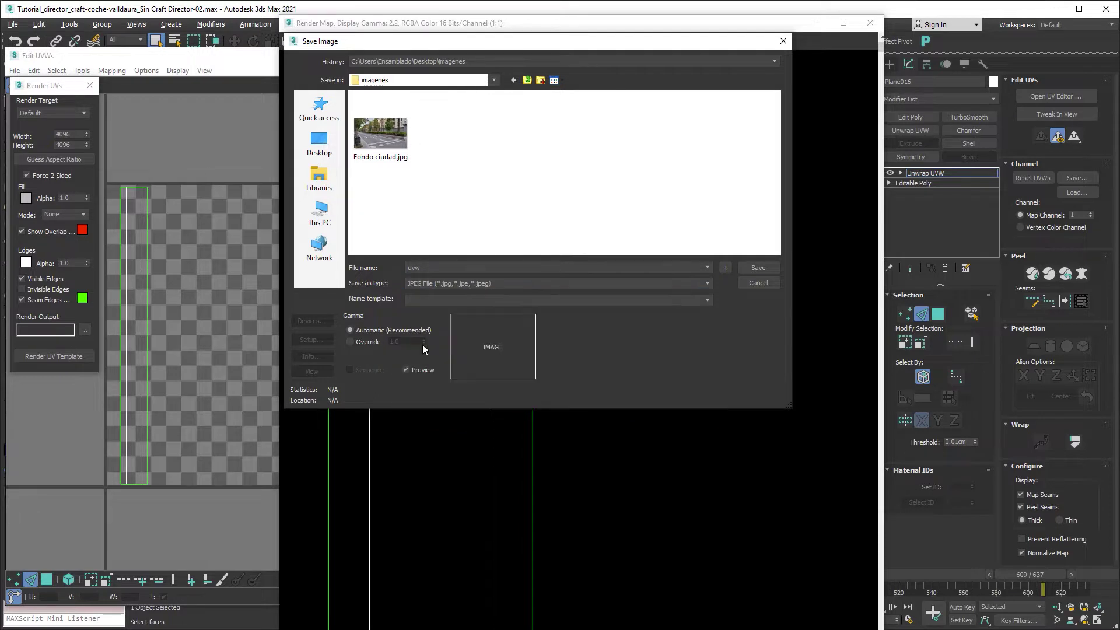
pyautogui.click(758, 268)
pyautogui.click(504, 292)
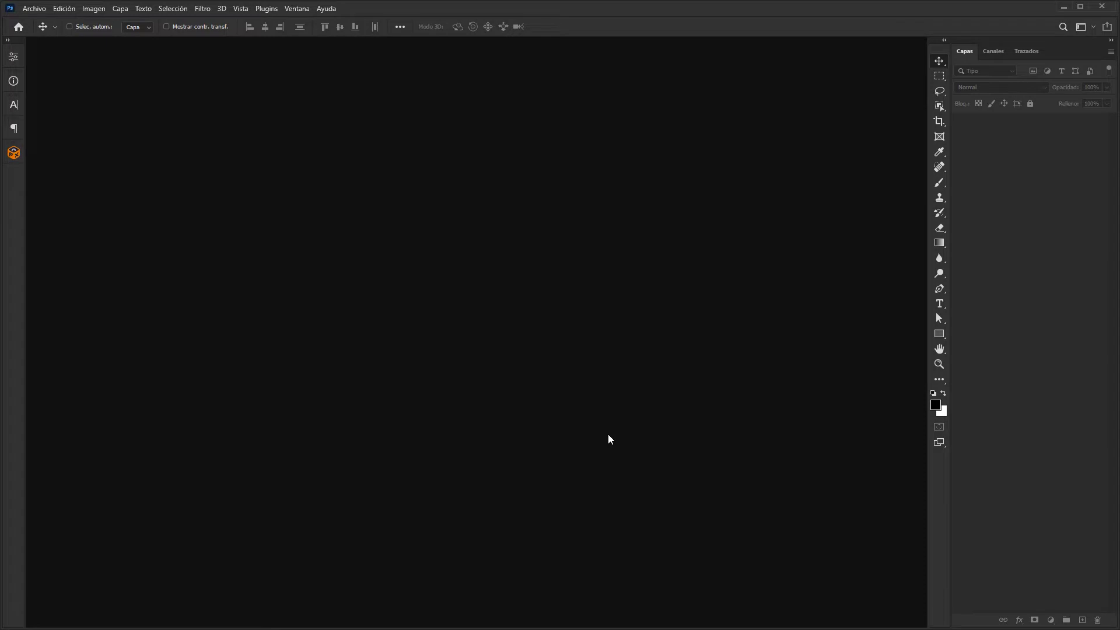
# Step: Switch to Photoshop and open uvw.jpg from the imagenes folder
pyautogui.hotkey('alt', 'Tab')
pyautogui.click(378, 225)
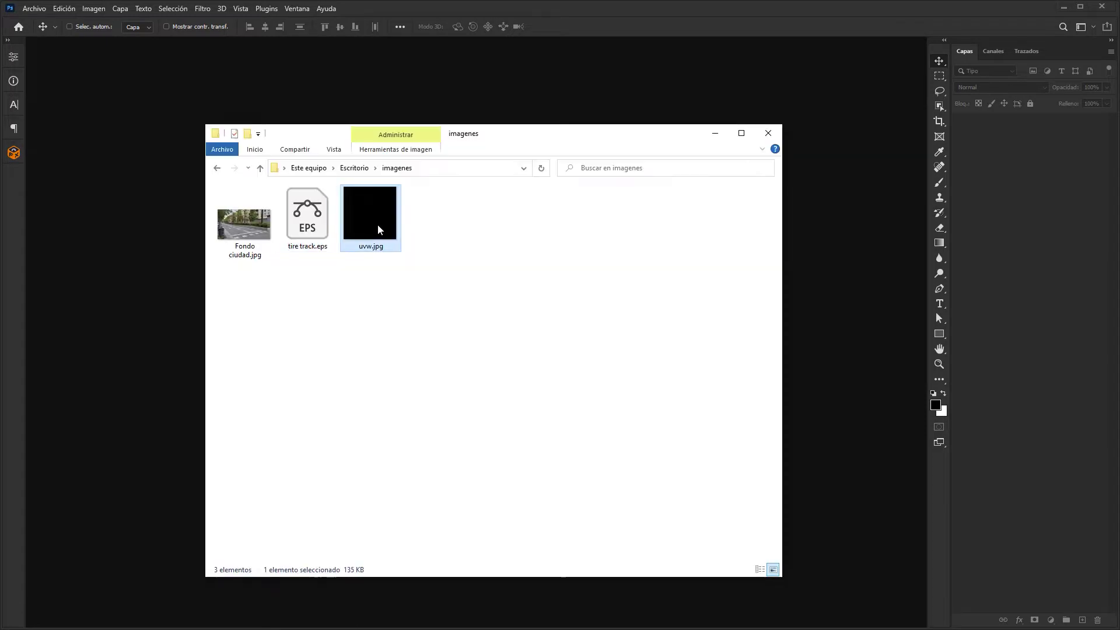
pyautogui.moveTo(814, 328); pyautogui.dragTo(826, 317)
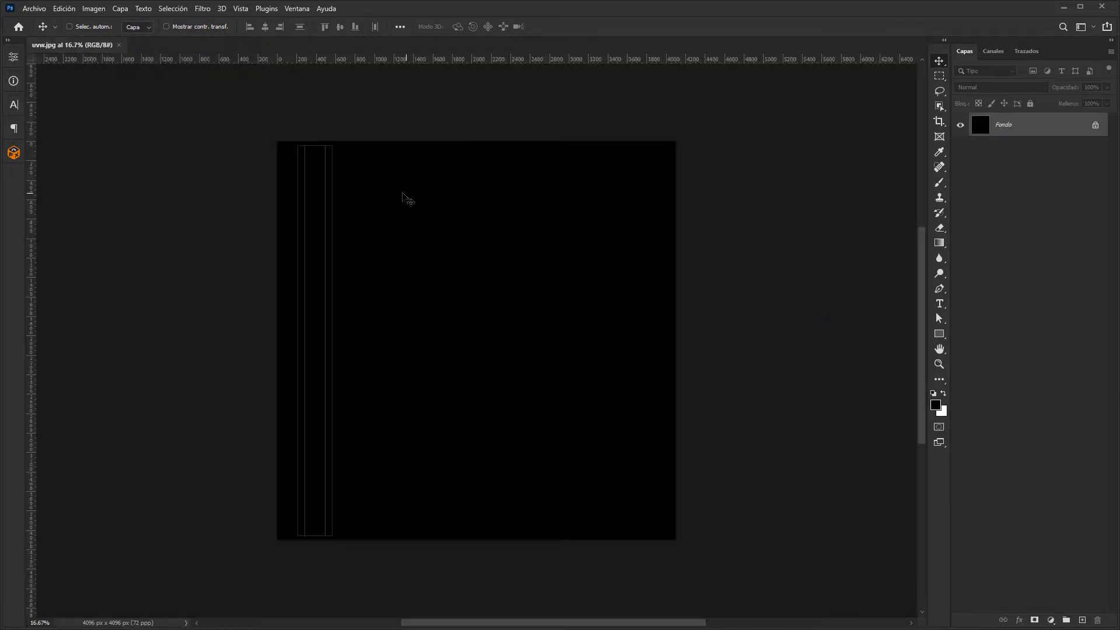
# Step: Place tire track.eps from the imagenes folder into the uvw.jpg document and move it to the start of the template's left column
pyautogui.hotkey('alt', 'Tab')
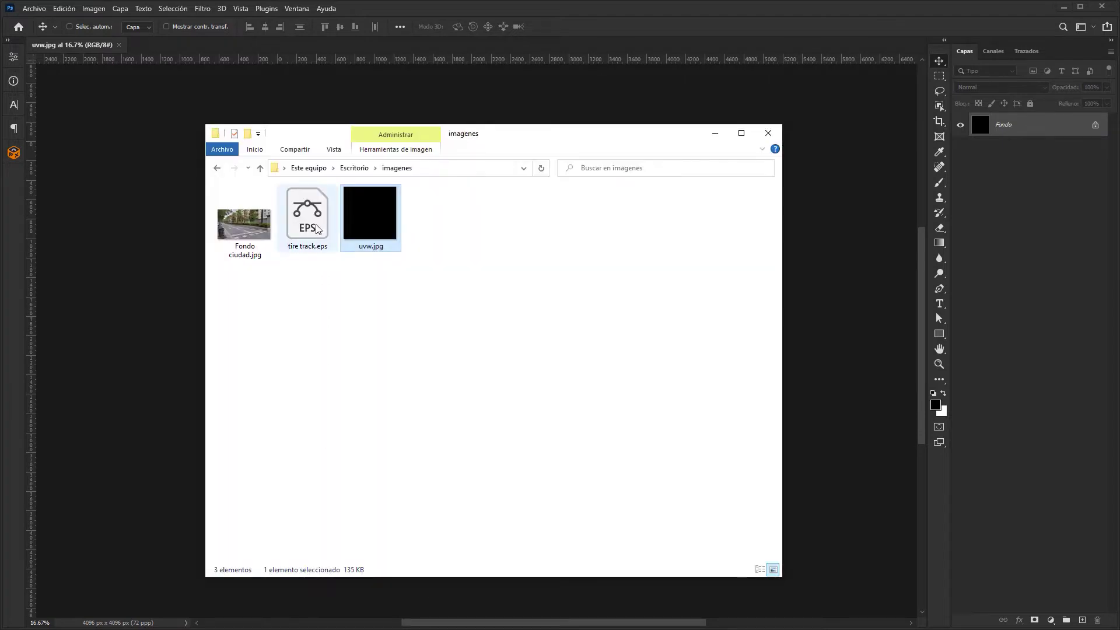
pyautogui.moveTo(307, 221); pyautogui.dragTo(161, 274)
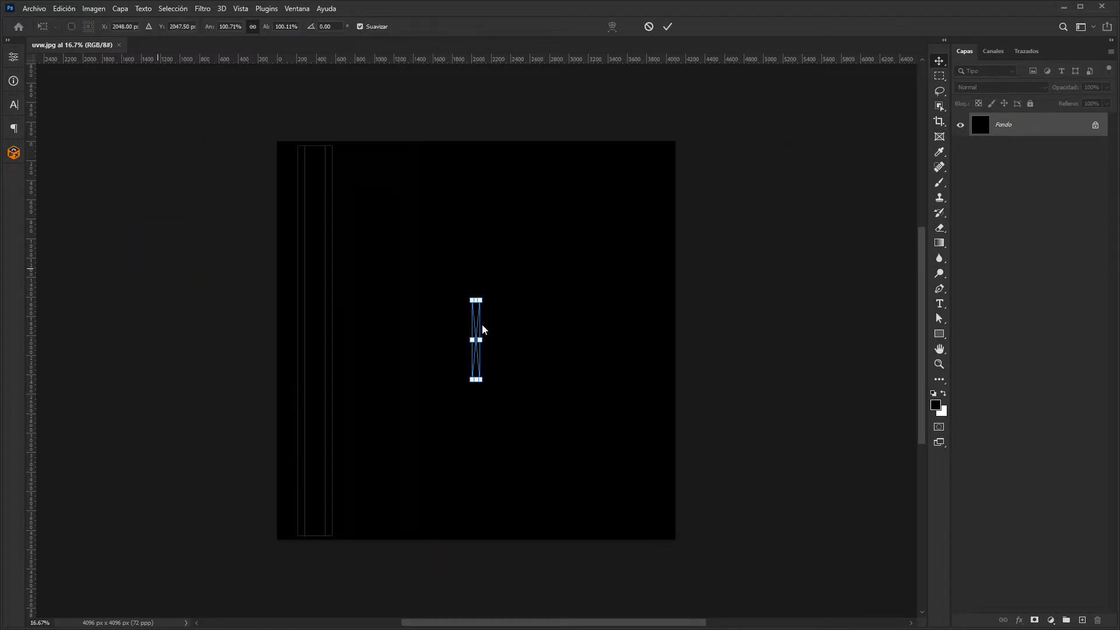
pyautogui.moveTo(483, 330); pyautogui.dragTo(332, 169)
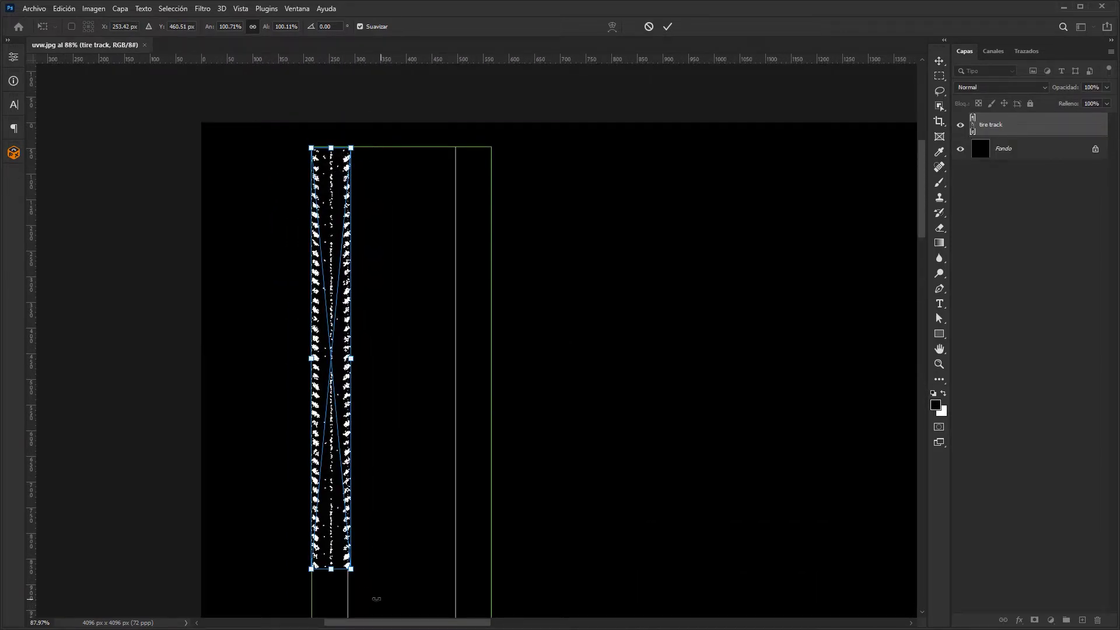
# Step: Scale the placed tire track to the left column's width and align it with the template's upper-left corner
pyautogui.moveTo(351, 569); pyautogui.dragTo(349, 554)
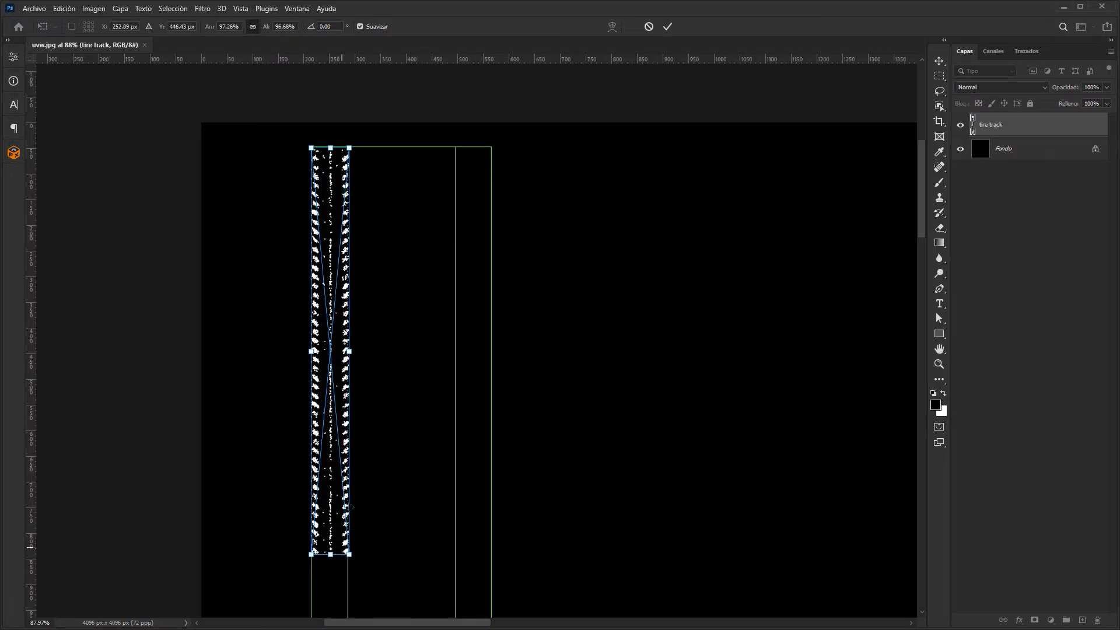
pyautogui.keyDown('ctrl'); pyautogui.moveTo(318, 141); pyautogui.dragTo(434, 160); pyautogui.keyUp('ctrl')
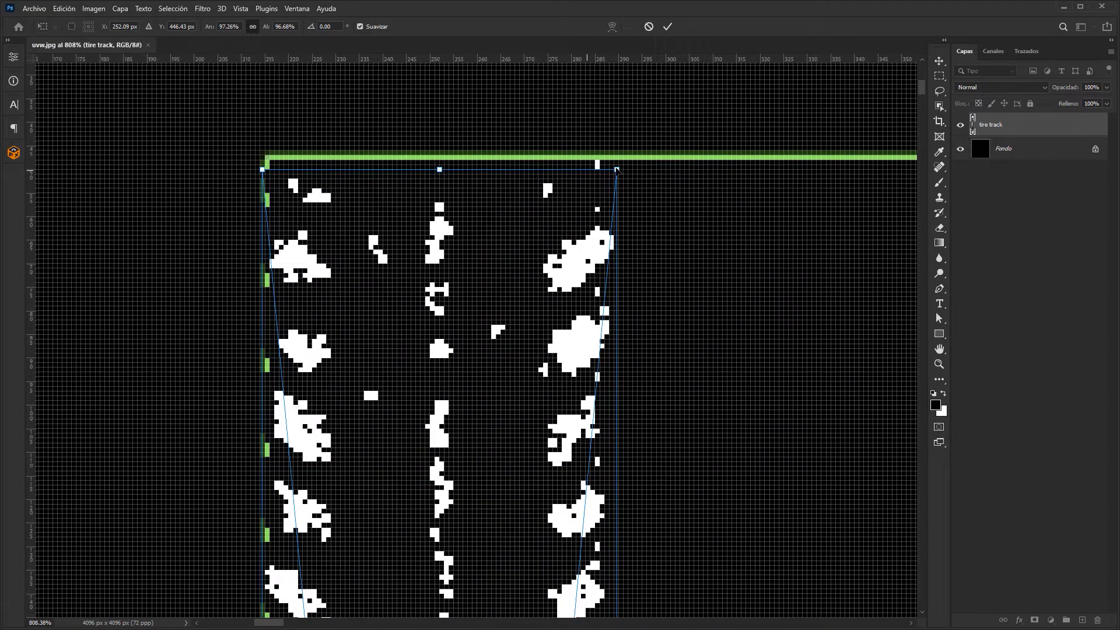
pyautogui.moveTo(618, 170); pyautogui.dragTo(502, 403)
pyautogui.moveTo(264, 412); pyautogui.dragTo(266, 453)
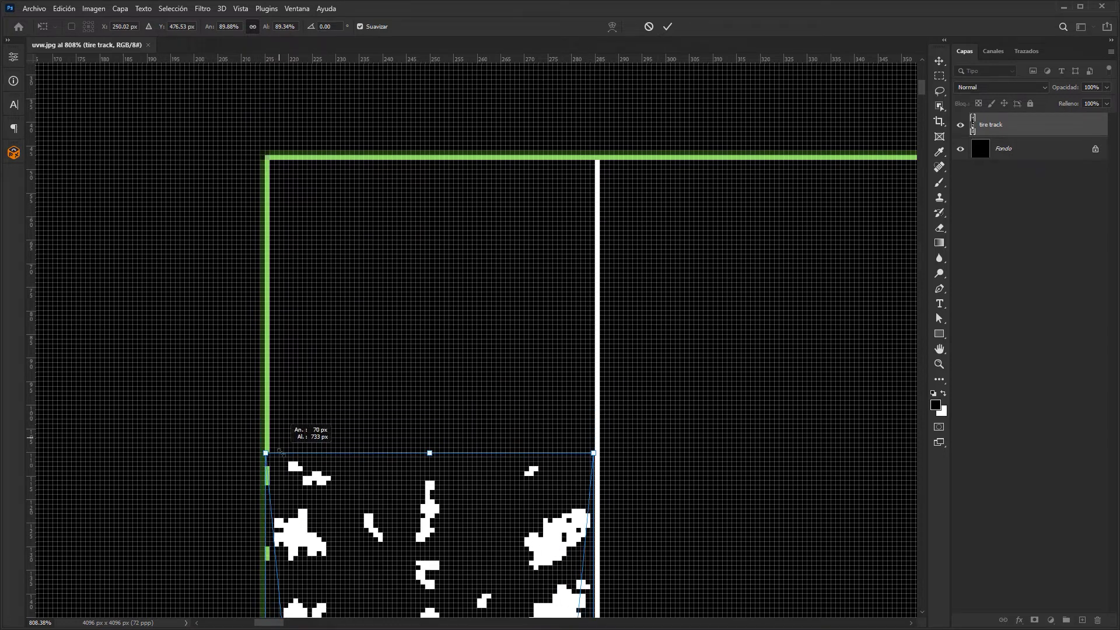
pyautogui.moveTo(352, 494); pyautogui.dragTo(354, 202)
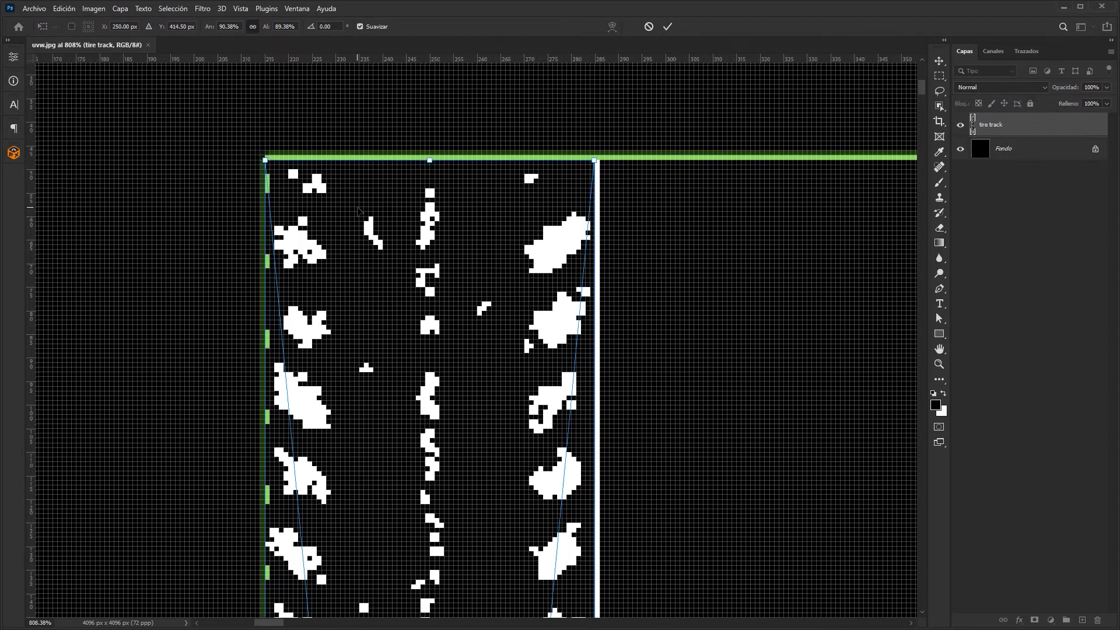
pyautogui.press('Return')
# Step: Invert the colors of the tire track layer so the tread pattern is white
pyautogui.hotkey('ctrl', '-')
pyautogui.hotkey('ctrl', '-')
pyautogui.hotkey('ctrl', '-')
pyautogui.hotkey('ctrl', '-')
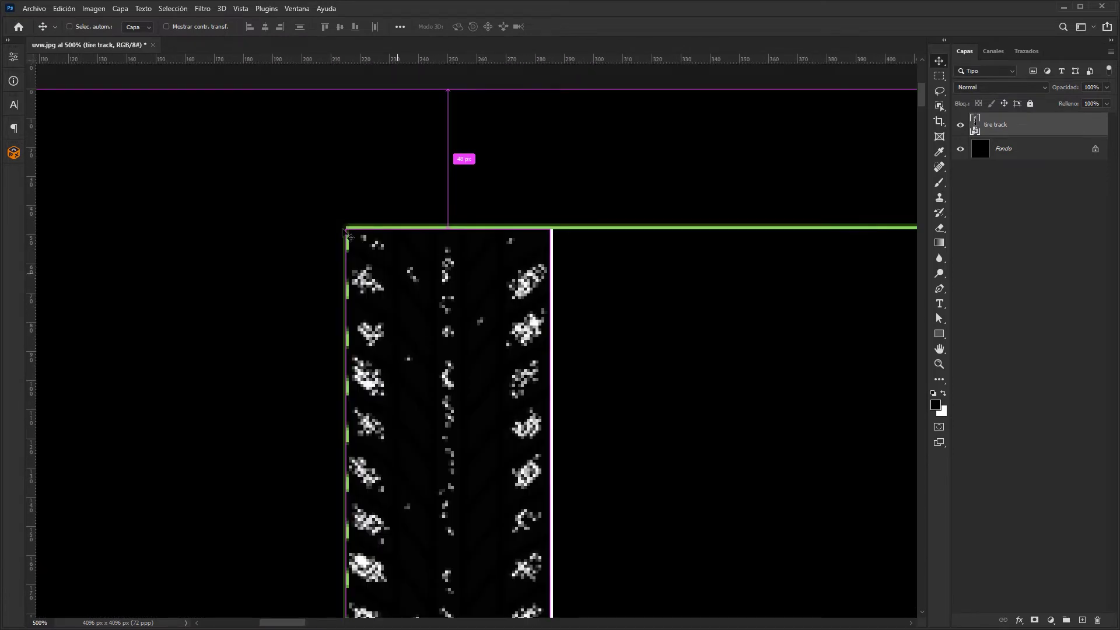
pyautogui.click(93, 8)
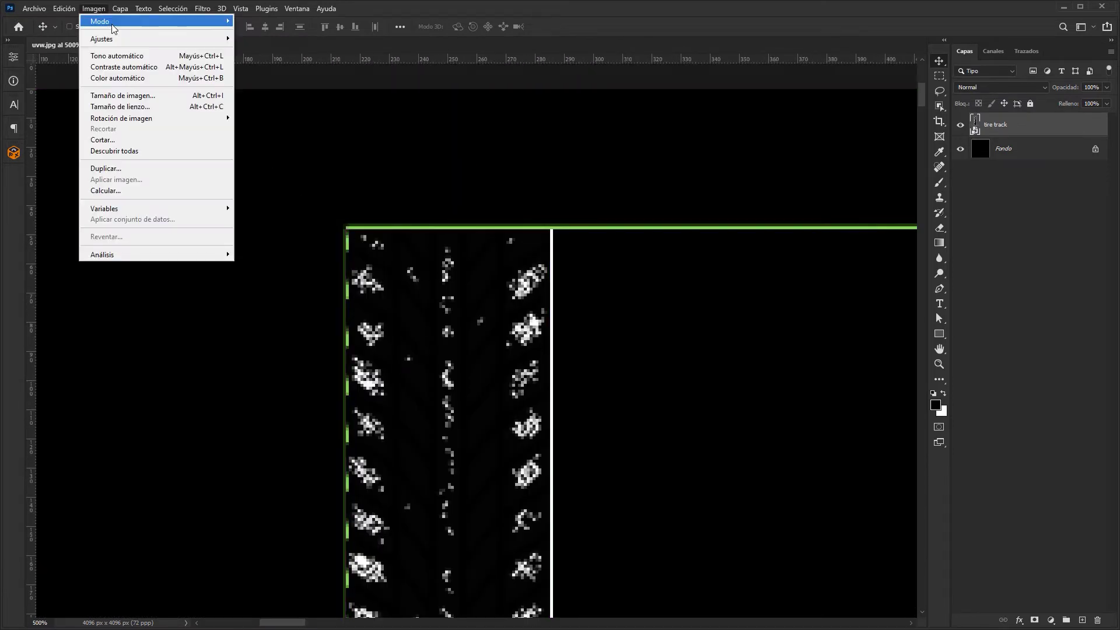
pyautogui.moveTo(119, 38)
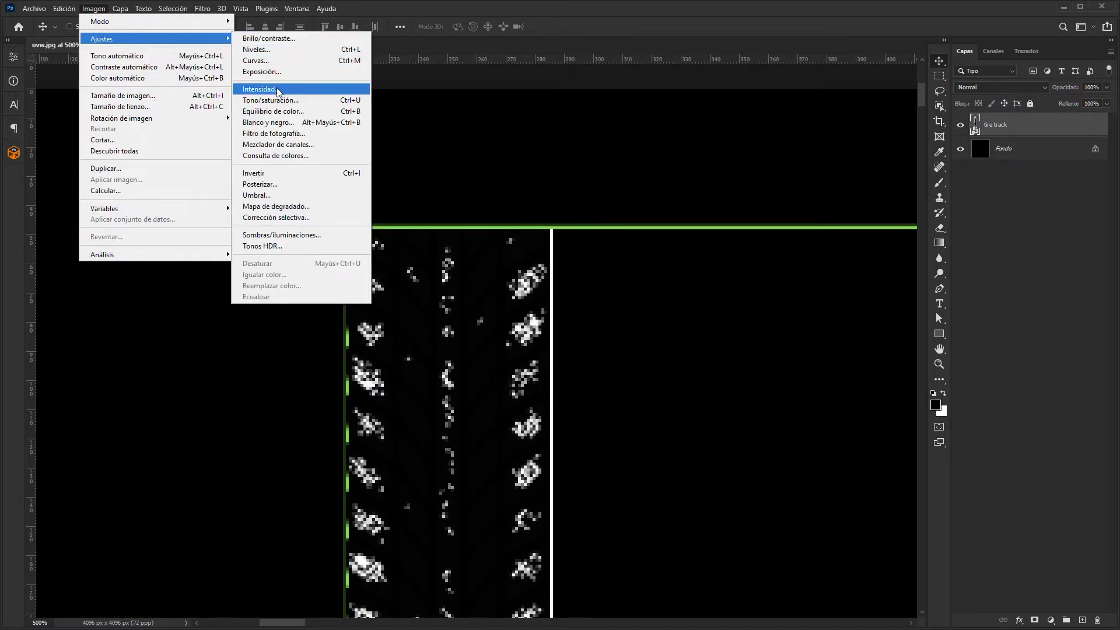
pyautogui.click(271, 173)
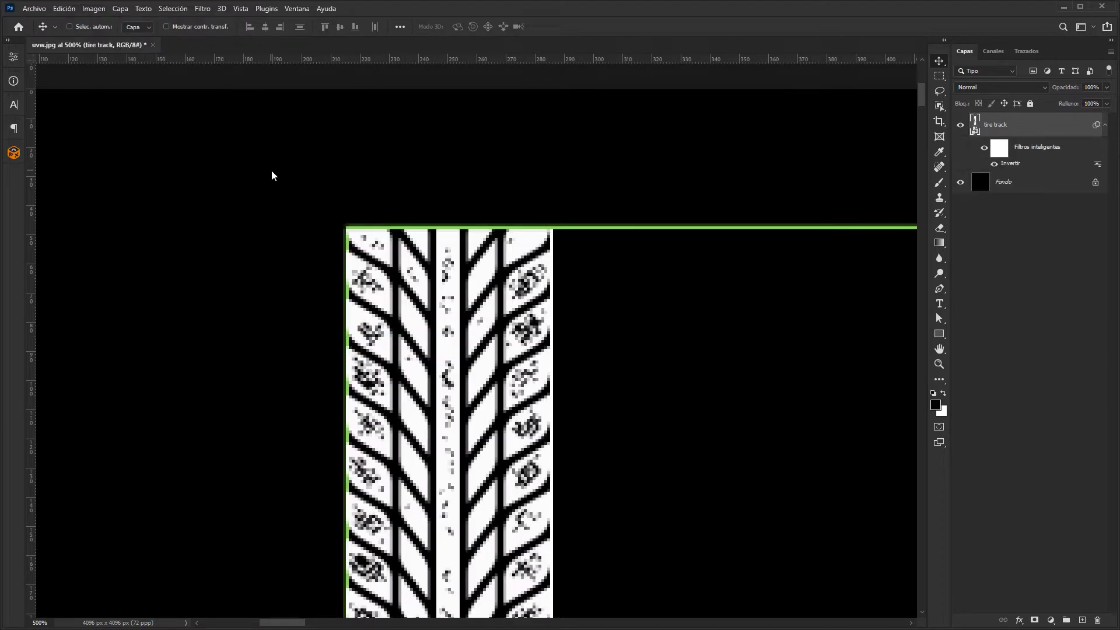
# Step: Duplicate the tire track layer and position the copy directly beneath the original so the tread continues down the left column
pyautogui.hotkey('ctrl', '-')
pyautogui.hotkey('ctrl', '-')
pyautogui.hotkey('ctrl', '-')
pyautogui.hotkey('ctrl', '-')
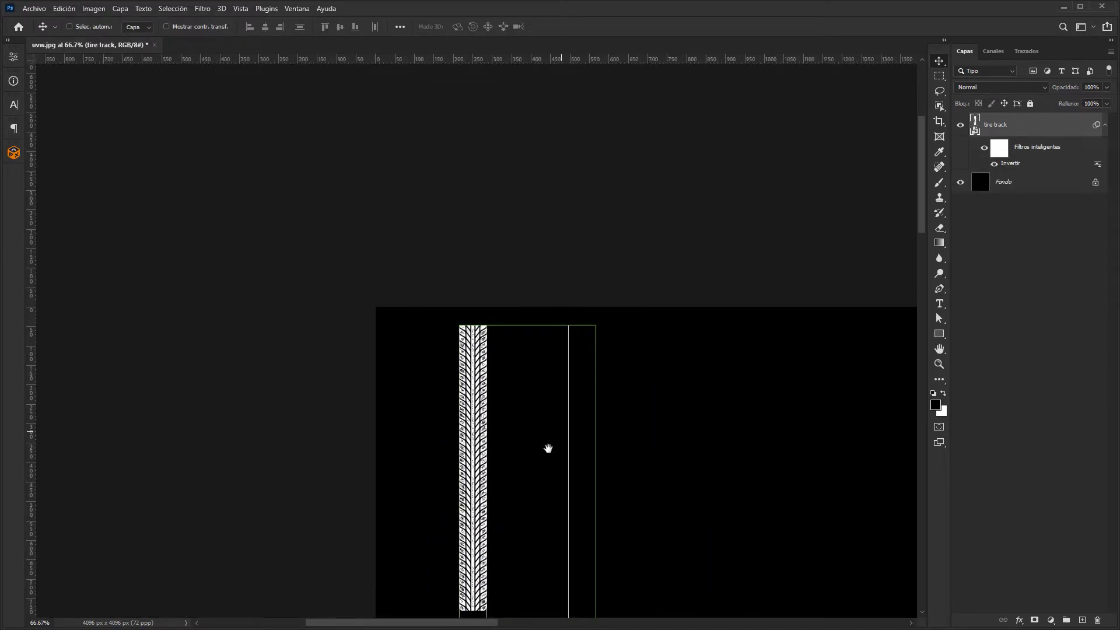
pyautogui.moveTo(547, 450); pyautogui.dragTo(521, 263)
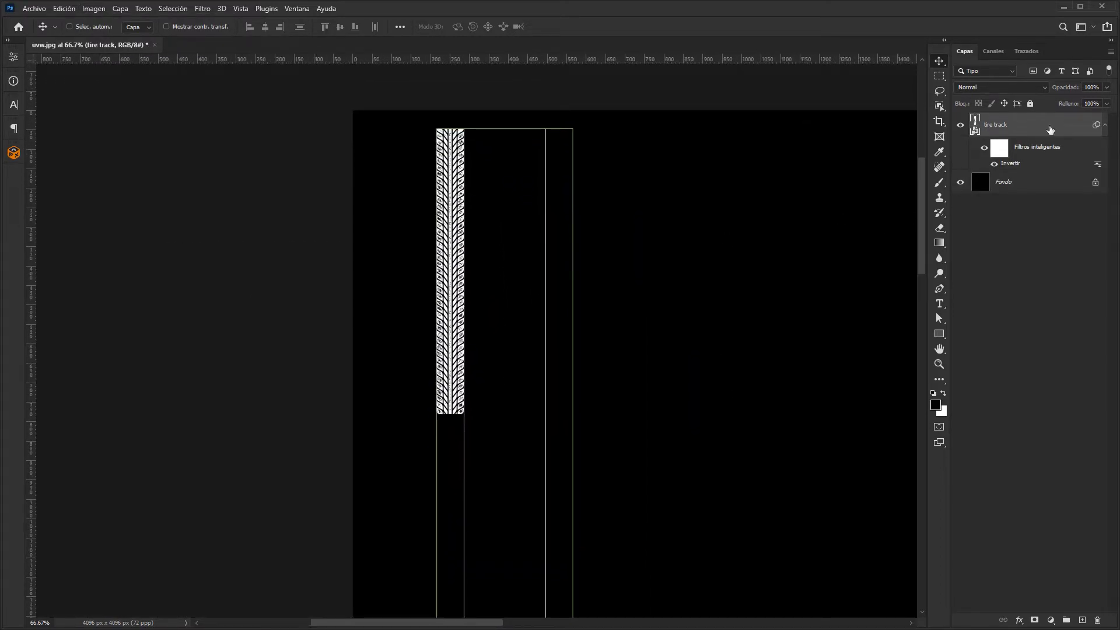
pyautogui.click(1104, 126)
pyautogui.hotkey('ctrl', 'j')
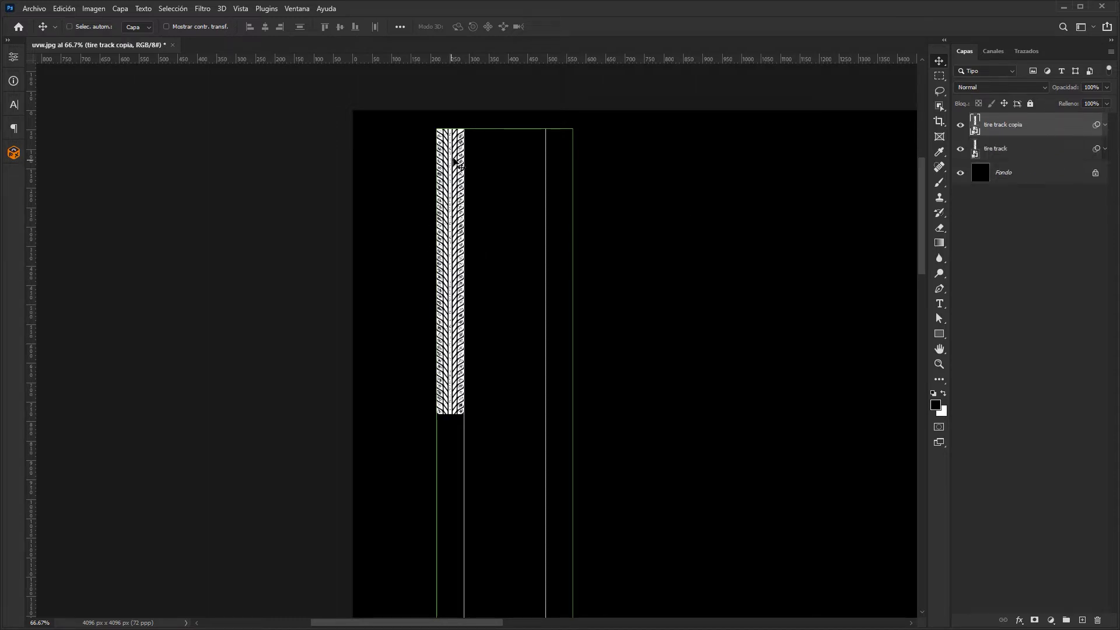
pyautogui.keyDown('ctrl'); pyautogui.moveTo(458, 166); pyautogui.dragTo(493, 415); pyautogui.keyUp('ctrl')
pyautogui.keyDown('alt'); pyautogui.scroll(10, 456, 444); pyautogui.keyUp('alt')
pyautogui.keyDown('alt'); pyautogui.scroll(-9, 501, 420); pyautogui.keyUp('alt')
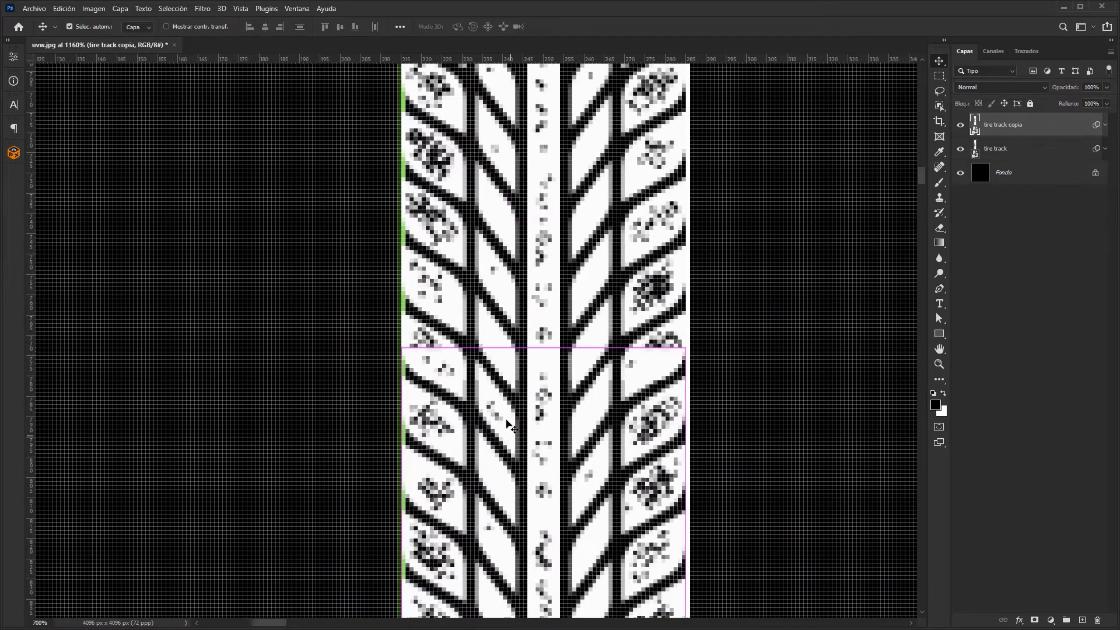
# Step: Duplicate the two tire track layers together and align the copies end to end below the existing pair
pyautogui.keyDown('alt'); pyautogui.scroll(-4, 514, 428); pyautogui.keyUp('alt')
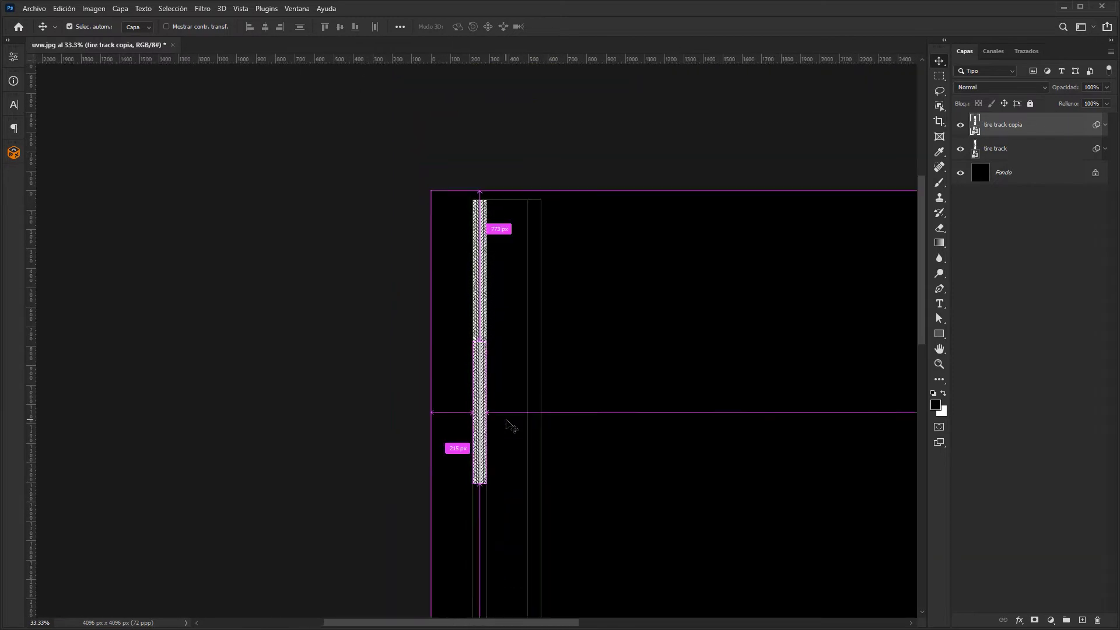
pyautogui.moveTo(508, 426); pyautogui.dragTo(484, 186)
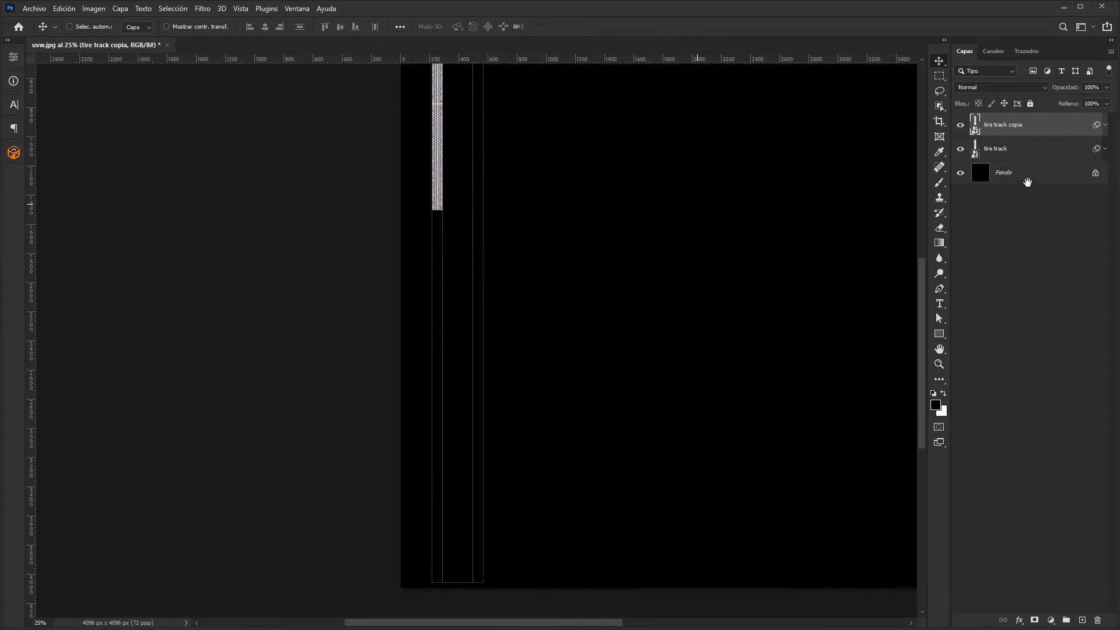
pyautogui.keyDown('shift'); pyautogui.click(1041, 148); pyautogui.keyUp('shift')
pyautogui.hotkey('ctrl', 'j')
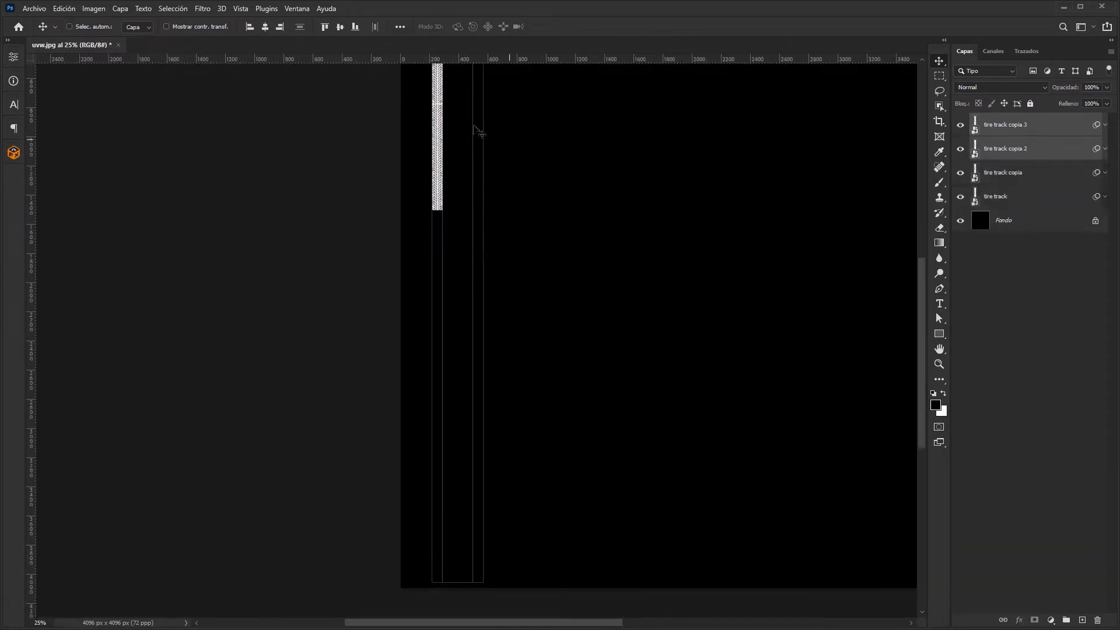
pyautogui.moveTo(450, 101); pyautogui.dragTo(462, 313)
pyautogui.keyDown('ctrl'); pyautogui.moveTo(435, 212); pyautogui.dragTo(605, 178); pyautogui.keyUp('ctrl')
pyautogui.moveTo(492, 237); pyautogui.dragTo(466, 216)
pyautogui.keyDown('alt'); pyautogui.scroll(-10, 466, 216); pyautogui.keyUp('alt')
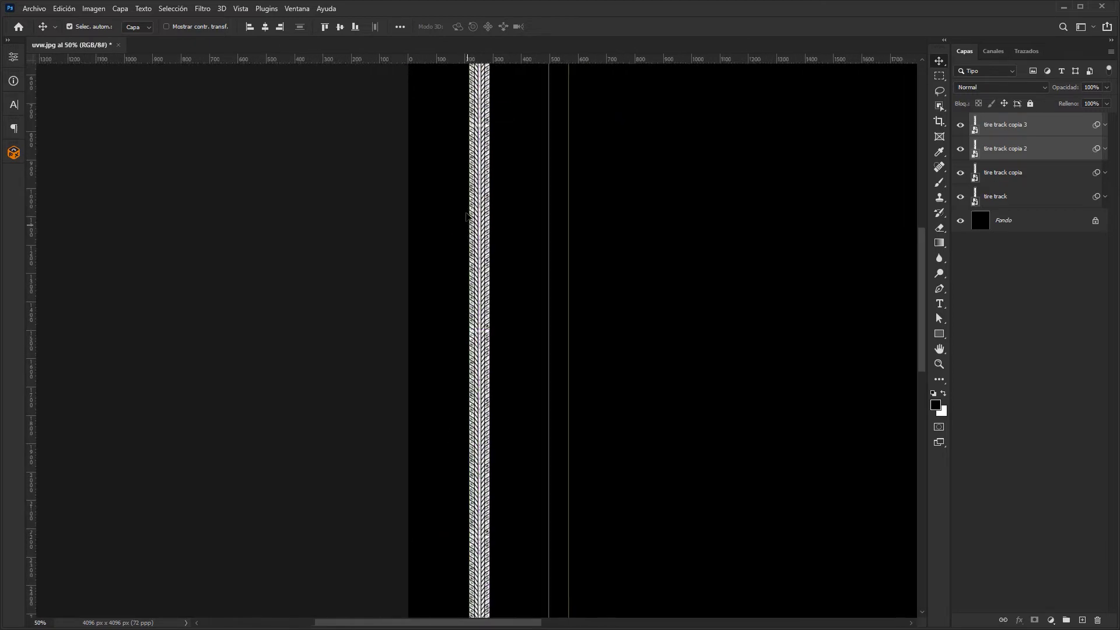
# Step: Duplicate the lowest pair of tire track pieces once more and align it below to fill the rest of the left column
pyautogui.keyDown('alt'); pyautogui.scroll(-1, 466, 216); pyautogui.keyUp('alt')
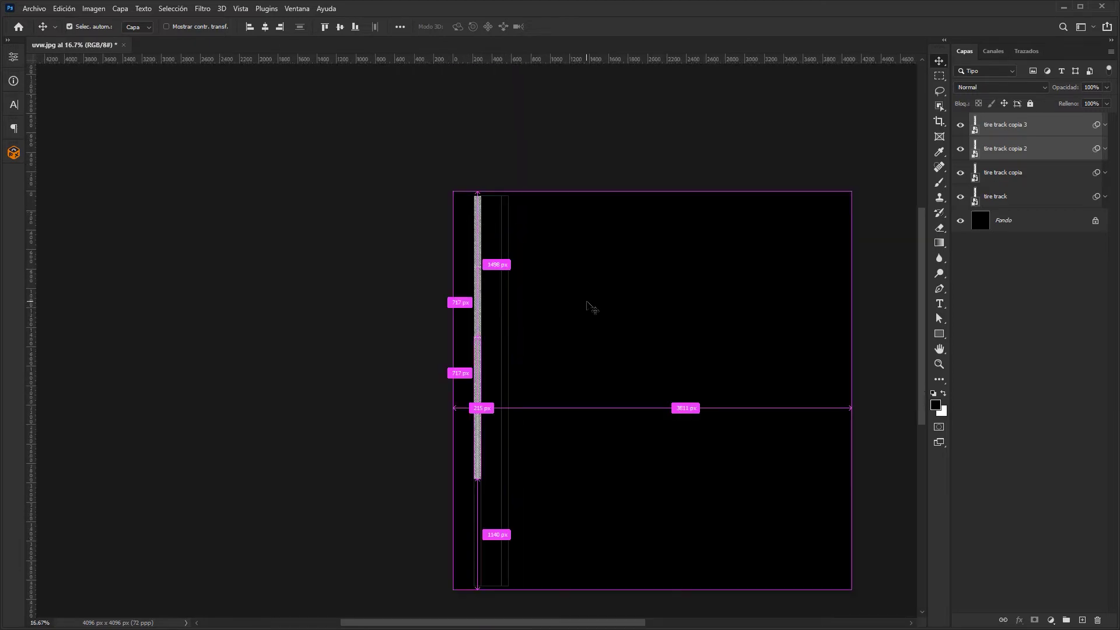
pyautogui.keyDown('alt'); pyautogui.moveTo(495, 354); pyautogui.dragTo(694, 366); pyautogui.keyUp('alt')
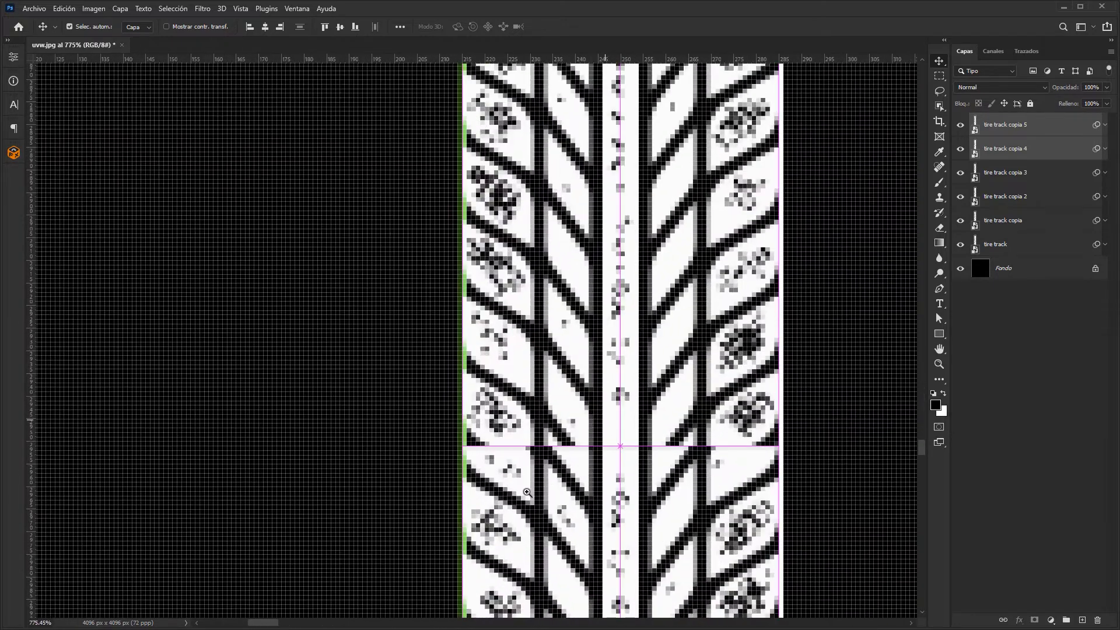
pyautogui.moveTo(524, 490); pyautogui.dragTo(527, 464)
# Step: Duplicate all six tire track layers and align the copies with the template's right column and upper edge
pyautogui.hotkey('ctrl', '-')
pyautogui.hotkey('ctrl', '-')
pyautogui.hotkey('ctrl', '-')
pyautogui.hotkey('ctrl', '-')
pyautogui.hotkey('ctrl', '-')
pyautogui.hotkey('ctrl', '-')
pyautogui.hotkey('ctrl', '-')
pyautogui.hotkey('ctrl', '-')
pyautogui.hotkey('ctrl', '-')
pyautogui.hotkey('ctrl', '-')
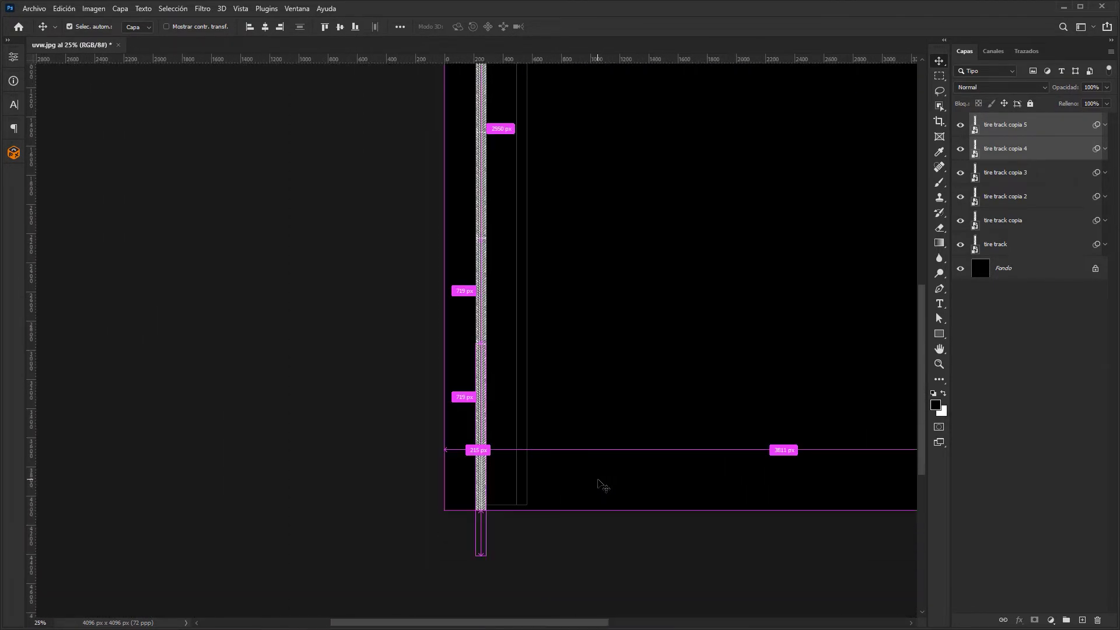
pyautogui.hotkey('ctrl', '-')
pyautogui.moveTo(543, 272); pyautogui.dragTo(461, 458)
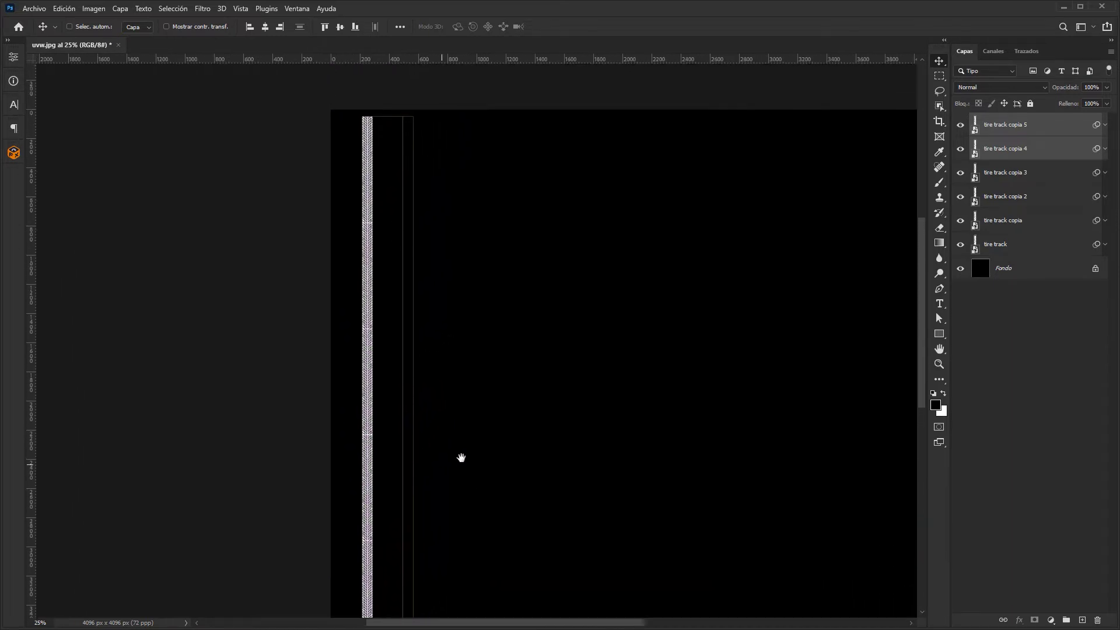
pyautogui.keyDown('shift'); pyautogui.click(1027, 246); pyautogui.keyUp('shift')
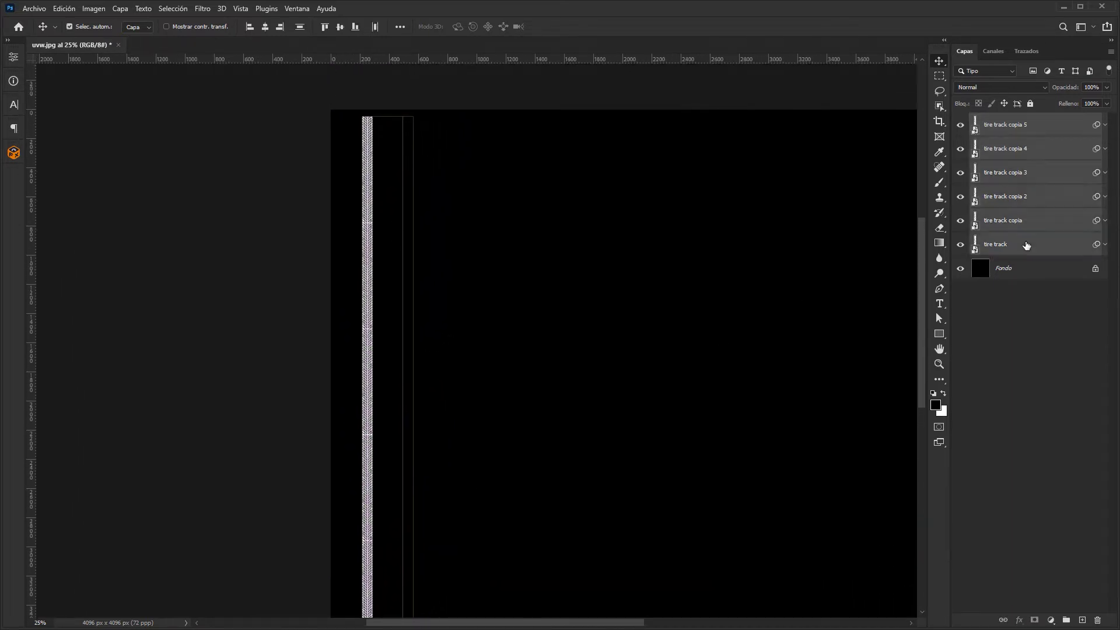
pyautogui.hotkey('ctrl', 'j')
pyautogui.moveTo(372, 128); pyautogui.dragTo(548, 115)
pyautogui.moveTo(464, 156); pyautogui.dragTo(440, 357)
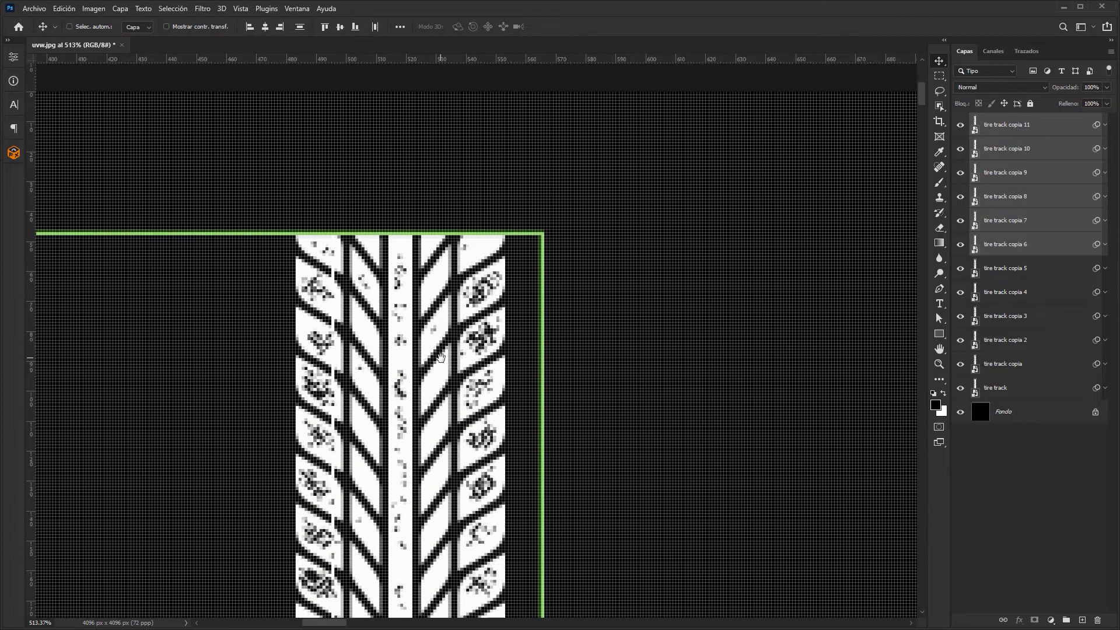
pyautogui.moveTo(426, 275); pyautogui.dragTo(471, 281)
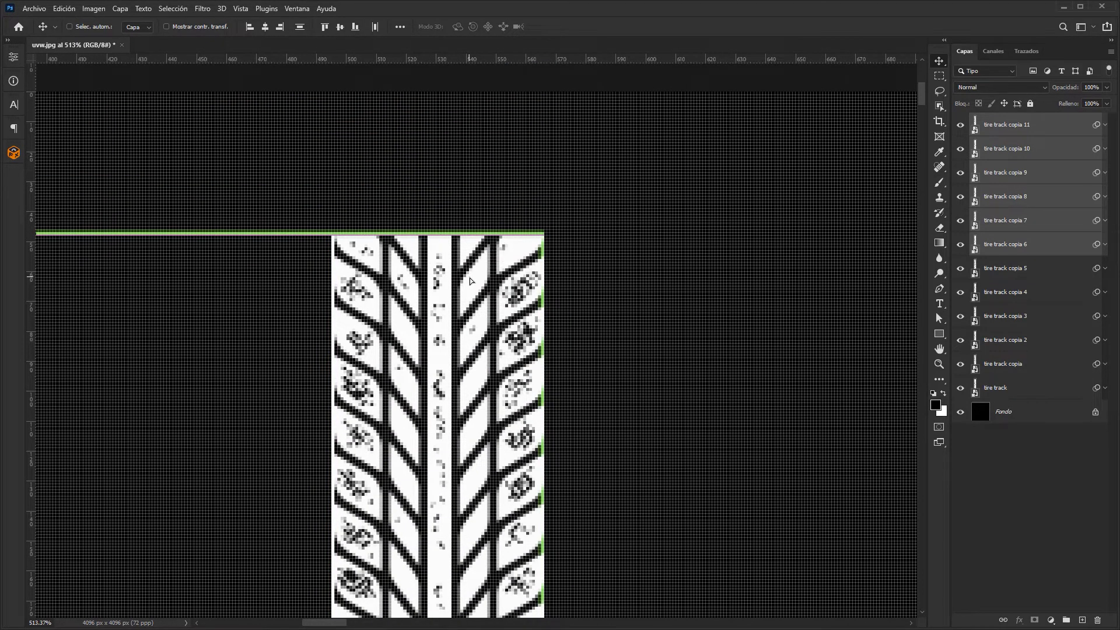
# Step: Check both tire-track columns against the full UV template
pyautogui.hotkey('ctrl', '-')
pyautogui.hotkey('ctrl', '-')
pyautogui.hotkey('ctrl', '-')
pyautogui.hotkey('ctrl', '-')
pyautogui.hotkey('ctrl', '-')
pyautogui.hotkey('ctrl', '-')
pyautogui.hotkey('ctrl', '-')
pyautogui.hotkey('ctrl', '-')
pyautogui.hotkey('ctrl', '-')
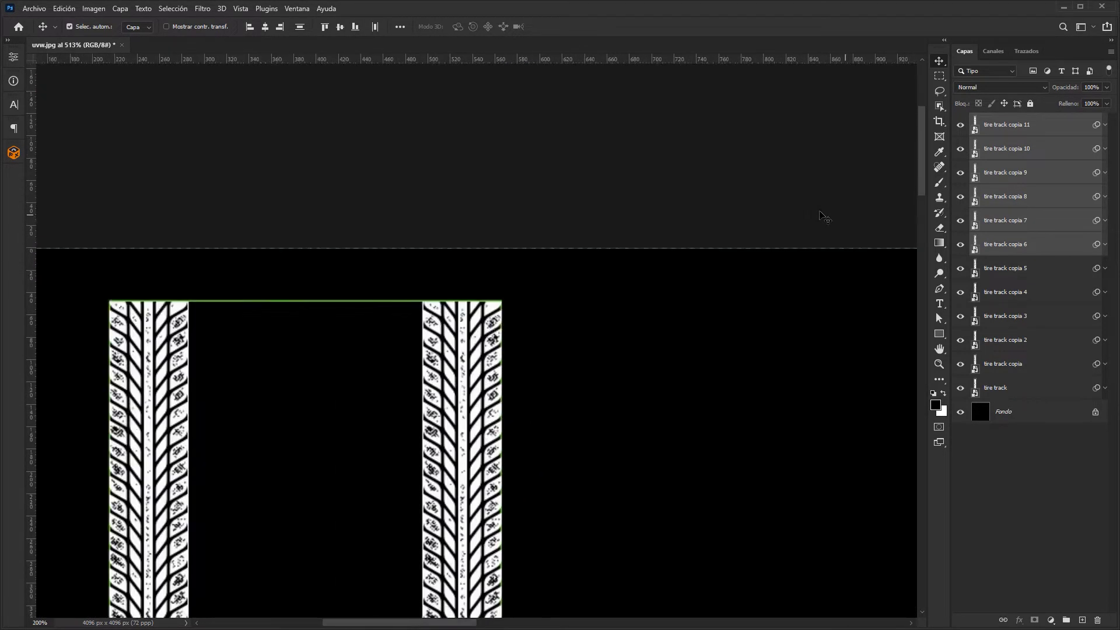
pyautogui.hotkey('ctrl', '-')
pyautogui.hotkey('ctrl', '-')
pyautogui.hotkey('ctrl', '-')
pyautogui.moveTo(575, 372); pyautogui.dragTo(533, 315)
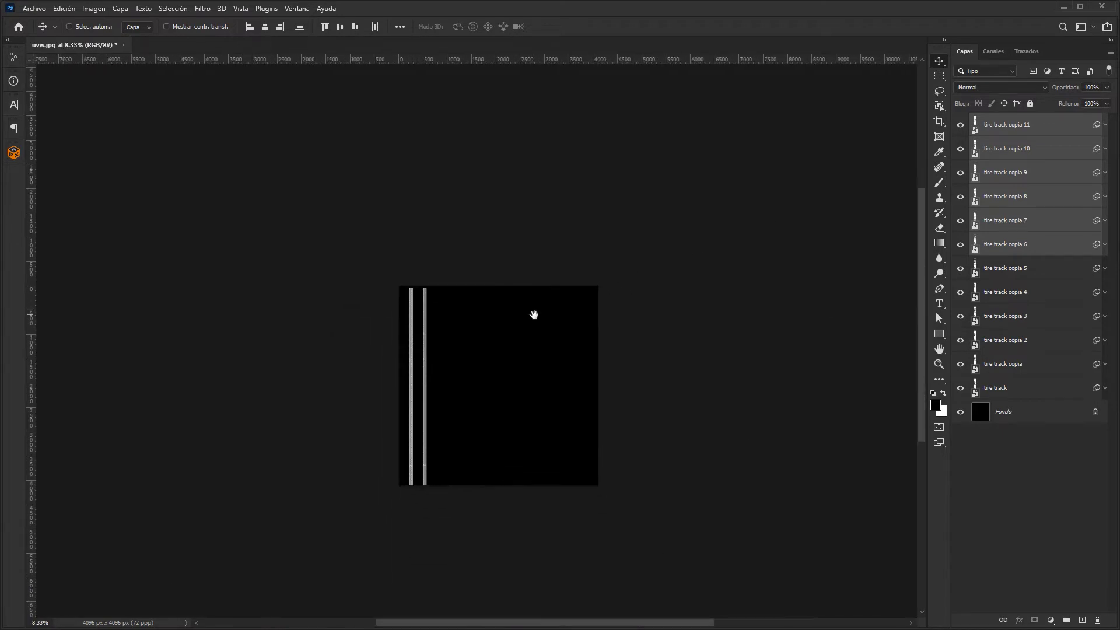
pyautogui.click(1027, 466)
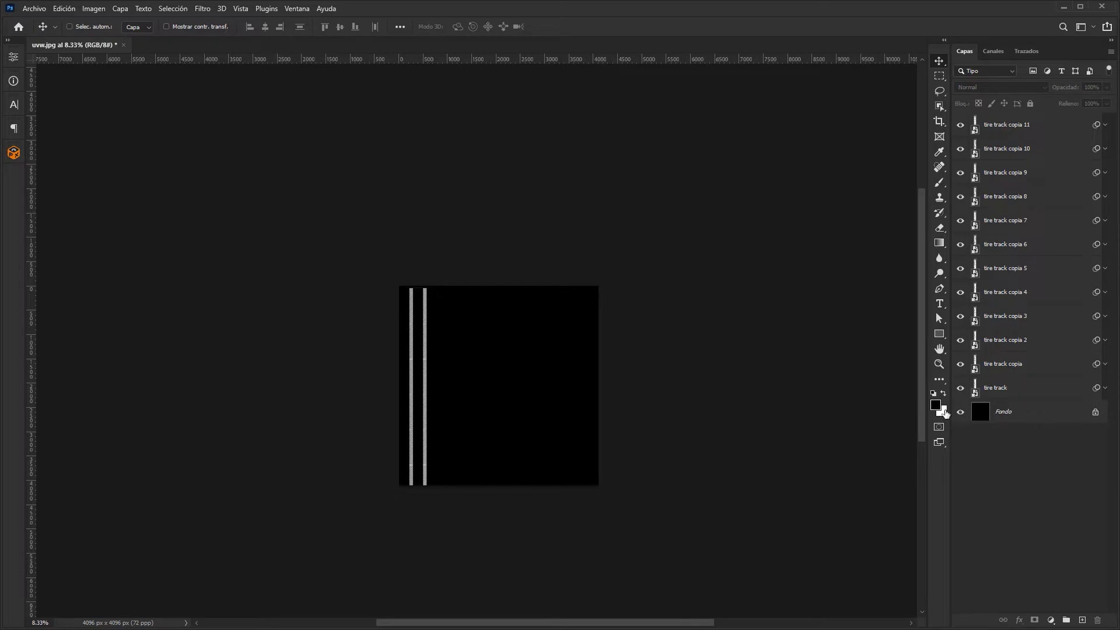
# Step: Hide the Fondo template layer and add a solid black 000000 color fill layer above it, beneath the tire tracks
pyautogui.keyDown('ctrl'); pyautogui.moveTo(416, 292); pyautogui.dragTo(548, 181); pyautogui.keyUp('ctrl')
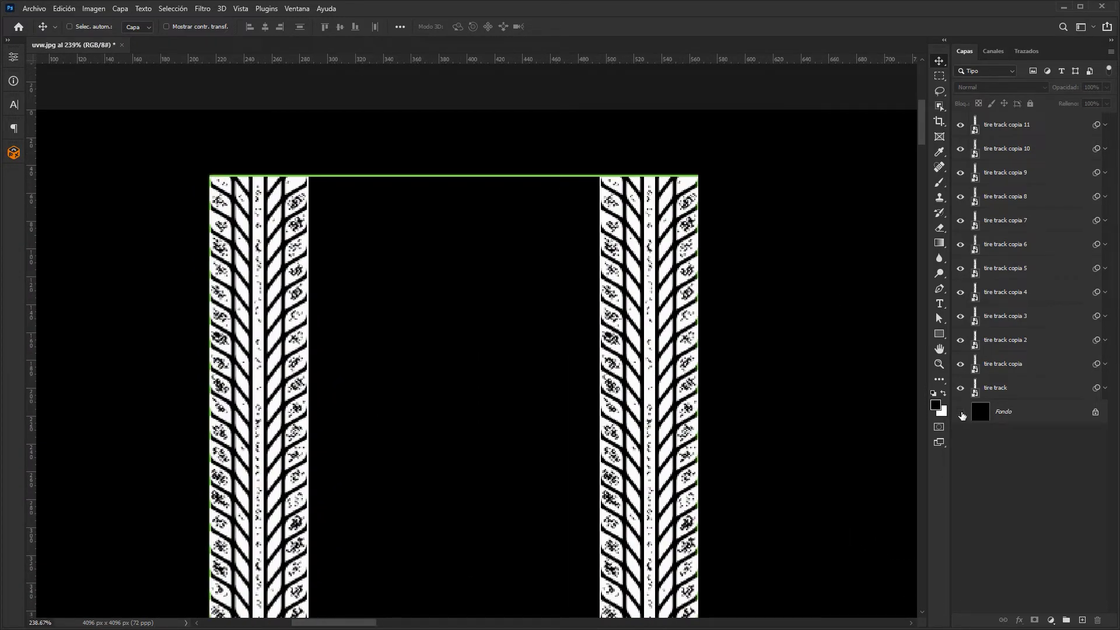
pyautogui.click(960, 411)
pyautogui.click(1029, 415)
pyautogui.click(1051, 620)
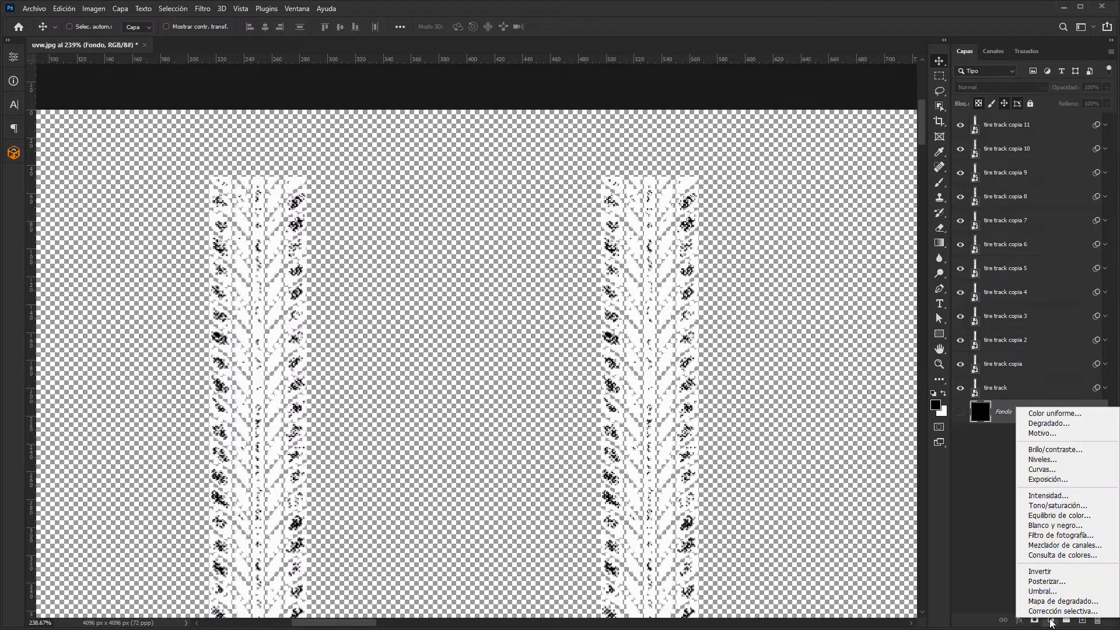
pyautogui.click(1038, 414)
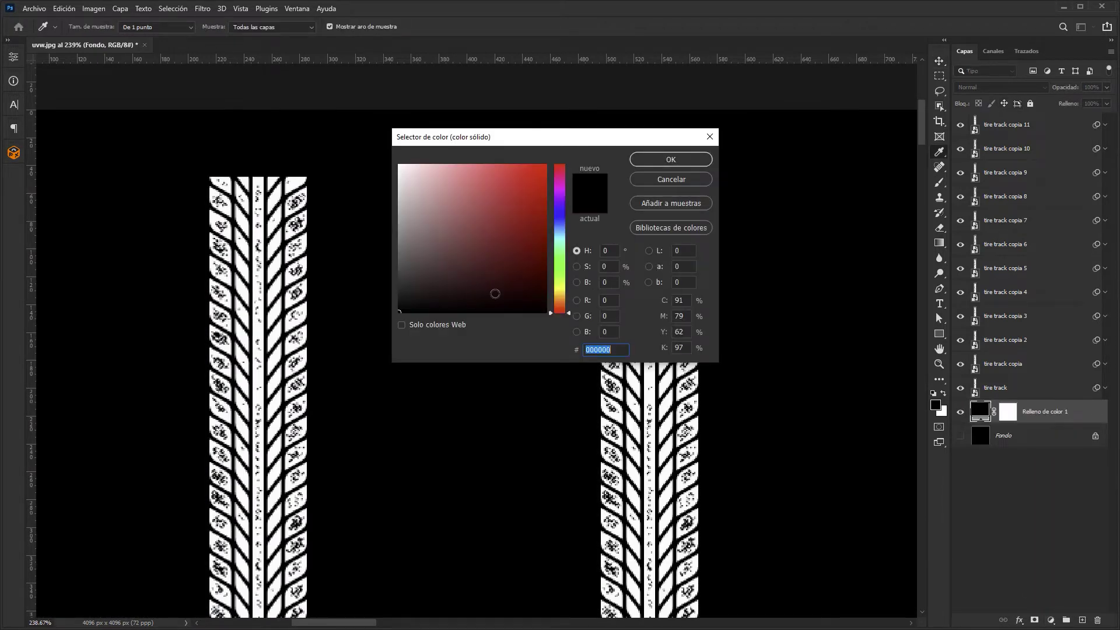
pyautogui.click(655, 161)
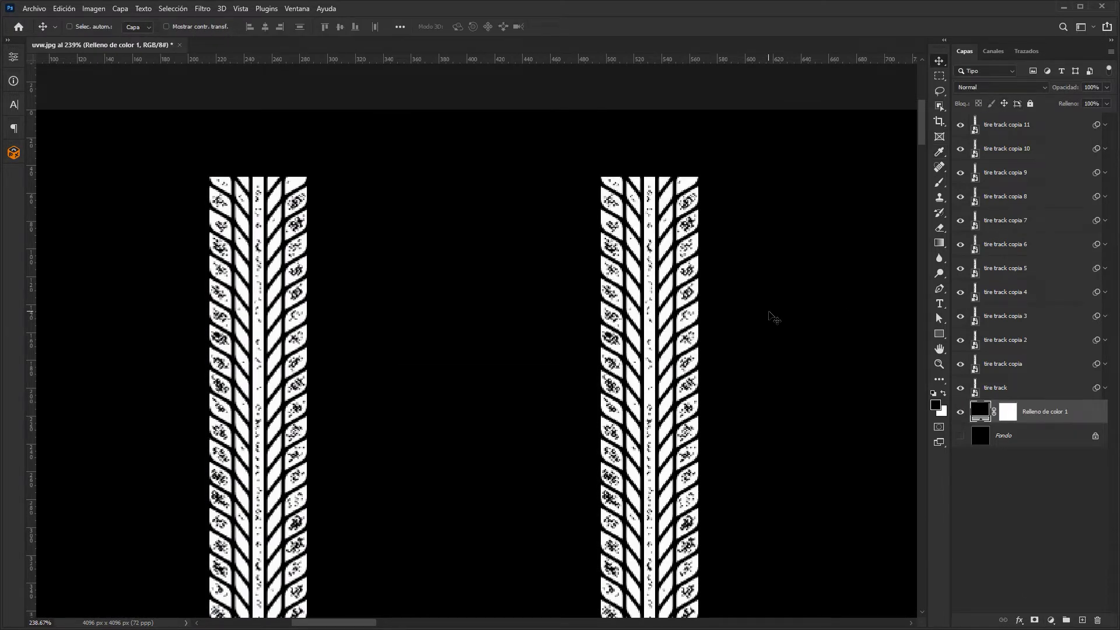
# Step: Group all the tire track layers, from the original through tire track copia 11
pyautogui.click(1032, 387)
pyautogui.keyDown('shift'); pyautogui.click(1039, 126); pyautogui.keyUp('shift')
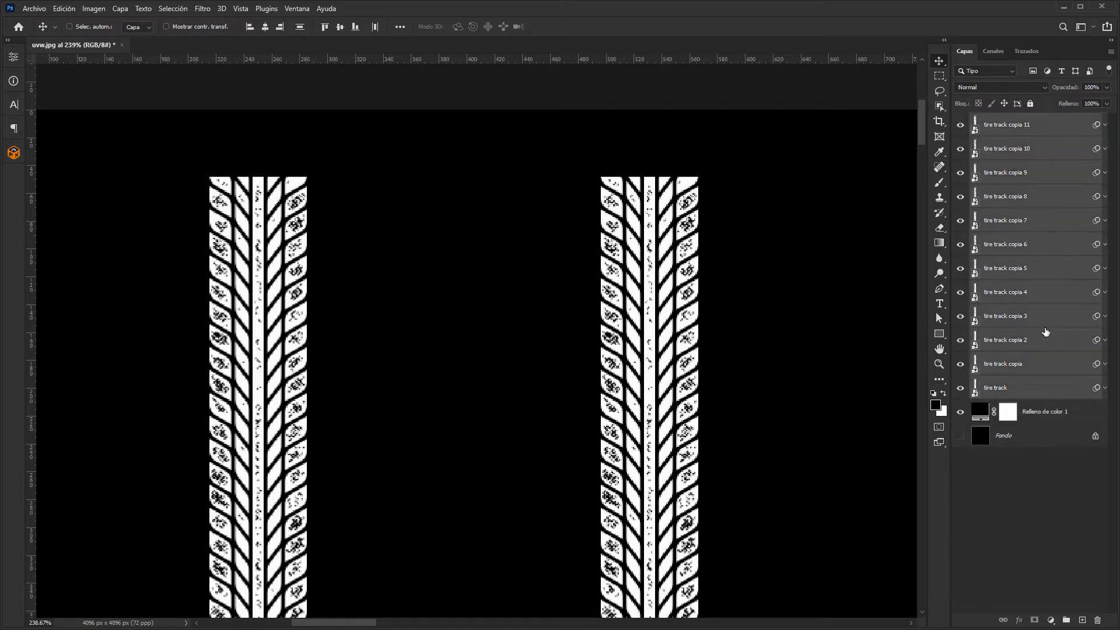
pyautogui.hotkey('ctrl', 'g')
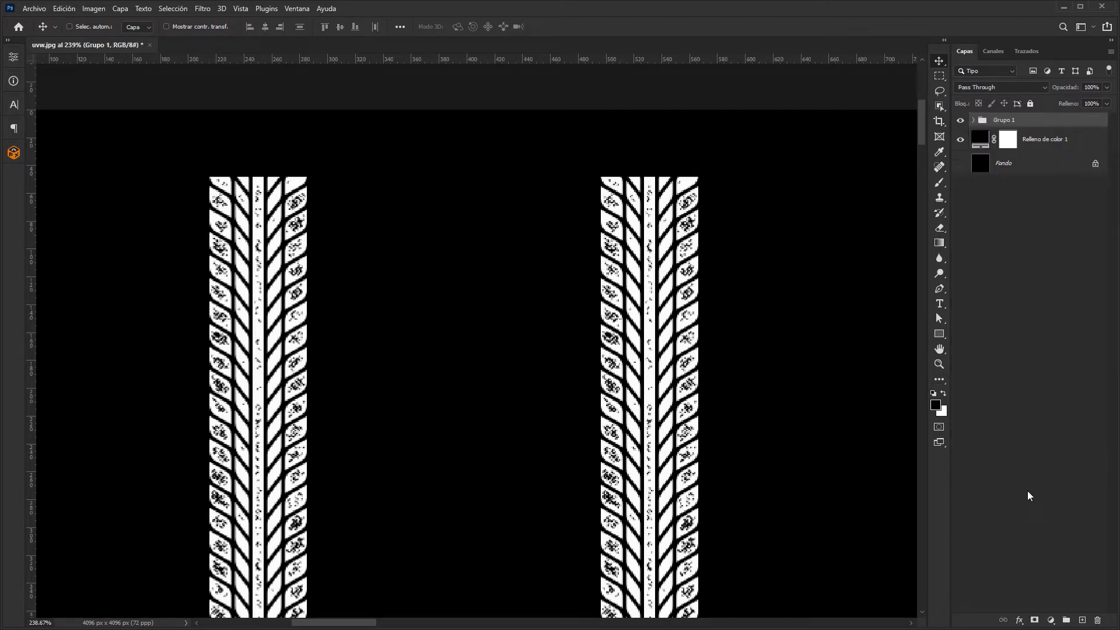
# Step: Add both a layer mask and a vector mask to the tire track group Grupo 1
pyautogui.hotkey('ctrl', '-')
pyautogui.hotkey('ctrl', '-')
pyautogui.hotkey('ctrl', '-')
pyautogui.hotkey('ctrl', '-')
pyautogui.hotkey('ctrl', '-')
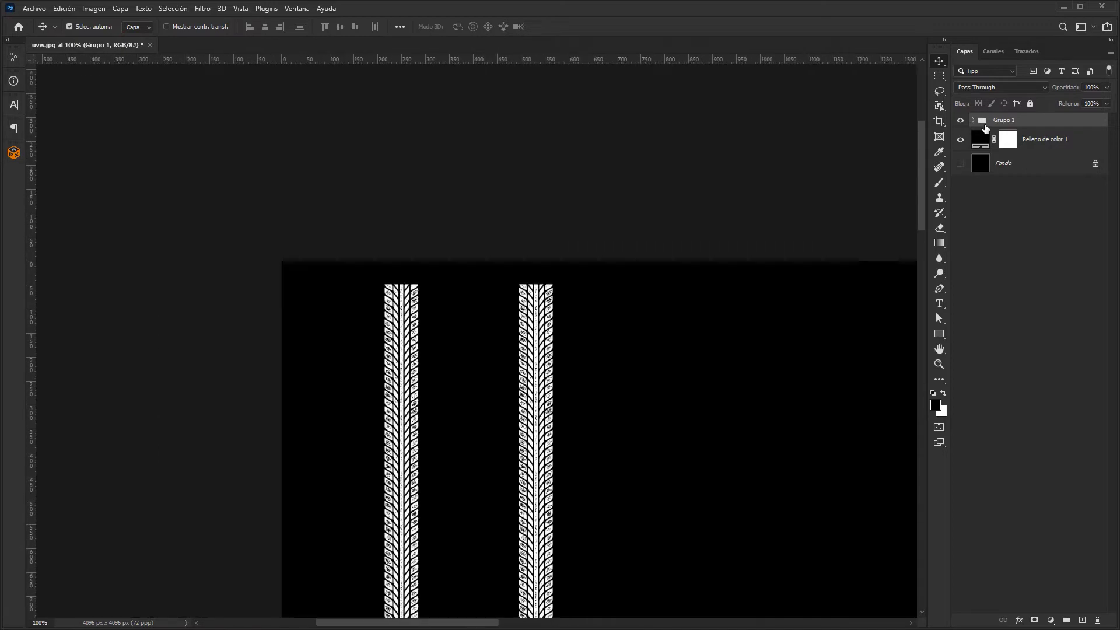
pyautogui.moveTo(618, 417); pyautogui.dragTo(489, 271)
pyautogui.hotkey('ctrl', '-')
pyautogui.hotkey('ctrl', '-')
pyautogui.hotkey('ctrl', '-')
pyautogui.click(1036, 621)
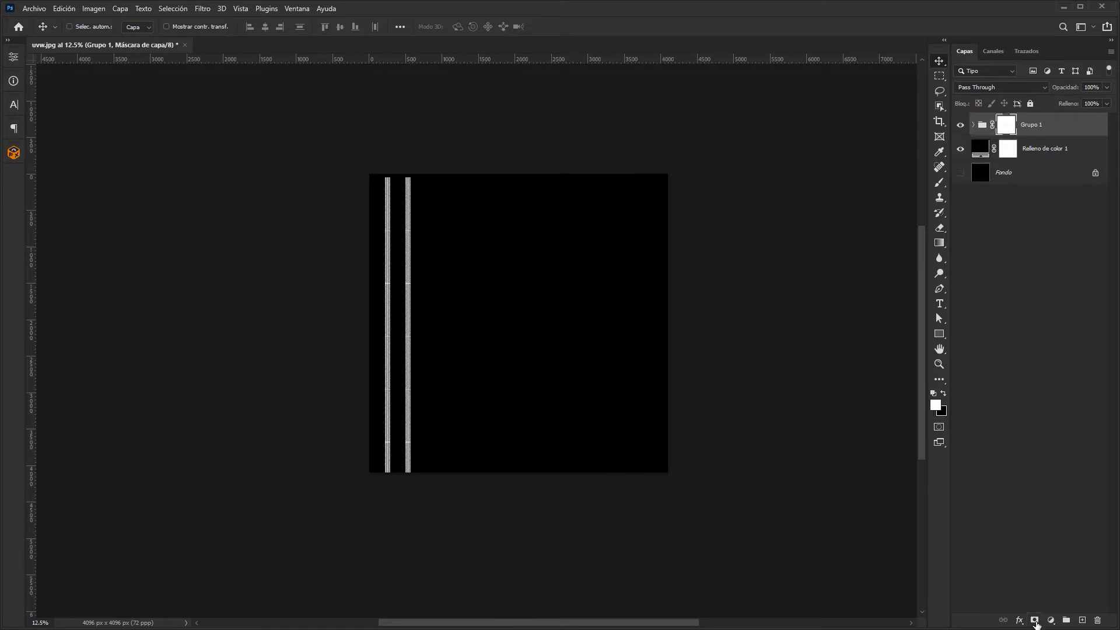
pyautogui.click(1035, 620)
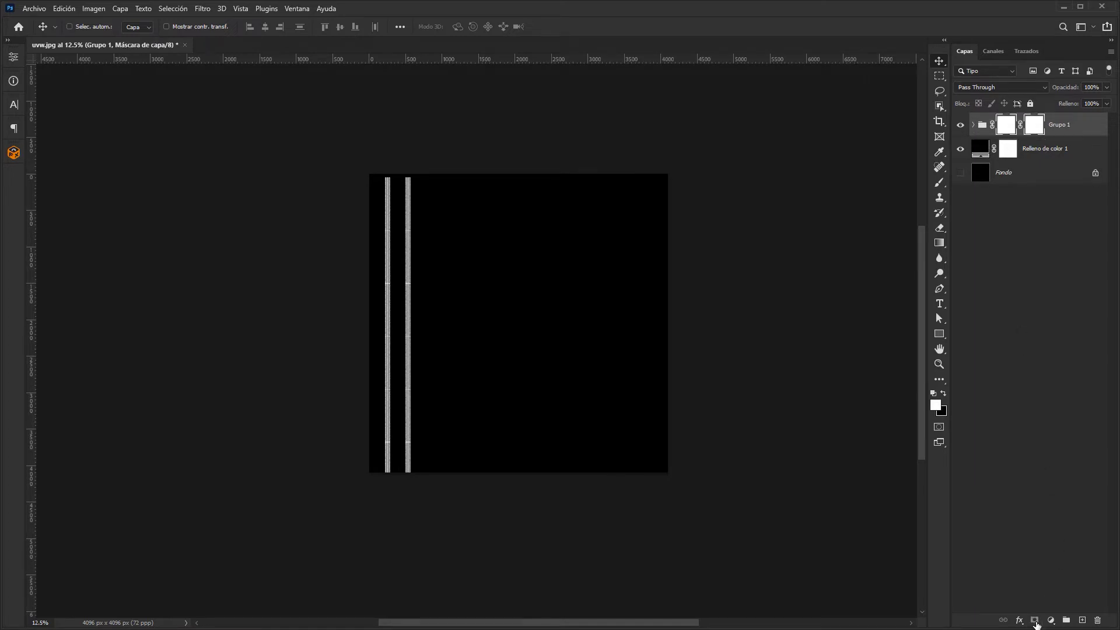
# Step: Draw a rectangle about 3768 px wide on the group's vector mask, cutting off the tracks' lower ends, and feather it 351.9 px
pyautogui.click(13, 56)
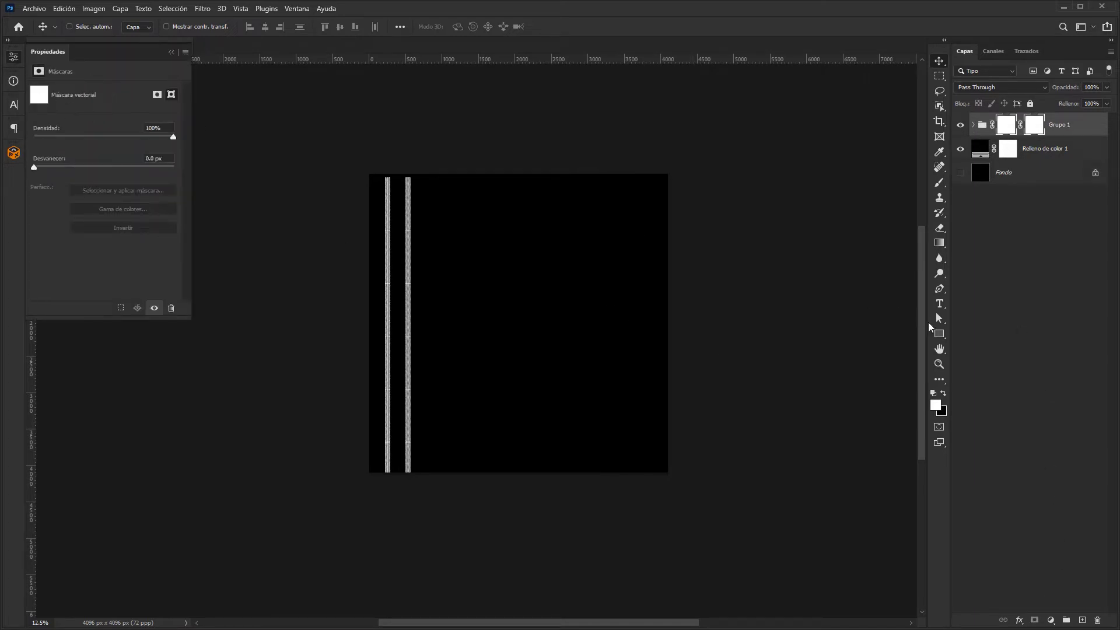
pyautogui.click(939, 334)
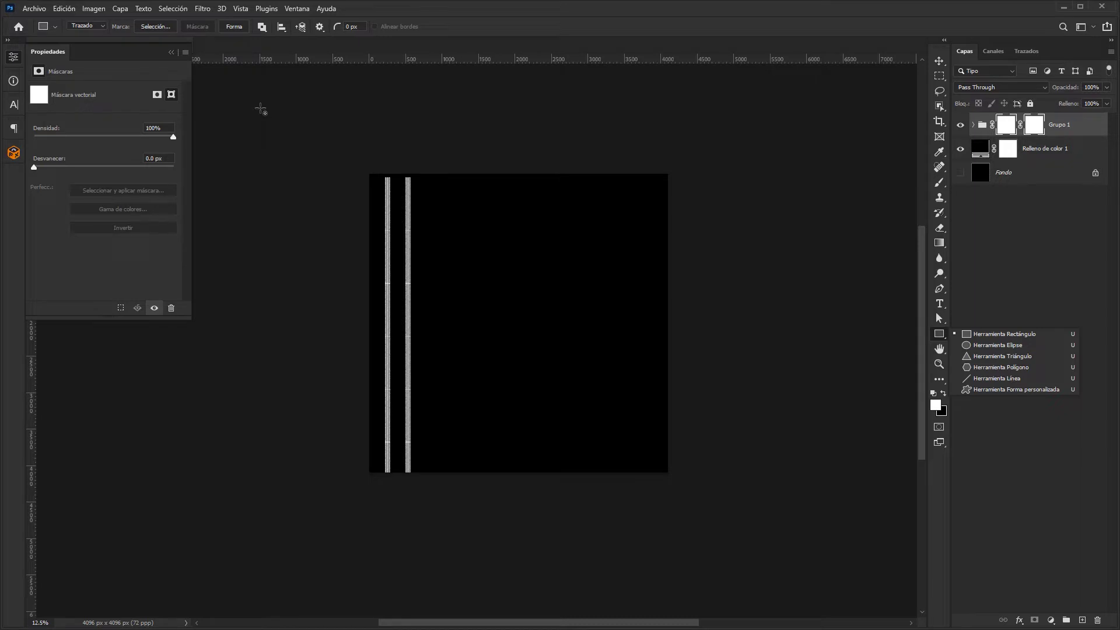
pyautogui.moveTo(260, 107); pyautogui.dragTo(534, 437)
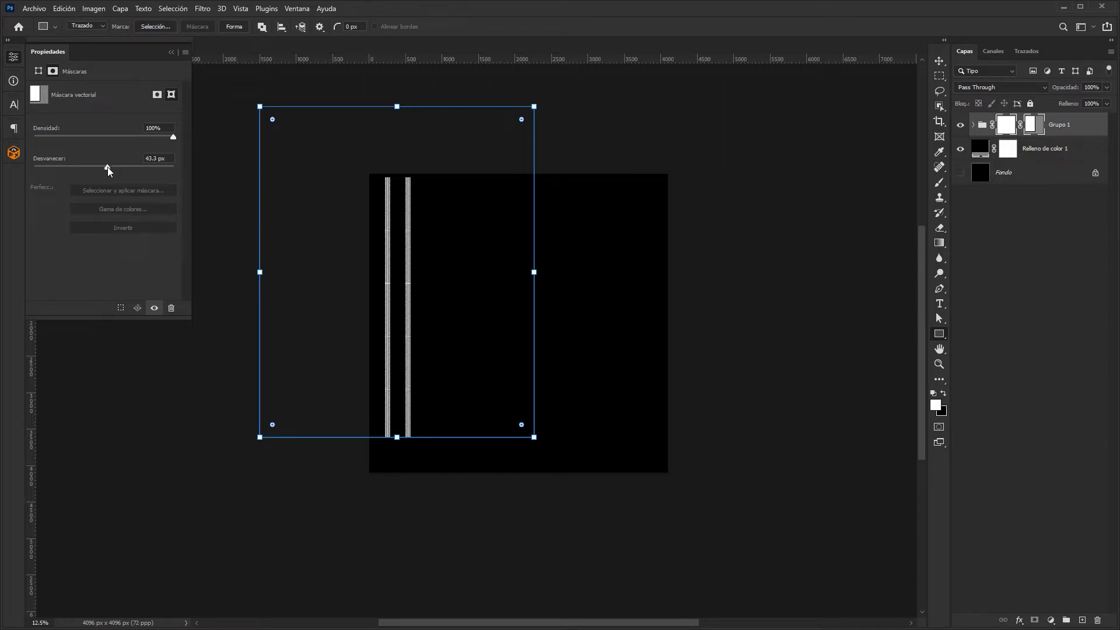
pyautogui.click(153, 167)
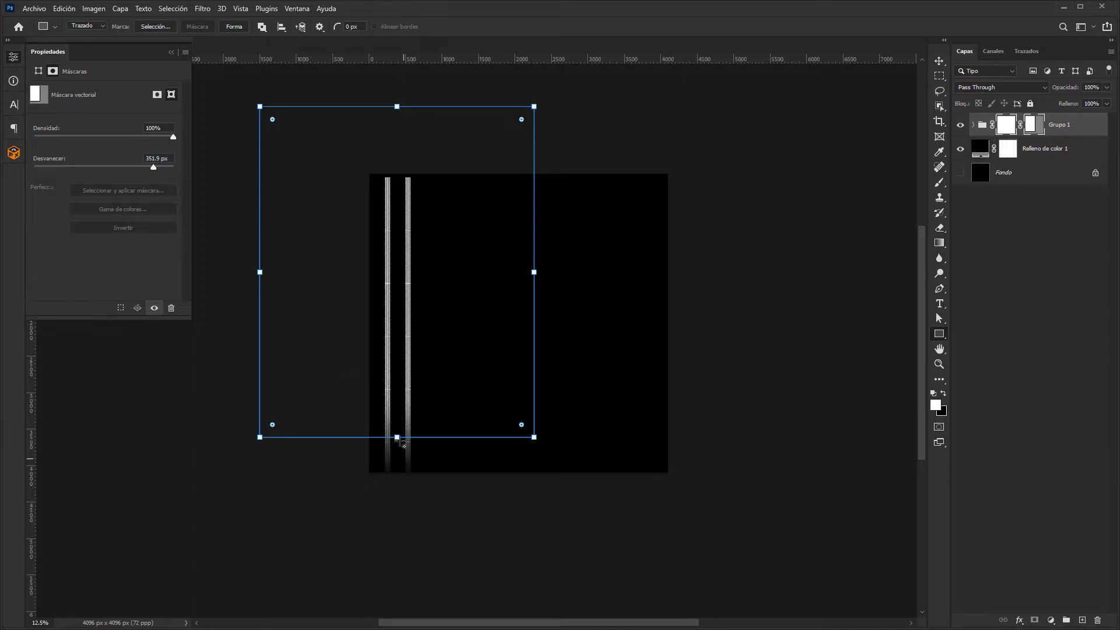
# Step: Raise the vector mask rectangle's lower edge to shorten the visible tracks and increase the mask feather to 666.7 px
pyautogui.moveTo(397, 436); pyautogui.dragTo(397, 408)
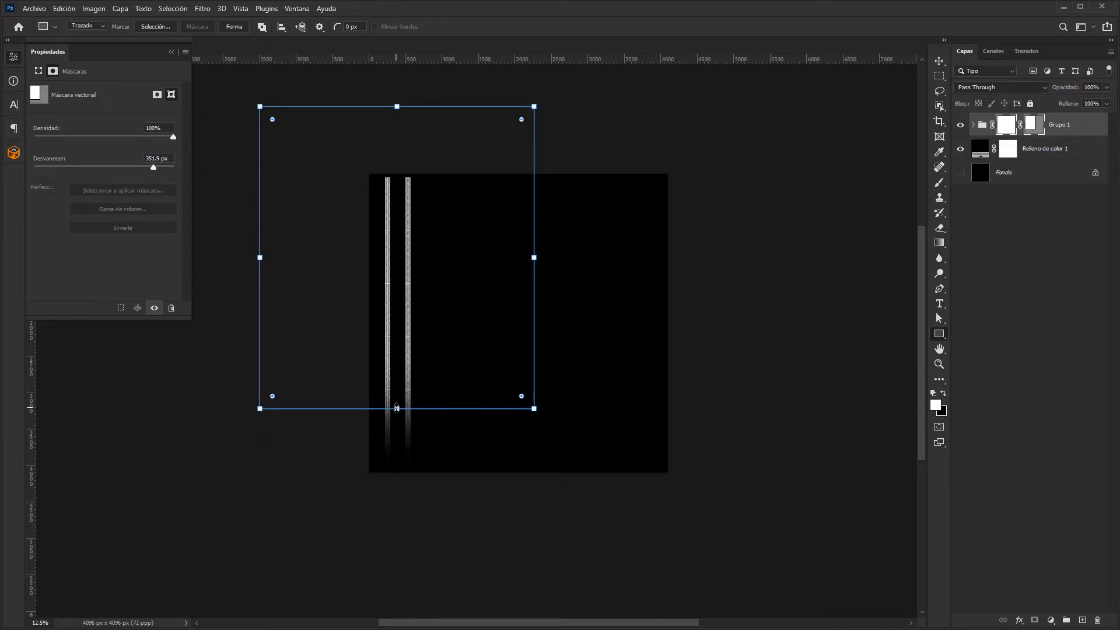
pyautogui.moveTo(156, 168); pyautogui.dragTo(157, 168)
pyautogui.moveTo(398, 408); pyautogui.dragTo(397, 370)
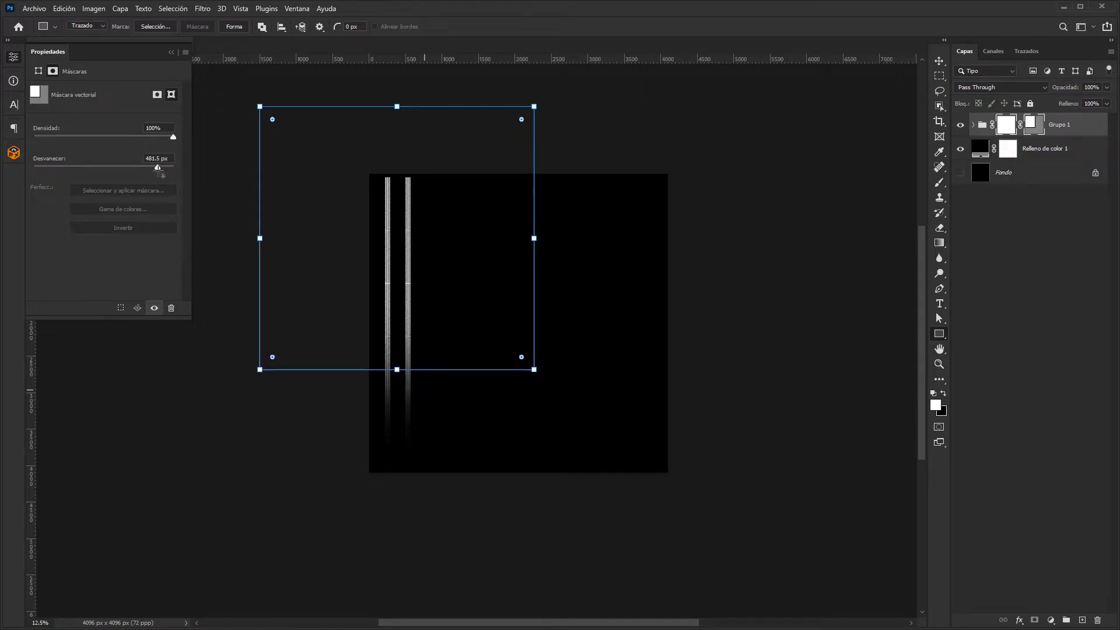
pyautogui.moveTo(162, 168); pyautogui.dragTo(163, 168)
# Step: Examine how the tire tracks fade out towards the lower edge of the texture
pyautogui.click(939, 61)
pyautogui.click(396, 453)
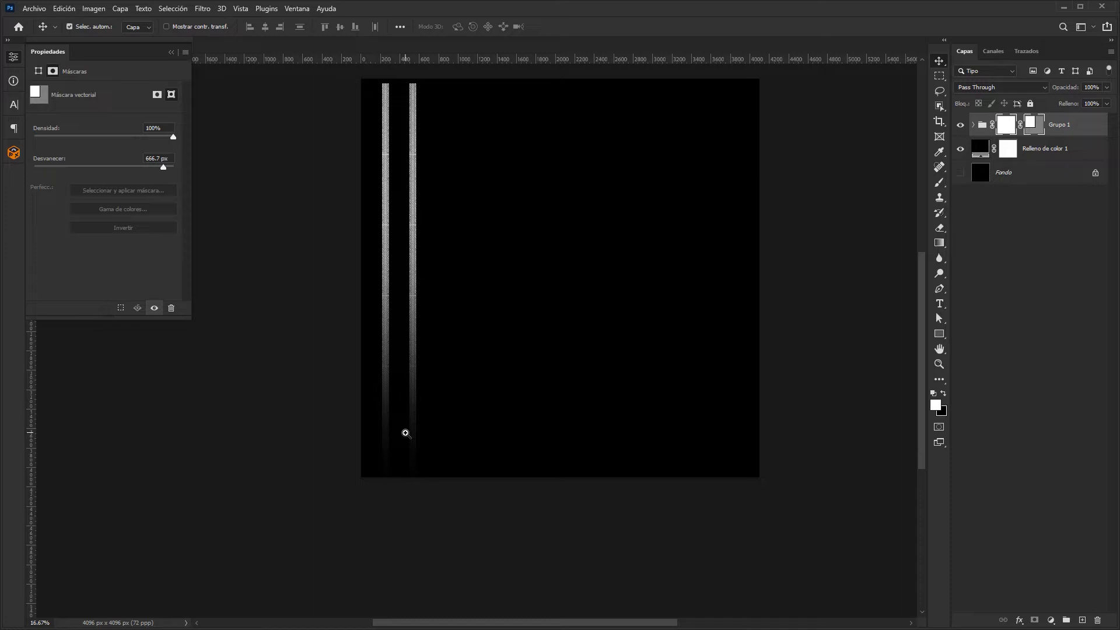
pyautogui.moveTo(352, 481); pyautogui.dragTo(432, 425)
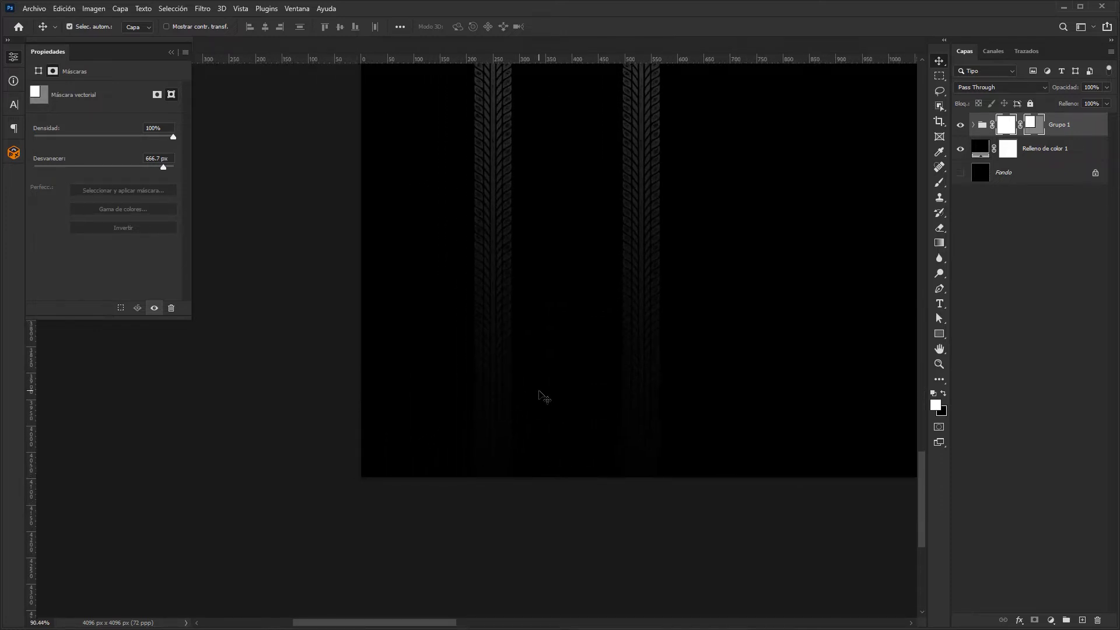
pyautogui.hotkey('ctrl', '-')
pyautogui.hotkey('ctrl', '-')
pyautogui.hotkey('ctrl', '-')
pyautogui.hotkey('ctrl', '-')
pyautogui.hotkey('ctrl', '-')
pyautogui.hotkey('ctrl', '-')
pyautogui.hotkey('ctrl', '-')
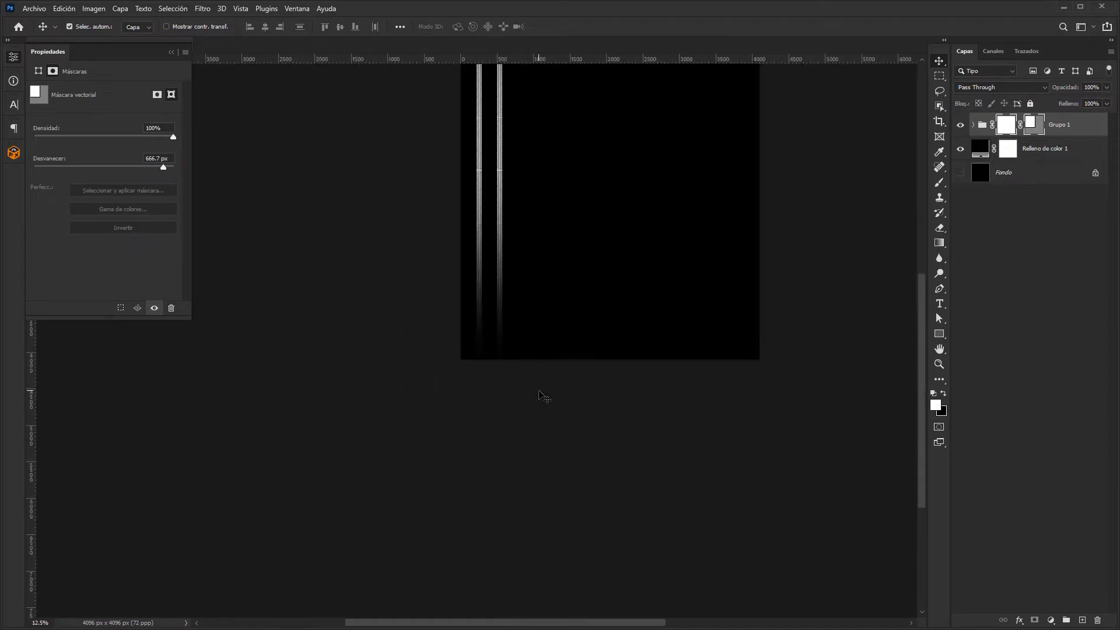
# Step: Move the vector mask's two lower anchor points upward so the mask rectangle measures 3768 by 3311 px
pyautogui.click(1032, 127)
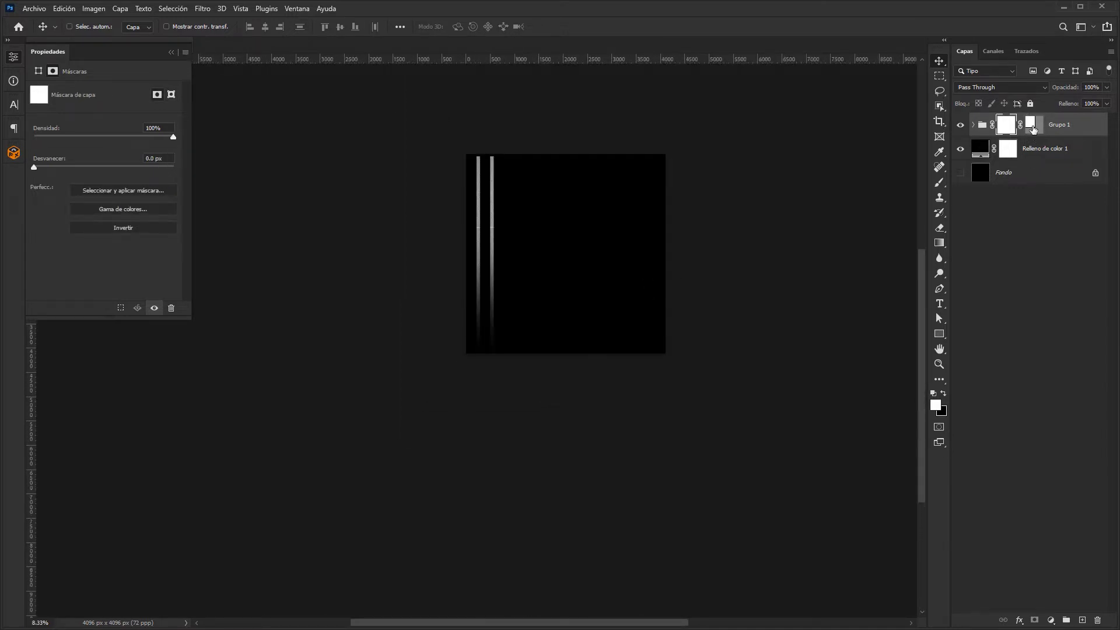
pyautogui.click(939, 319)
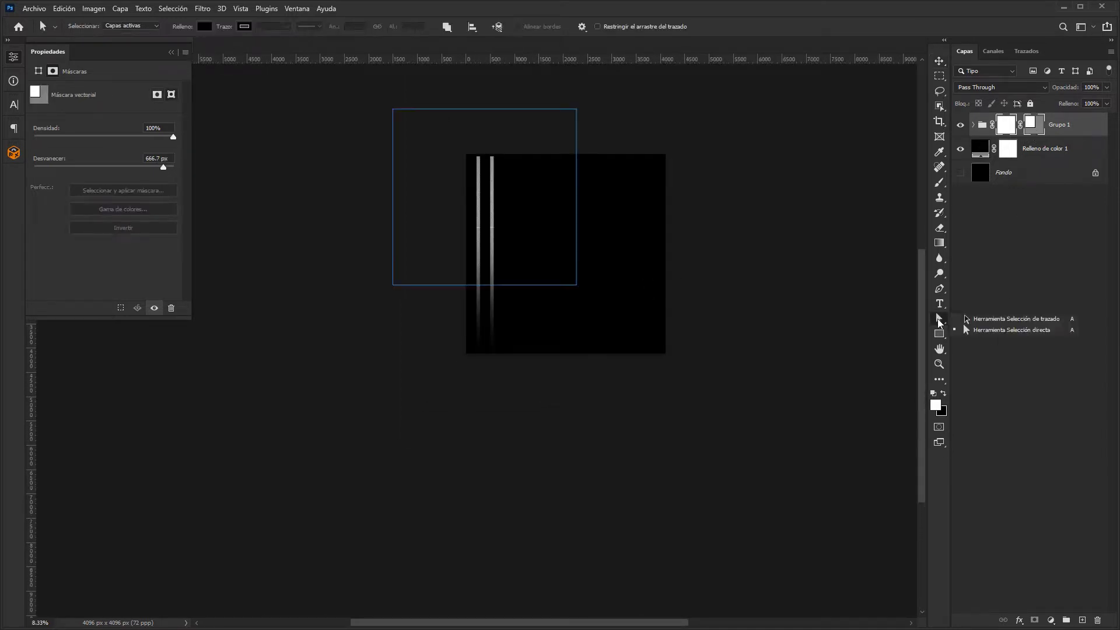
pyautogui.click(394, 273)
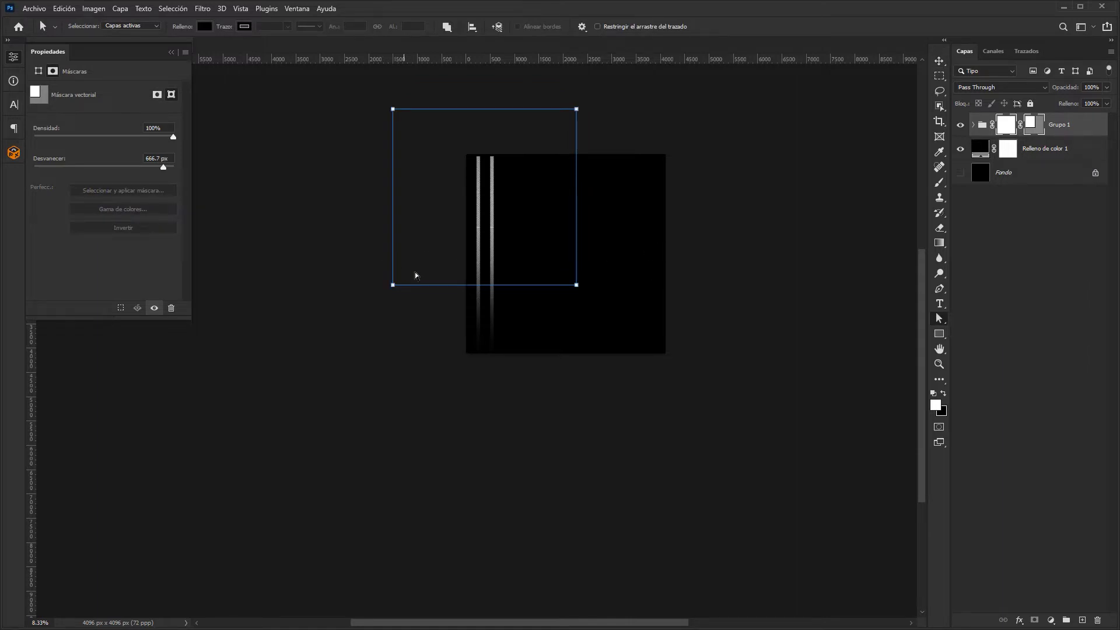
pyautogui.moveTo(358, 278); pyautogui.dragTo(577, 274)
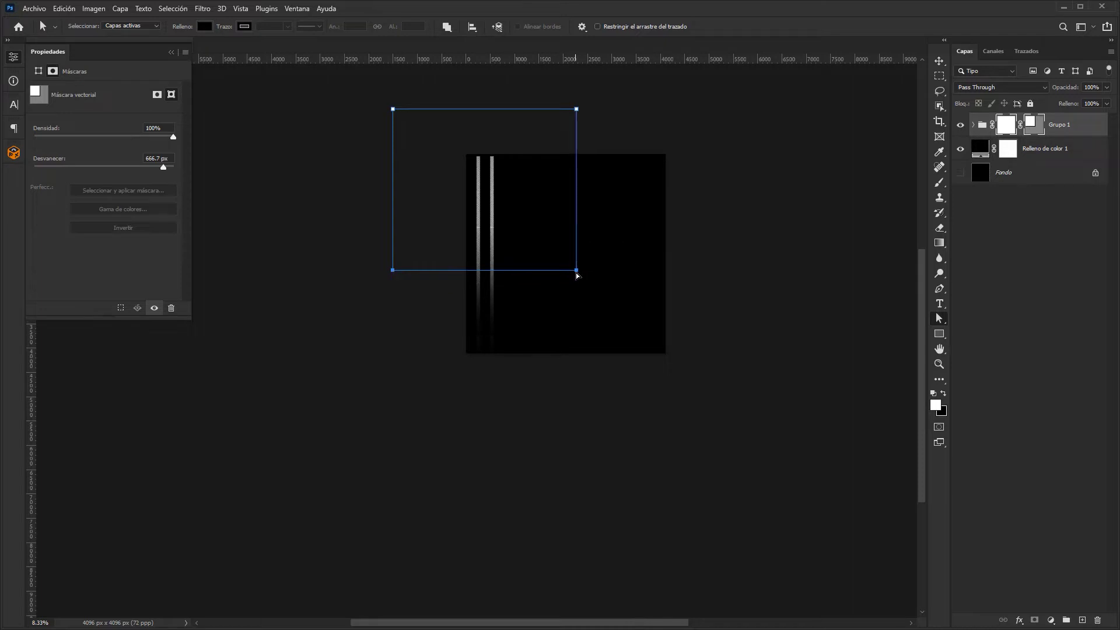
pyautogui.click(763, 300)
pyautogui.press('v')
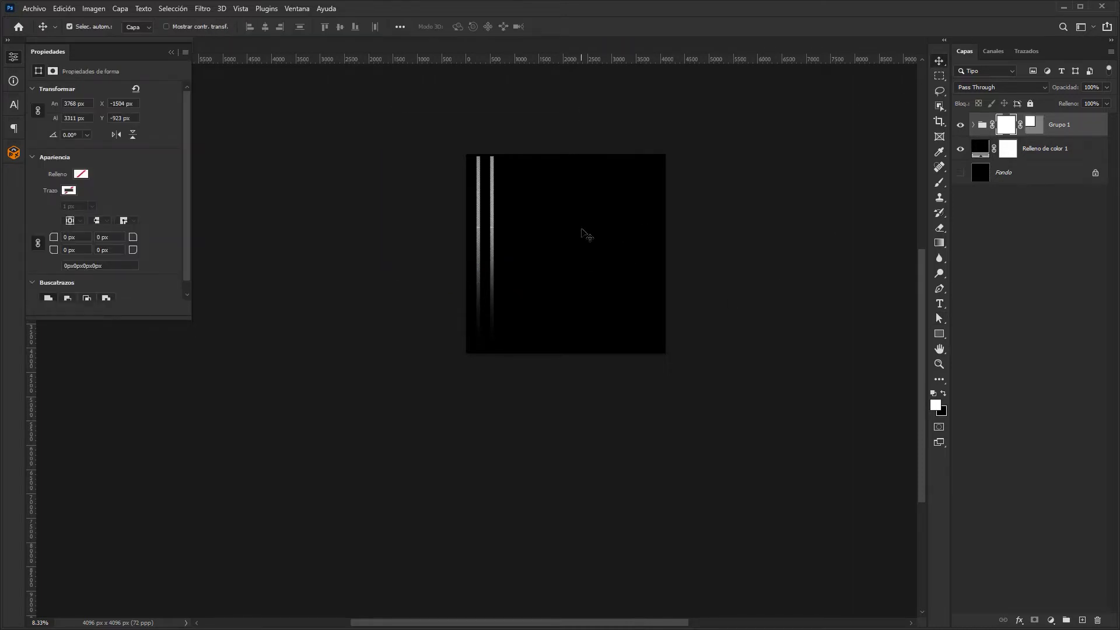
pyautogui.hotkey('ctrl', '+')
pyautogui.hotkey('ctrl', '+')
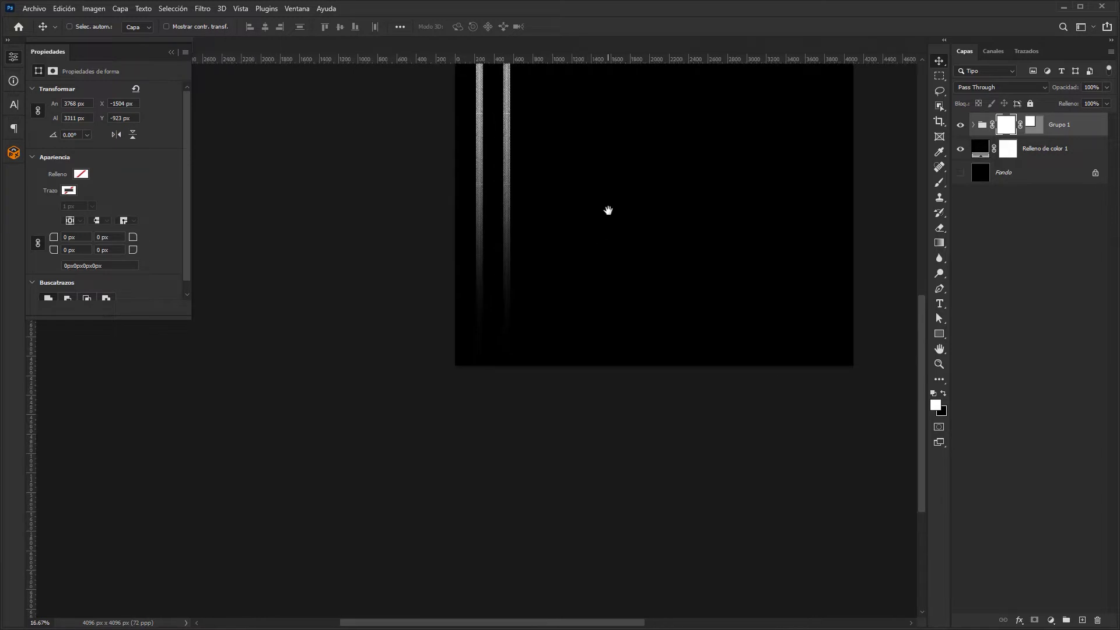
pyautogui.moveTo(607, 210); pyautogui.dragTo(481, 363)
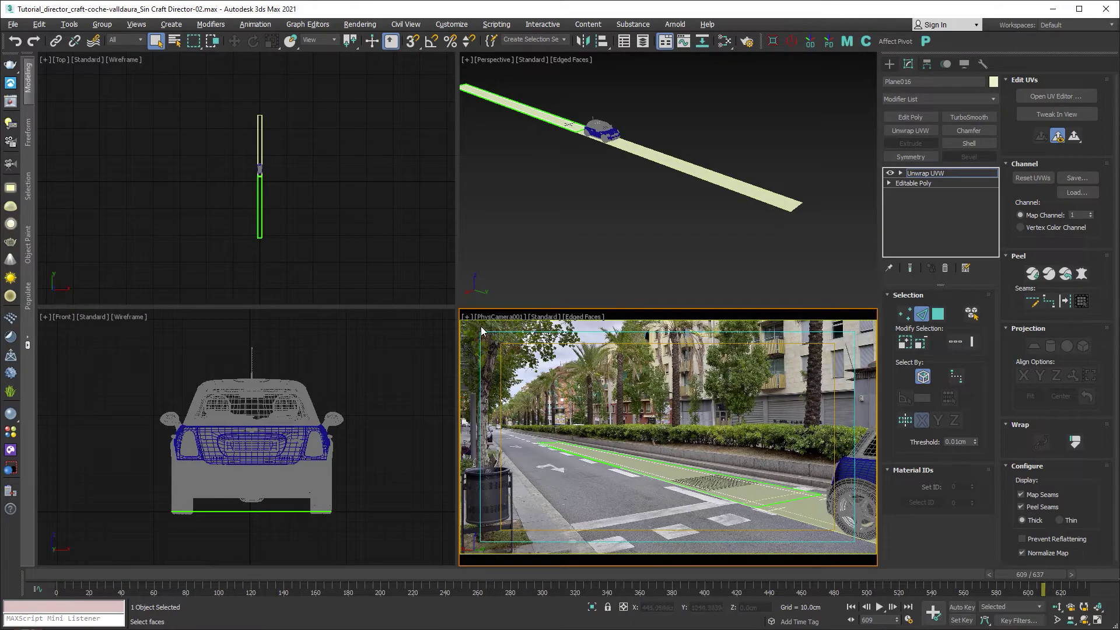
# Step: Switch to 3ds Max, leave edge selection on the unwrapped strip, and create a VRayMtl in the Slate Material Editor's View3
pyautogui.click(922, 313)
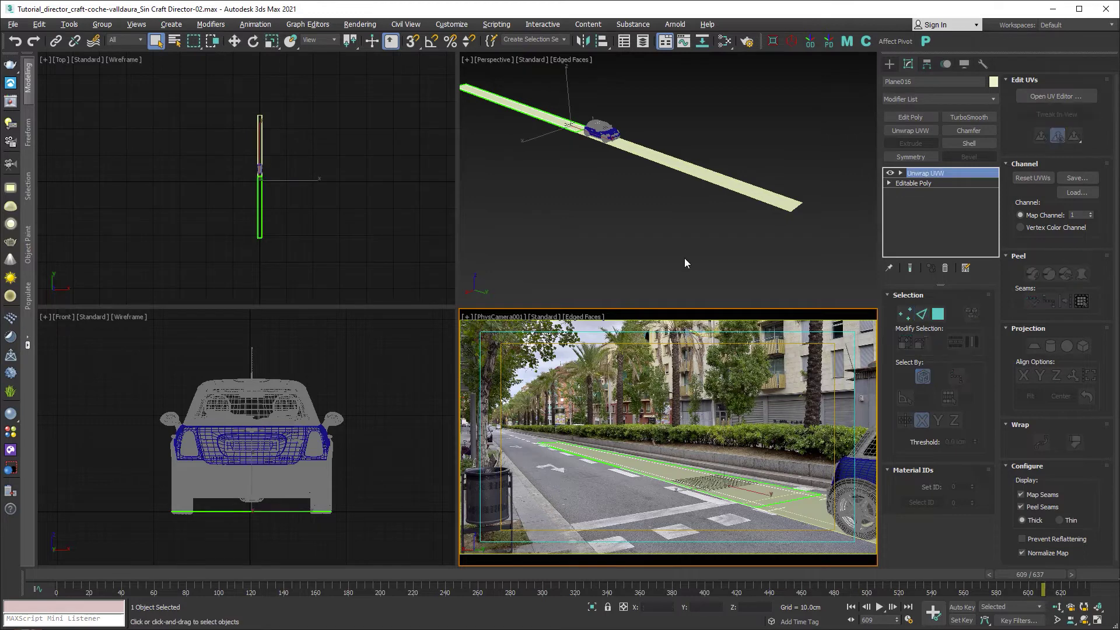
pyautogui.click(236, 42)
pyautogui.click(725, 42)
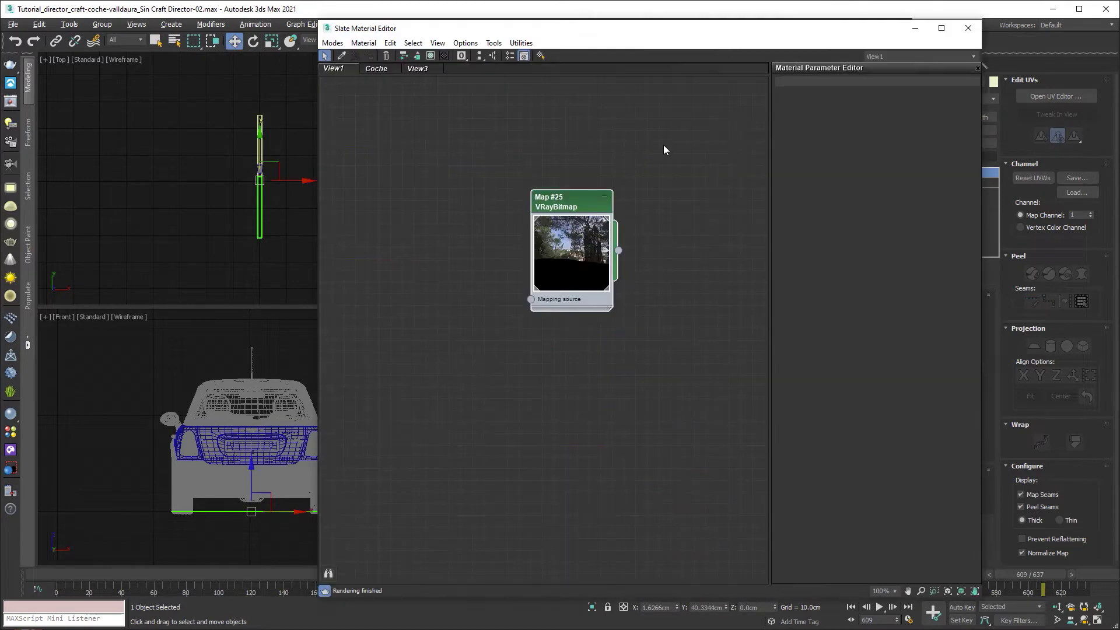
pyautogui.click(417, 69)
pyautogui.moveTo(575, 192)
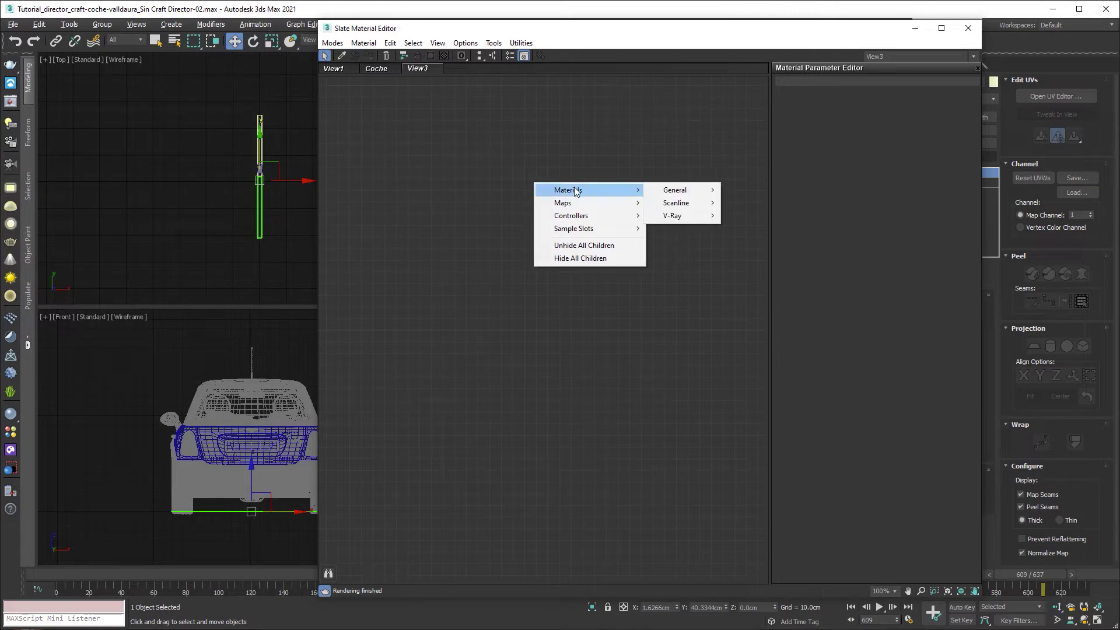
pyautogui.moveTo(683, 224)
pyautogui.click(748, 369)
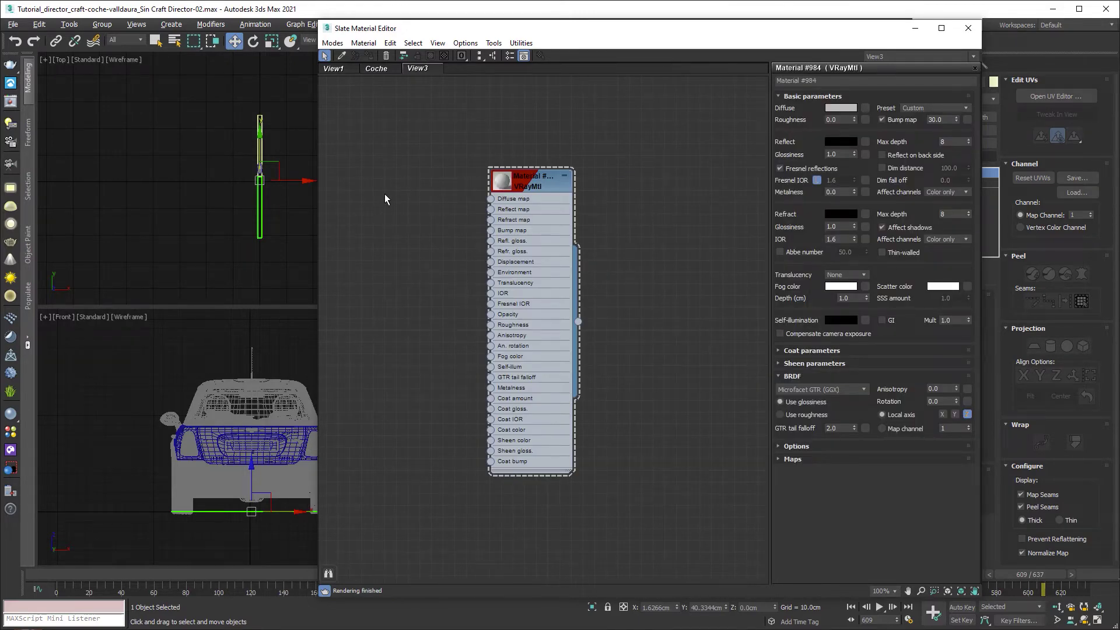
# Step: Assign the new VRayMtl to the selected ground strip and connect uvw tire track.jpg as a bitmap to its Opacity map
pyautogui.rightClick(278, 206)
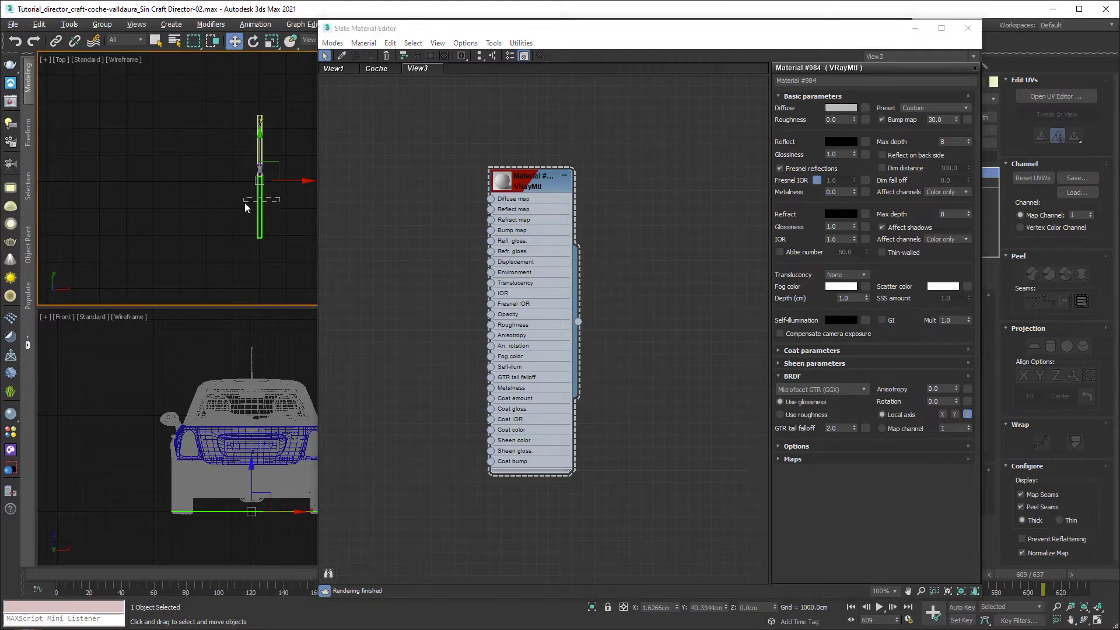
pyautogui.click(510, 182)
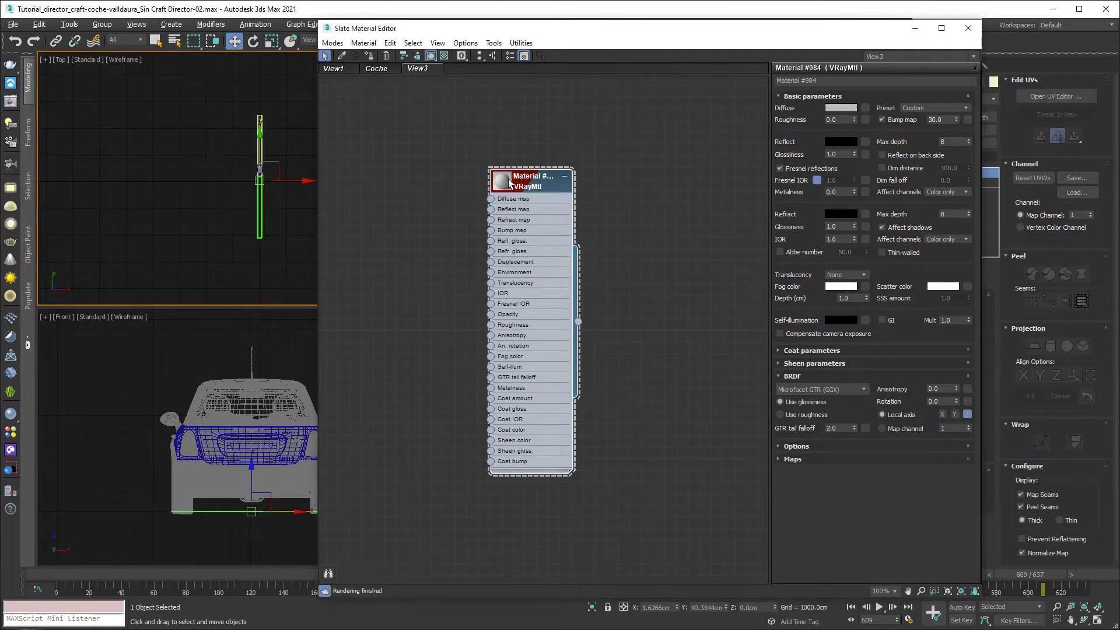
pyautogui.click(369, 55)
pyautogui.click(370, 626)
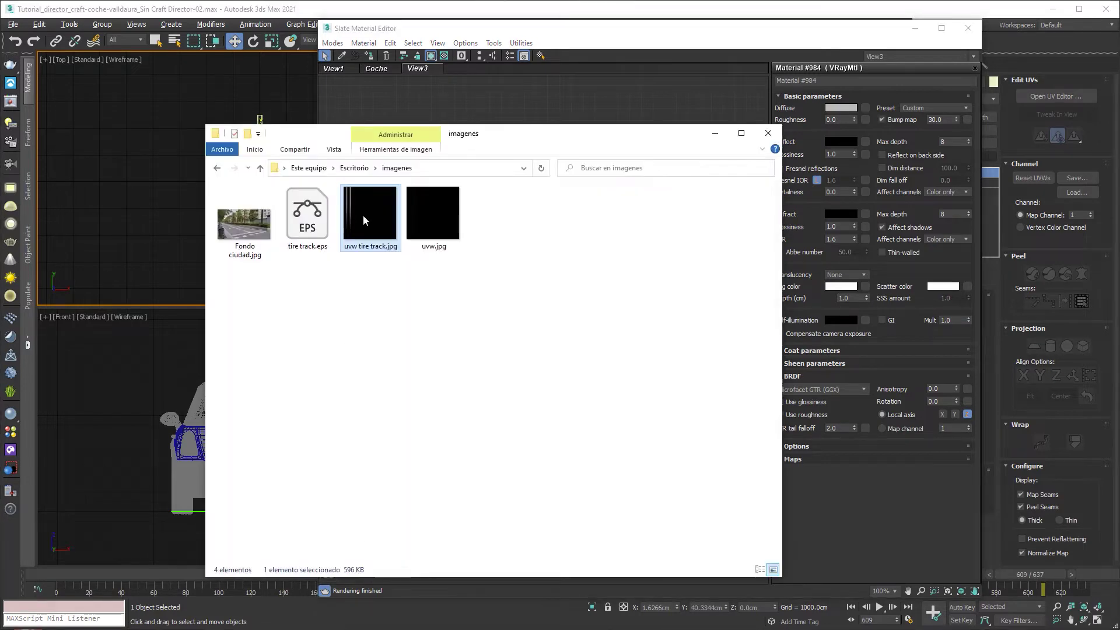
pyautogui.moveTo(362, 215); pyautogui.dragTo(490, 316)
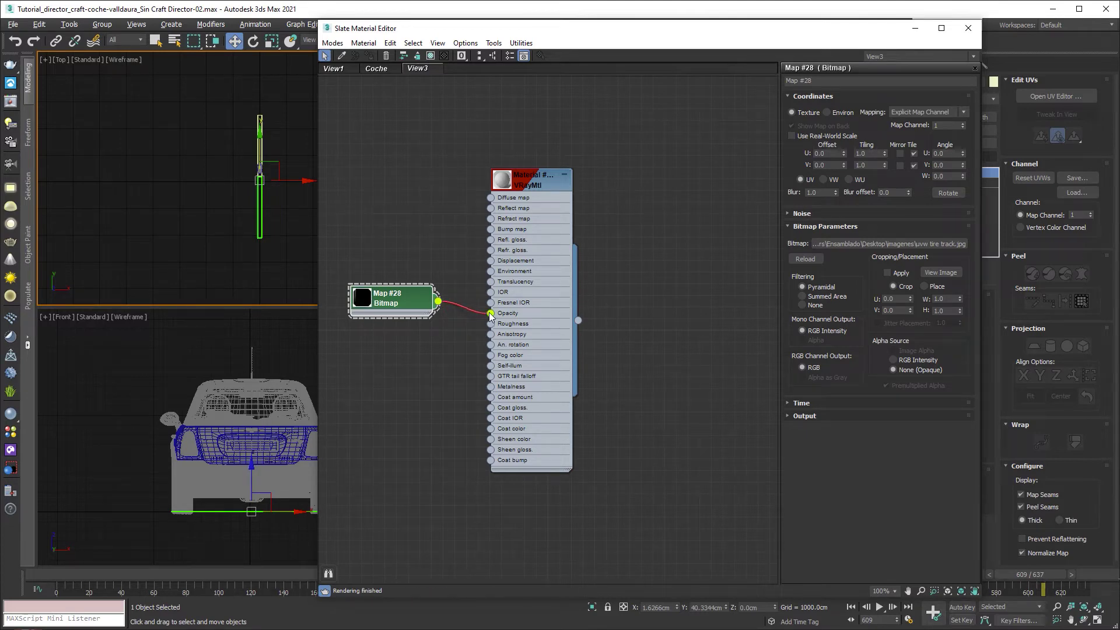
# Step: Set the VRayMtl's diffuse color to pure black and close the material editor
pyautogui.click(534, 185)
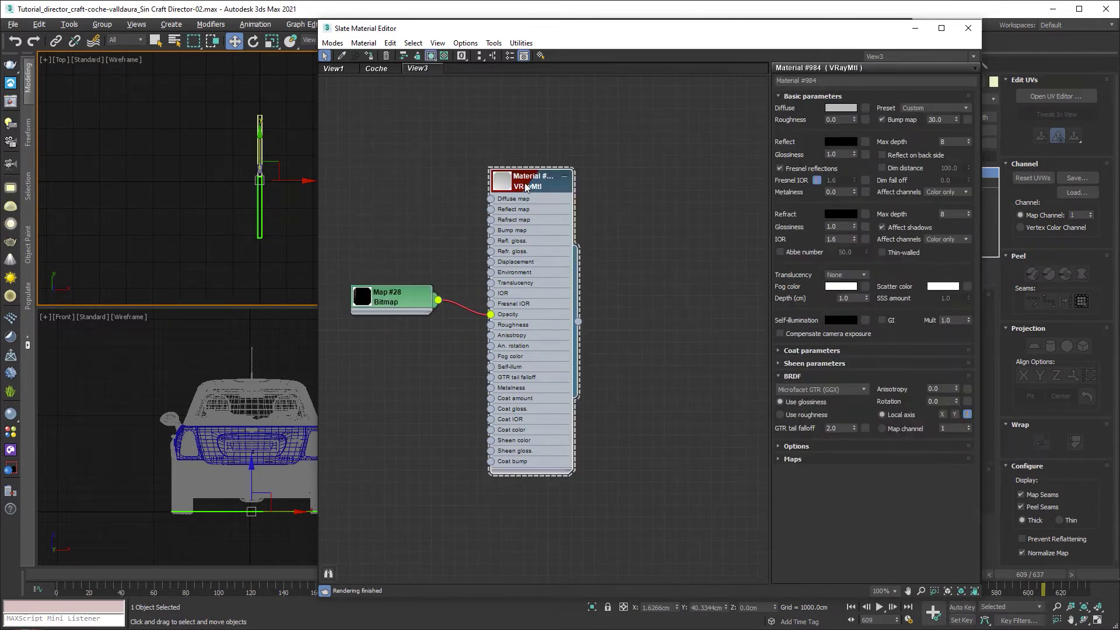
pyautogui.click(835, 110)
pyautogui.moveTo(336, 98); pyautogui.dragTo(336, 164)
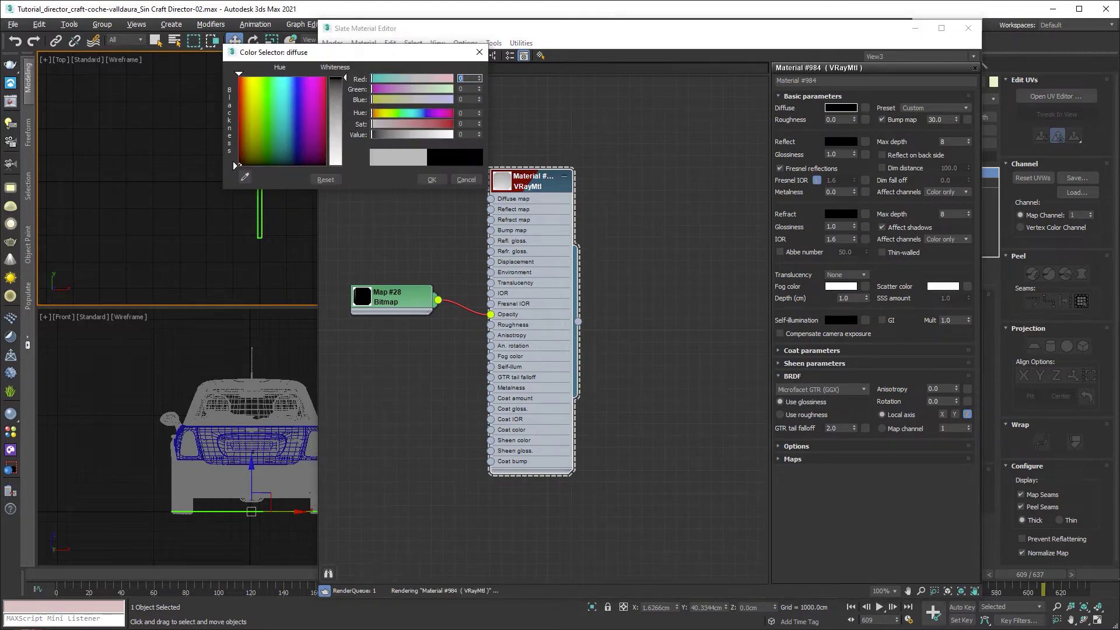
pyautogui.click(431, 179)
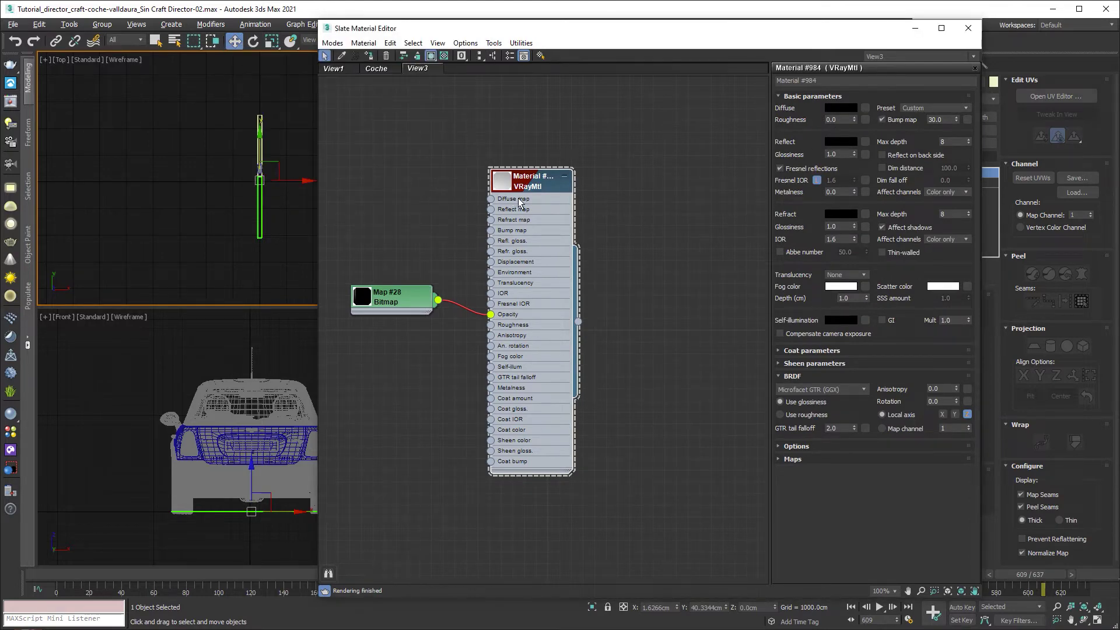
pyautogui.click(966, 30)
# Step: Delete the untextured ground strip that extends in front of the car
pyautogui.scroll(10, 705, 189)
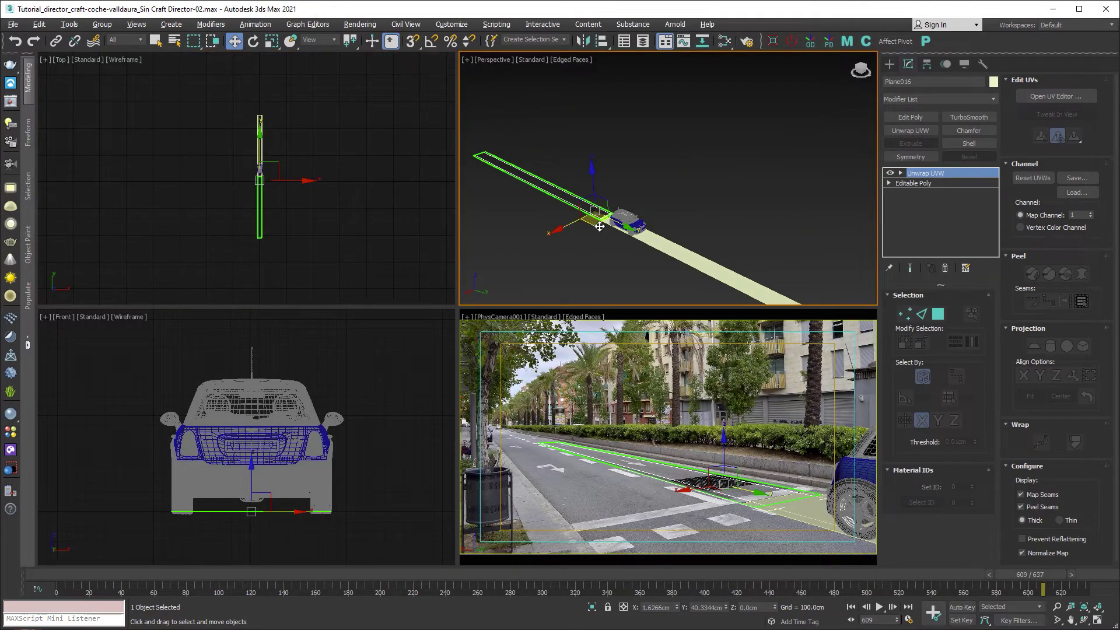
pyautogui.scroll(-8, 583, 229)
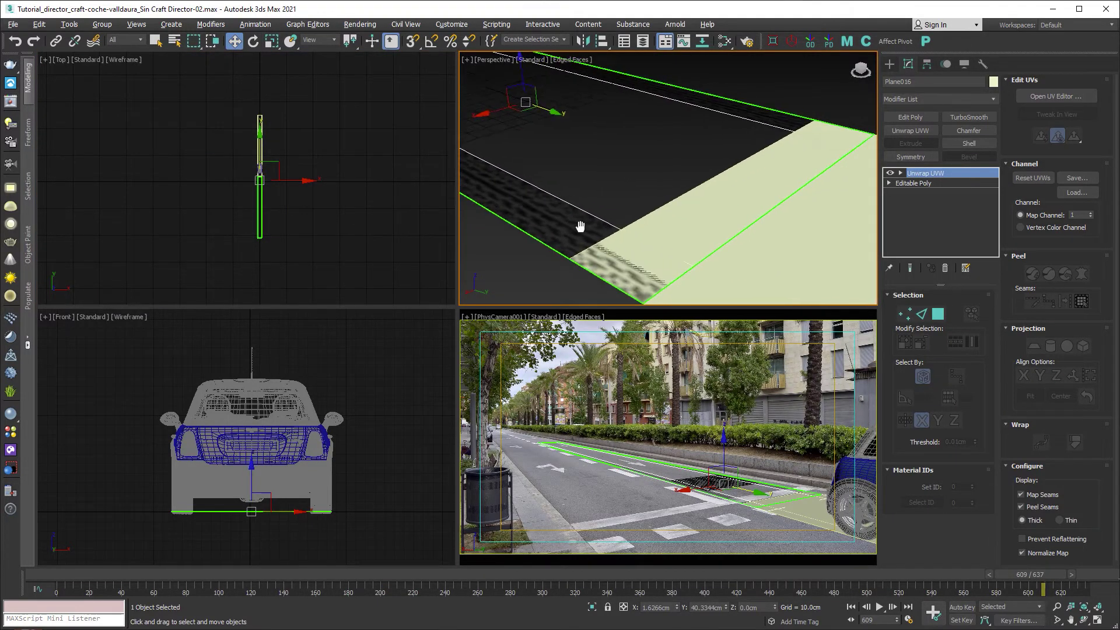
pyautogui.scroll(-6, 645, 218)
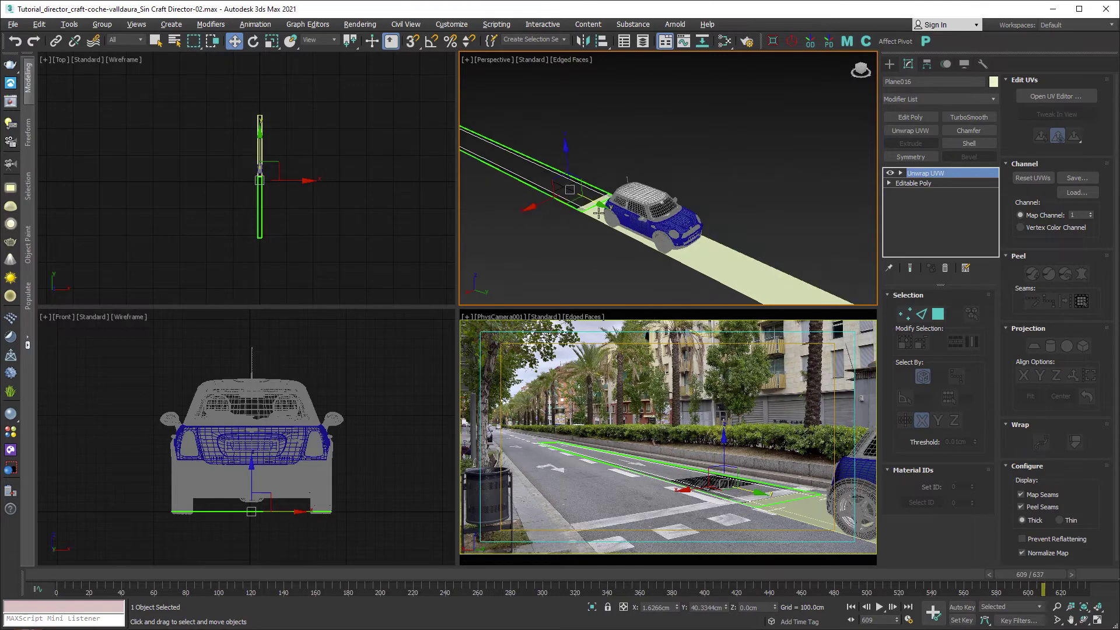
pyautogui.click(668, 126)
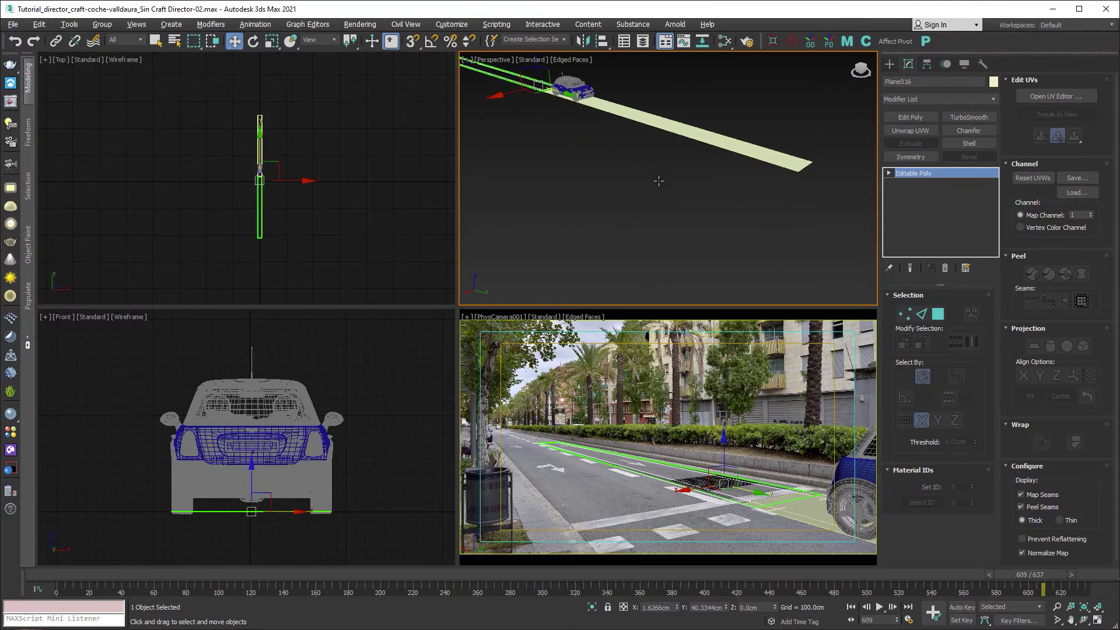
pyautogui.press('Delete')
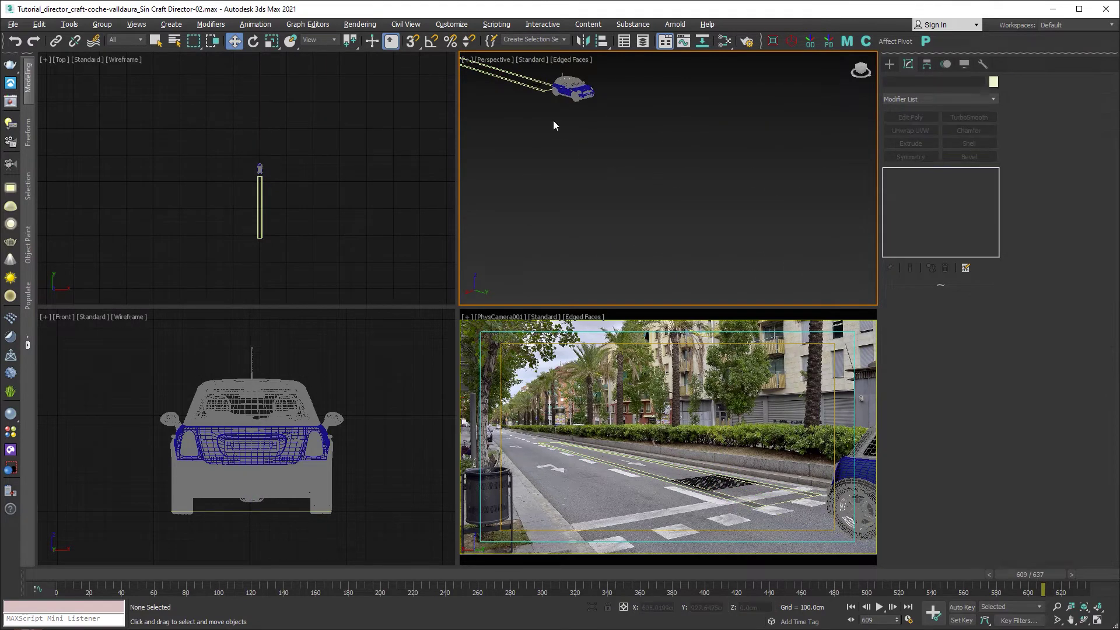
# Step: Clone the textured ground strip along its length so the copy continues in front of the car
pyautogui.click(532, 91)
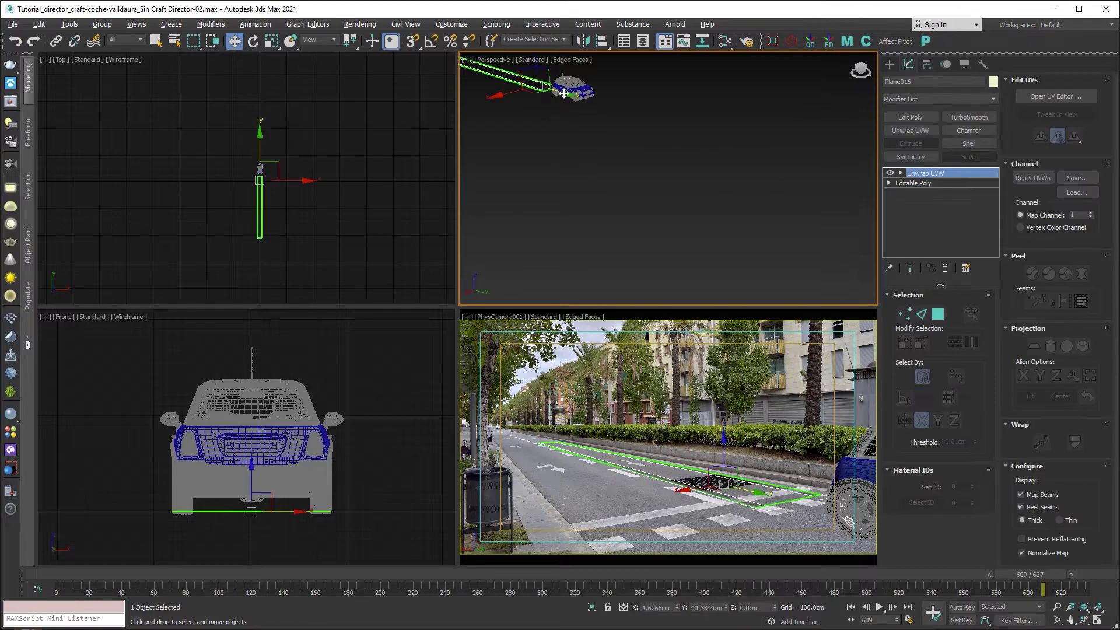
pyautogui.moveTo(598, 111)
pyautogui.mouseDown()
pyautogui.moveTo(778, 194)
pyautogui.moveTo(791, 228)
pyautogui.mouseUp()
pyautogui.click(561, 372)
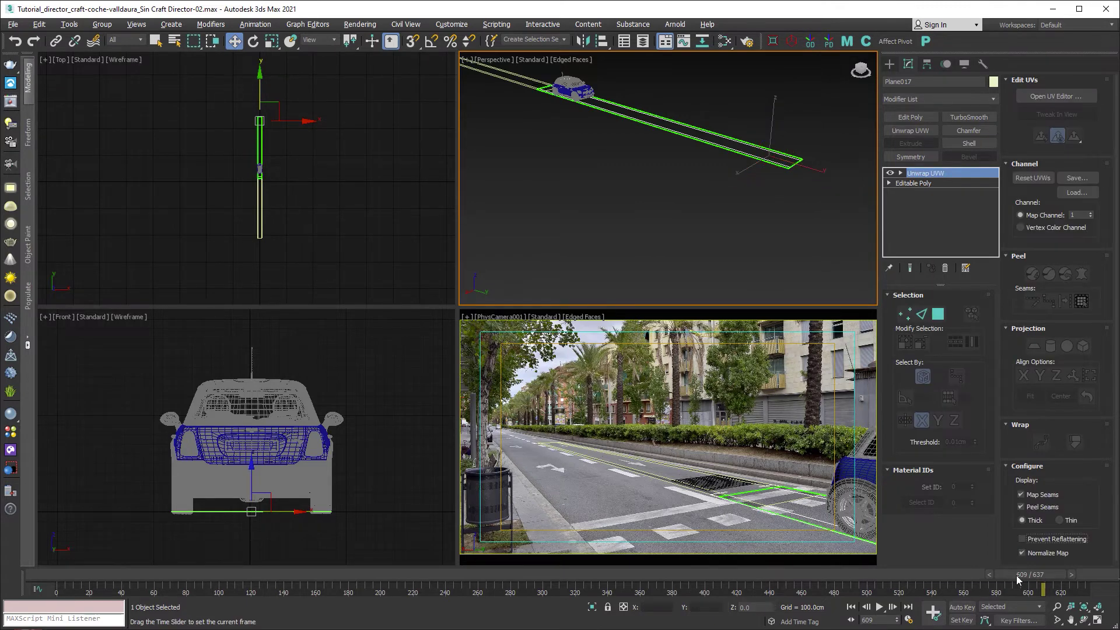
# Step: Go to frame 595 and hide the Carroceria car body group
pyautogui.moveTo(1016, 575); pyautogui.dragTo(995, 567)
pyautogui.press('w')
pyautogui.click(639, 474)
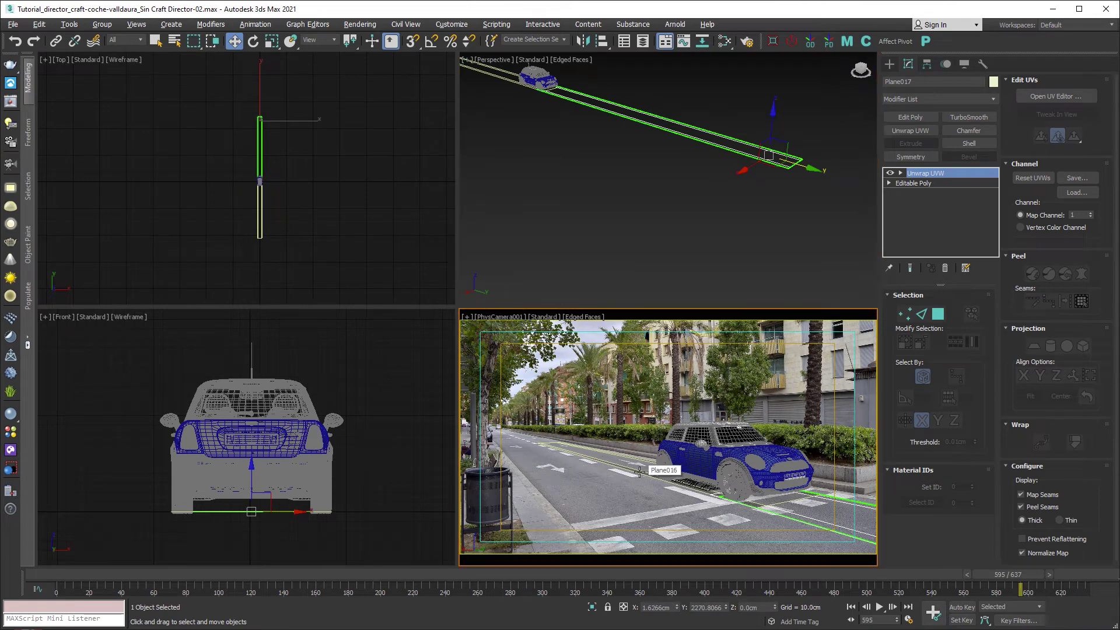
pyautogui.click(804, 521)
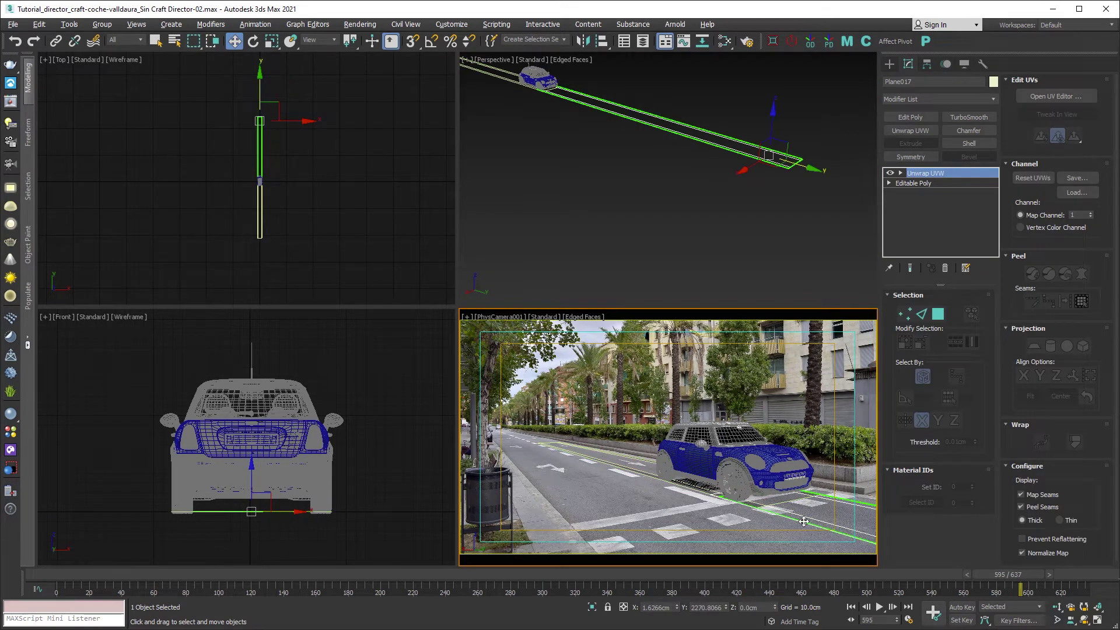
pyautogui.click(748, 462)
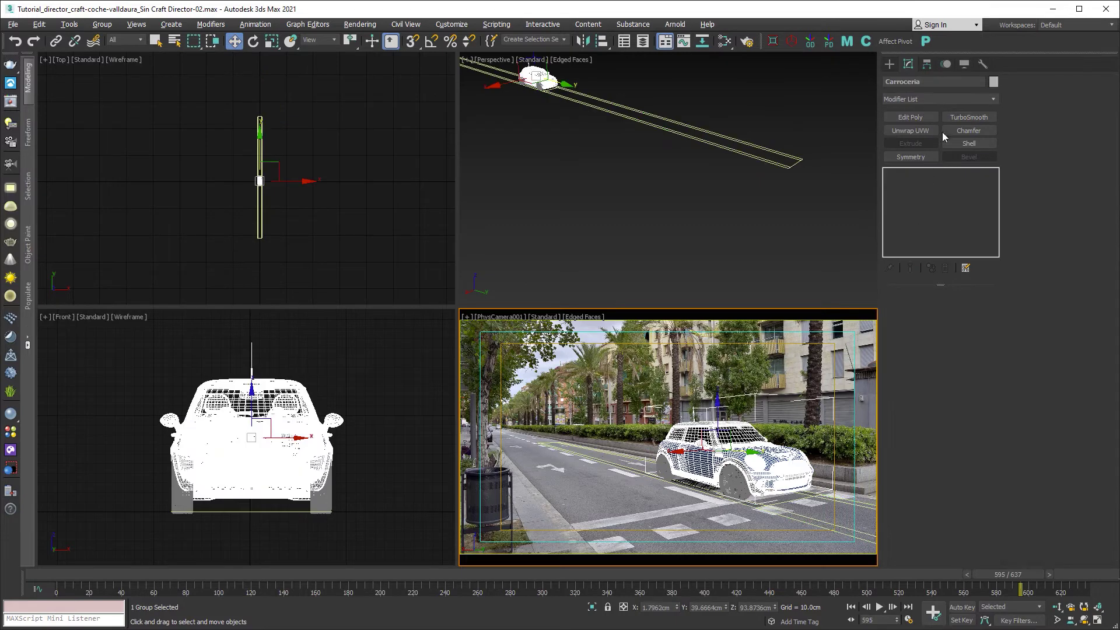
pyautogui.click(964, 63)
pyautogui.click(921, 351)
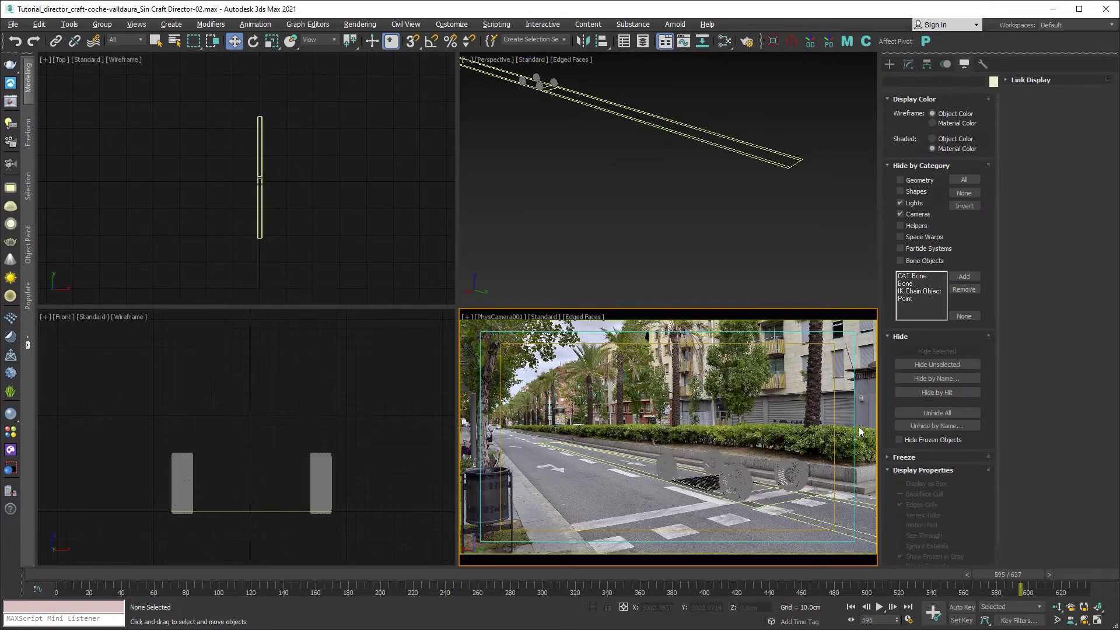
# Step: Select all four wheels together with their associated objects and hide them, leaving only the ground strips
pyautogui.click(715, 456)
pyautogui.keyDown('ctrl'); pyautogui.click(666, 466); pyautogui.keyUp('ctrl')
pyautogui.keyDown('ctrl'); pyautogui.click(735, 483); pyautogui.keyUp('ctrl')
pyautogui.keyDown('ctrl'); pyautogui.click(791, 473); pyautogui.keyUp('ctrl')
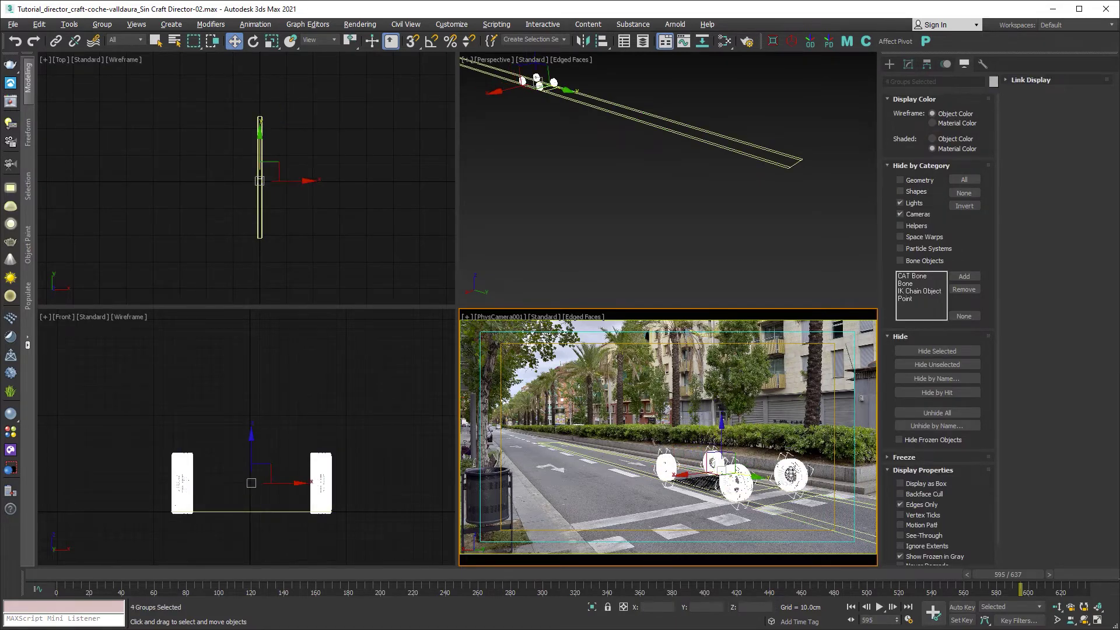
pyautogui.moveTo(366, 431); pyautogui.dragTo(143, 504)
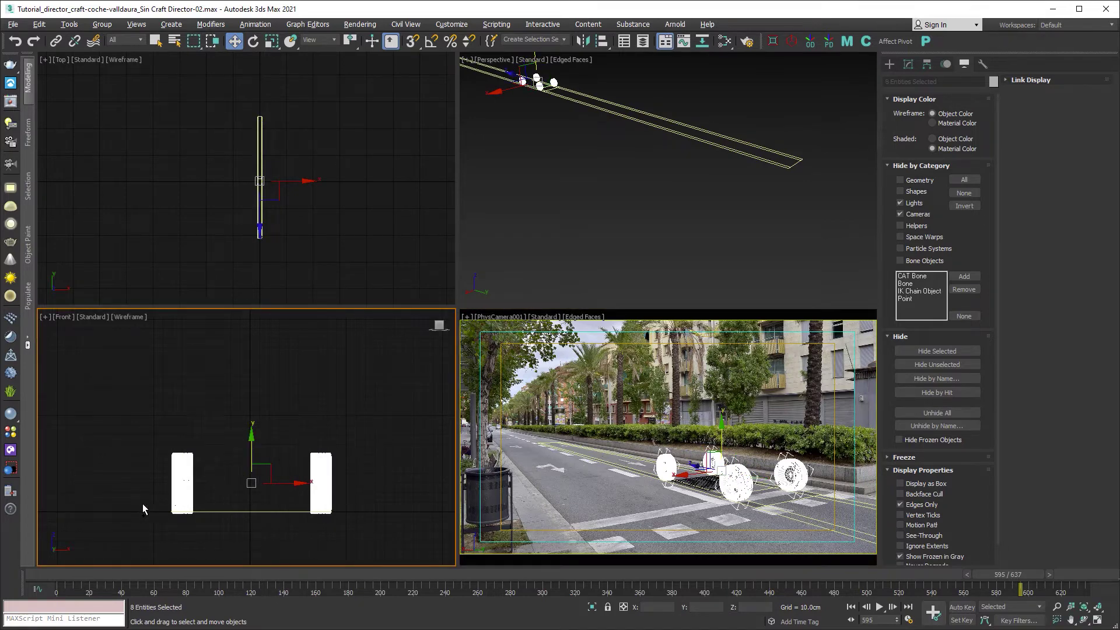
pyautogui.click(949, 352)
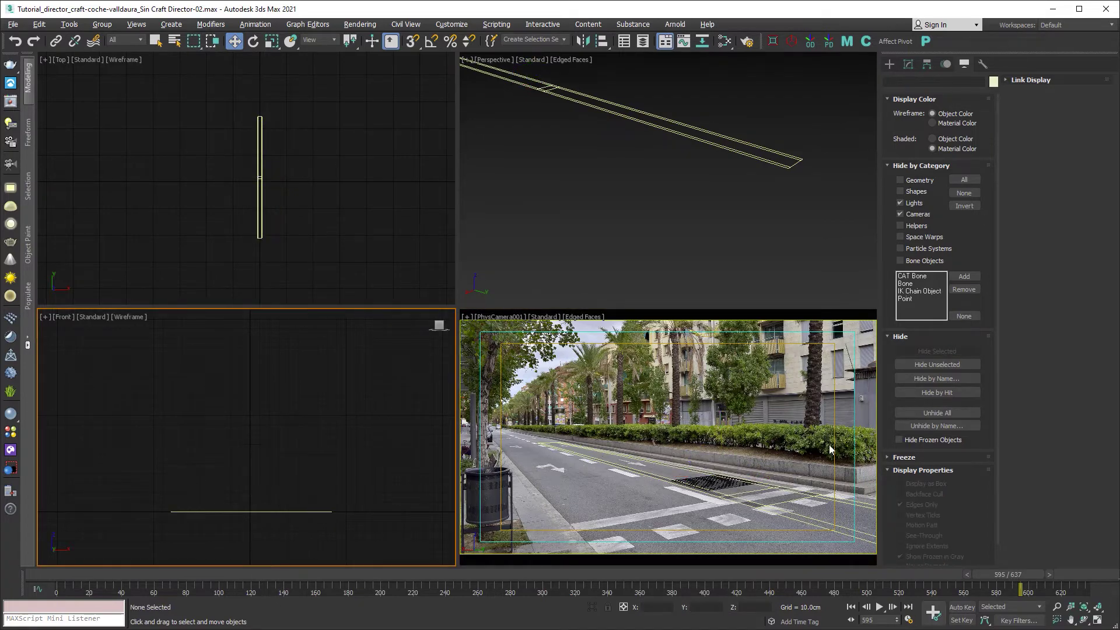
# Step: Hide the front ground strip, Plane017, so only the rear strip remains in the camera view
pyautogui.click(756, 506)
pyautogui.click(794, 518)
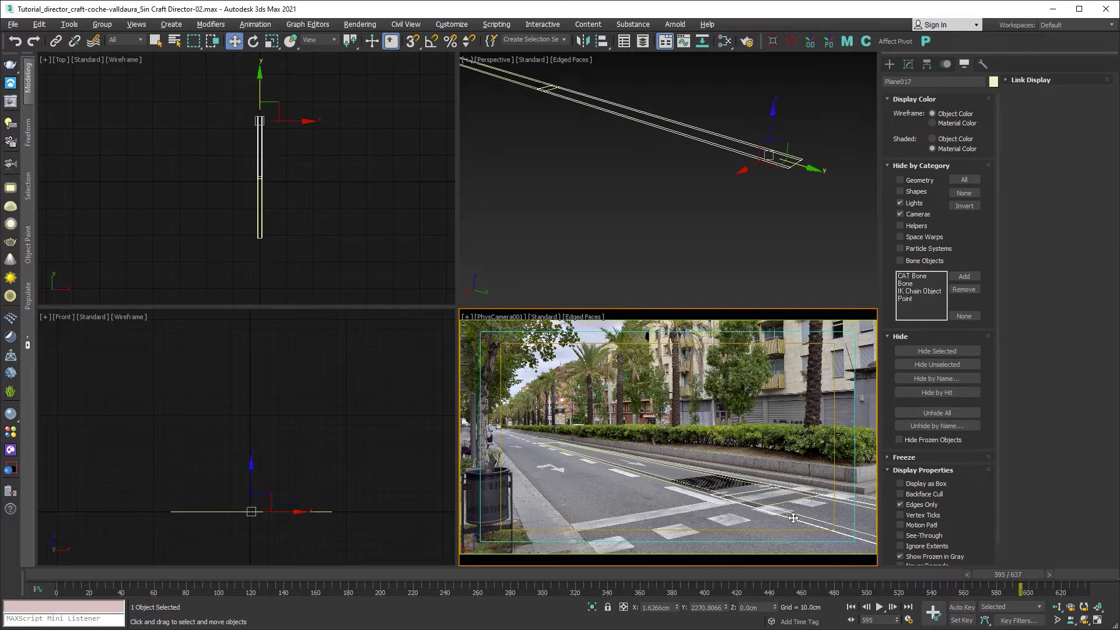
pyautogui.click(930, 352)
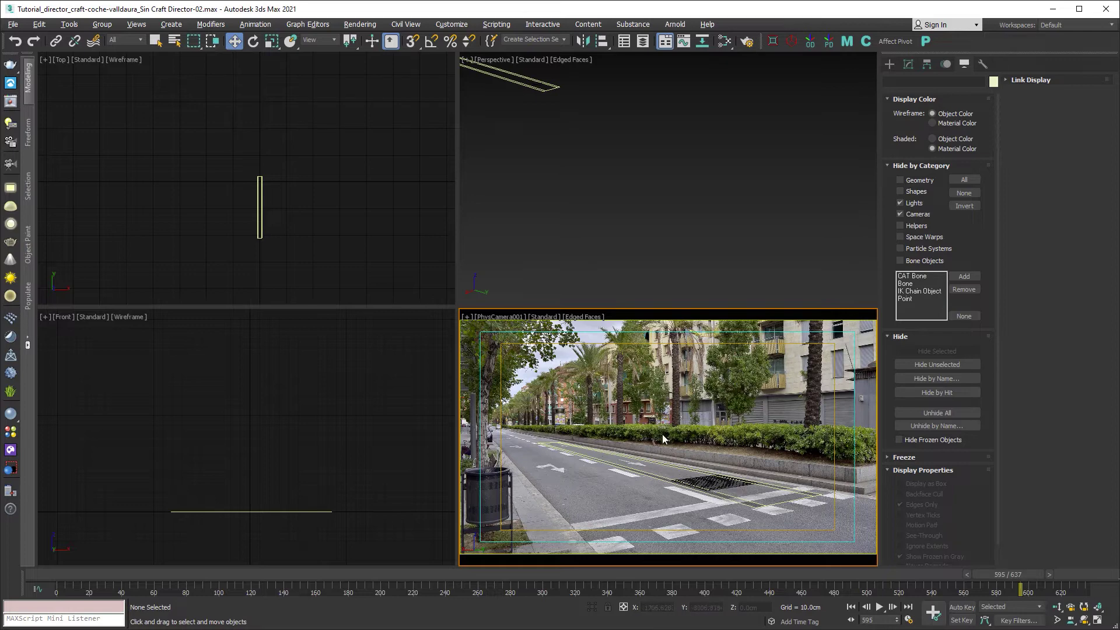
# Step: Hide the rear ground strip and unhide the front one by name
pyautogui.click(704, 492)
pyautogui.click(919, 352)
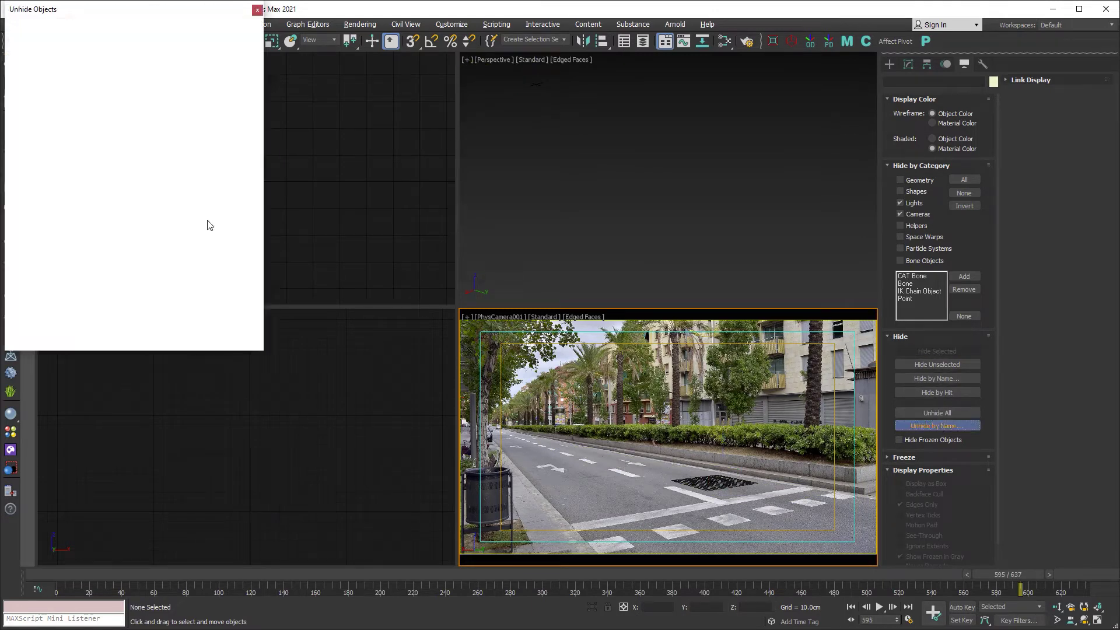
pyautogui.click(61, 167)
pyautogui.click(187, 338)
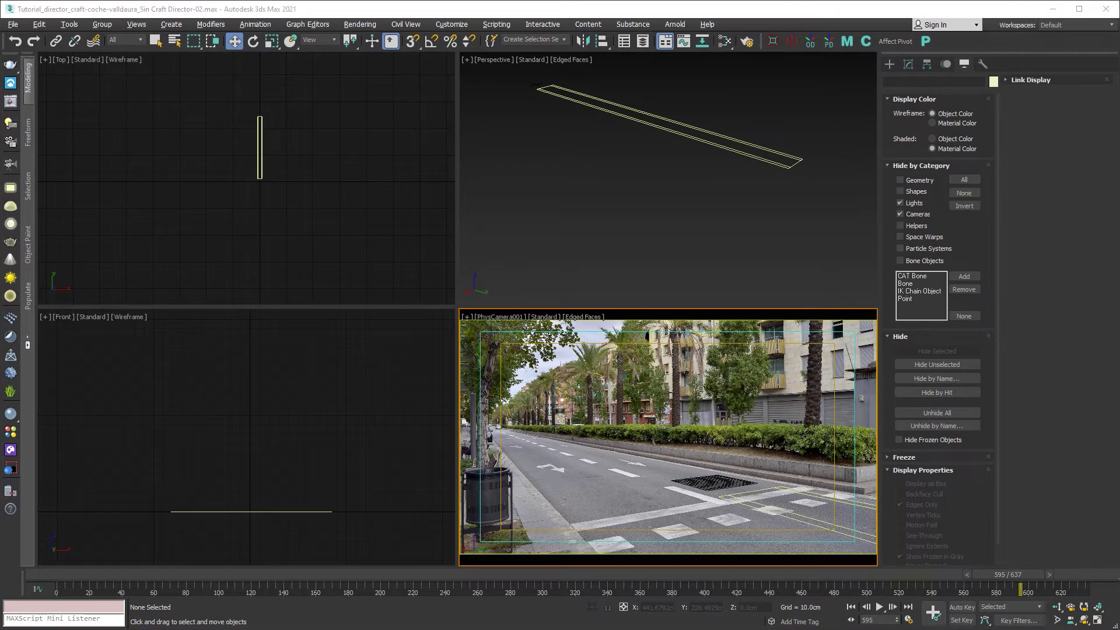
# Step: Switch to the imagenes folder, open marca-de-coche-01.exr and marca-de-coche-02.exr in Photoshop, and examine both tire-track renders
pyautogui.hotkey('alt', 'Tab')
pyautogui.click(315, 224)
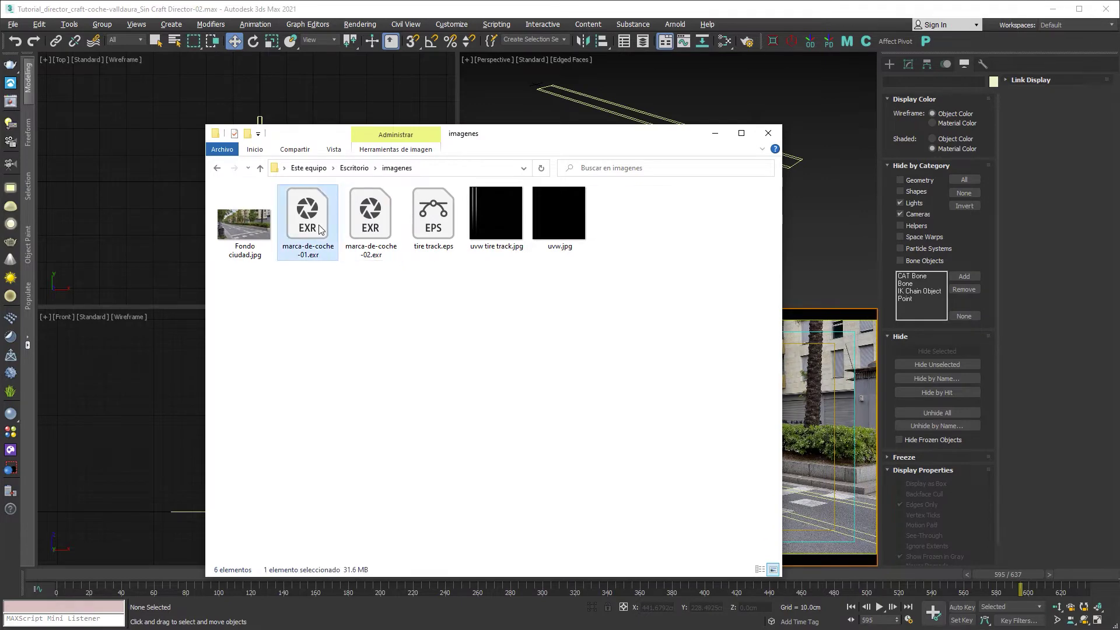
pyautogui.click(374, 228)
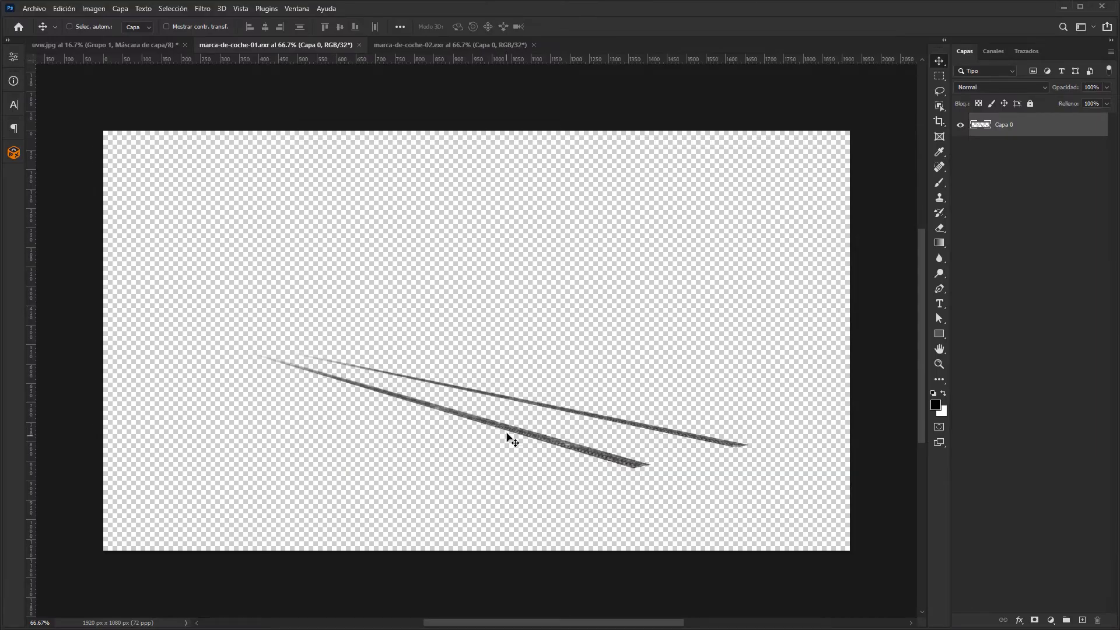
pyautogui.click(429, 46)
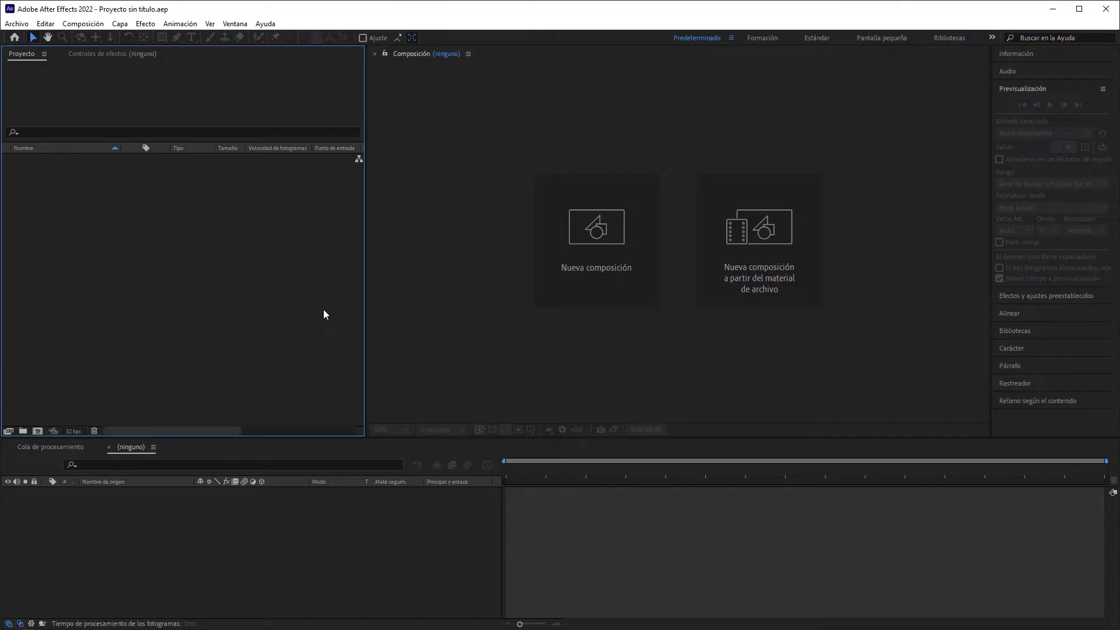
# Step: Switch to After Effects, import the coche EXR files as an OpenEXR sequence, and create a composition from it
pyautogui.rightClick(233, 247)
pyautogui.moveTo(315, 307)
pyautogui.click(438, 309)
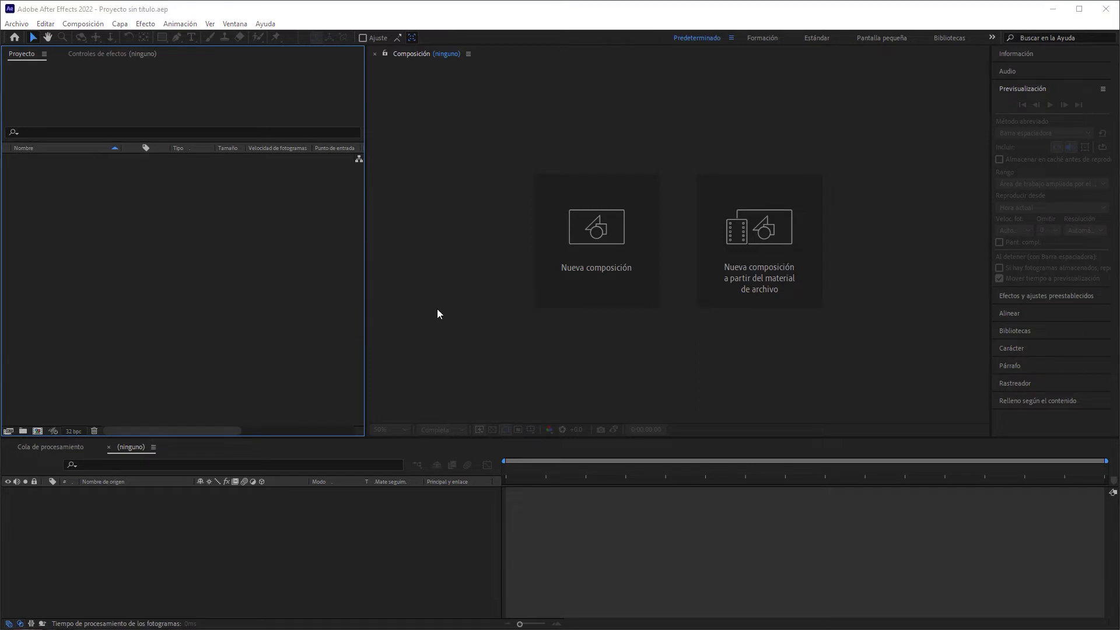
pyautogui.click(150, 131)
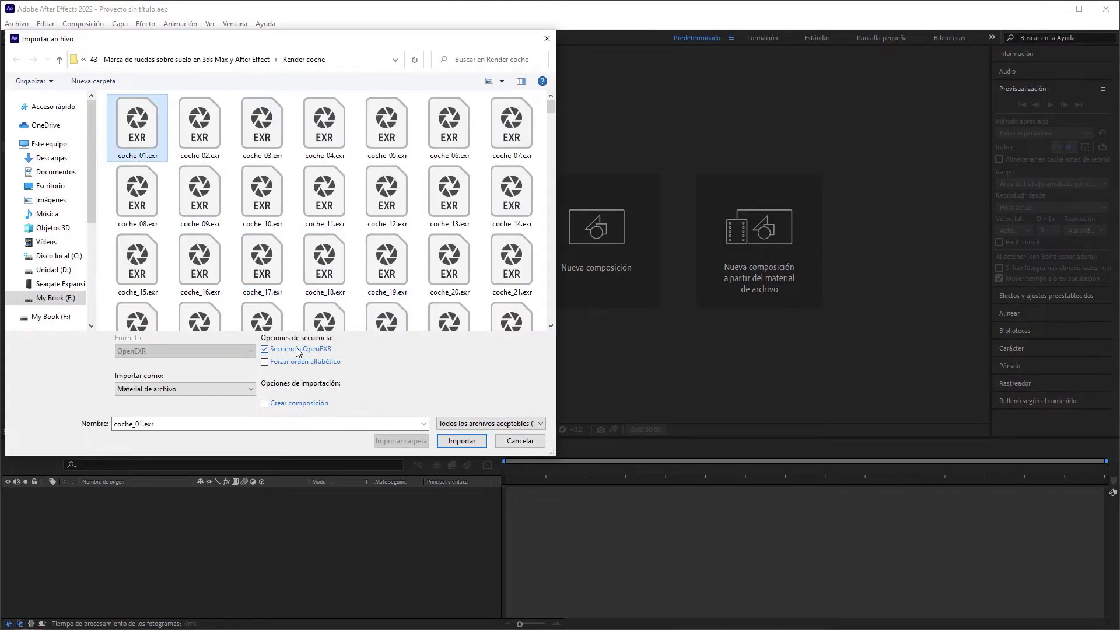
pyautogui.click(468, 440)
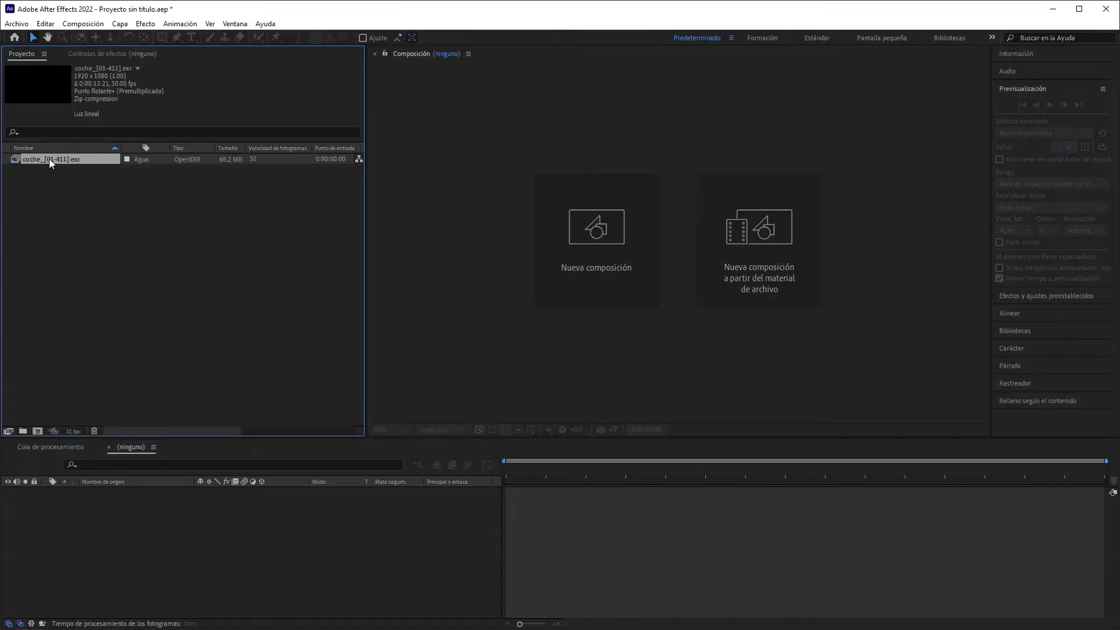
pyautogui.moveTo(49, 159); pyautogui.dragTo(102, 531)
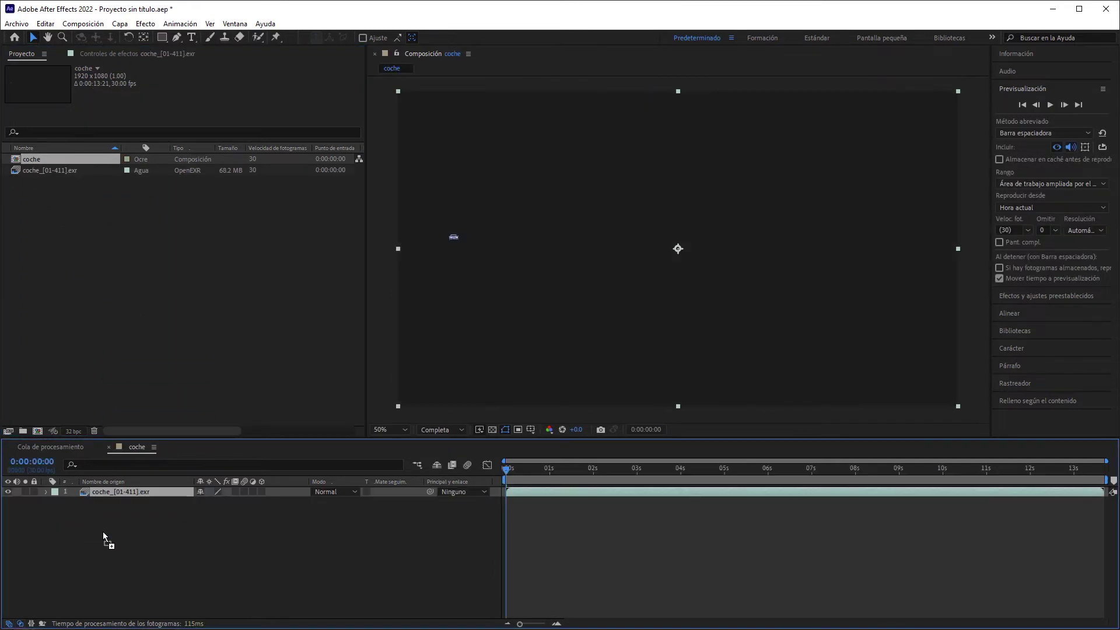
pyautogui.moveTo(509, 476); pyautogui.dragTo(1096, 469)
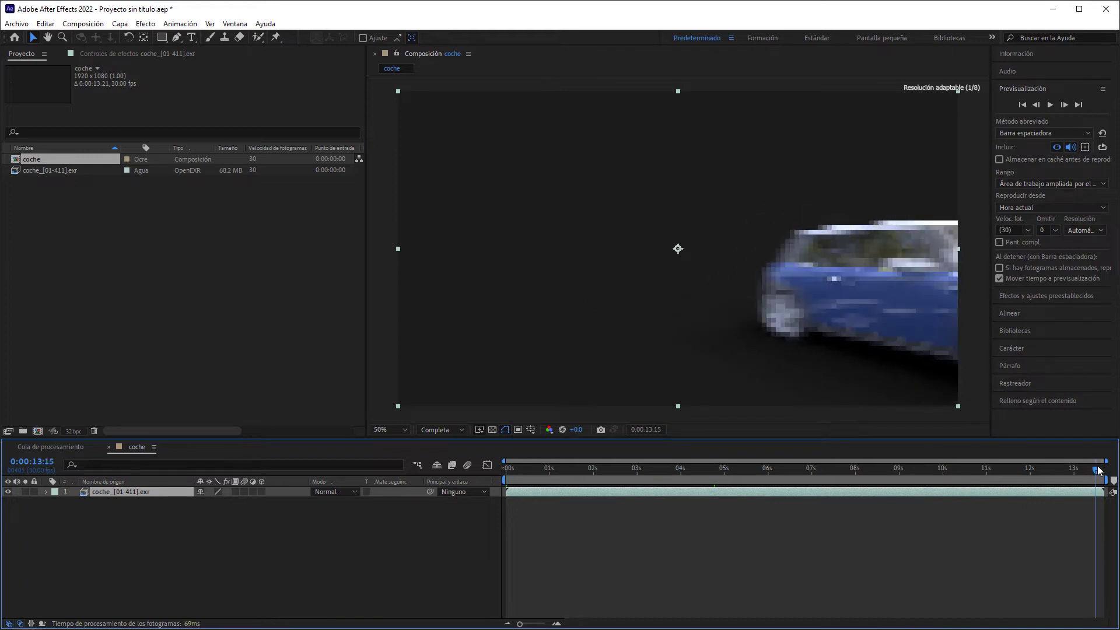
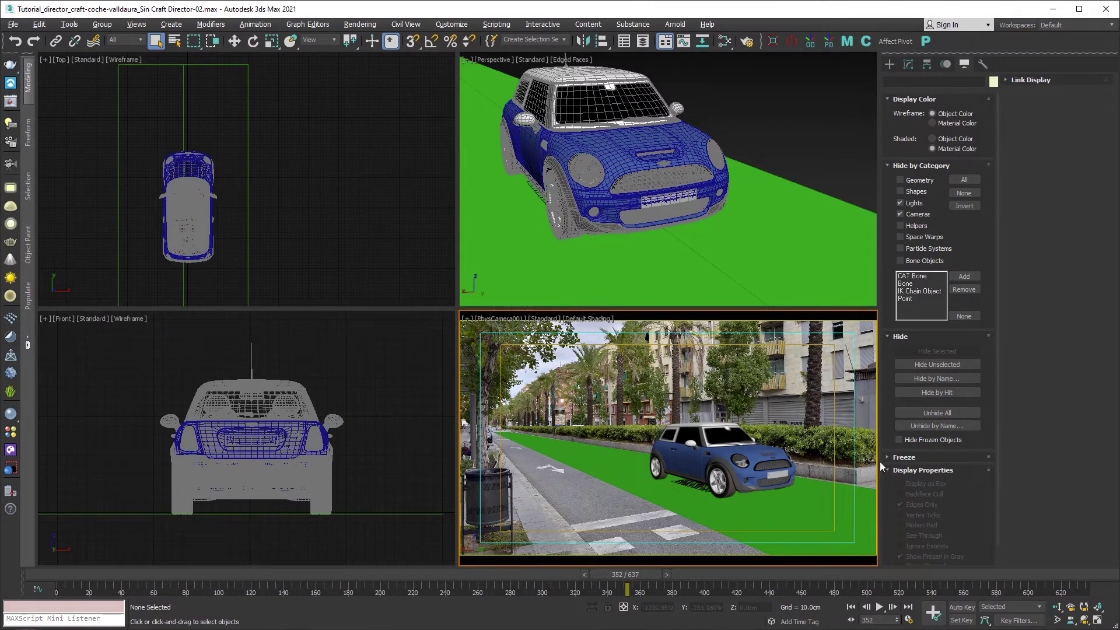
# Step: Switch to 3ds Max, unhide the Marcas suelo road-markings group, and scrub the car animation towards its end
pyautogui.click(947, 425)
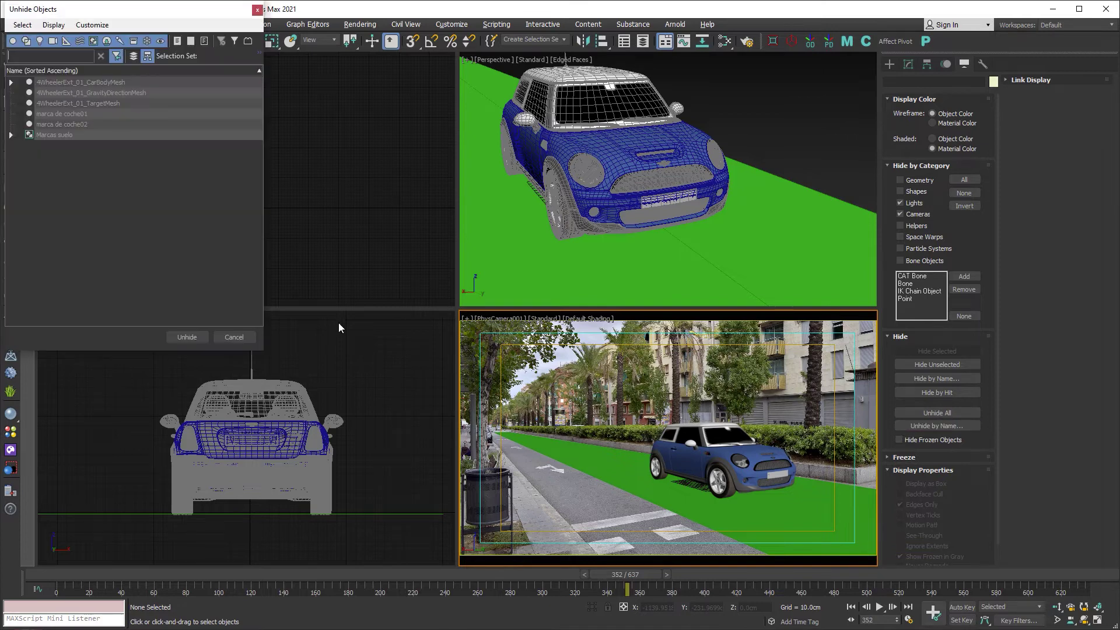
pyautogui.click(58, 137)
pyautogui.click(186, 337)
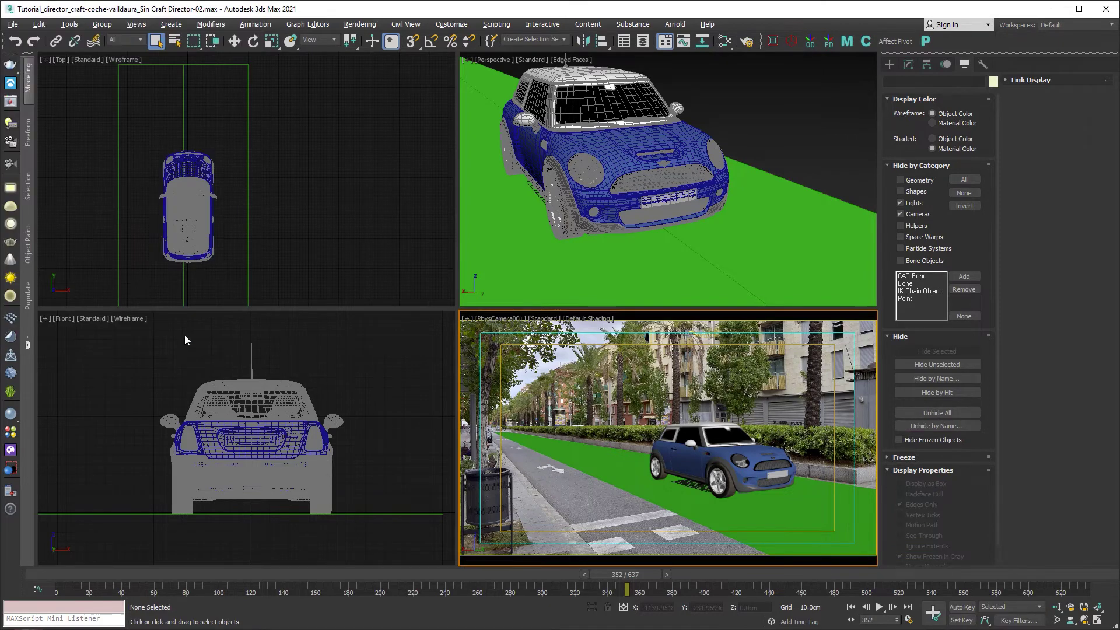
pyautogui.click(637, 516)
pyautogui.moveTo(602, 250); pyautogui.dragTo(727, 203, button='middle')
pyautogui.scroll(-4, 726, 203)
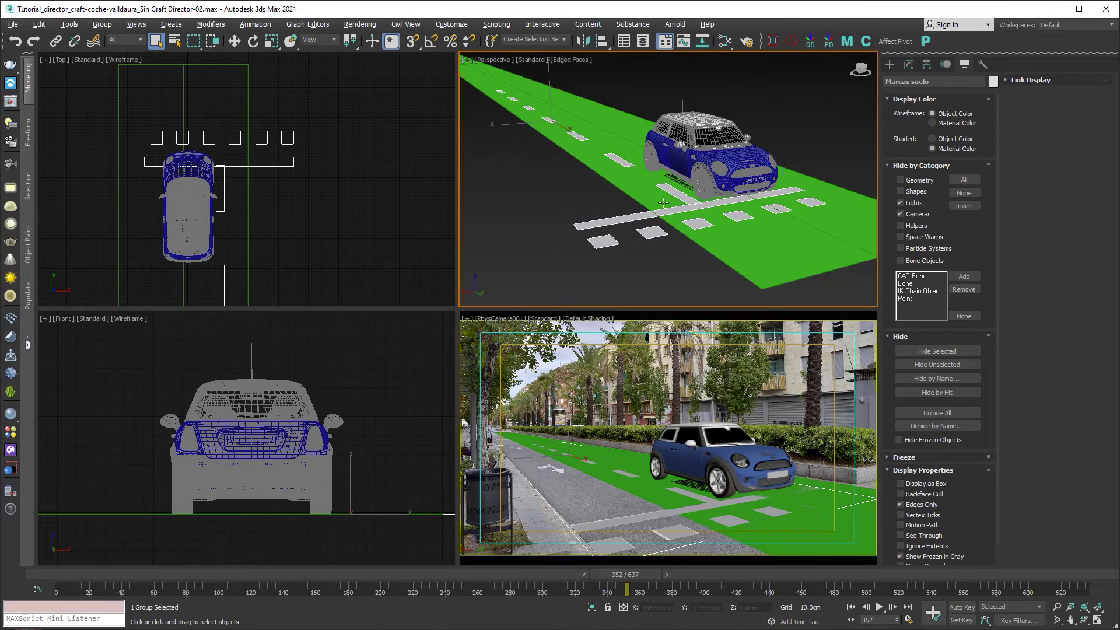
pyautogui.moveTo(649, 573); pyautogui.dragTo(1045, 573)
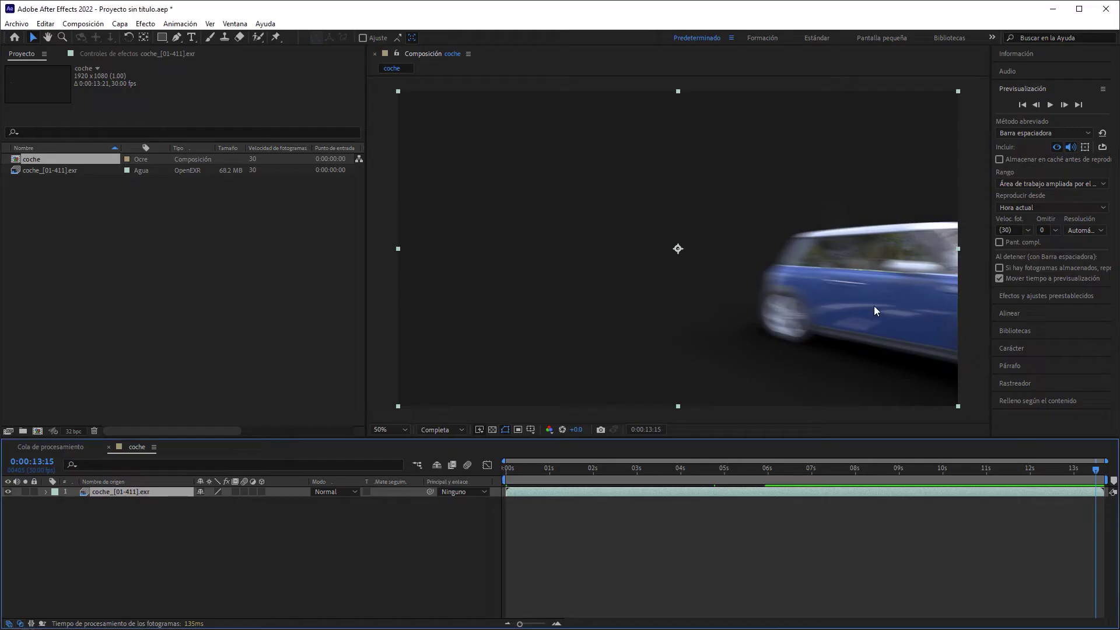
# Step: Switch to After Effects, import Fondo ciudad.jpg, and place it below the car sequence in the coche composition
pyautogui.moveTo(1096, 470); pyautogui.dragTo(895, 477)
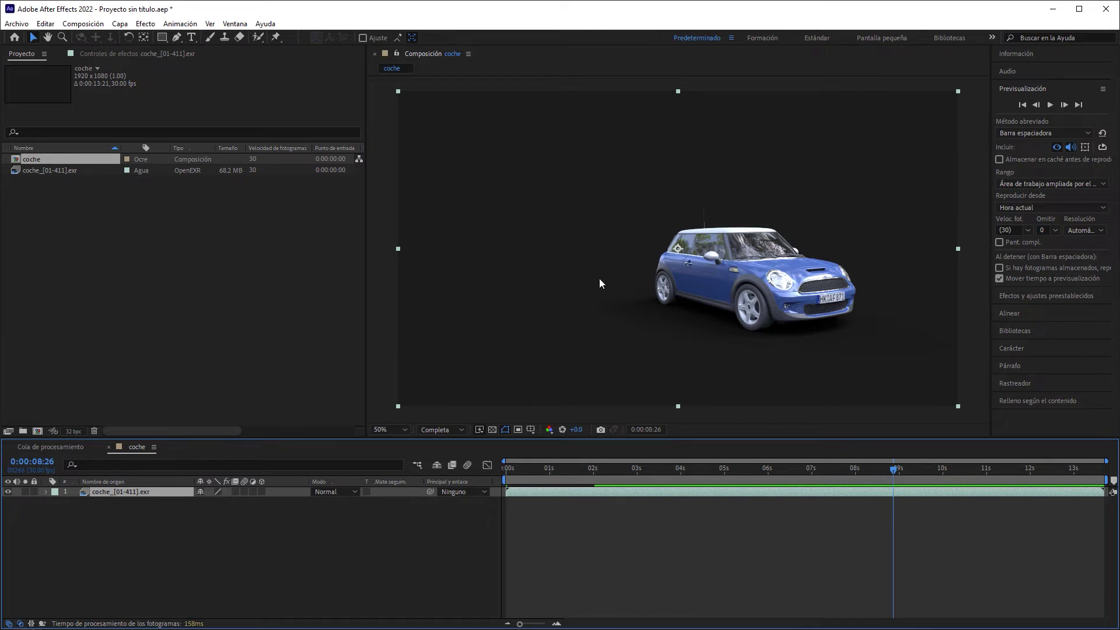
pyautogui.hotkey('alt', 'Tab')
pyautogui.moveTo(244, 227); pyautogui.dragTo(97, 236)
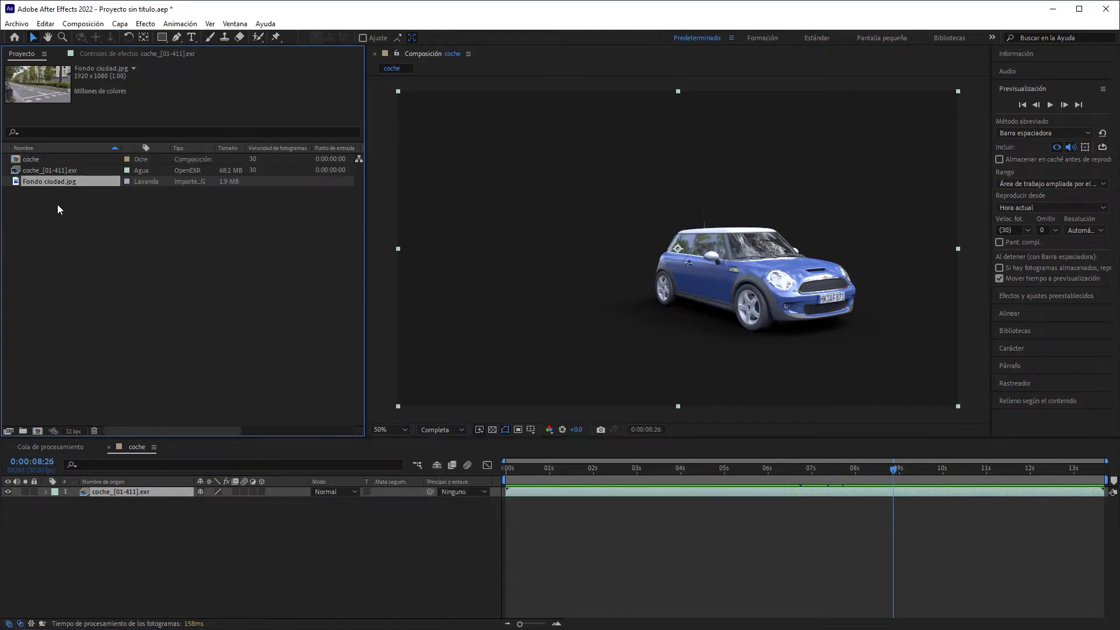
pyautogui.moveTo(53, 181); pyautogui.dragTo(97, 506)
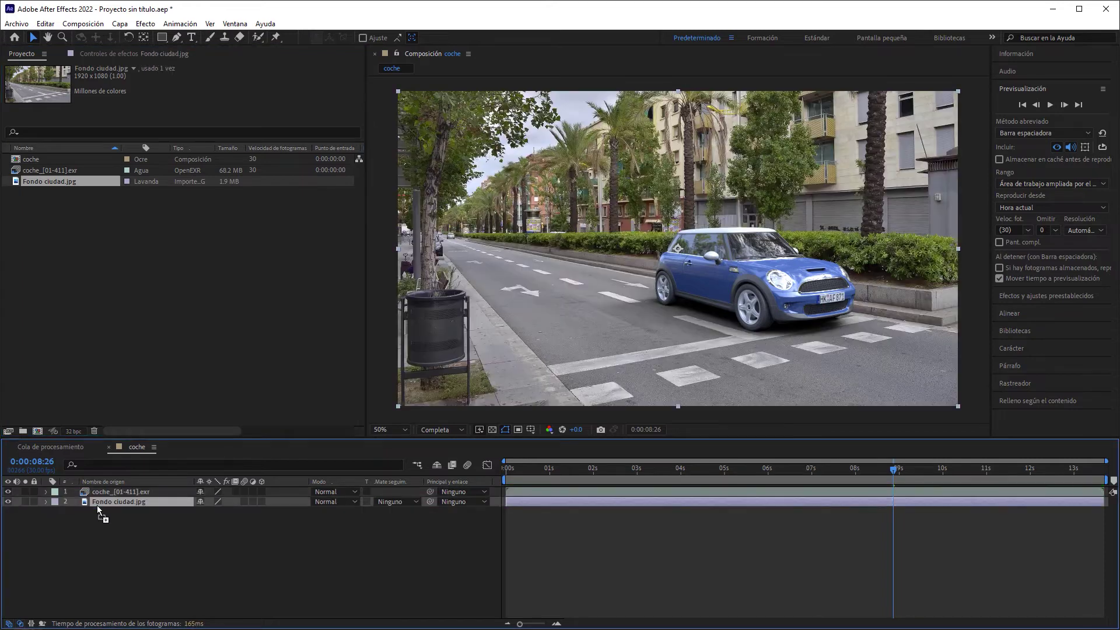
pyautogui.moveTo(892, 469); pyautogui.dragTo(651, 459)
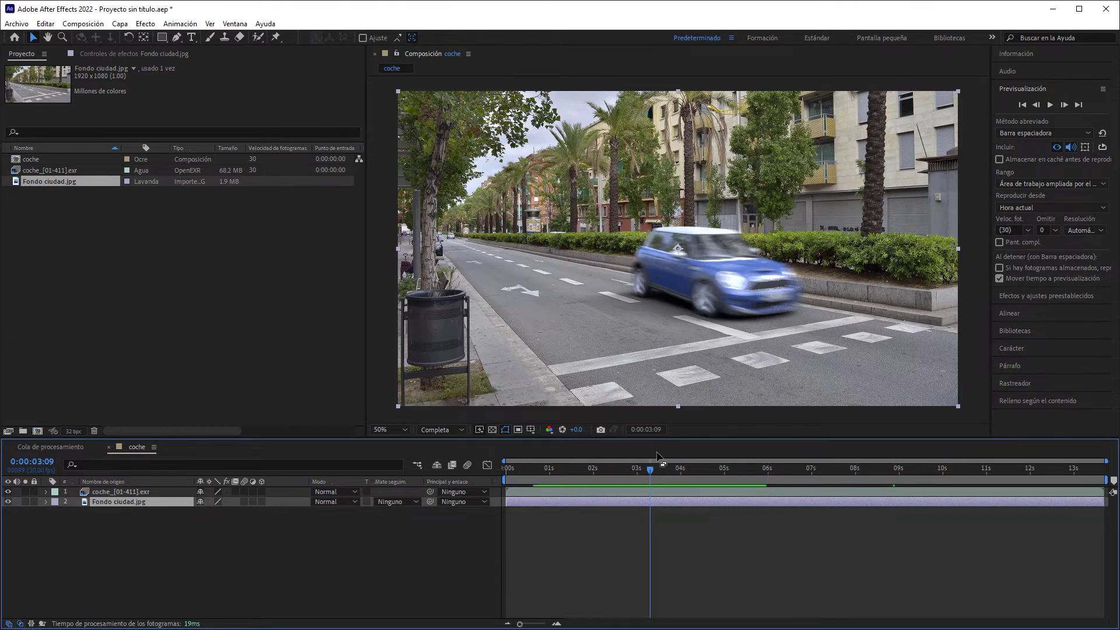
# Step: Import marca-de-coche-01.exr and marca-de-coche-02.exr and place both layers between the car sequence and the city background
pyautogui.hotkey('alt', 'Tab')
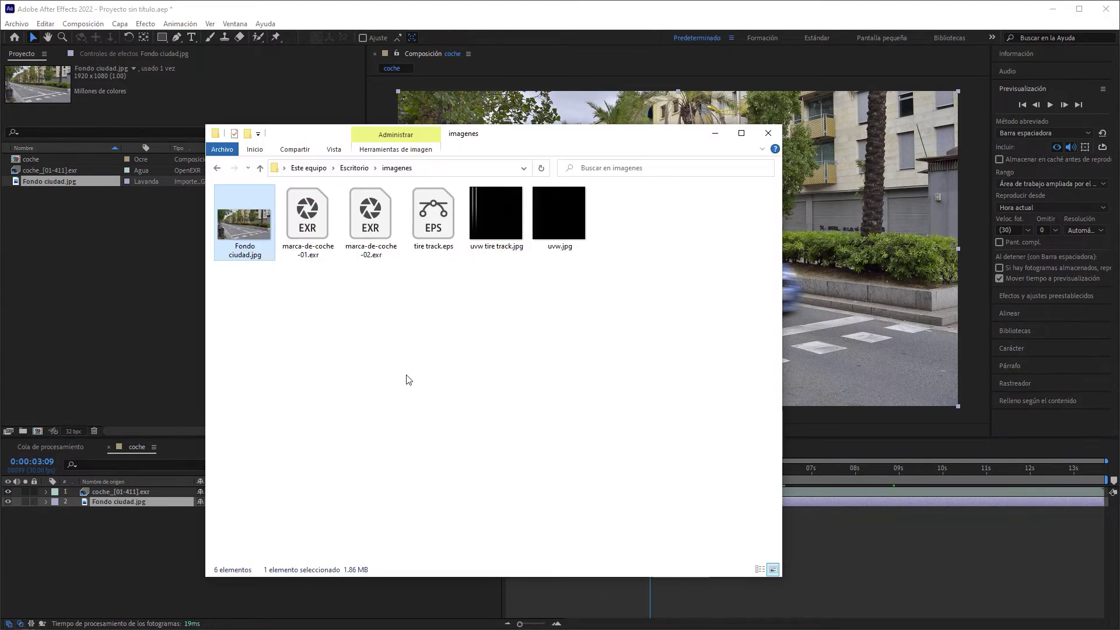
pyautogui.click(309, 228)
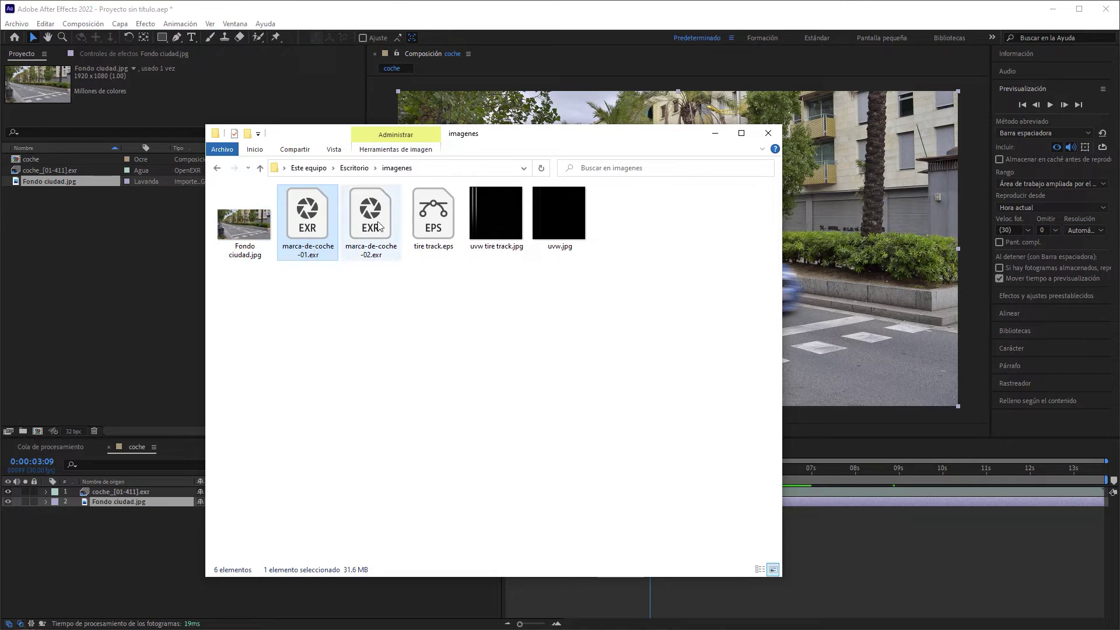
pyautogui.keyDown('ctrl'); pyautogui.click(352, 258); pyautogui.keyUp('ctrl')
pyautogui.moveTo(307, 220); pyautogui.dragTo(118, 250)
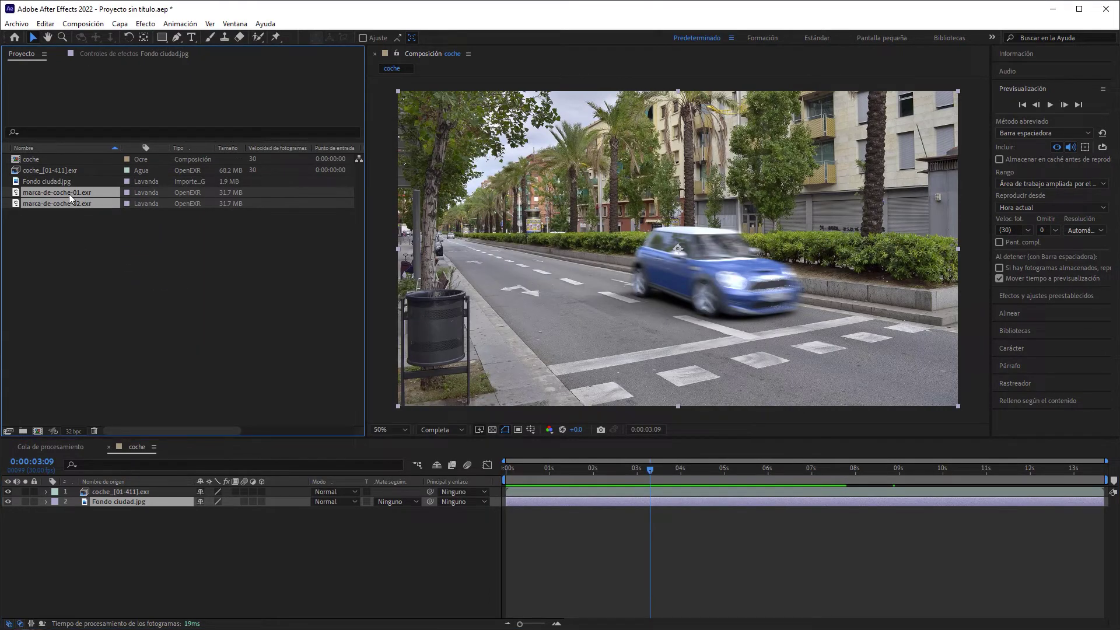
pyautogui.moveTo(69, 194); pyautogui.dragTo(123, 496)
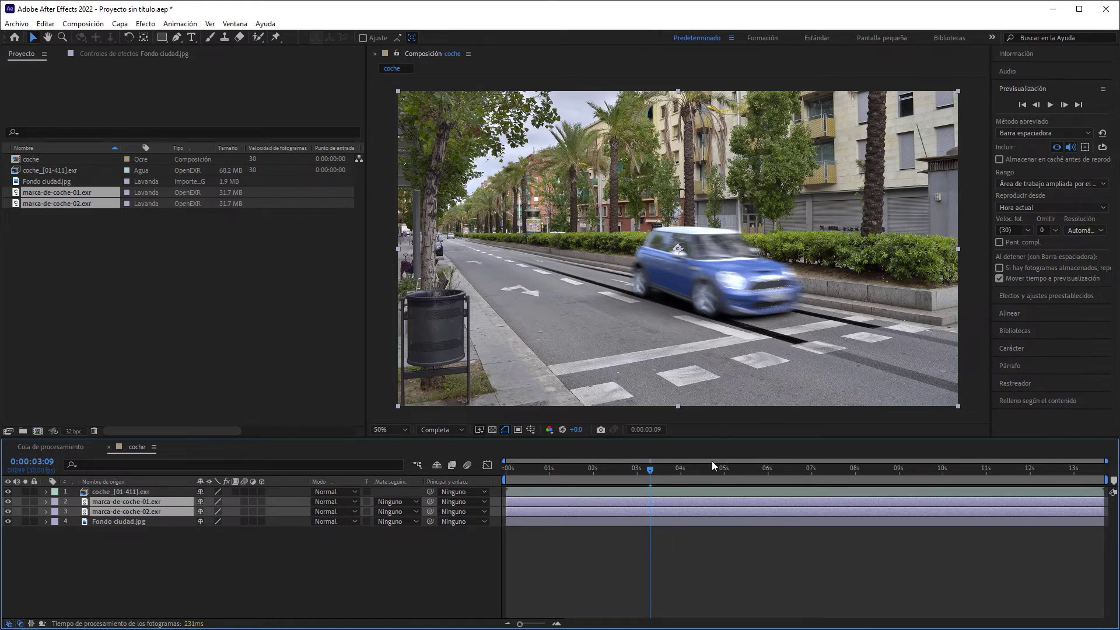
pyautogui.click(104, 511)
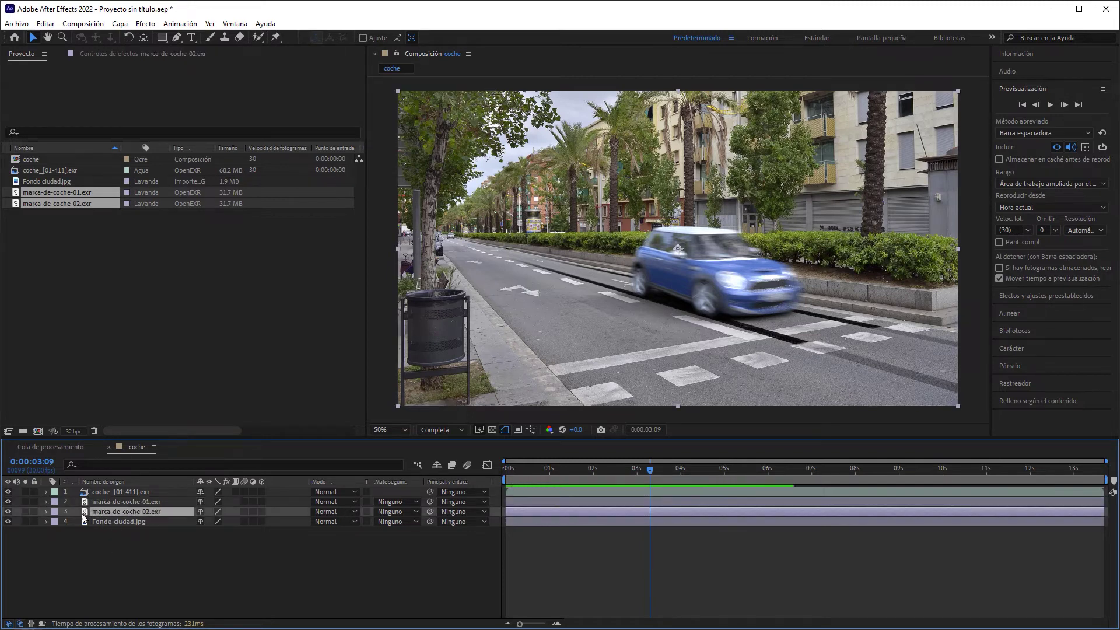
# Step: Hide the marca-de-coche-02.exr layer and trim the start of marca-de-coche-01.exr to 0:00:02:15, where the car is still distant
pyautogui.click(8, 511)
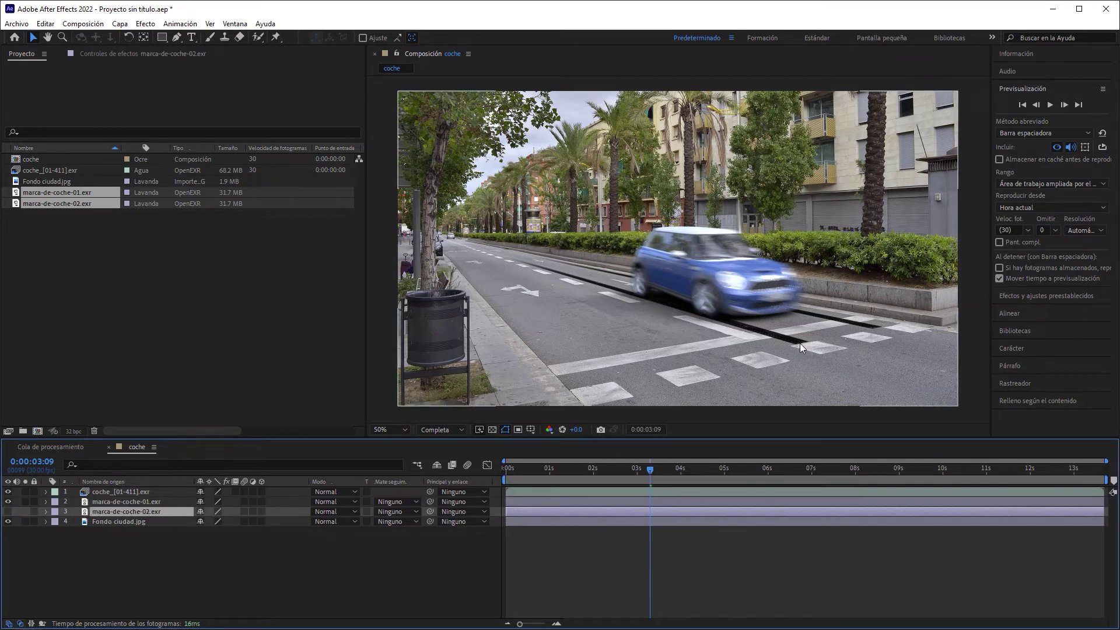
pyautogui.moveTo(650, 471); pyautogui.dragTo(609, 472)
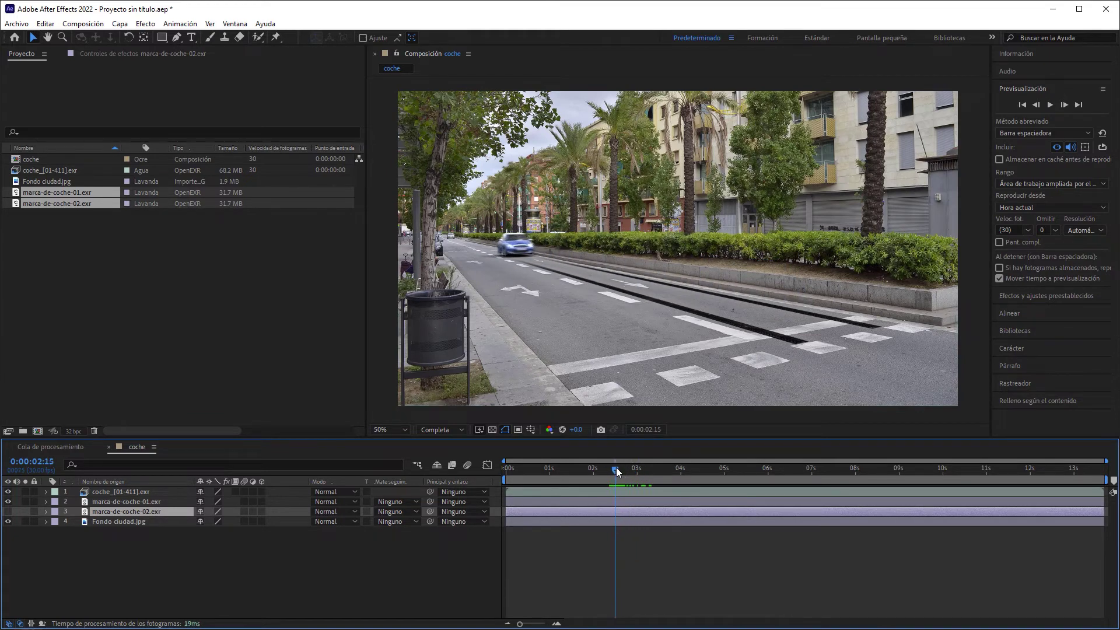
pyautogui.click(593, 501)
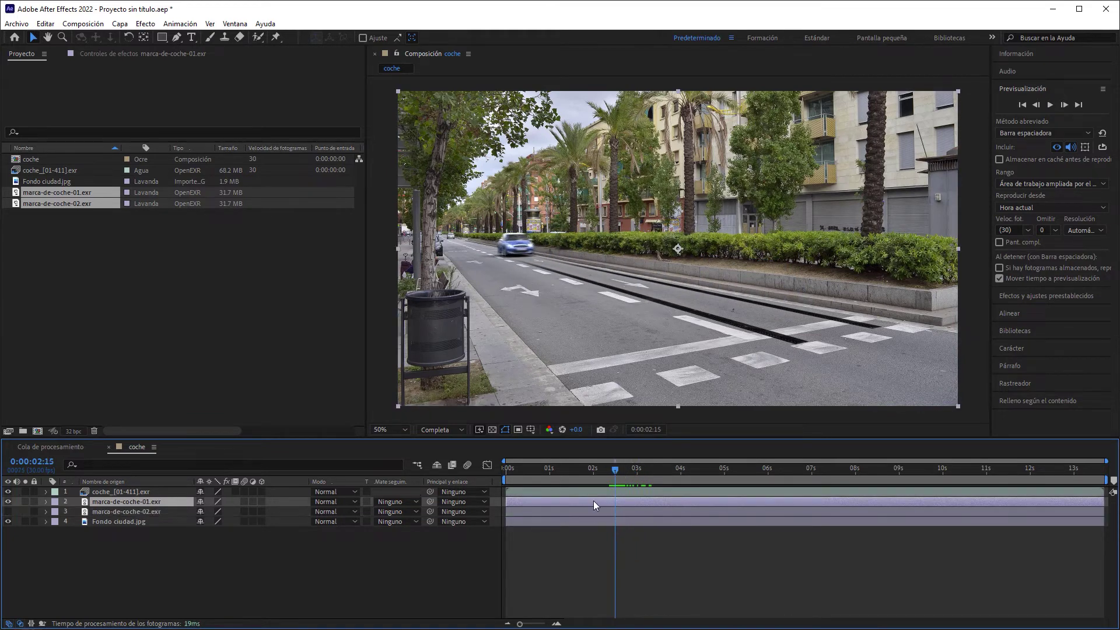
pyautogui.moveTo(507, 501); pyautogui.dragTo(615, 469)
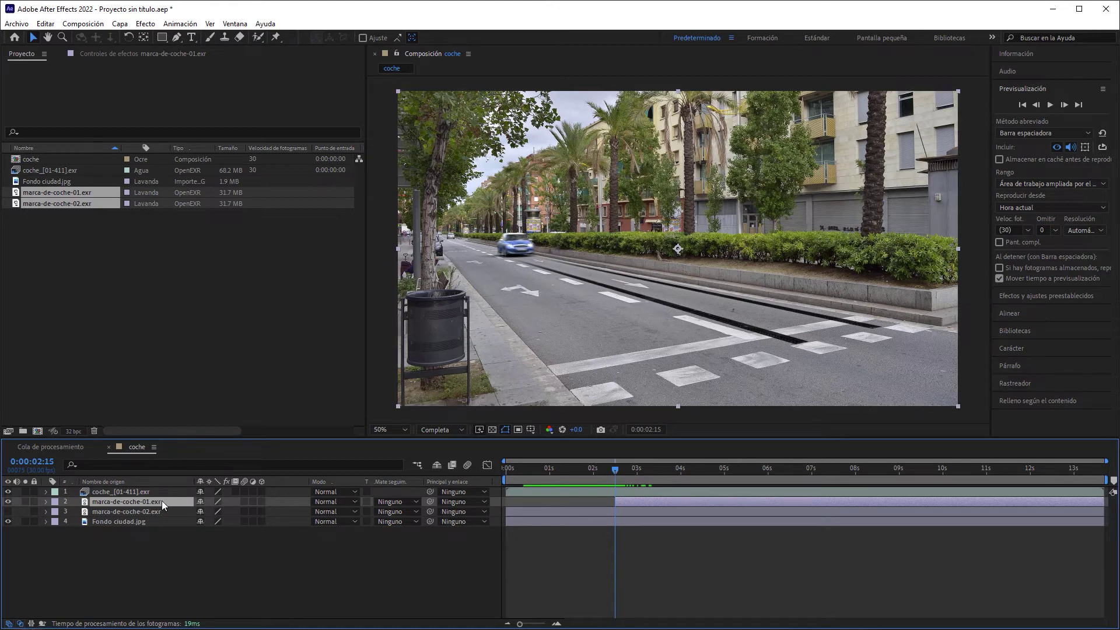
# Step: Draw a closed four-point Pen mask around the distant car on marca-de-coche-01.exr, and move its two front corners to keep the tracks ahead hidden
pyautogui.click(176, 38)
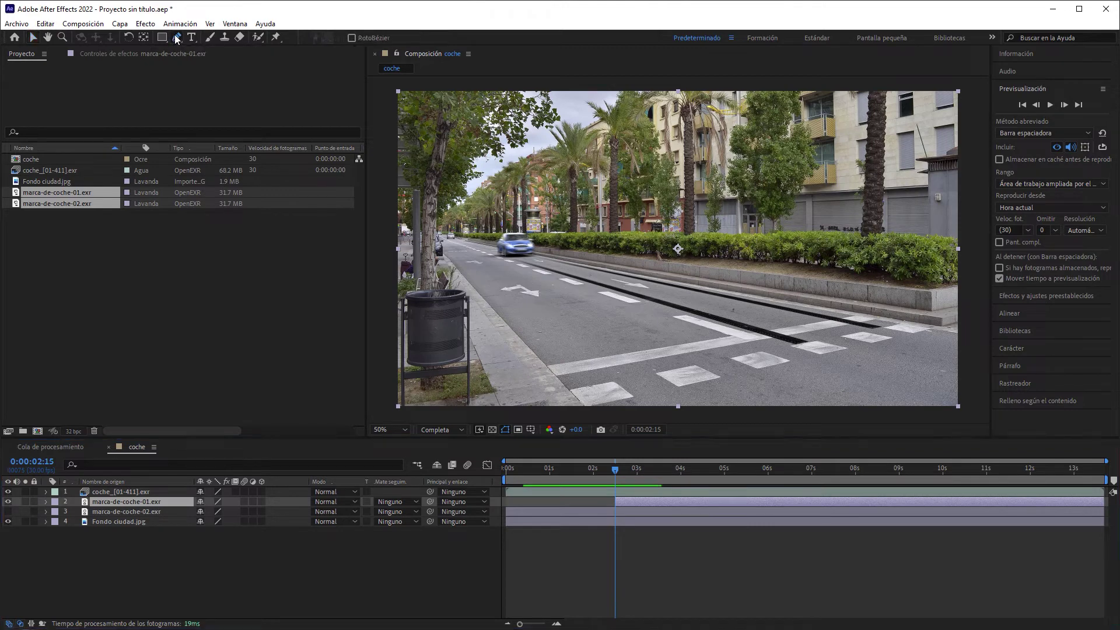
pyautogui.click(446, 241)
pyautogui.click(504, 235)
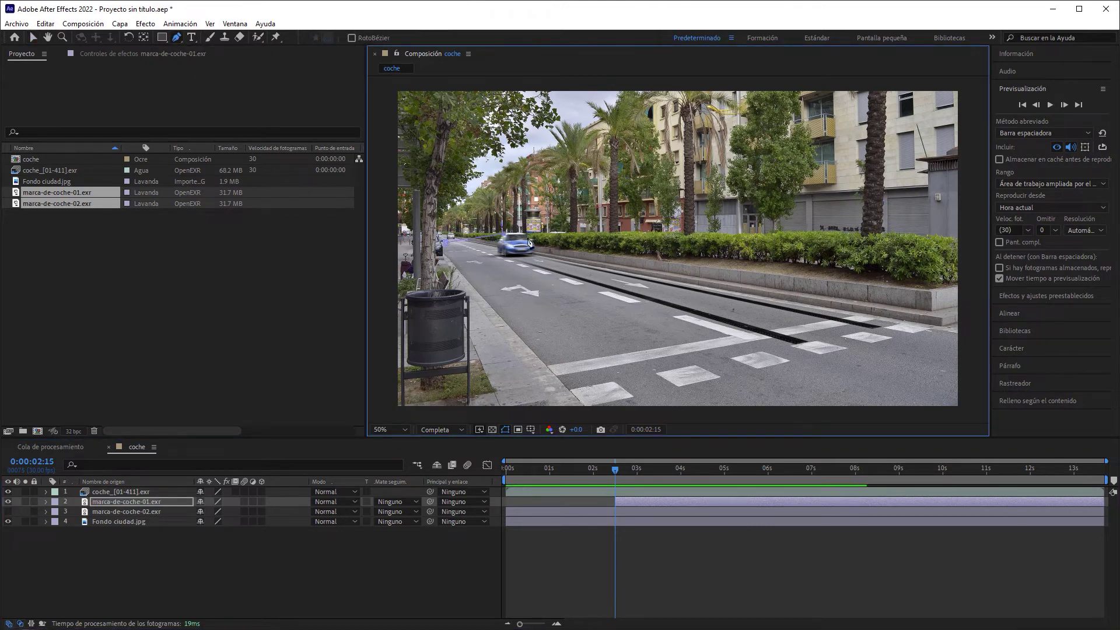
pyautogui.click(569, 249)
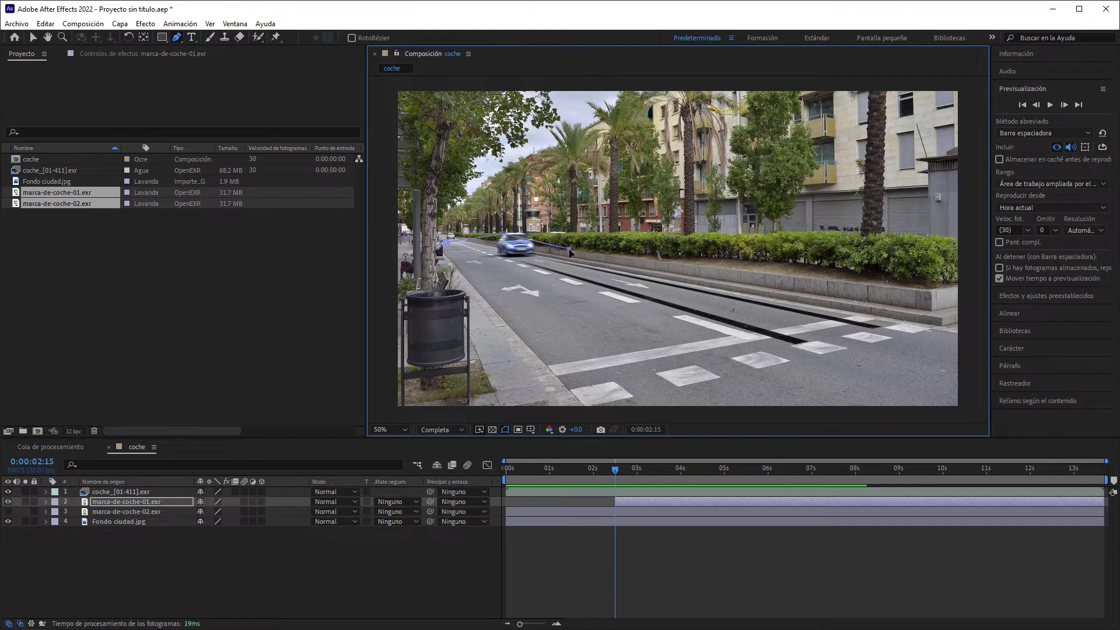
pyautogui.click(489, 269)
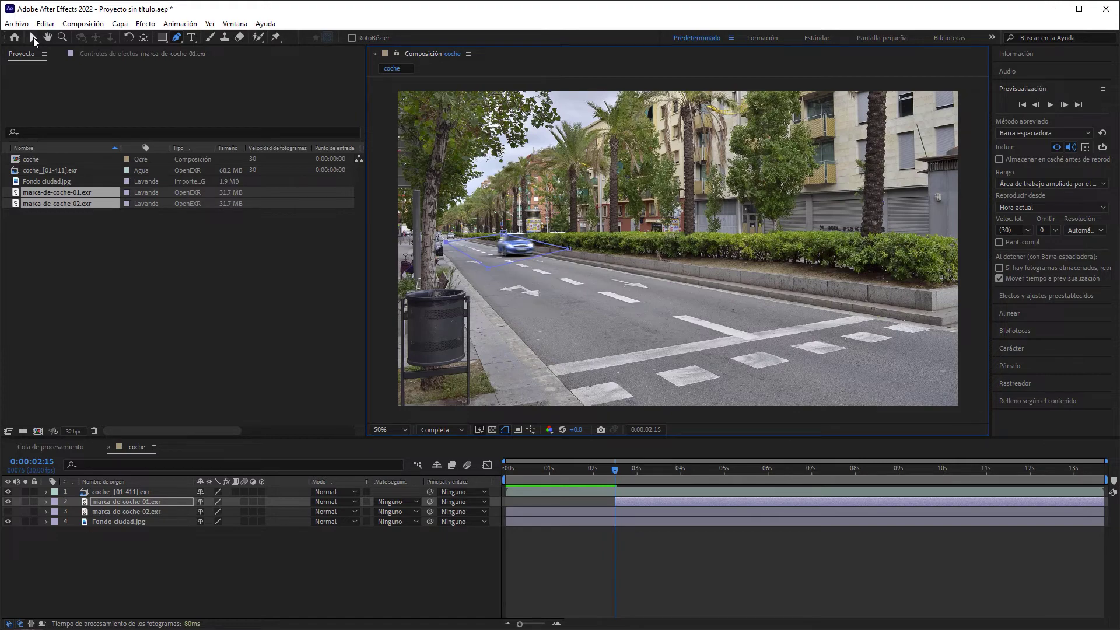
pyautogui.click(33, 37)
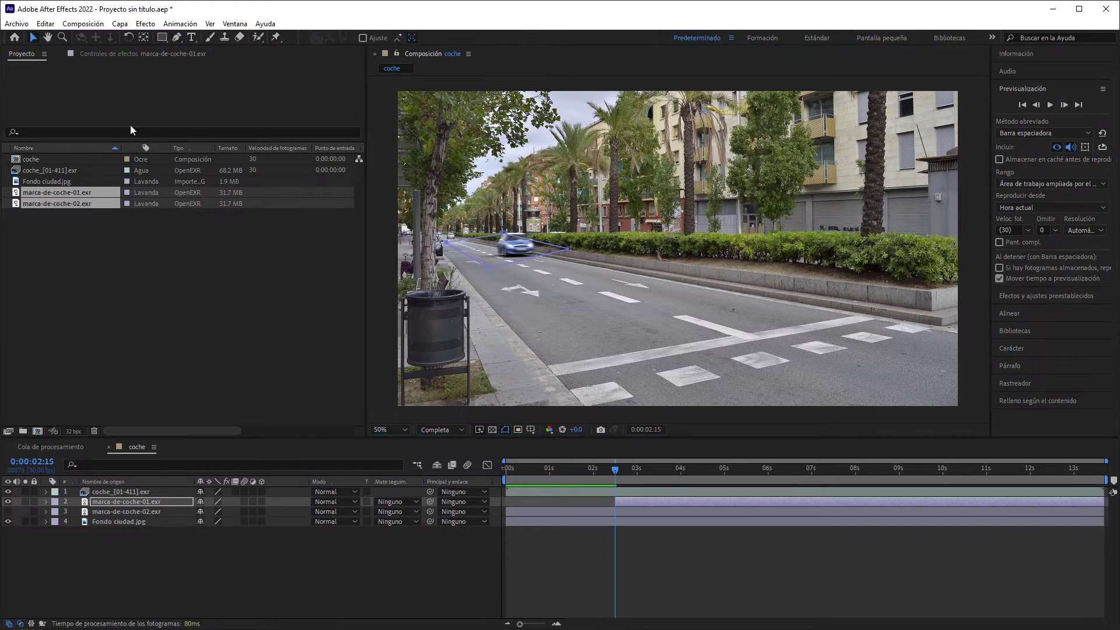
pyautogui.click(569, 250)
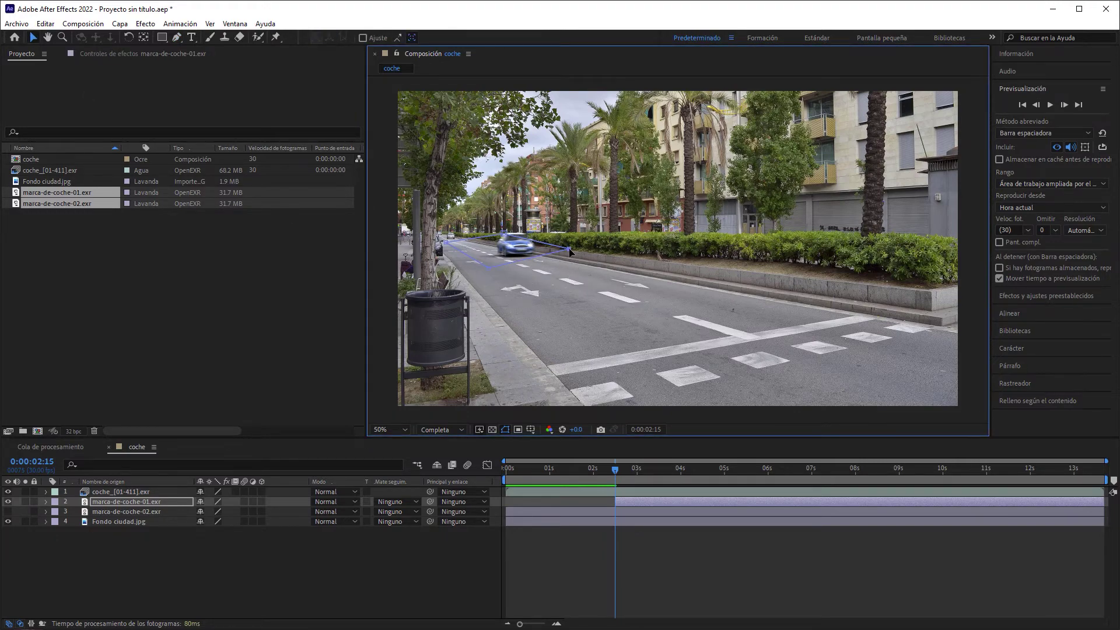
pyautogui.moveTo(569, 250)
pyautogui.mouseDown()
pyautogui.moveTo(760, 294)
pyautogui.moveTo(586, 252)
pyautogui.mouseUp()
pyautogui.moveTo(478, 269); pyautogui.dragTo(468, 264)
# Step: Expand the mask properties of marca-de-coche-01.exr and set a first mask path keyframe at 0:00:02:15
pyautogui.click(46, 502)
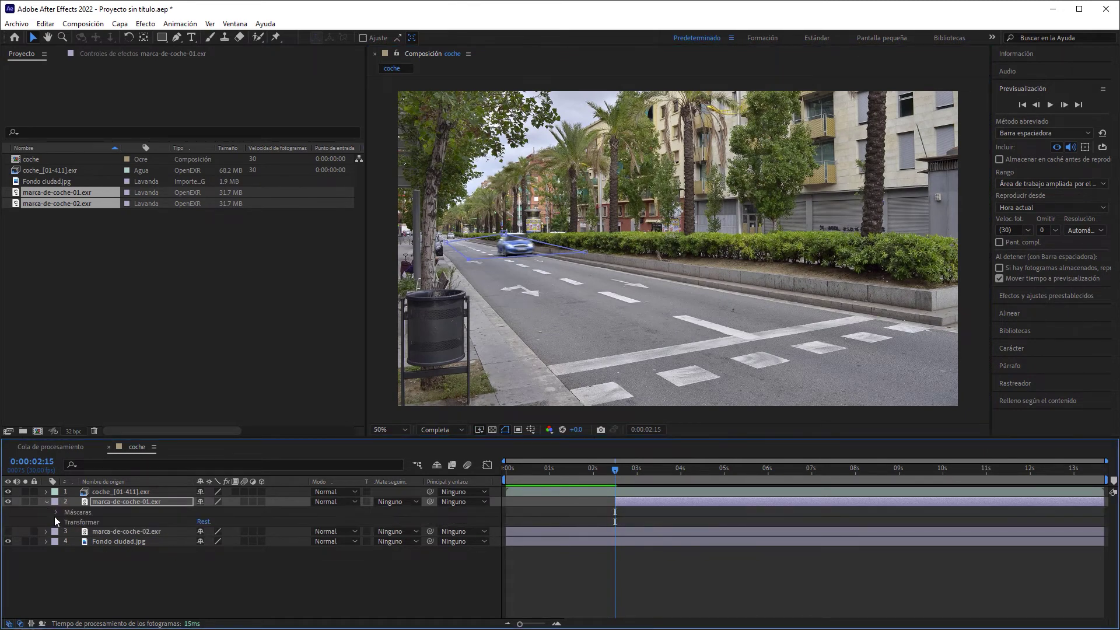
pyautogui.click(56, 512)
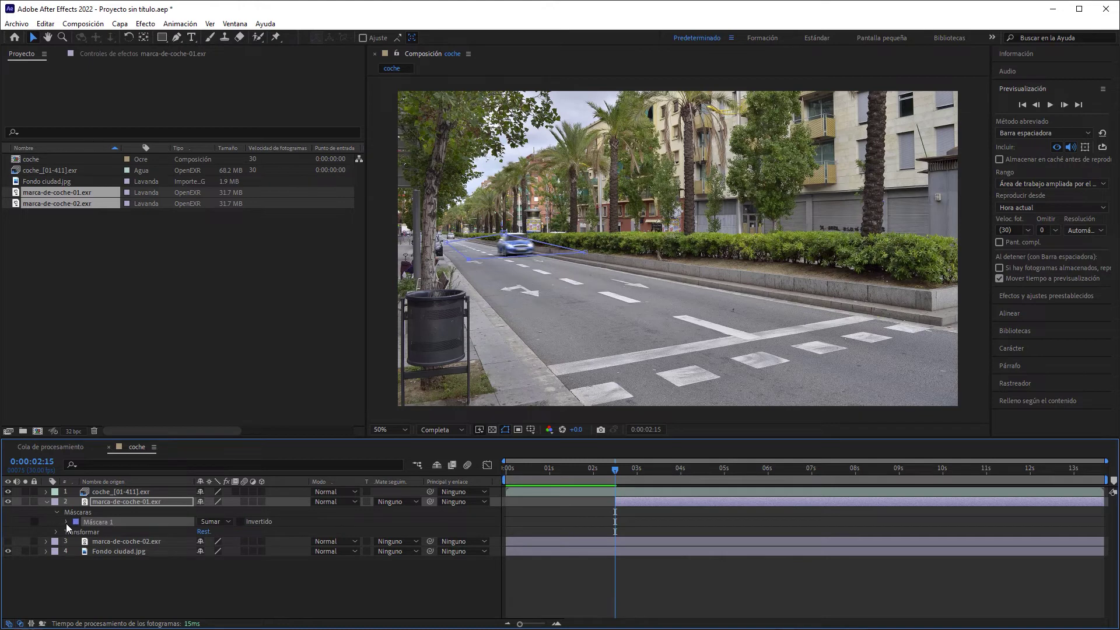
pyautogui.click(66, 522)
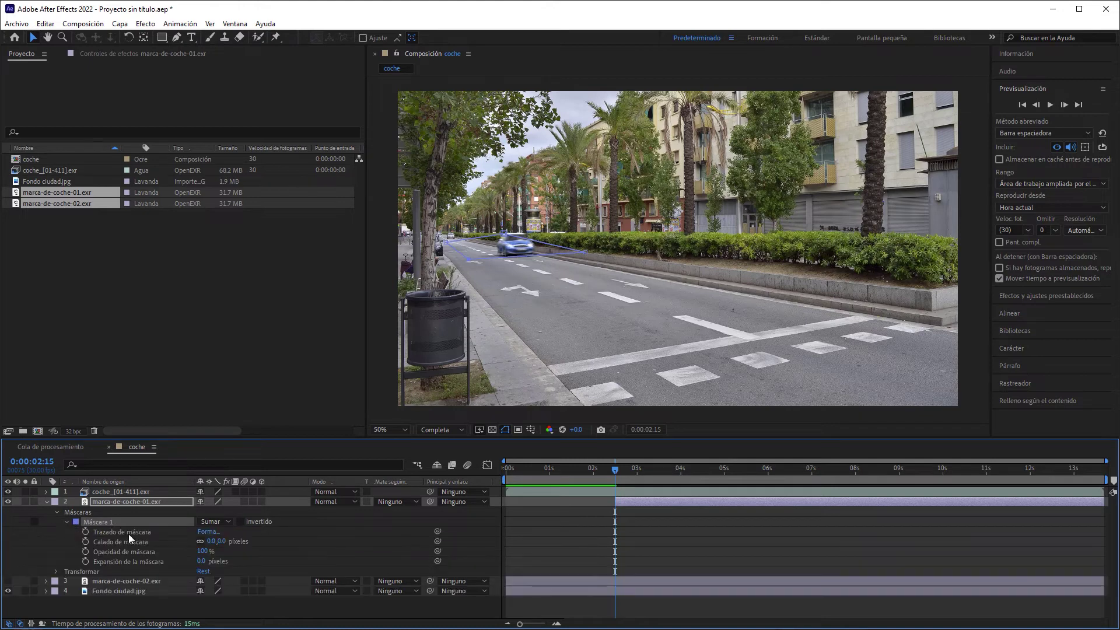
pyautogui.click(85, 531)
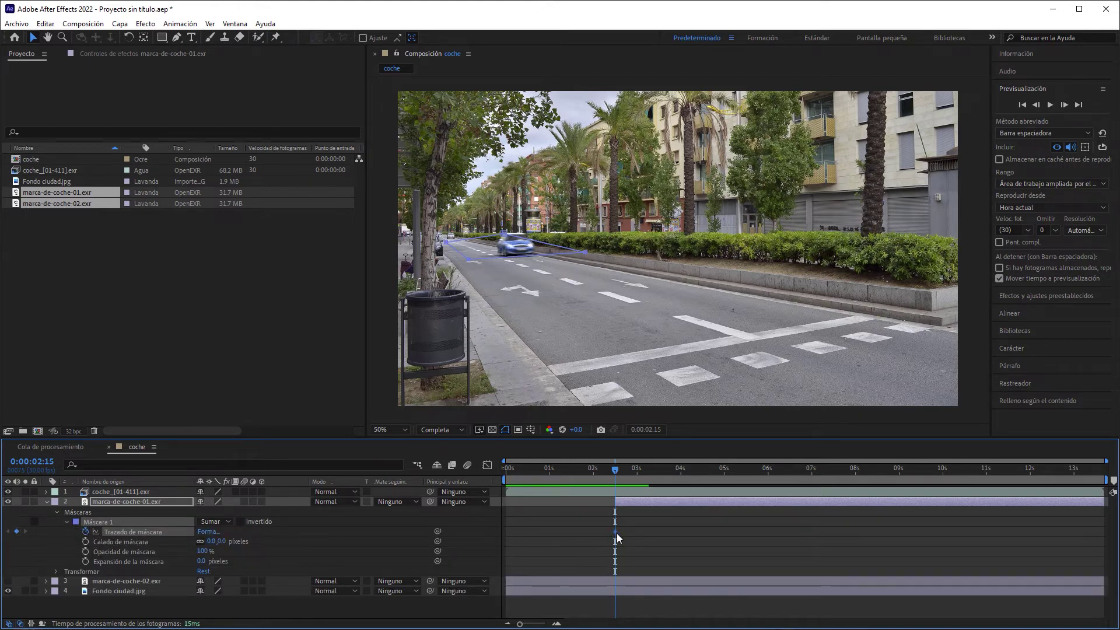
# Step: At 0:00:03:19, stretch the mask's two front corners along the road past the front of the car to reveal the full tracks
pyautogui.moveTo(616, 471); pyautogui.dragTo(665, 468)
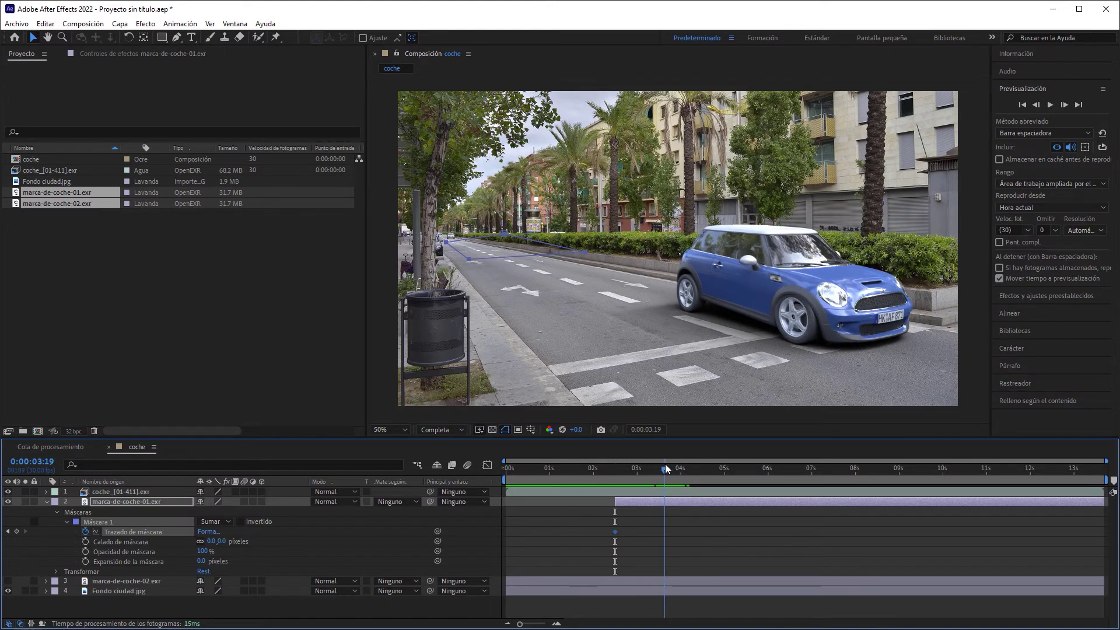
pyautogui.click(479, 292)
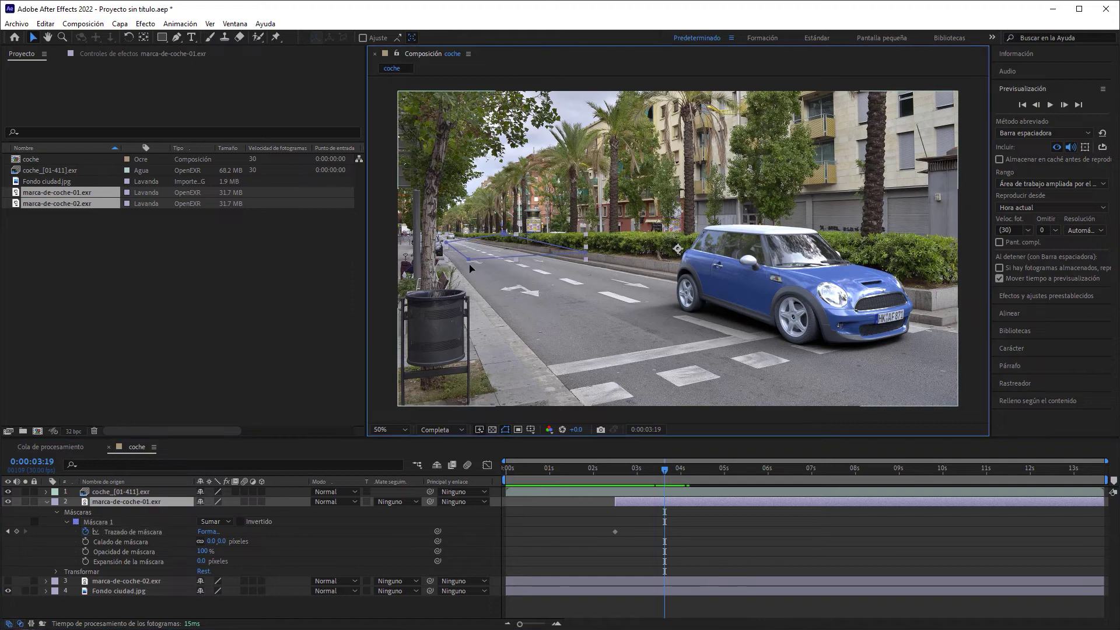
pyautogui.moveTo(468, 263); pyautogui.dragTo(688, 375)
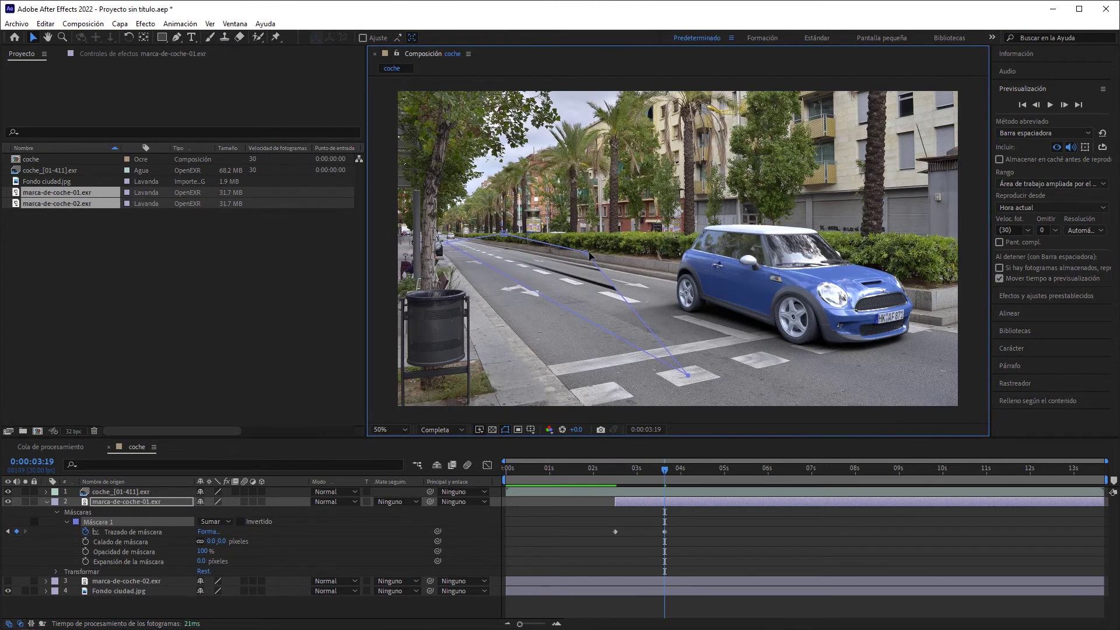
pyautogui.moveTo(586, 253); pyautogui.dragTo(932, 313)
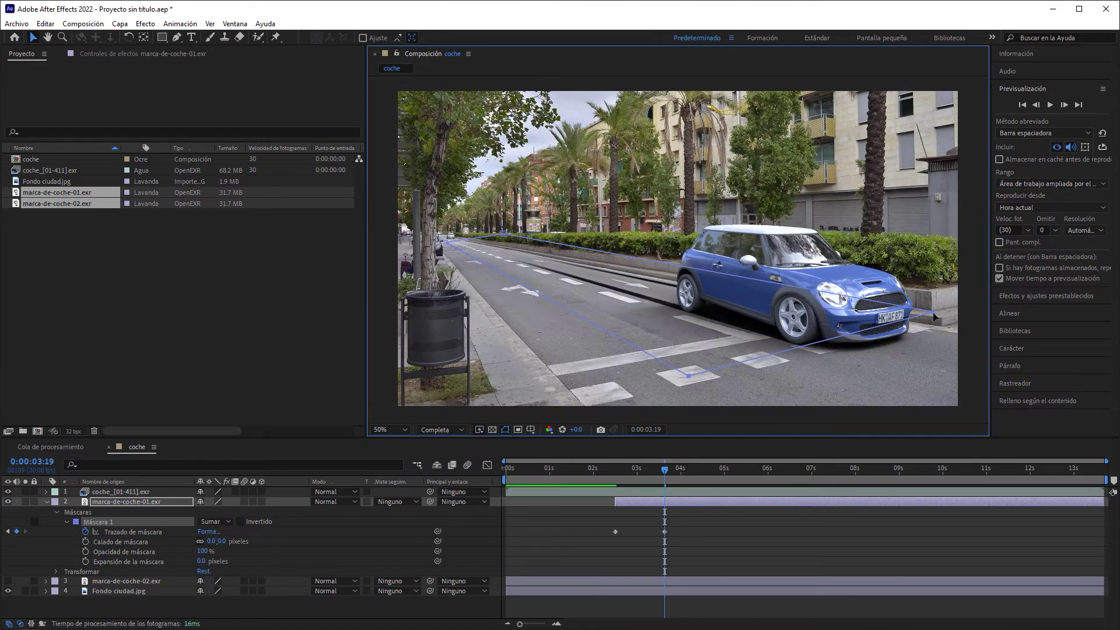
pyautogui.moveTo(933, 313); pyautogui.dragTo(959, 317)
# Step: At 0:00:03:02, pull the mask's front corners back so the tracks end beneath the moving car
pyautogui.moveTo(666, 470); pyautogui.dragTo(629, 469)
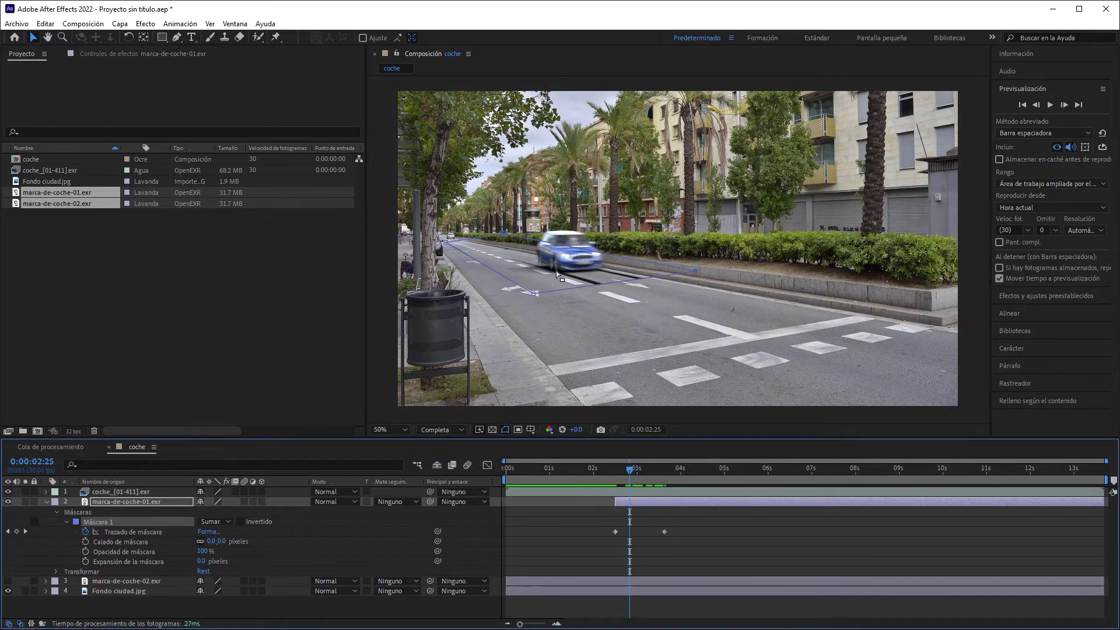
pyautogui.moveTo(634, 472); pyautogui.dragTo(641, 472)
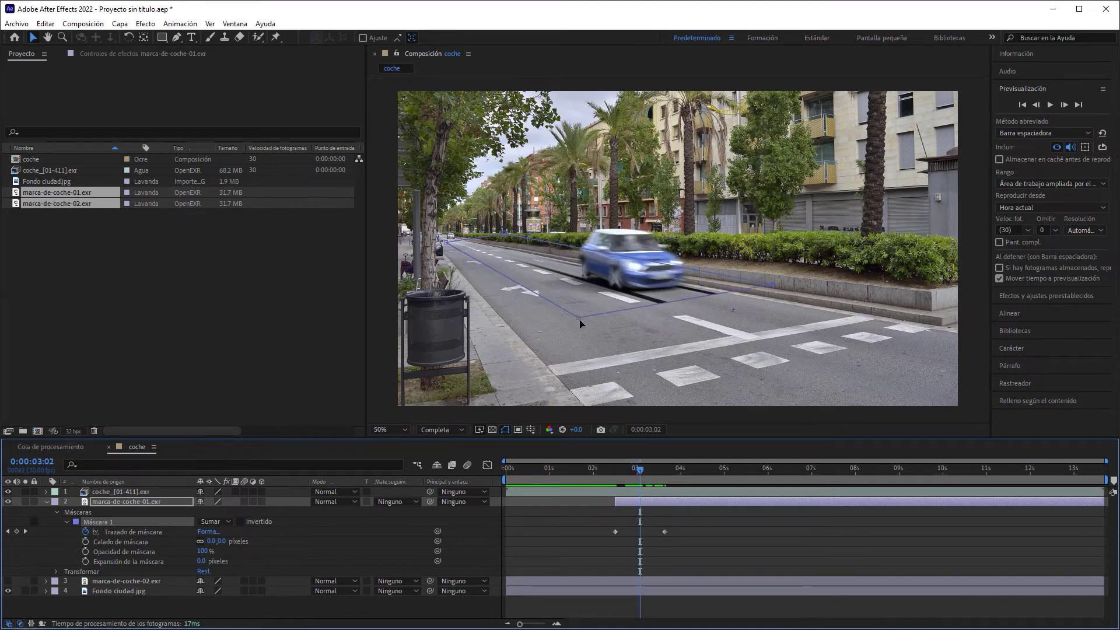
pyautogui.moveTo(579, 320); pyautogui.dragTo(550, 300)
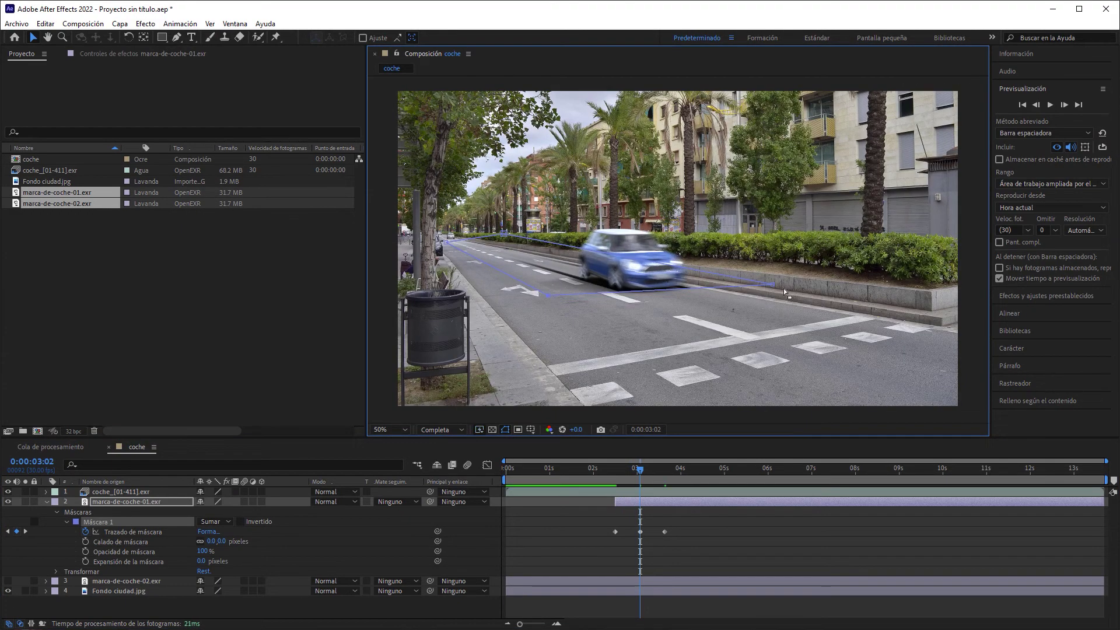
pyautogui.moveTo(775, 286); pyautogui.dragTo(752, 279)
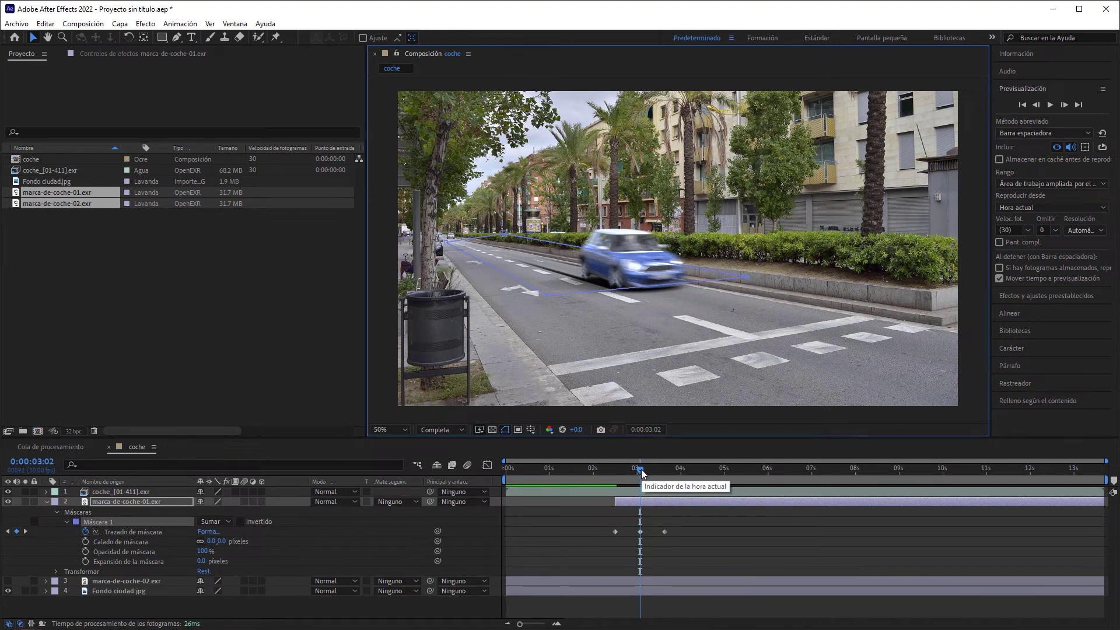
# Step: Adjust the mask's front corners at 0:00:03:10 and 0:00:02:23 so the track reveal follows the car's wheels
pyautogui.moveTo(641, 470); pyautogui.dragTo(652, 470)
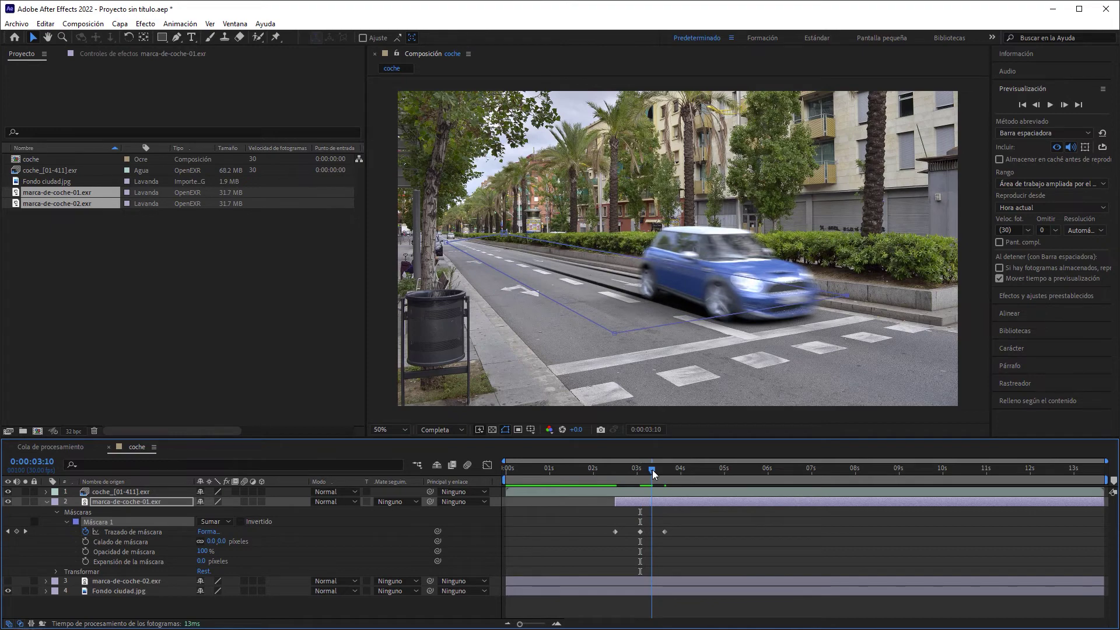
pyautogui.moveTo(615, 333); pyautogui.dragTo(620, 339)
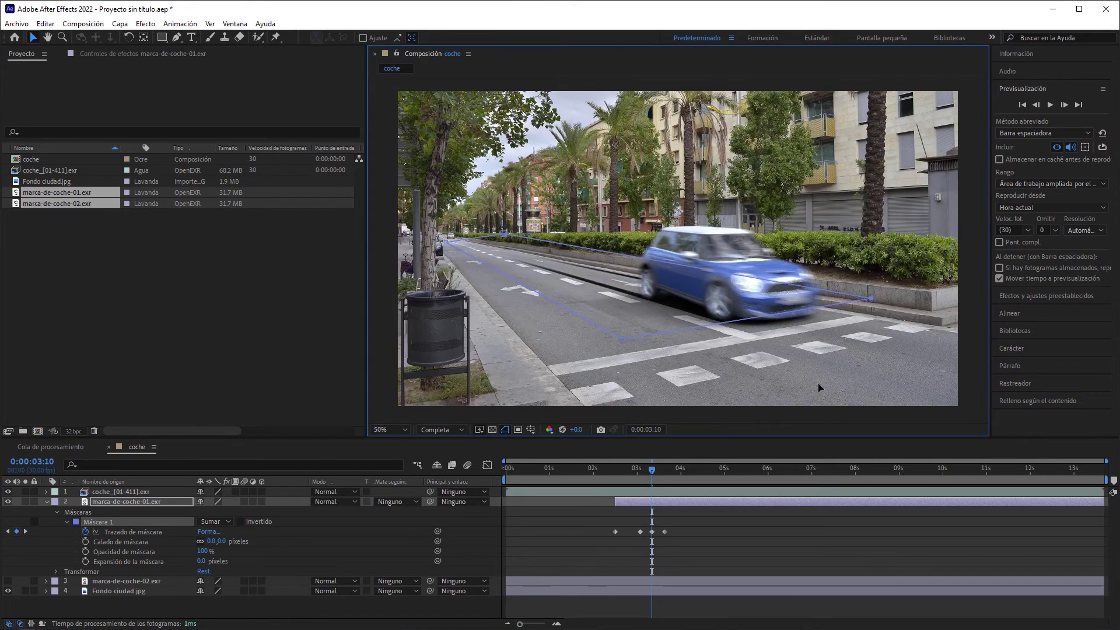
pyautogui.moveTo(652, 470); pyautogui.dragTo(626, 471)
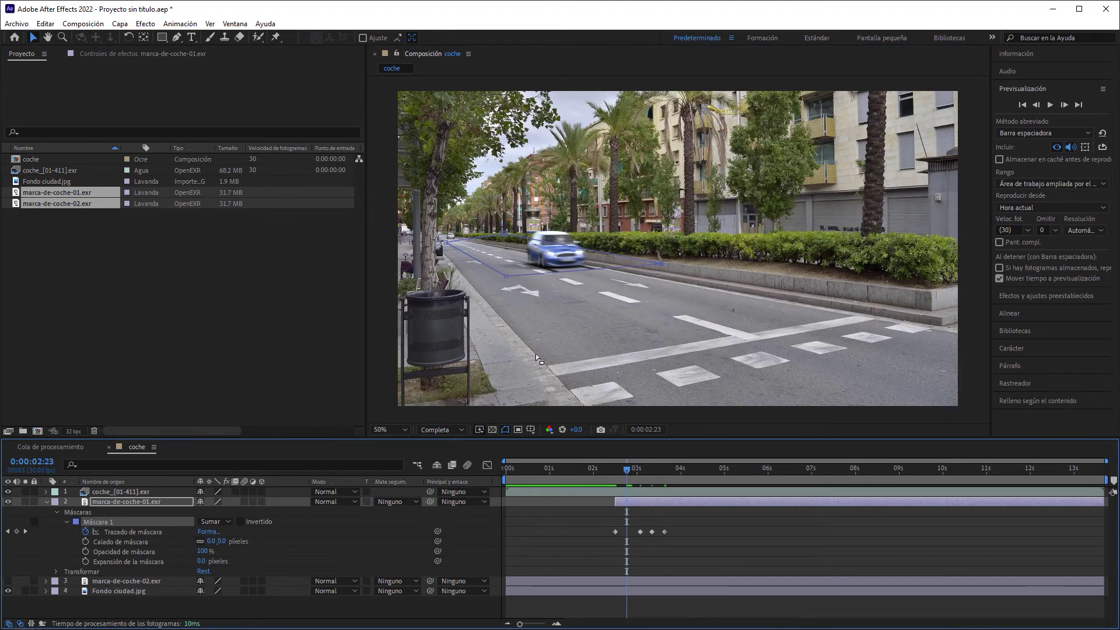
pyautogui.moveTo(505, 277); pyautogui.dragTo(491, 270)
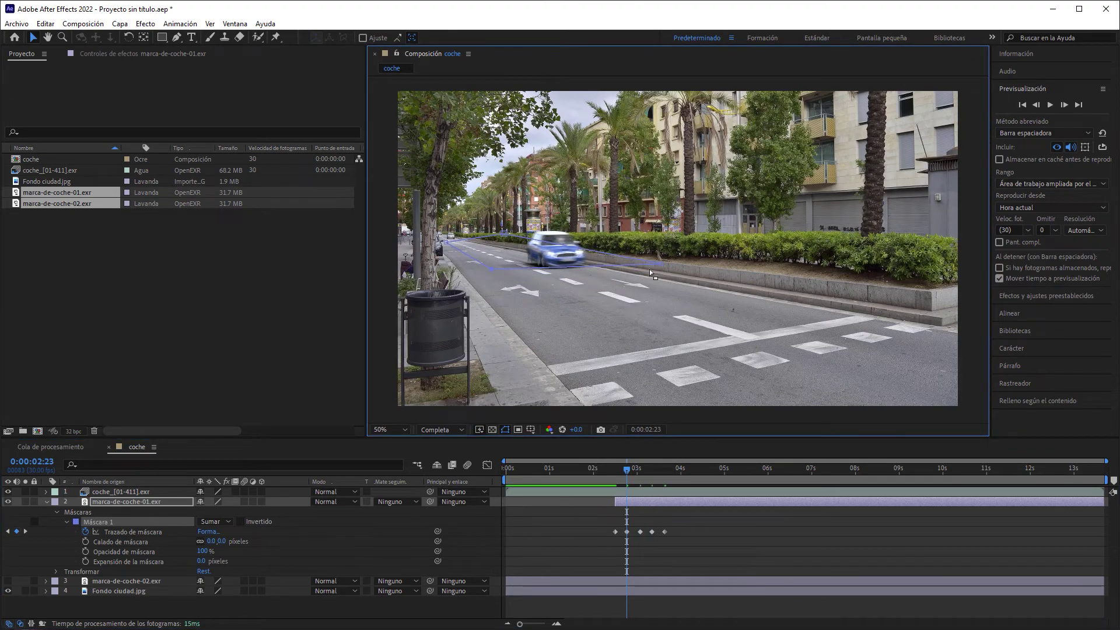
pyautogui.moveTo(660, 266); pyautogui.dragTo(644, 259)
# Step: Collapse marca-de-coche-01.exr, show marca-de-coche-02.exr, and trim that layer's start to 0:00:13:08, when the car moves off again
pyautogui.moveTo(628, 470); pyautogui.dragTo(931, 483)
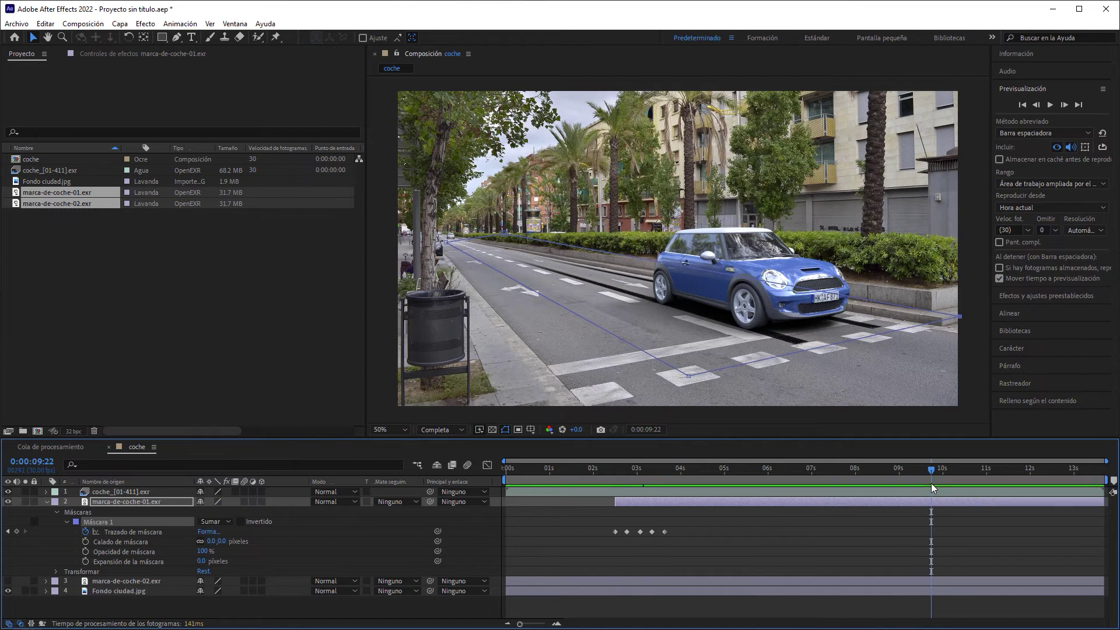
pyautogui.click(46, 502)
pyautogui.click(8, 512)
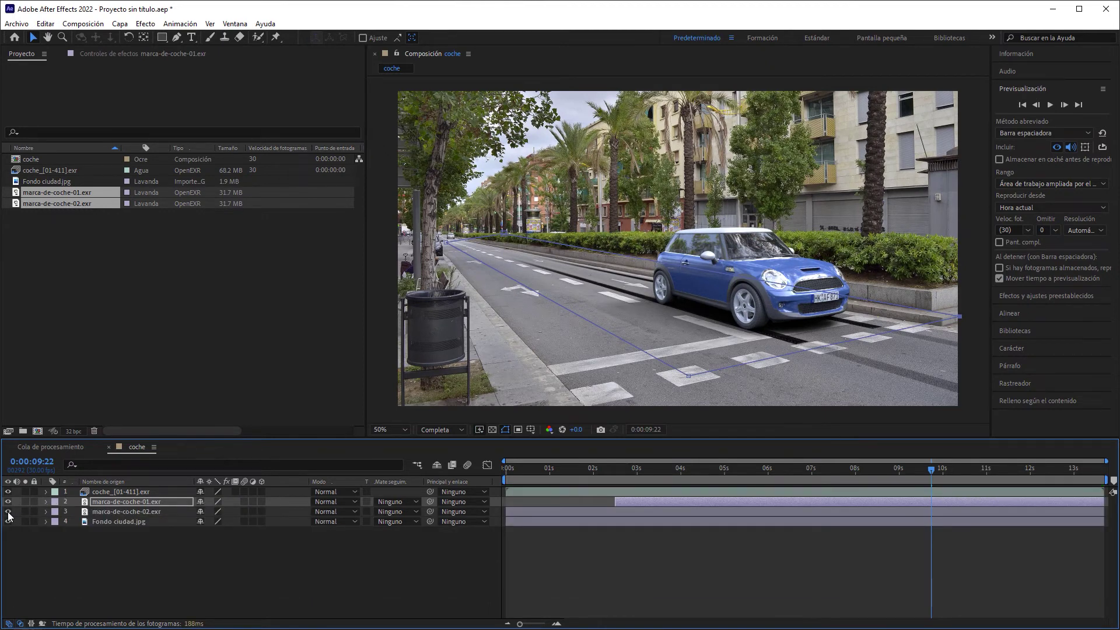
pyautogui.click(164, 512)
pyautogui.moveTo(939, 474); pyautogui.dragTo(1087, 470)
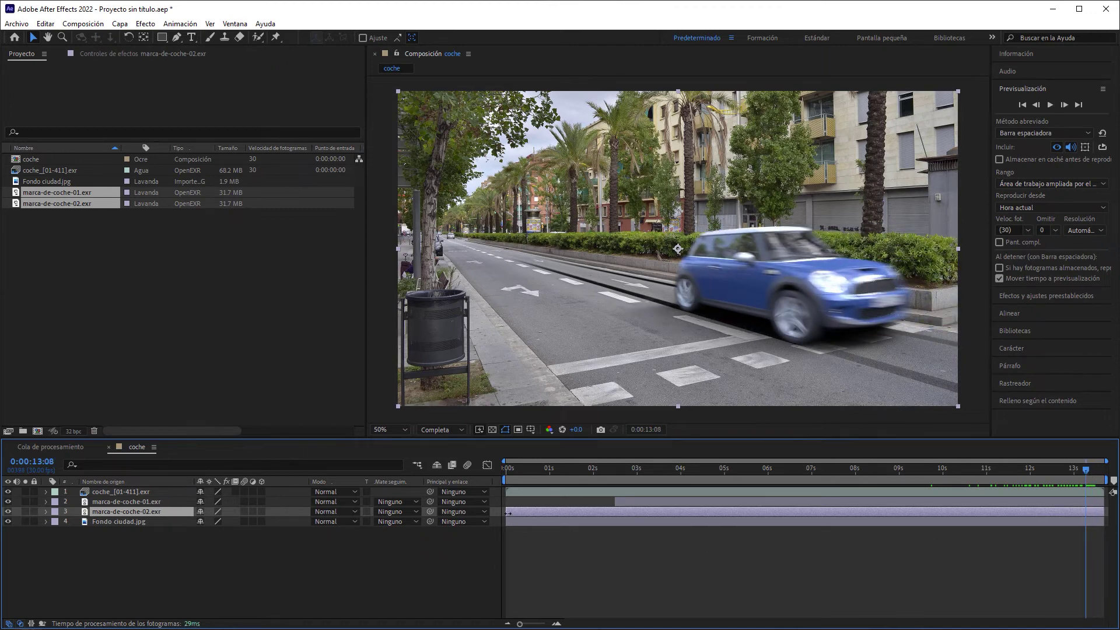
pyautogui.moveTo(506, 512); pyautogui.dragTo(1086, 513)
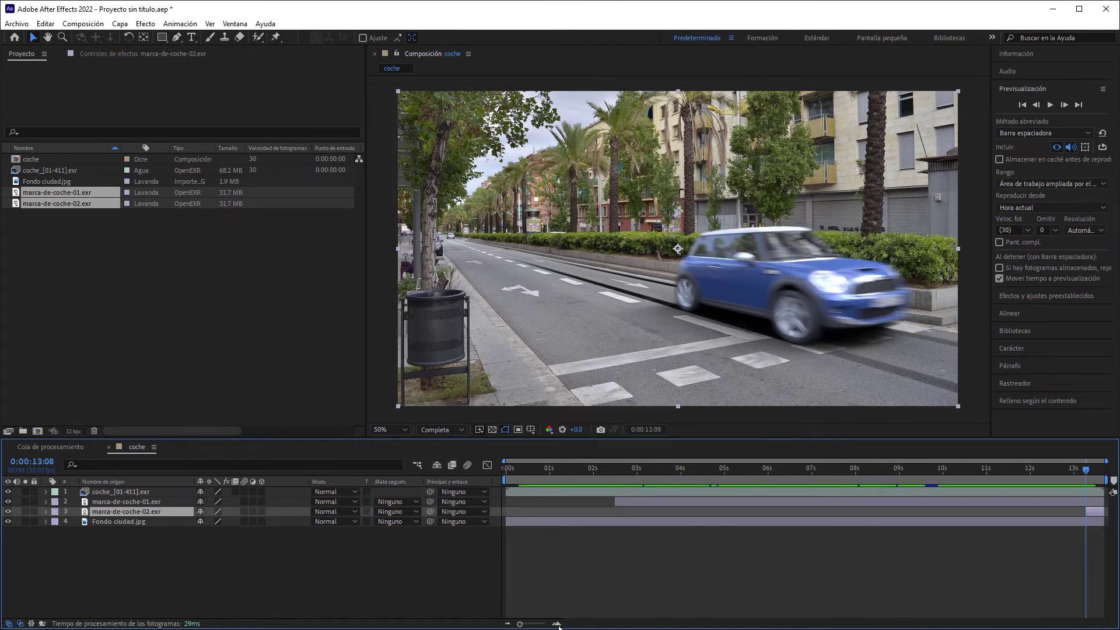
# Step: Draw a closed four-point Pen mask on marca-de-coche-02.exr from the car's front across the foreground road, extending beyond the image edge
pyautogui.moveTo(520, 623); pyautogui.dragTo(536, 625)
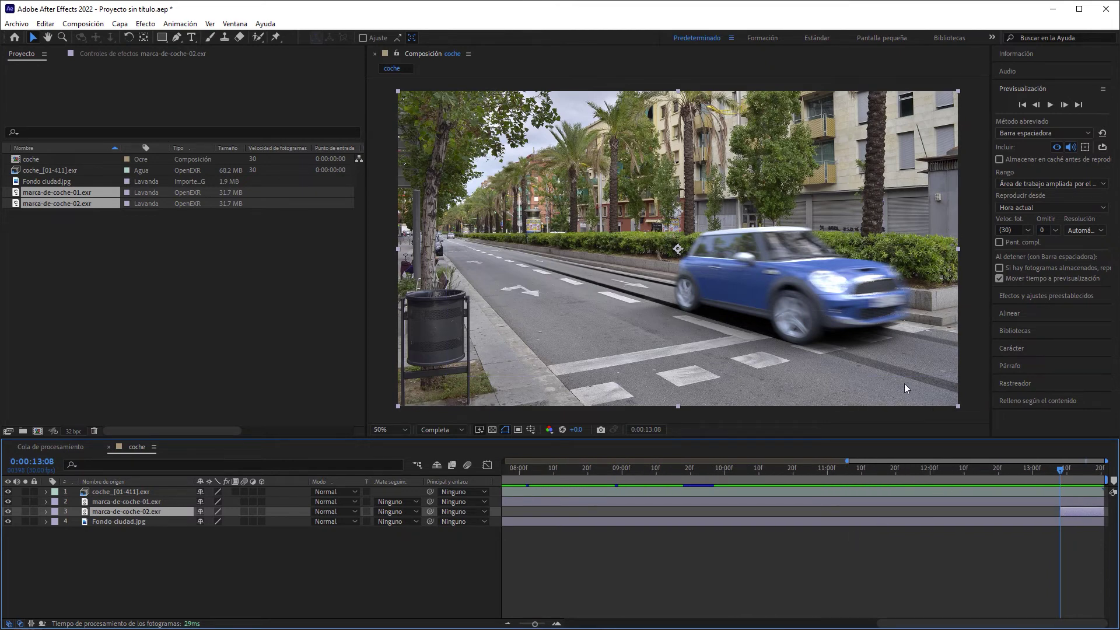
pyautogui.click(177, 37)
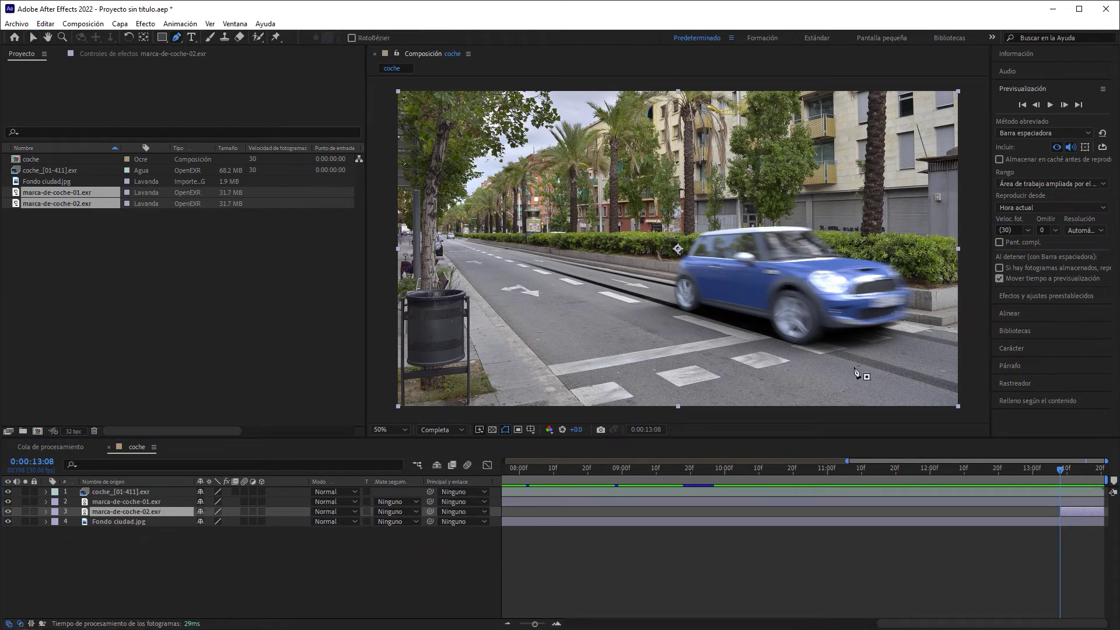
pyautogui.click(700, 341)
pyautogui.click(890, 286)
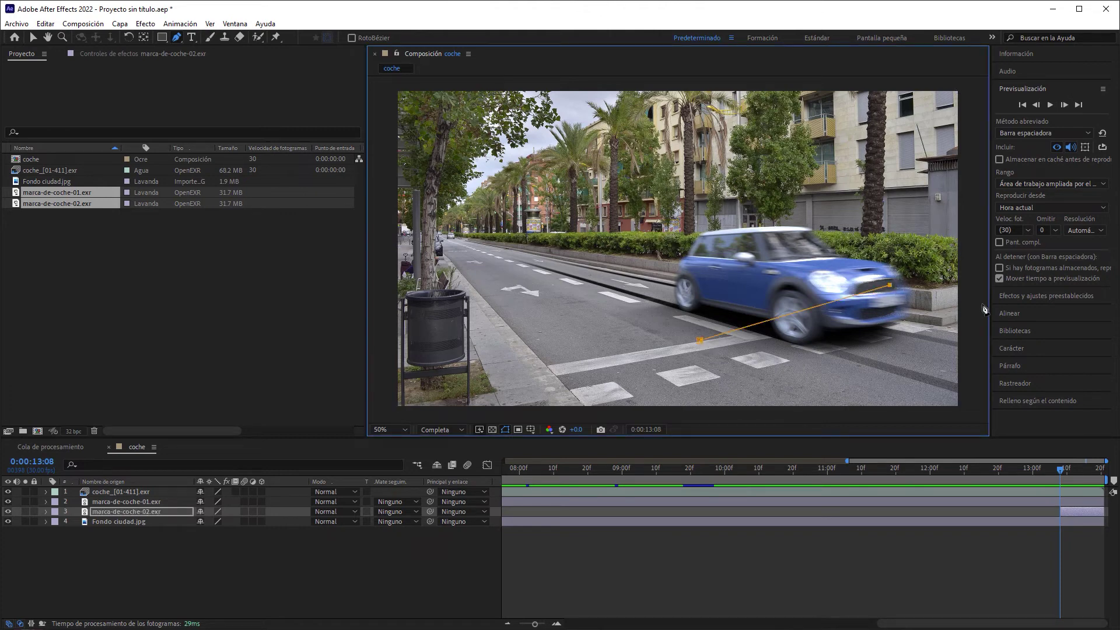
pyautogui.moveTo(911, 321); pyautogui.dragTo(748, 235, button='middle')
pyautogui.click(940, 247)
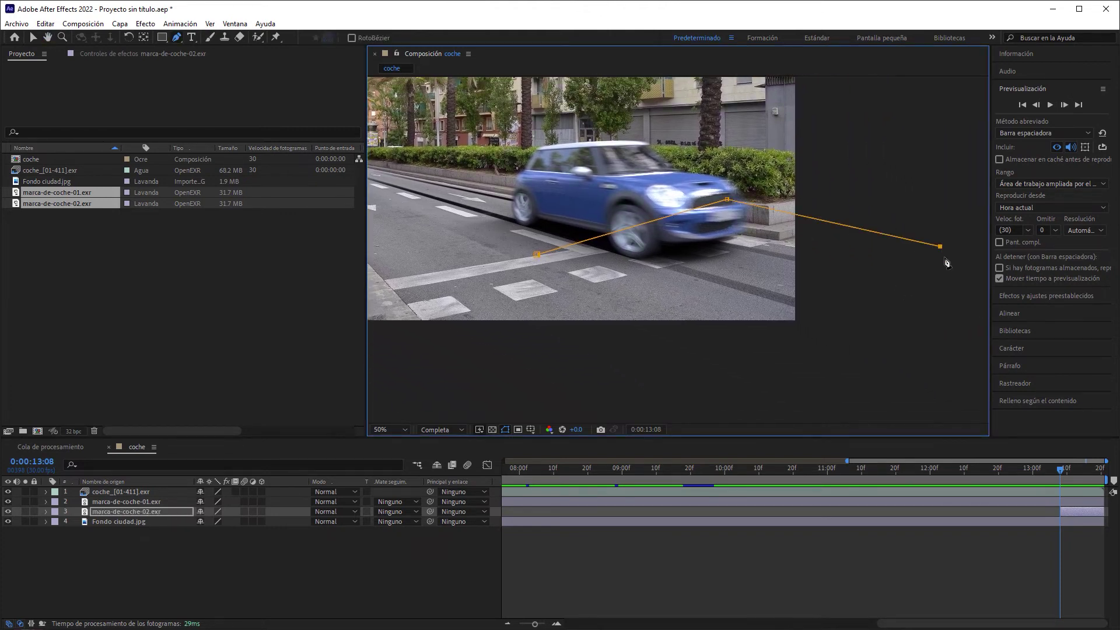
pyautogui.click(786, 370)
pyautogui.click(537, 255)
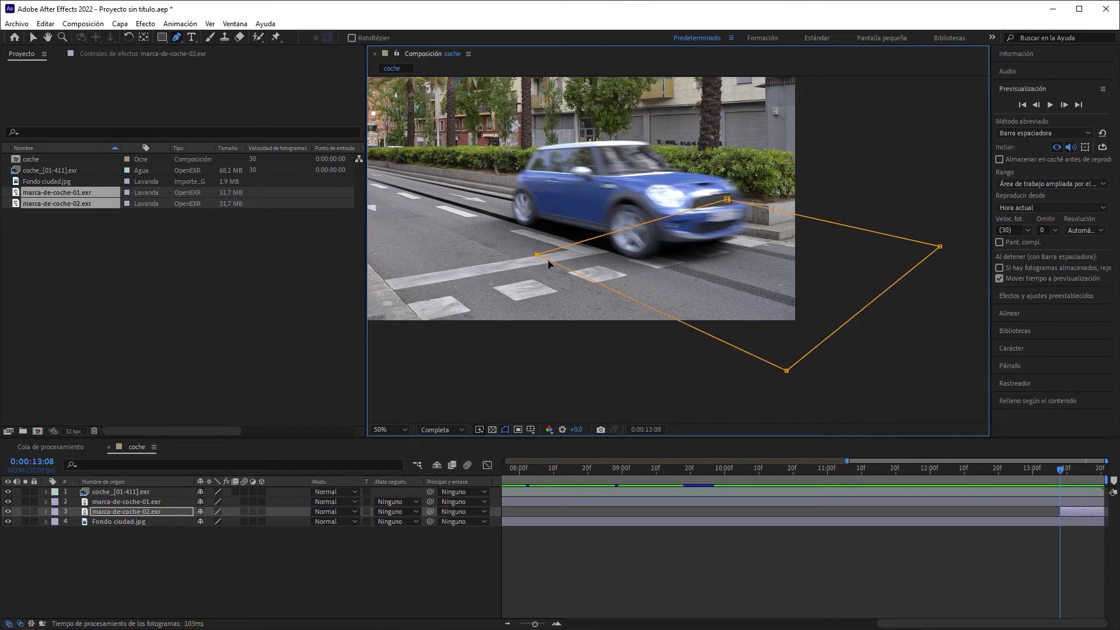
# Step: Pull the two front corners of the marca-de-coche-02.exr mask back beneath the car at 0:00:13:08
pyautogui.click(32, 37)
pyautogui.click(677, 368)
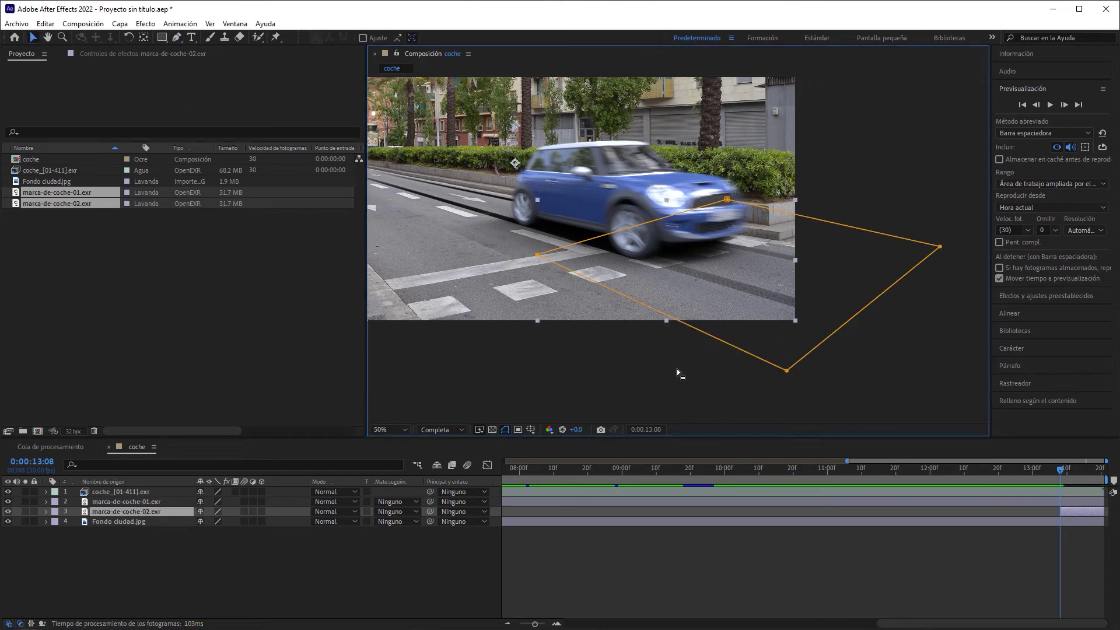
pyautogui.click(787, 371)
pyautogui.moveTo(787, 372); pyautogui.dragTo(573, 272)
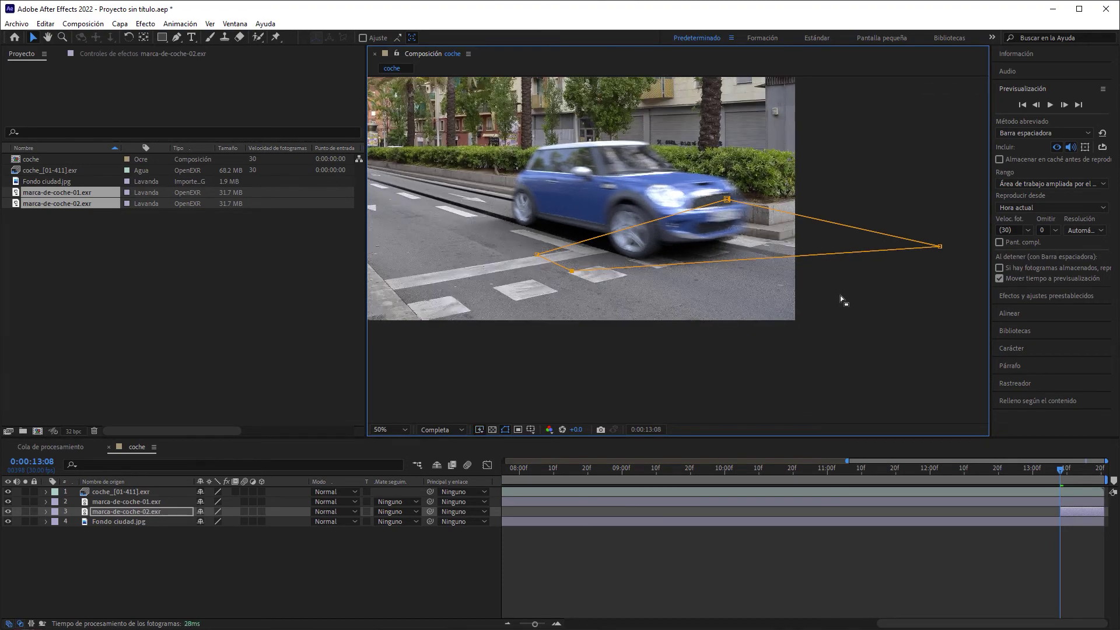
pyautogui.moveTo(939, 246); pyautogui.dragTo(787, 219)
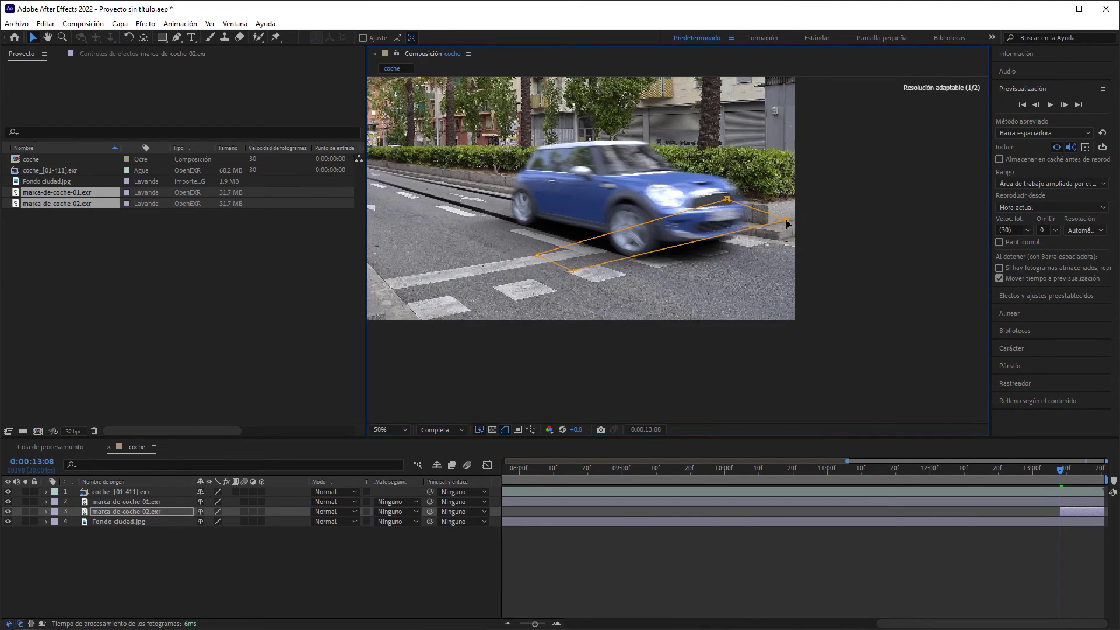
# Step: Expand Máscara 1 of marca-de-coche-02.exr and start keyframing its mask path at 0:00:13:08
pyautogui.click(46, 511)
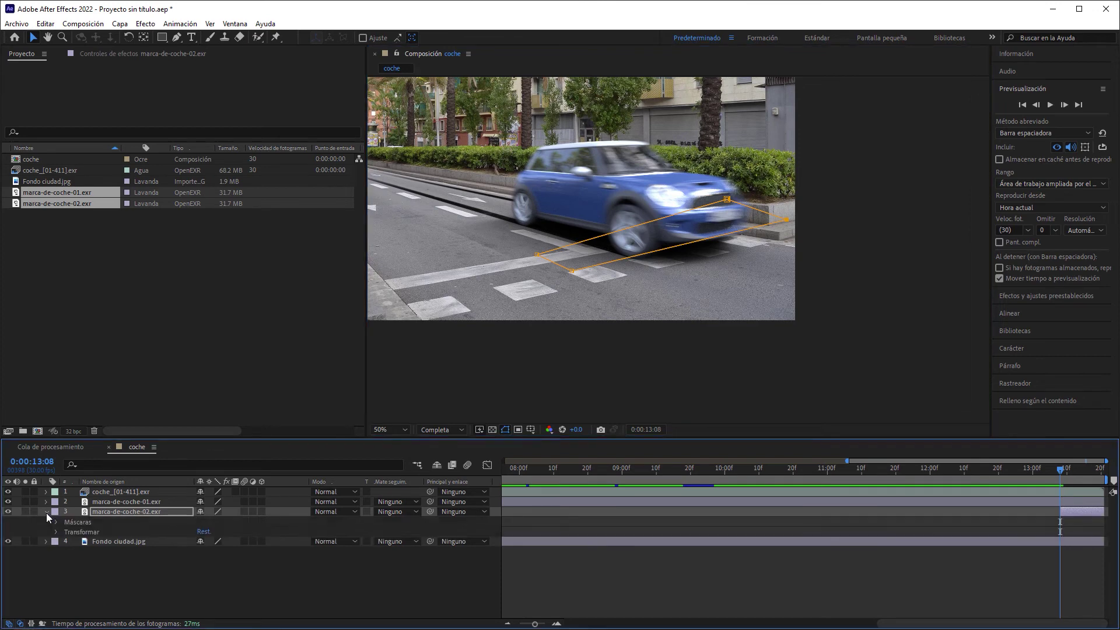
pyautogui.click(56, 523)
pyautogui.click(67, 531)
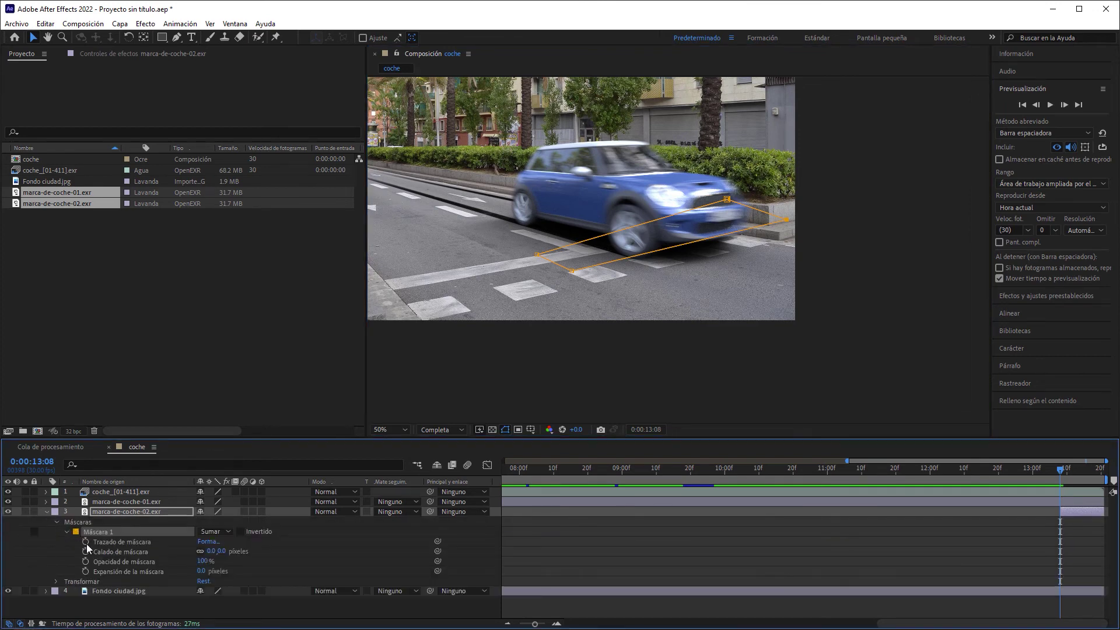
pyautogui.click(85, 542)
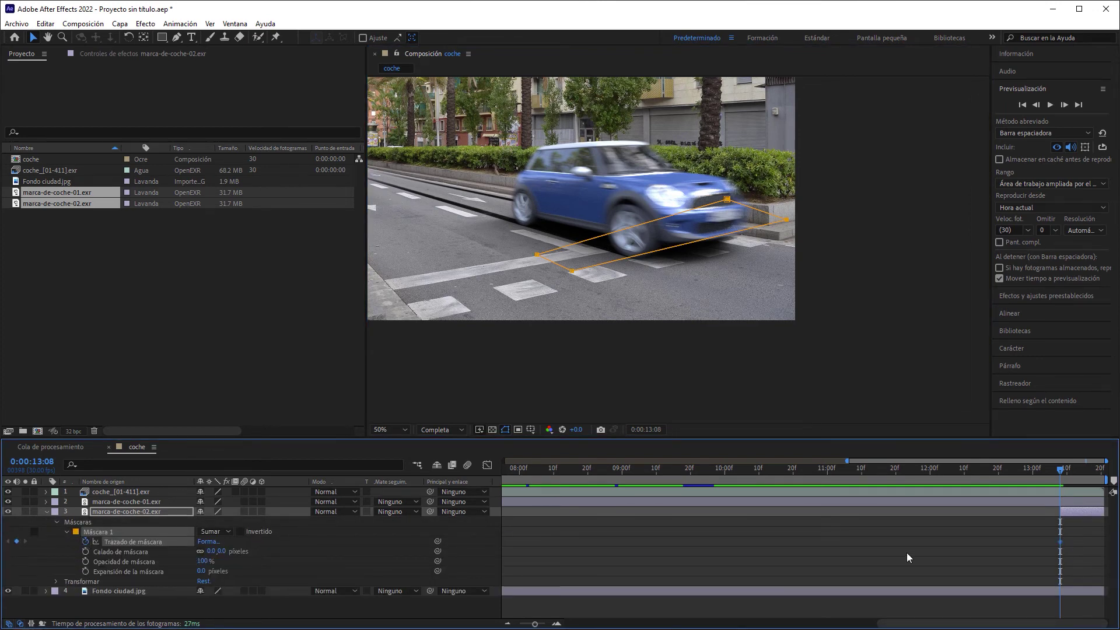
# Step: At 0:00:13:12, move only the mask's two front corners forward to follow the car's front wheels
pyautogui.moveTo(1060, 470); pyautogui.dragTo(1075, 470)
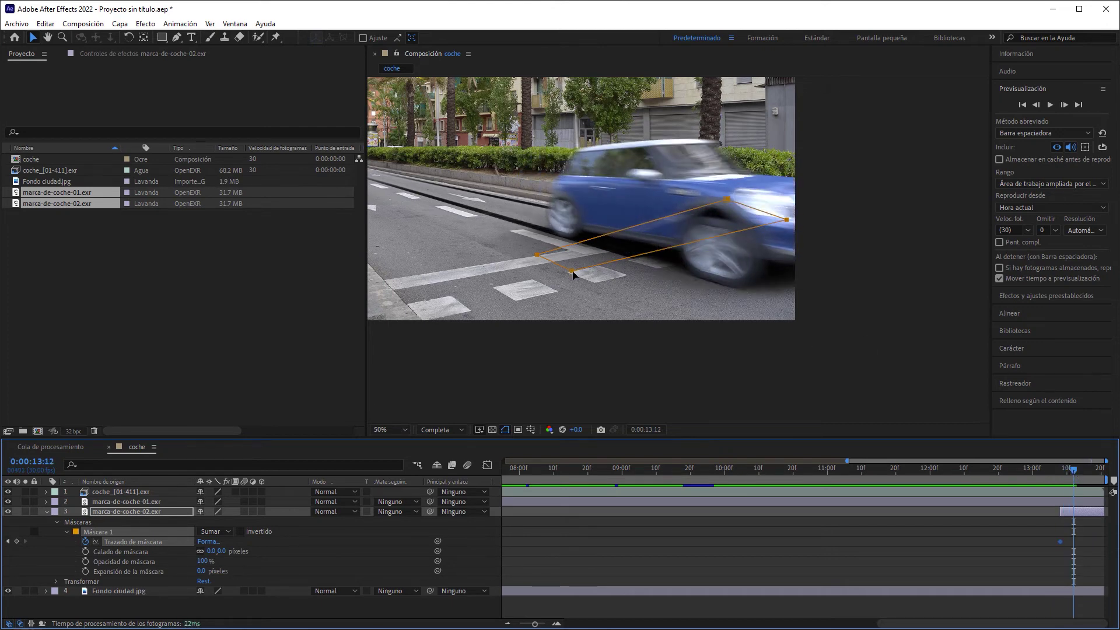
pyautogui.moveTo(572, 273); pyautogui.dragTo(618, 288)
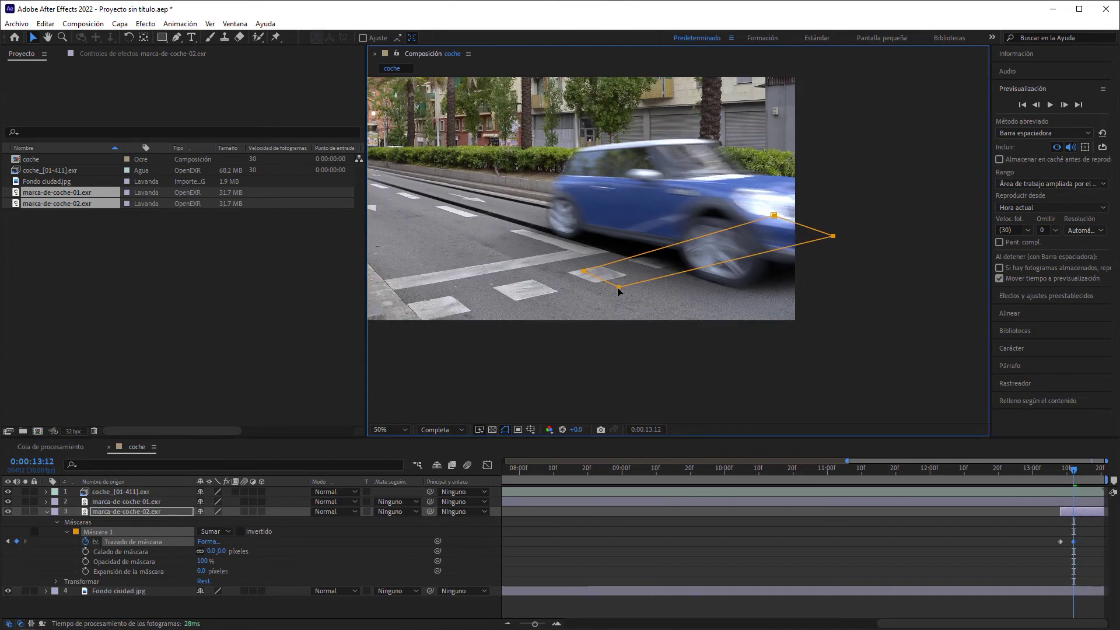
pyautogui.hotkey('ctrl', 'z')
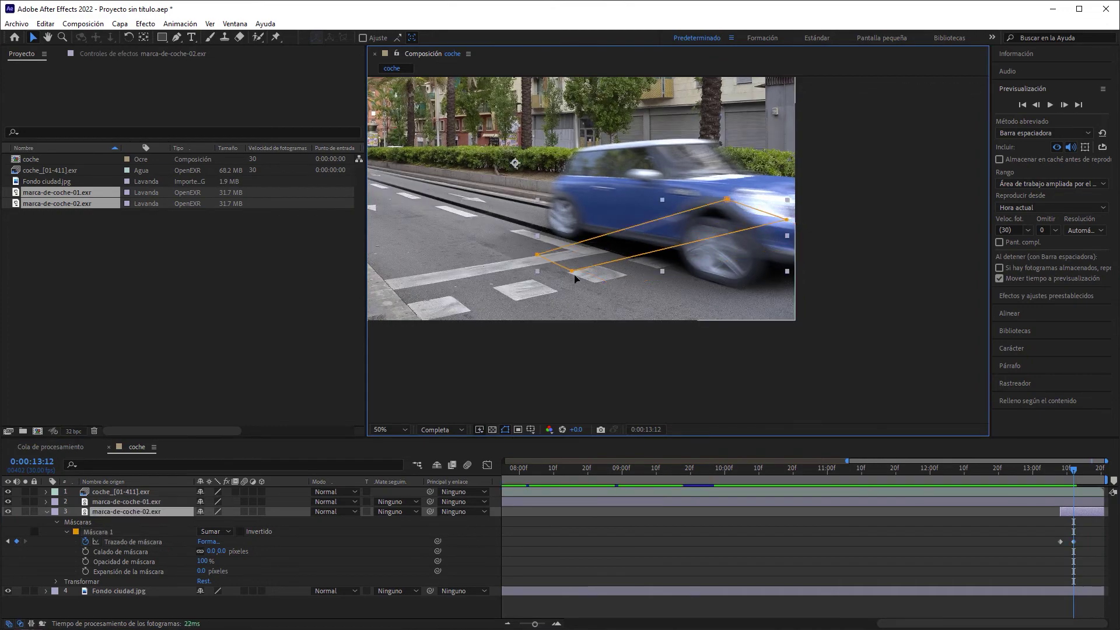
pyautogui.moveTo(572, 272); pyautogui.dragTo(640, 303)
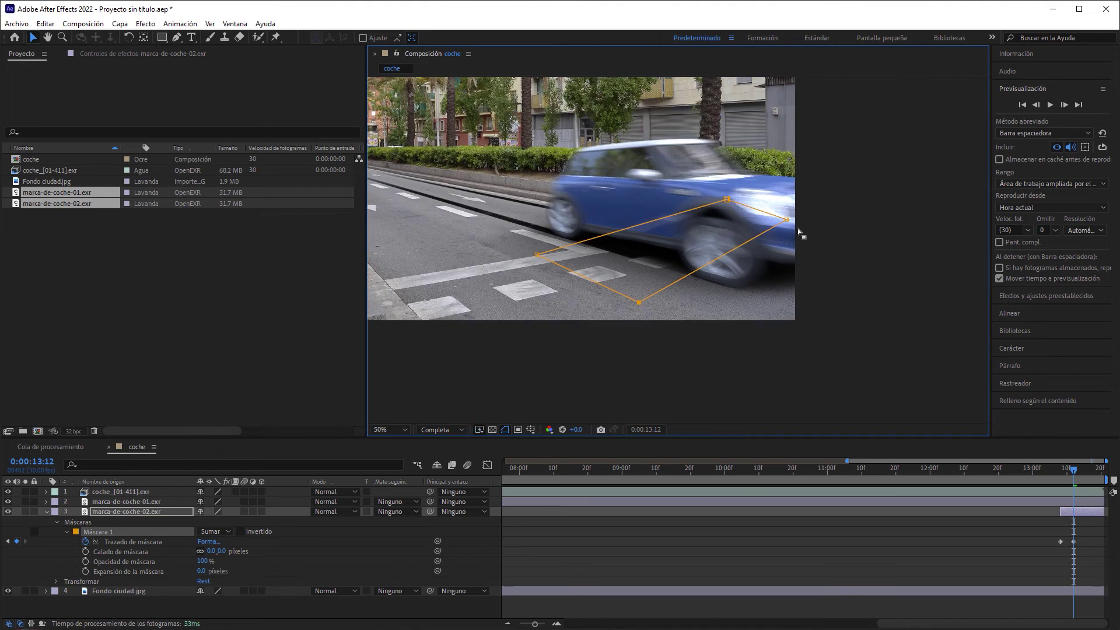
pyautogui.moveTo(788, 220); pyautogui.dragTo(874, 235)
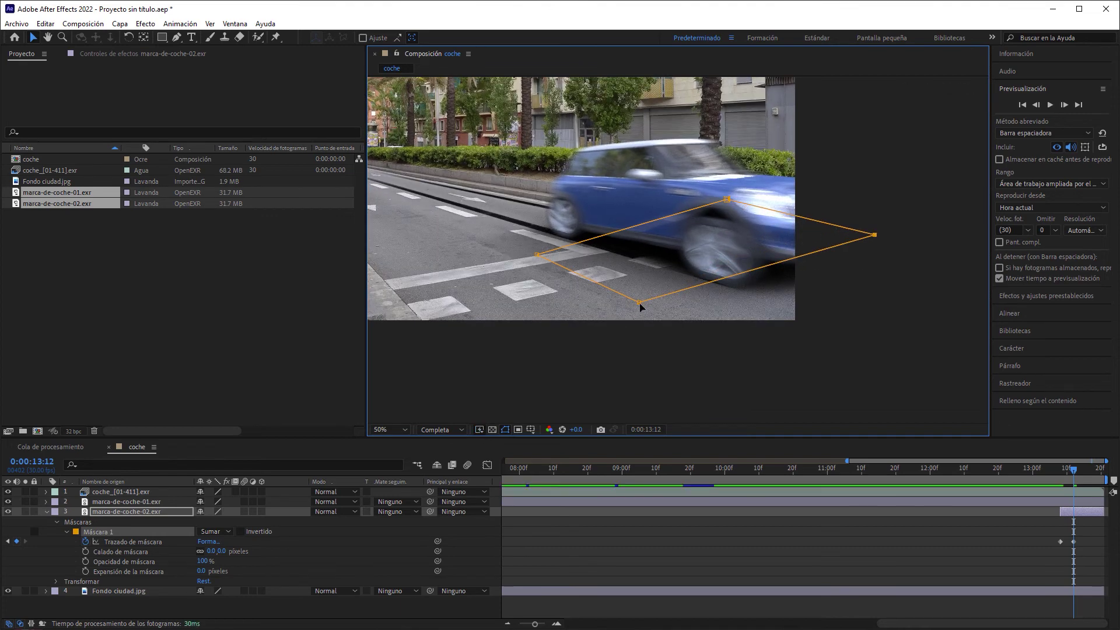
pyautogui.moveTo(640, 303); pyautogui.dragTo(662, 313)
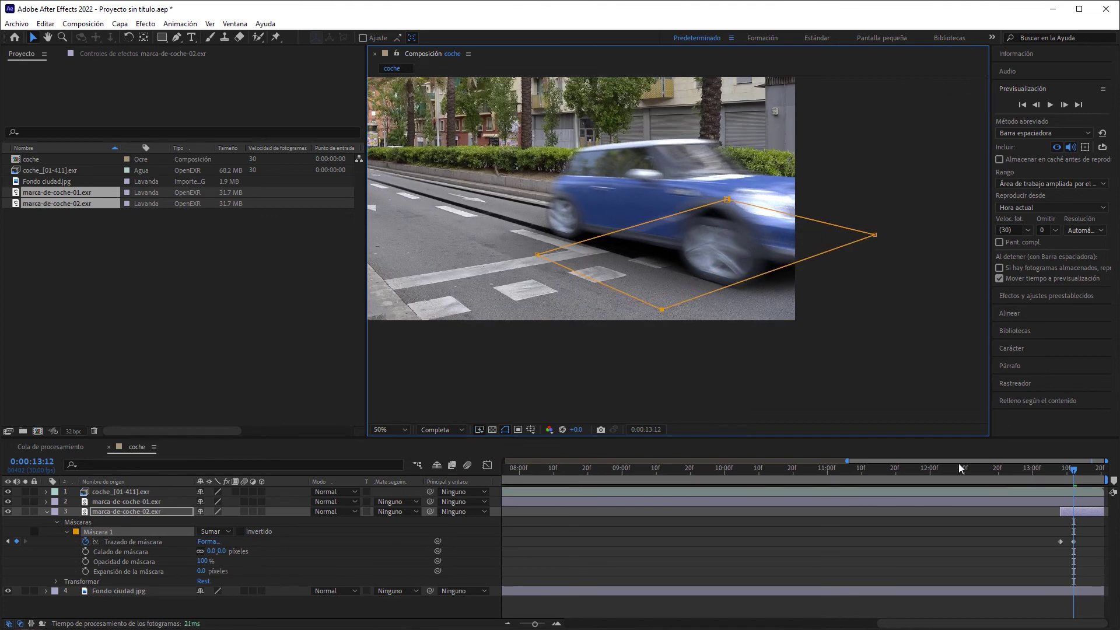
# Step: At 0:00:13:15, extend the mask's two front corners beyond the image edge to uncover the remaining foreground road
pyautogui.moveTo(1075, 471); pyautogui.dragTo(1083, 469)
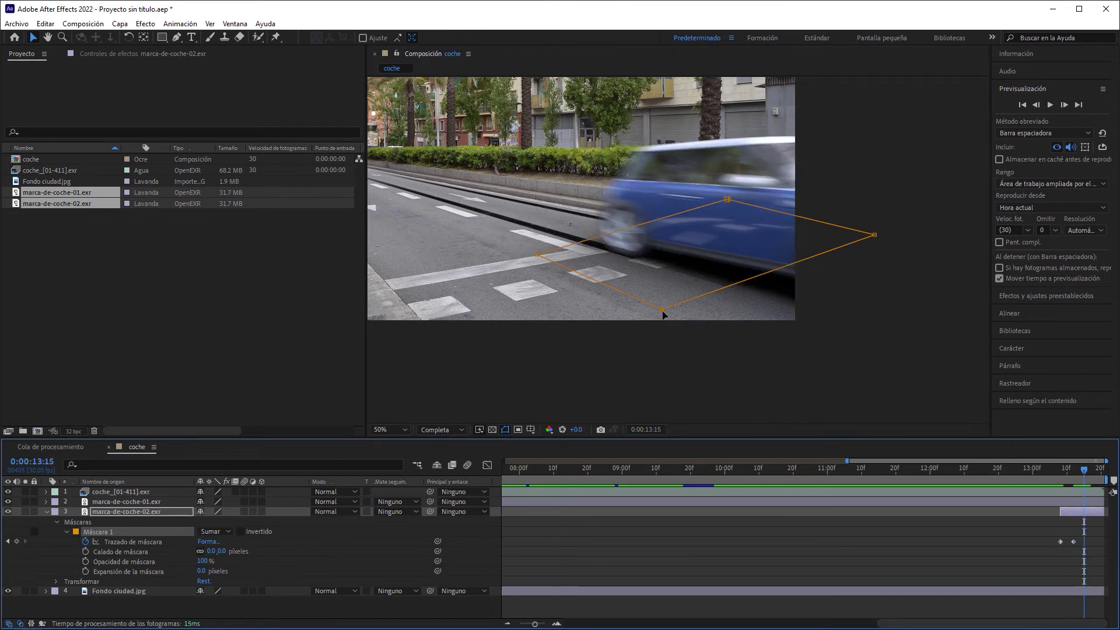
pyautogui.moveTo(663, 315); pyautogui.dragTo(756, 356)
pyautogui.moveTo(875, 237); pyautogui.dragTo(947, 265)
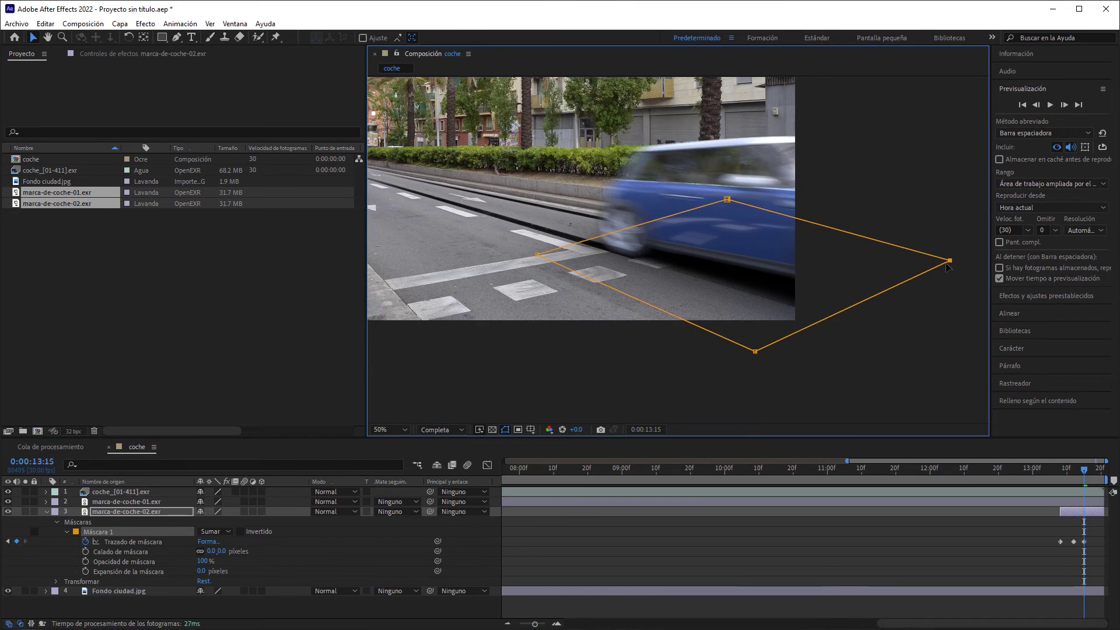
# Step: Check the revealed tracks at 0:00:13:20 with the mask deselected, and collapse marca-de-coche-02.exr
pyautogui.moveTo(1085, 472)
pyautogui.mouseDown()
pyautogui.moveTo(1051, 469)
pyautogui.moveTo(1103, 471)
pyautogui.mouseUp()
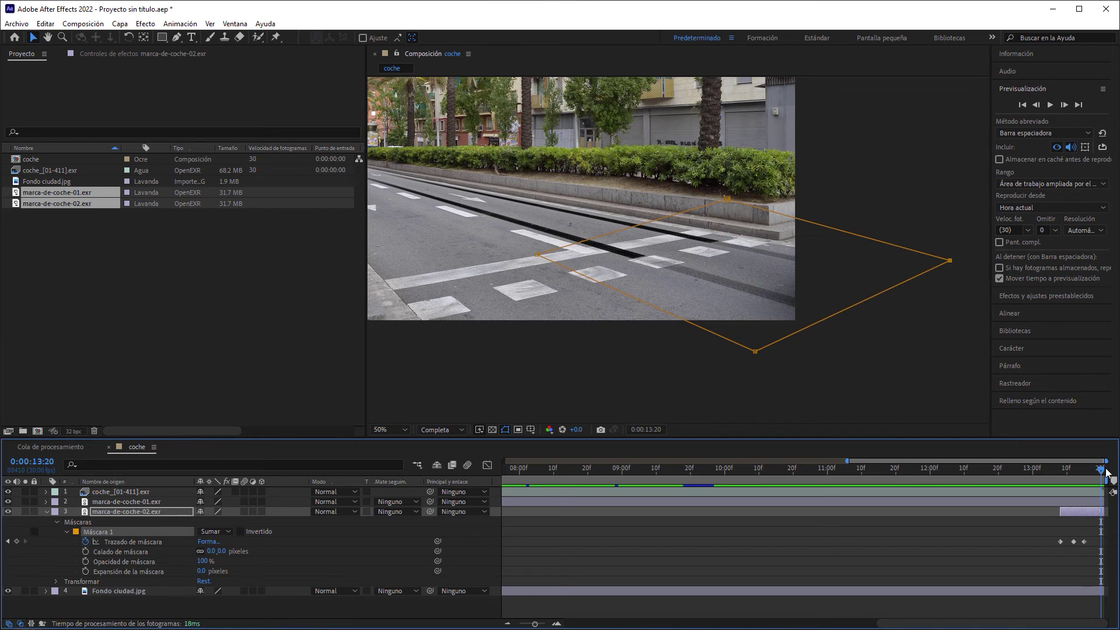
pyautogui.click(675, 386)
pyautogui.click(637, 377)
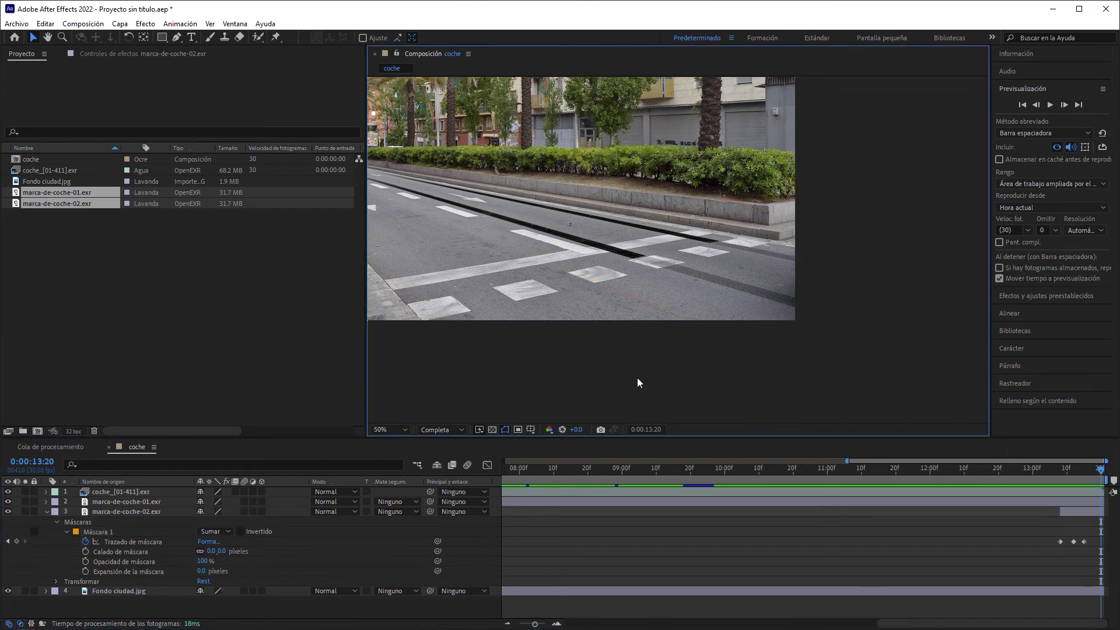
pyautogui.click(47, 512)
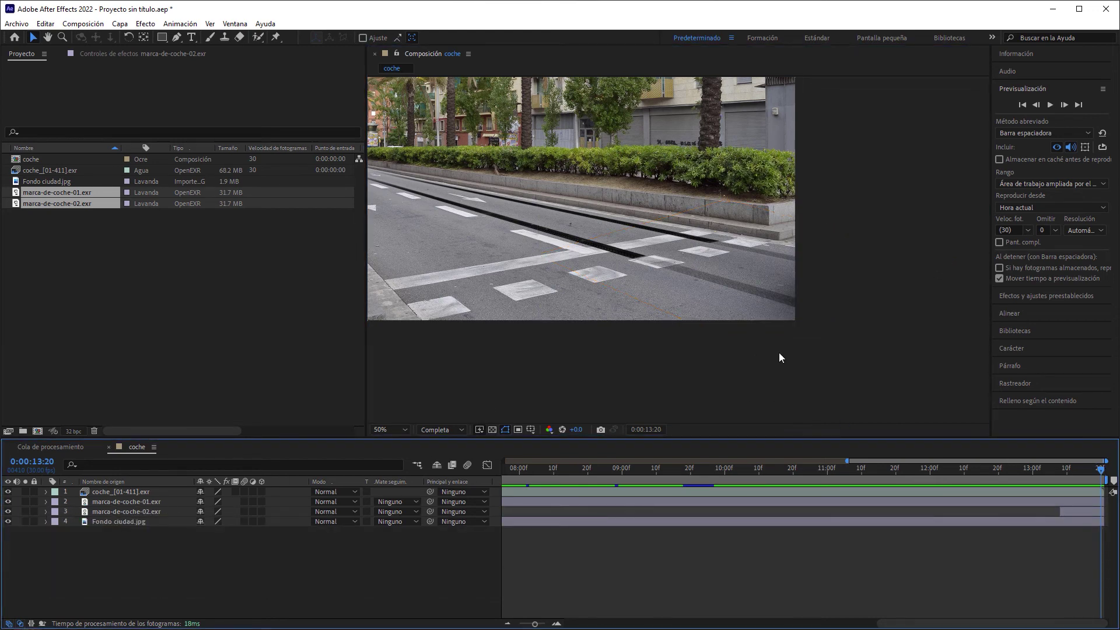
# Step: At 0:00:10:19, reduce the opacity of marca-de-coche-01.exr to 36% and collapse the layer
pyautogui.click(789, 467)
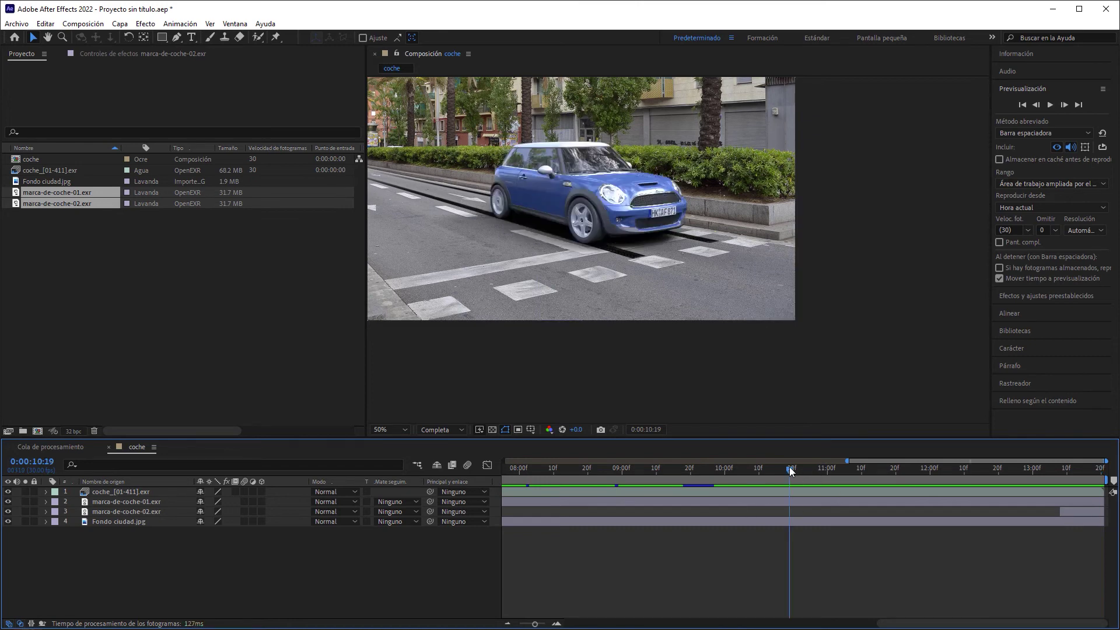
pyautogui.moveTo(570, 218); pyautogui.dragTo(735, 303, button='middle')
pyautogui.click(153, 502)
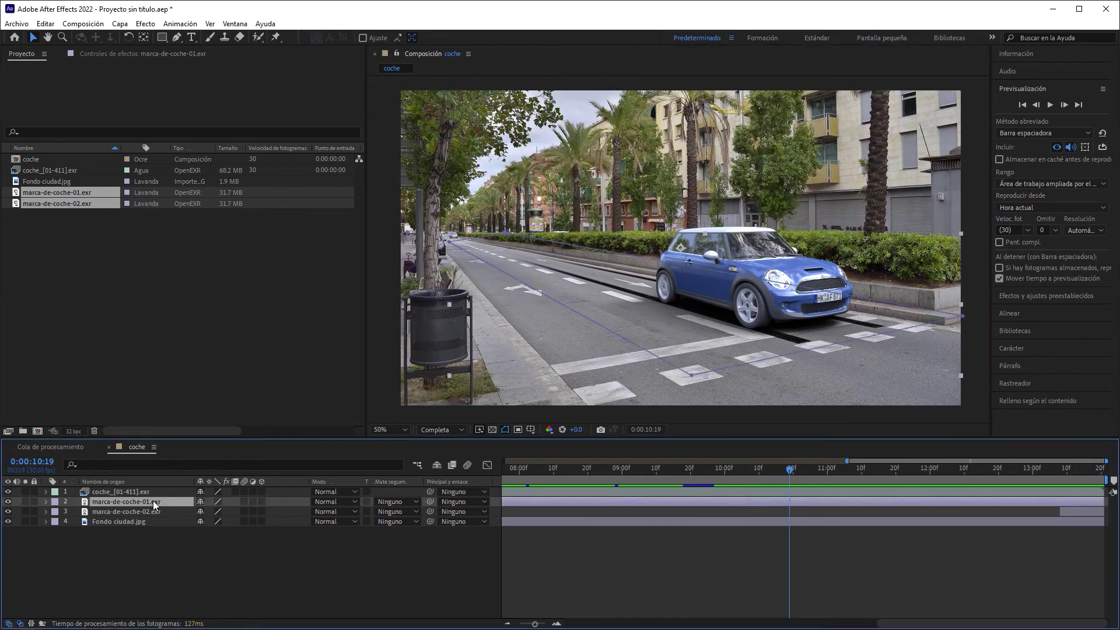
pyautogui.press('t')
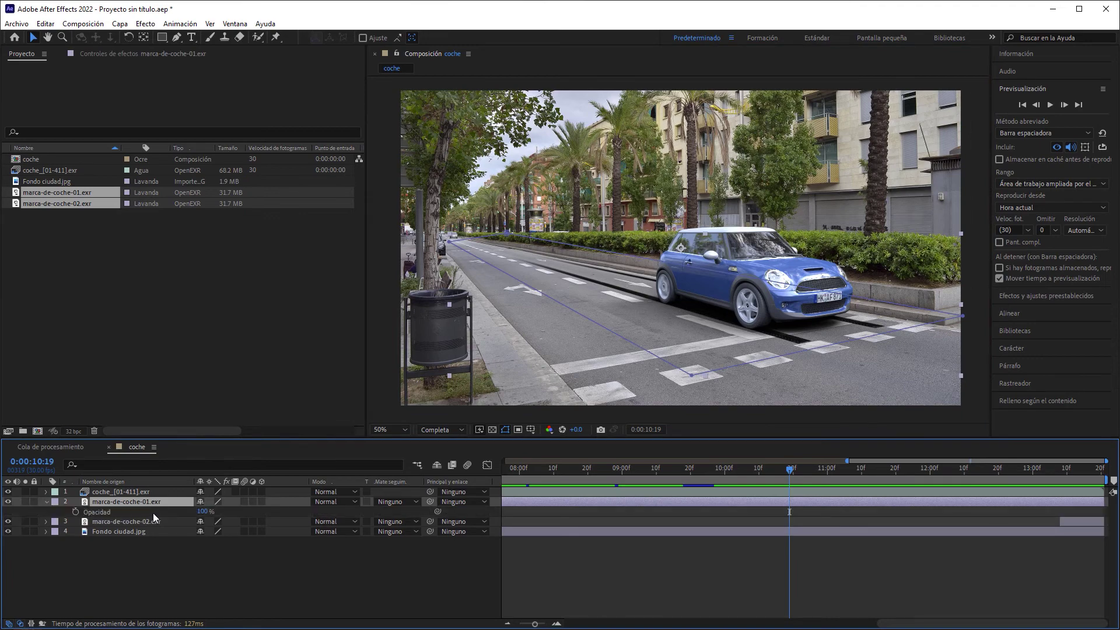
pyautogui.moveTo(204, 516); pyautogui.dragTo(167, 506)
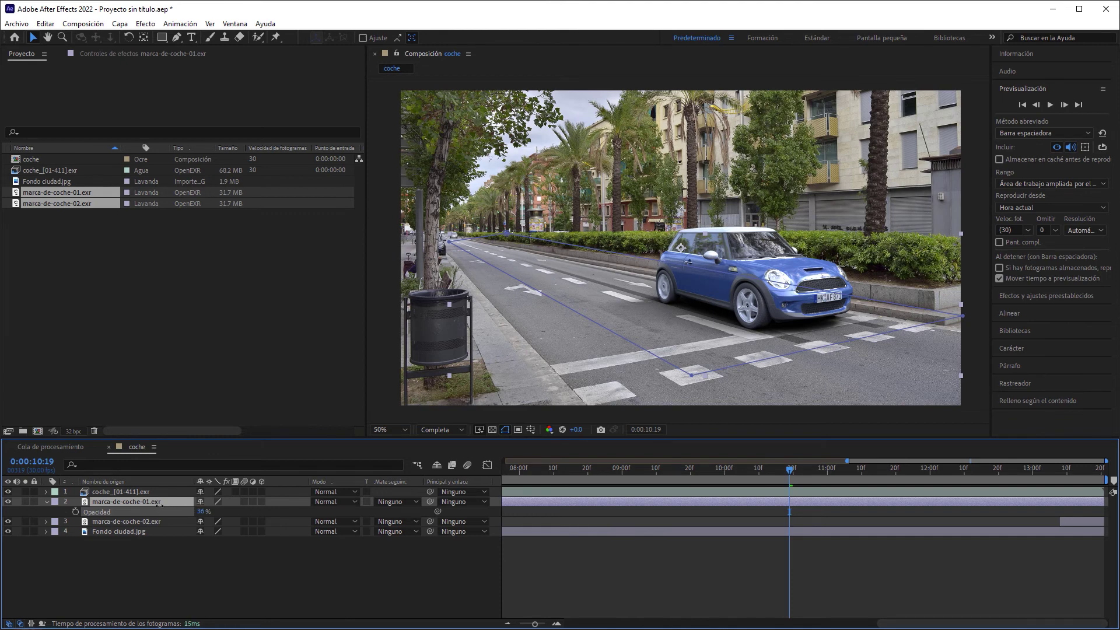
pyautogui.press('Return')
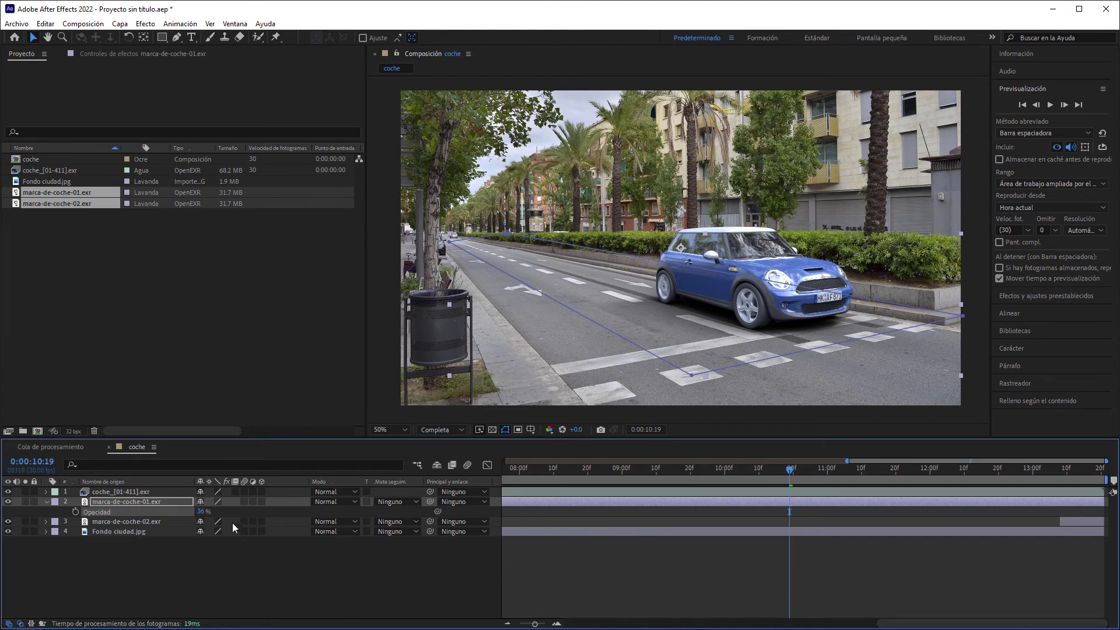
pyautogui.click(46, 502)
# Step: Lower the opacity of marca-de-coche-02.exr while viewing 0:00:13:20 so its tracks blend with the asphalt, and collapse the layer
pyautogui.click(1080, 472)
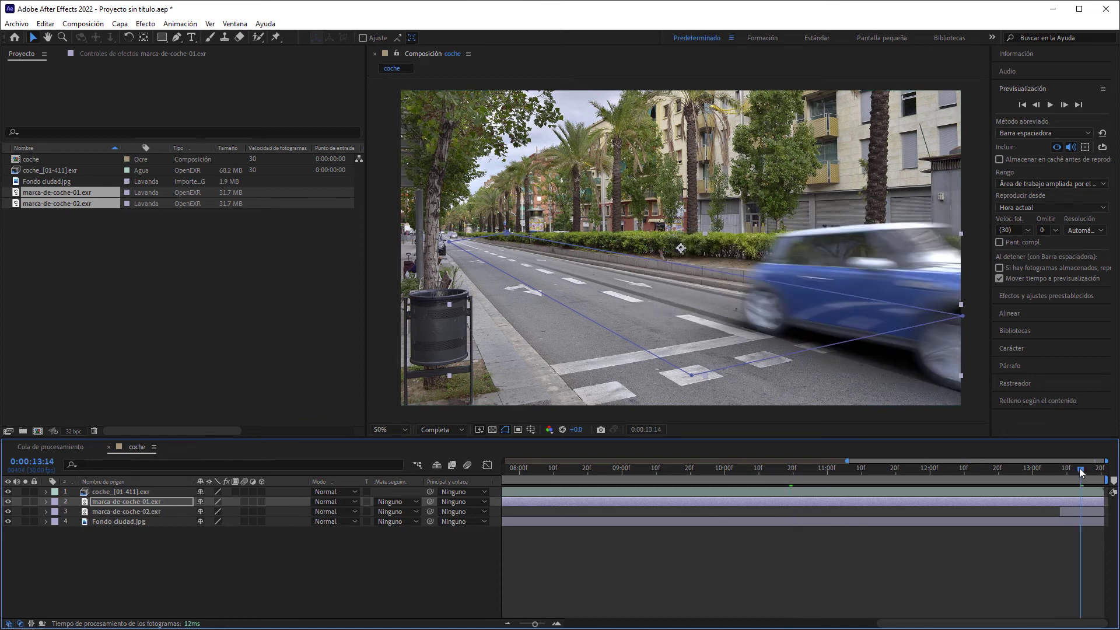
pyautogui.click(1108, 475)
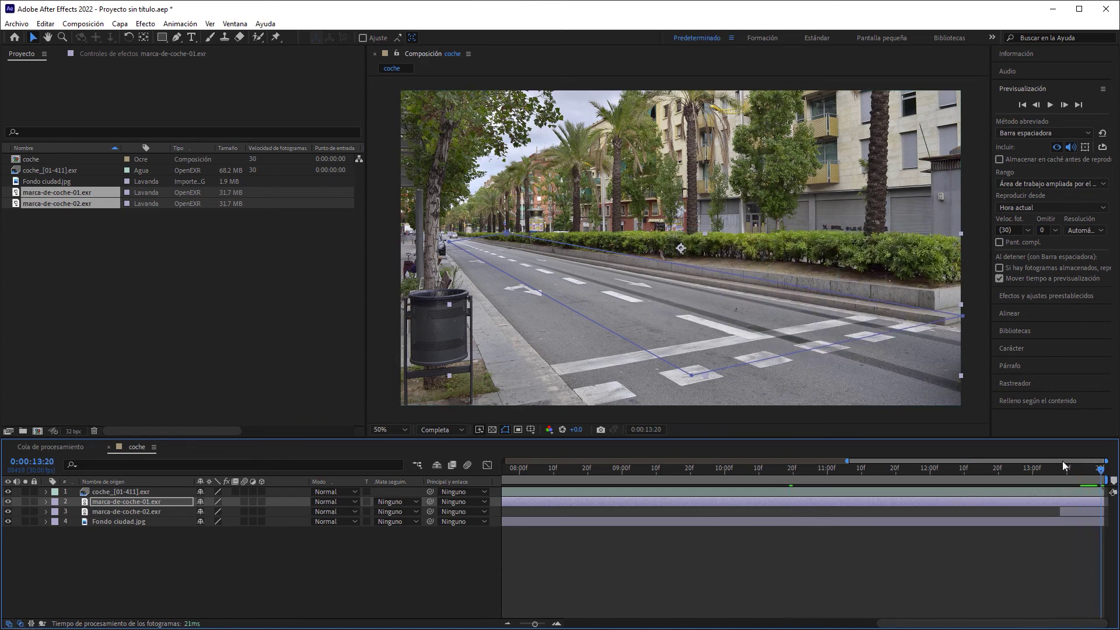
pyautogui.click(160, 511)
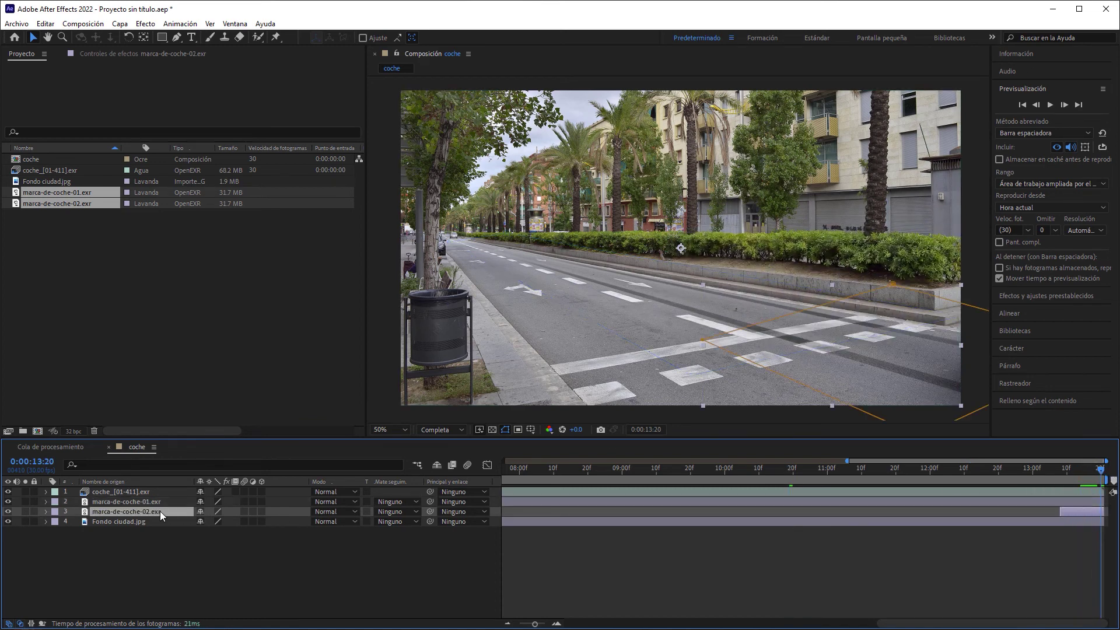
pyautogui.press('t')
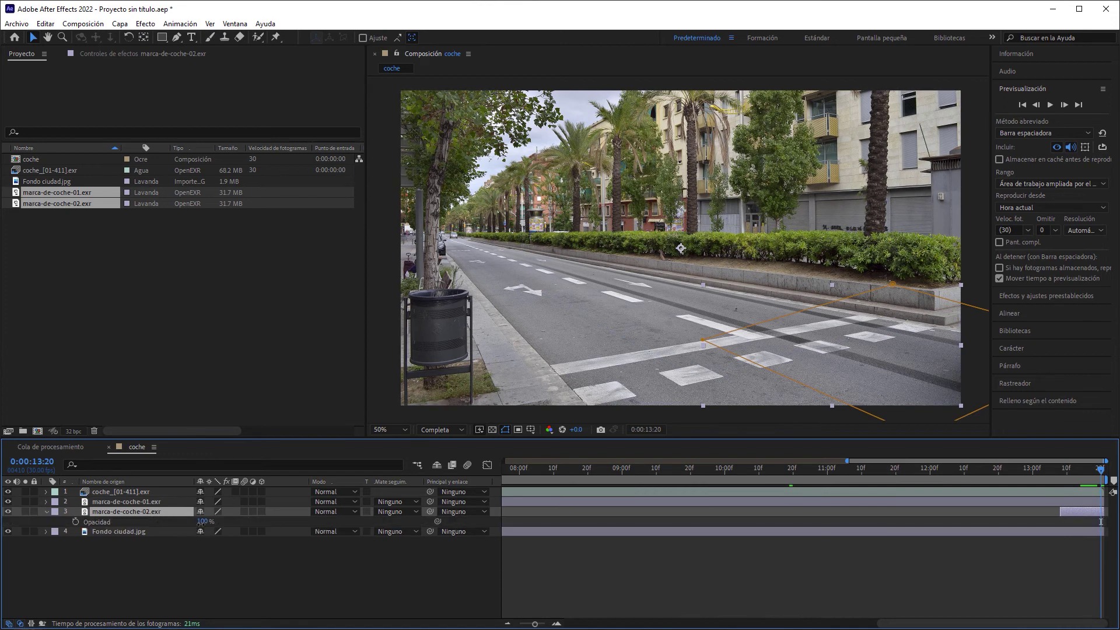
pyautogui.moveTo(200, 522); pyautogui.dragTo(170, 521)
pyautogui.click(46, 511)
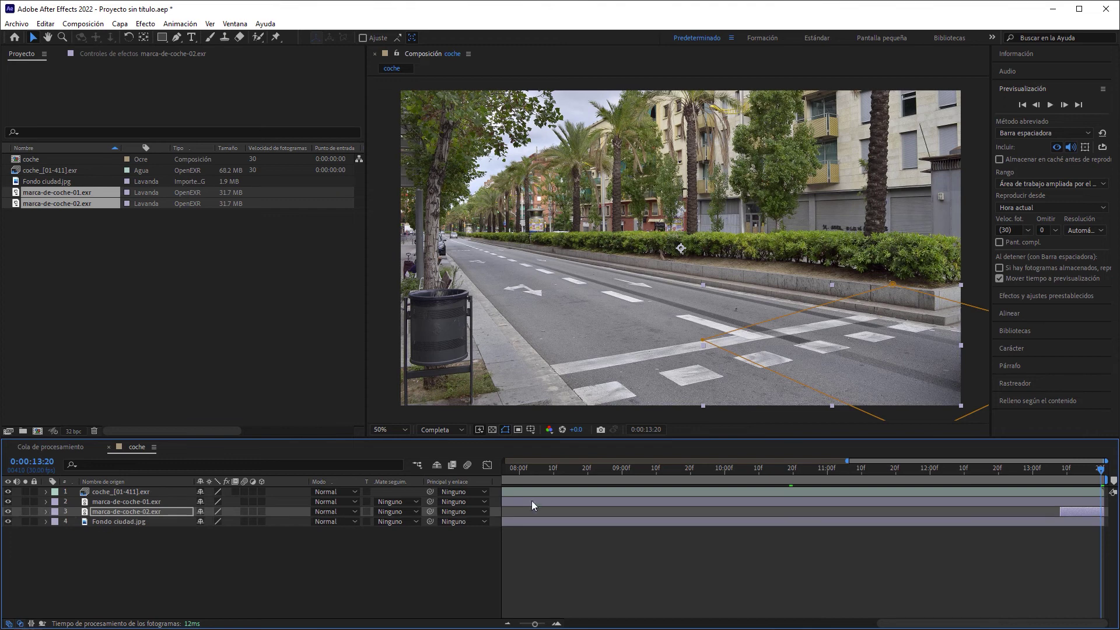
# Step: Show the whole composition duration in the timeline and preview the animation from 0:00:00:00
pyautogui.moveTo(514, 468); pyautogui.dragTo(480, 467)
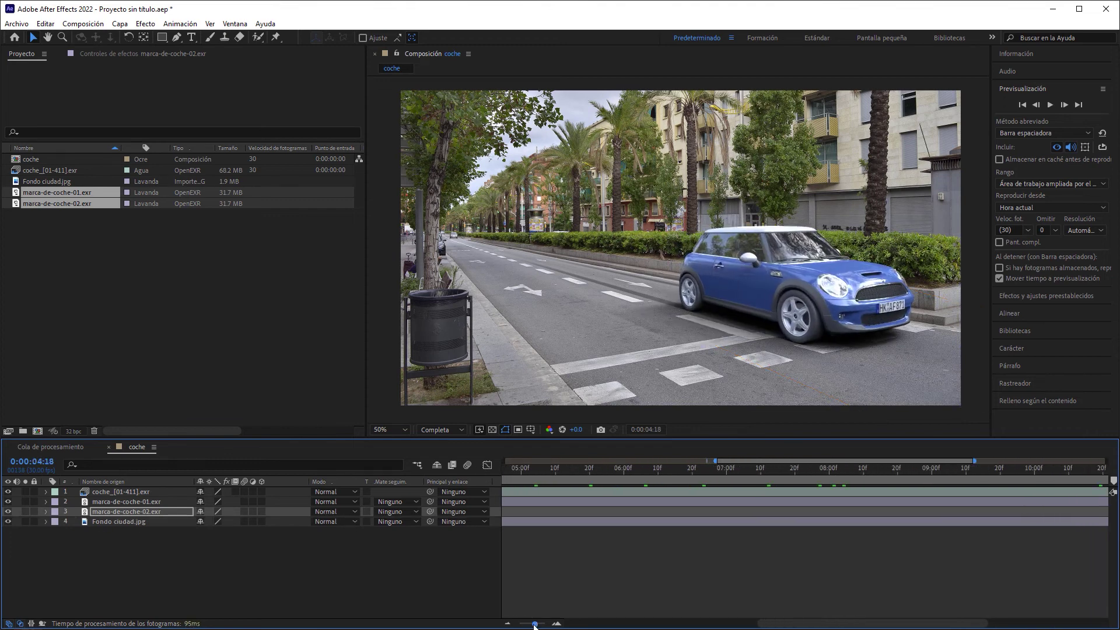
pyautogui.moveTo(534, 625); pyautogui.dragTo(516, 623)
pyautogui.moveTo(540, 468); pyautogui.dragTo(492, 468)
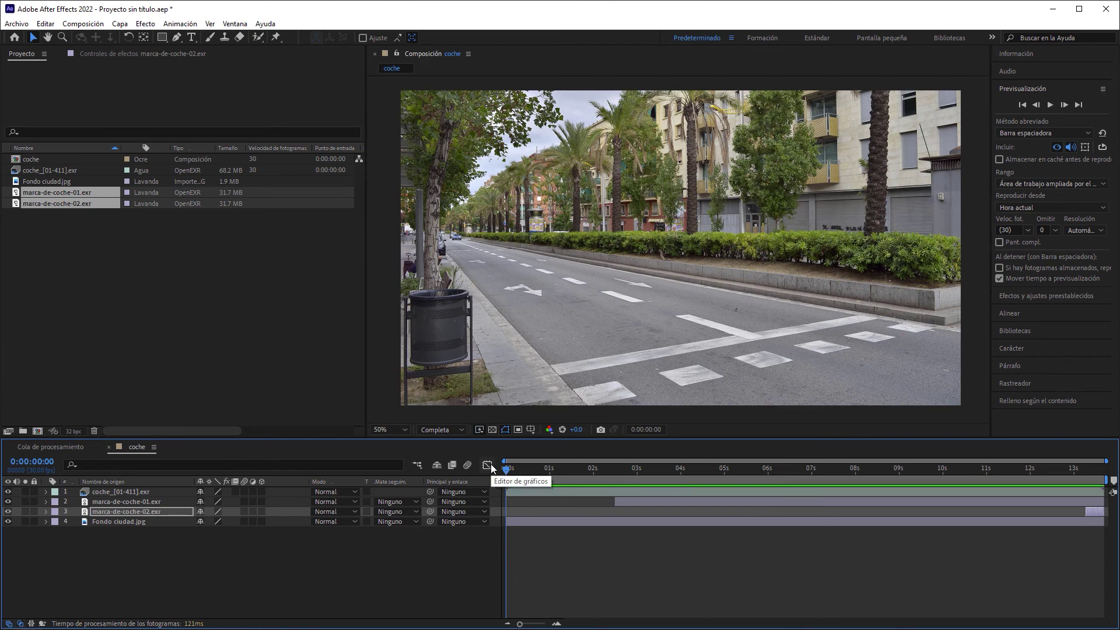
pyautogui.click(1050, 105)
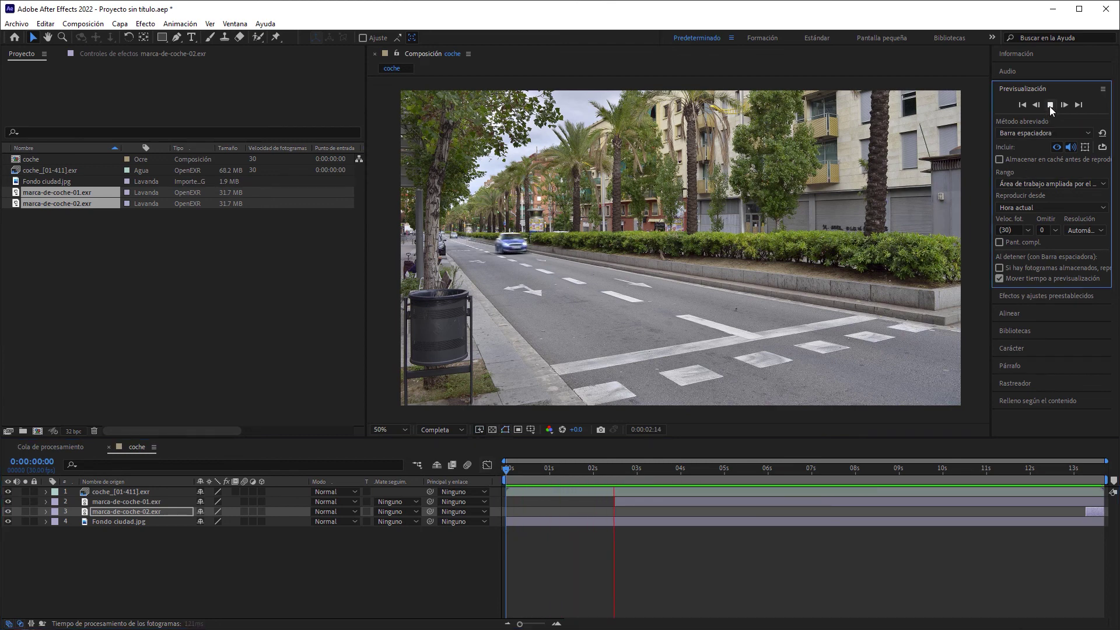